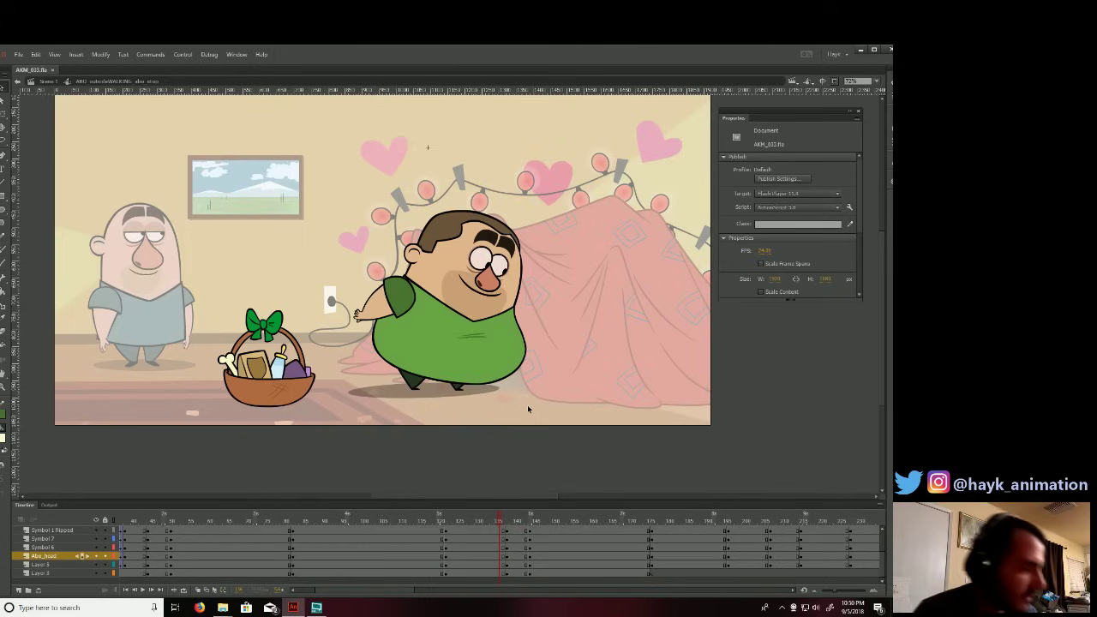
Review the green-shirted character's change from the smiling pose to the screaming pose by scrubbing the frames around 115 to 145.
left_click(512, 327)
left_click(526, 272)
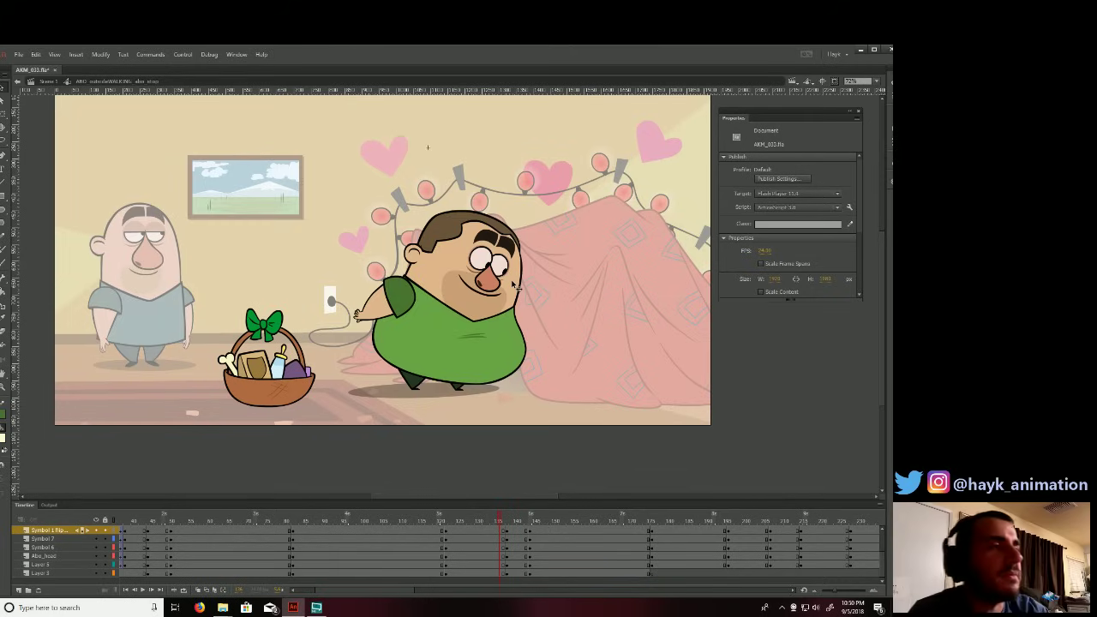
left_click(526, 305)
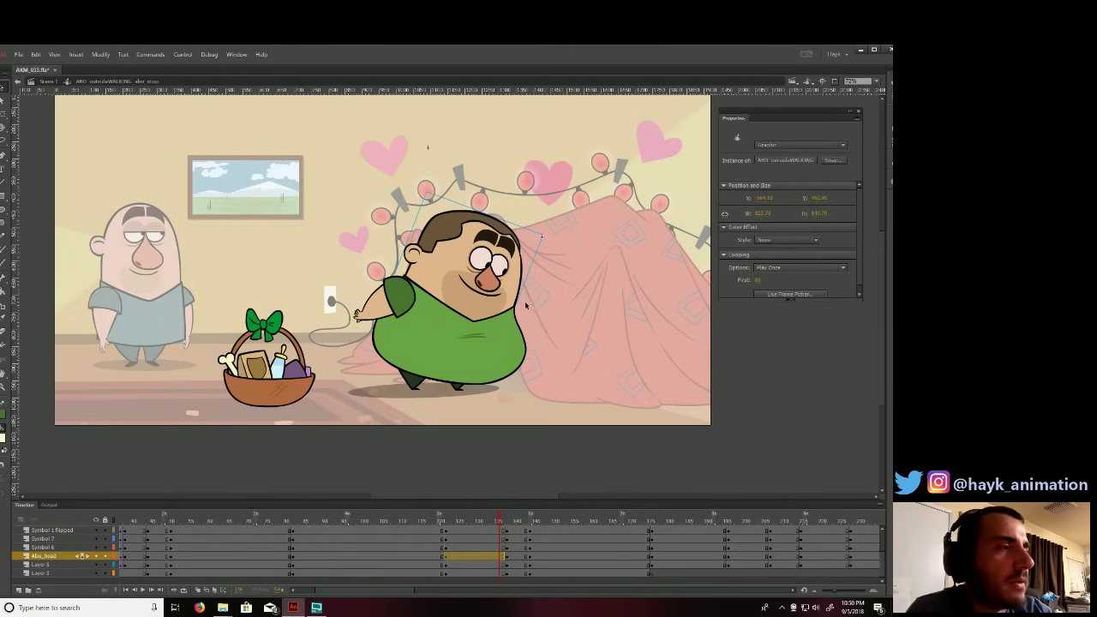
left_click(526, 306)
left_click(506, 519)
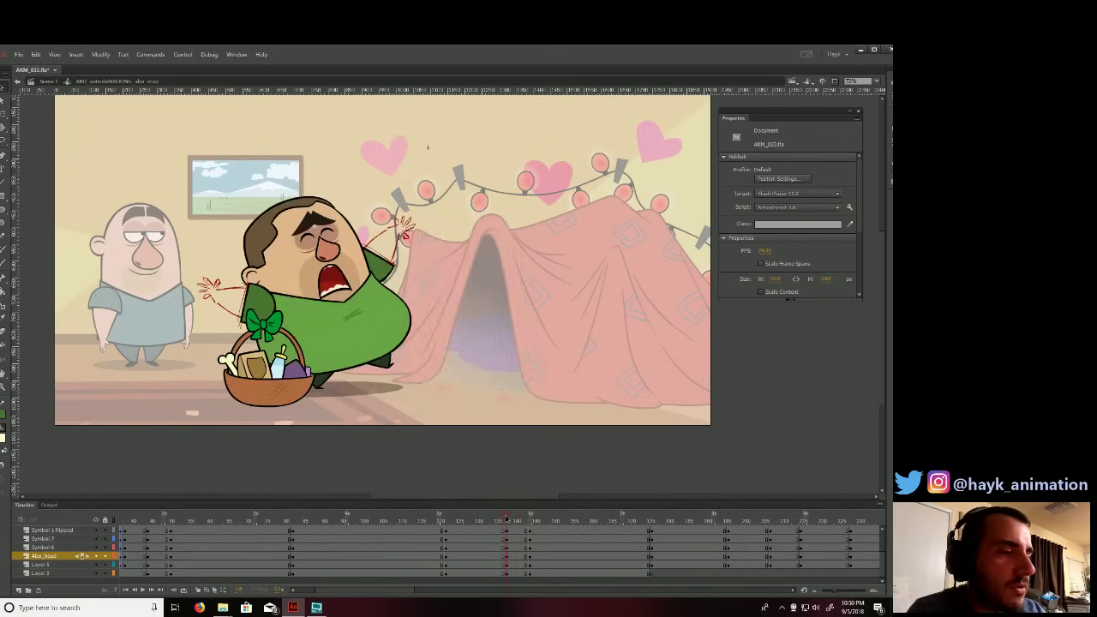
left_click_drag(506, 518, 408, 518)
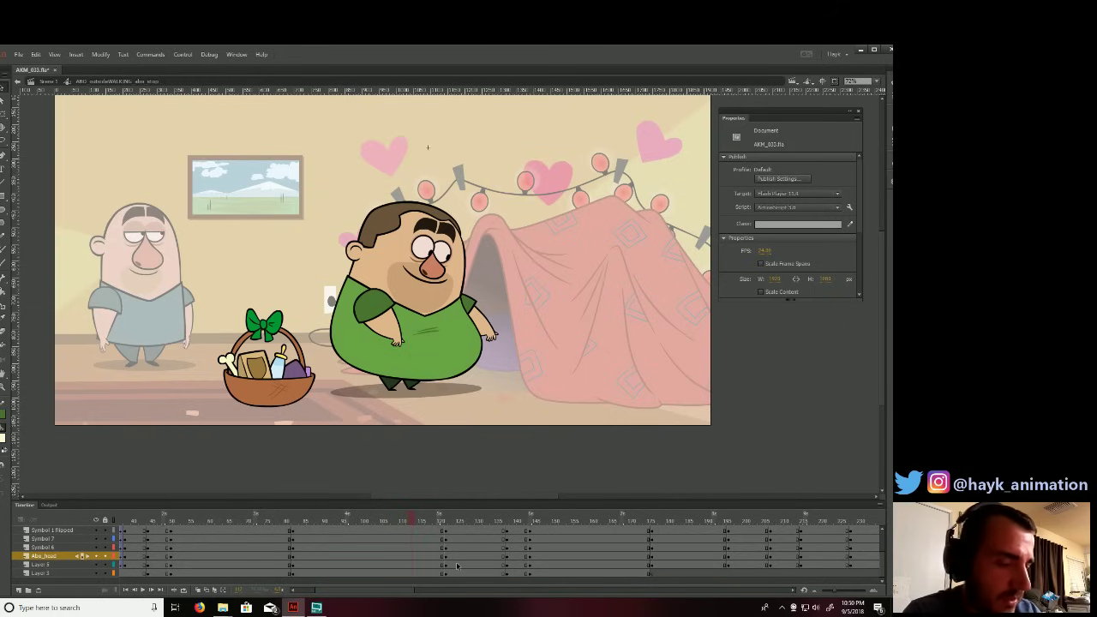
left_click(480, 520)
left_click(504, 520)
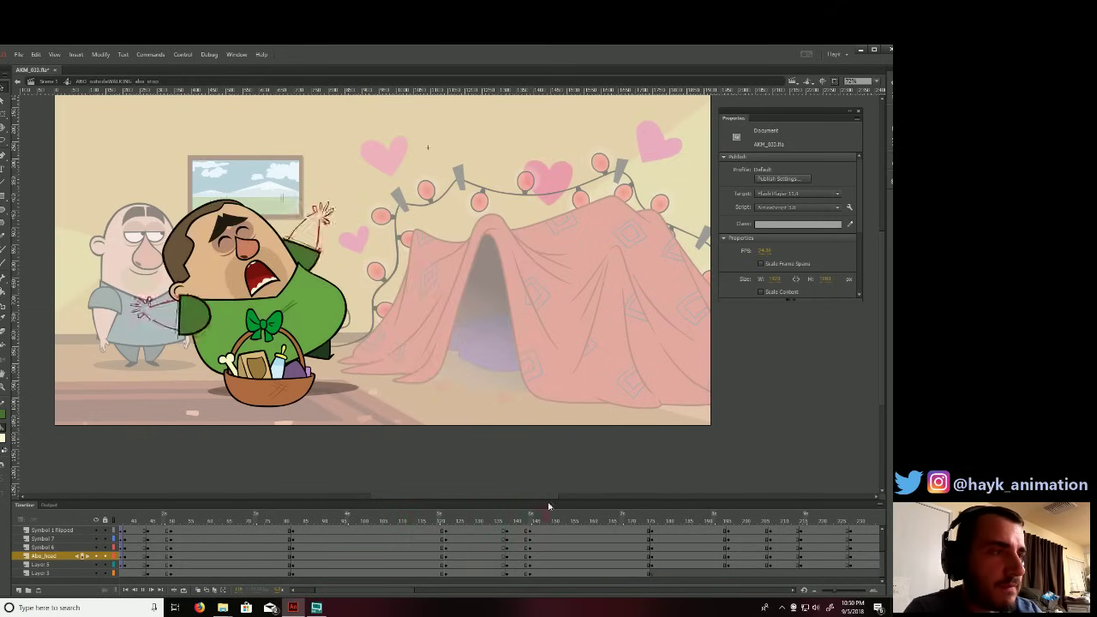
left_click(501, 520)
left_click(485, 519)
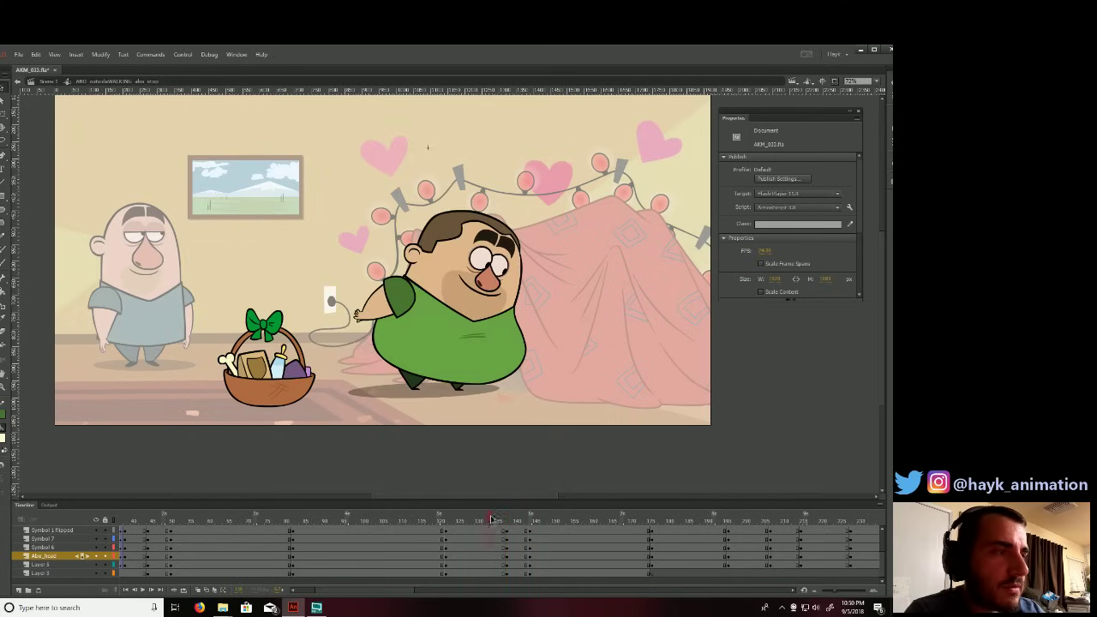
left_click(509, 518)
left_click_drag(509, 517, 454, 520)
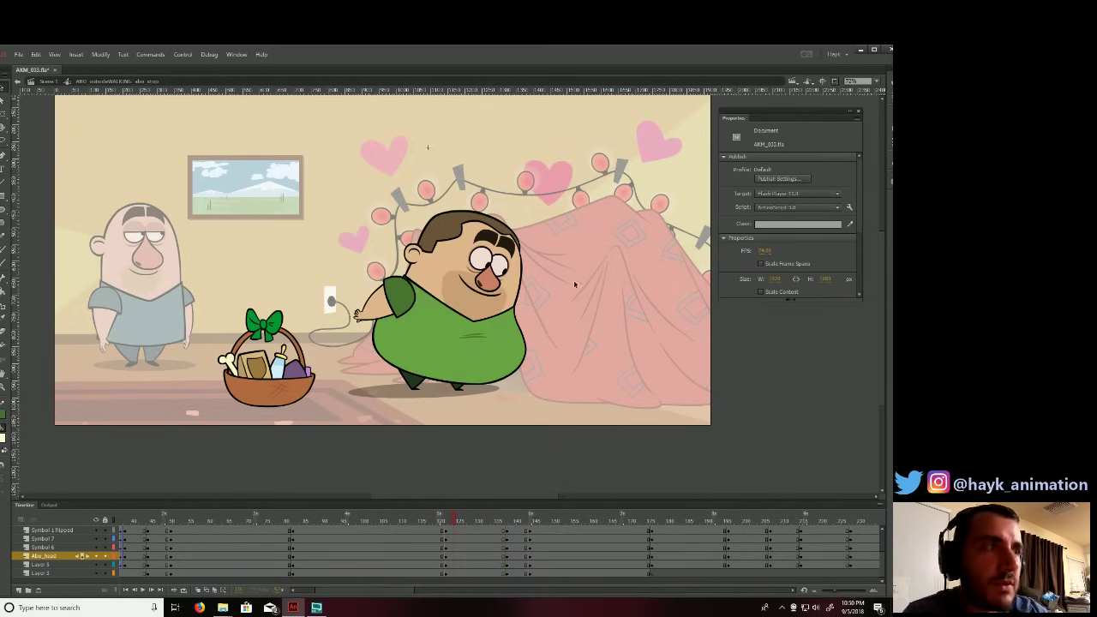
left_click_drag(447, 519, 506, 523)
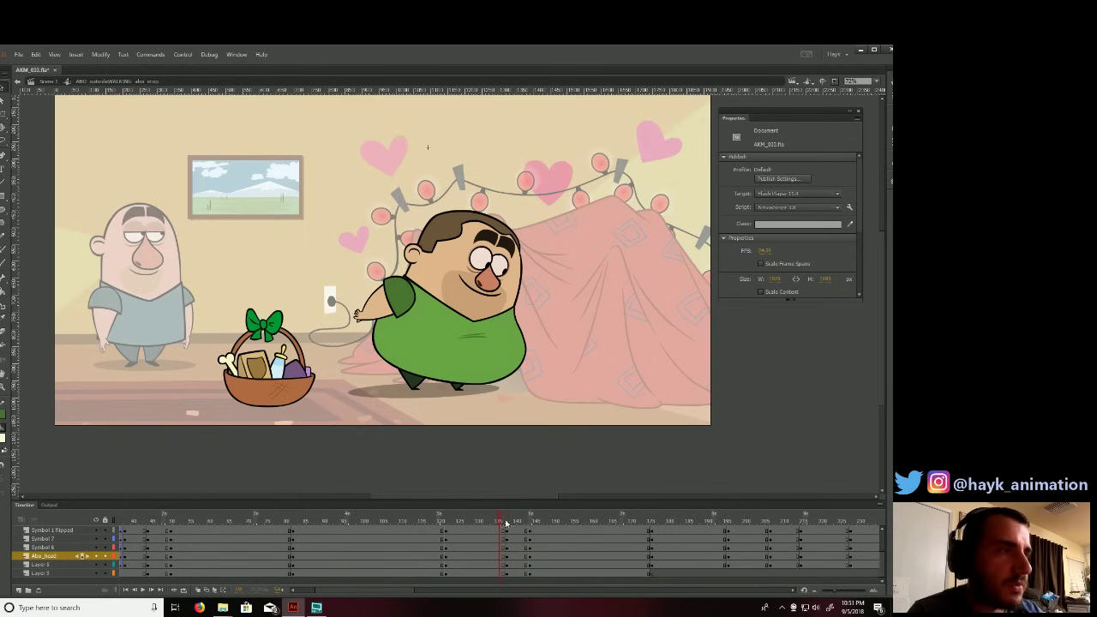
Check the pose change's timing in the main scene, and reopen the green-shirted character's symbol for editing.
double_click(559, 189)
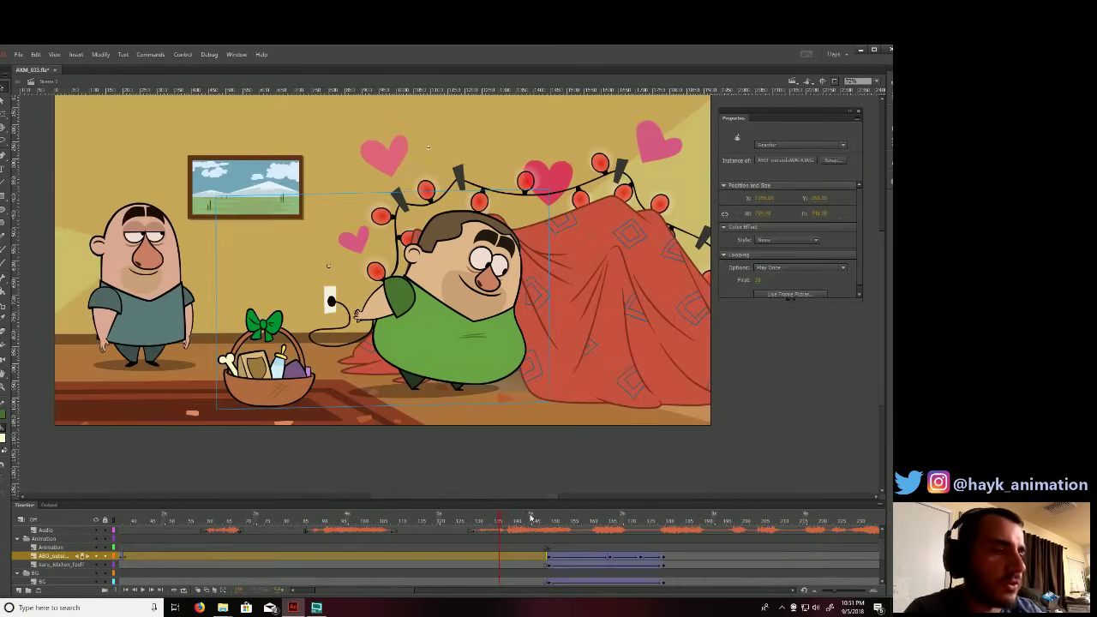
left_click(501, 520)
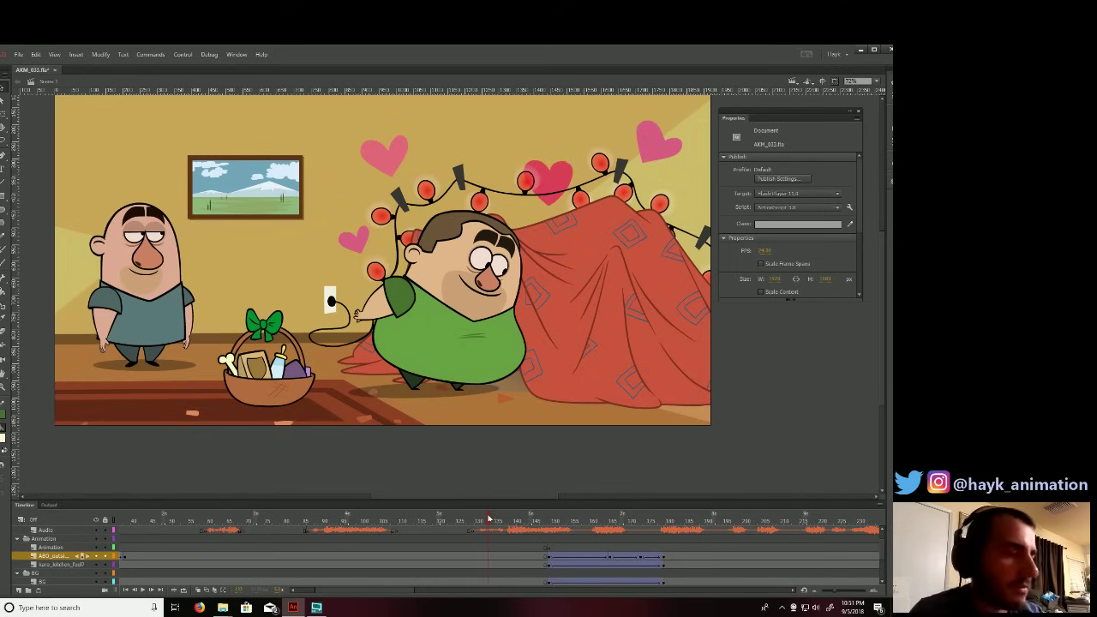
double_click(503, 308)
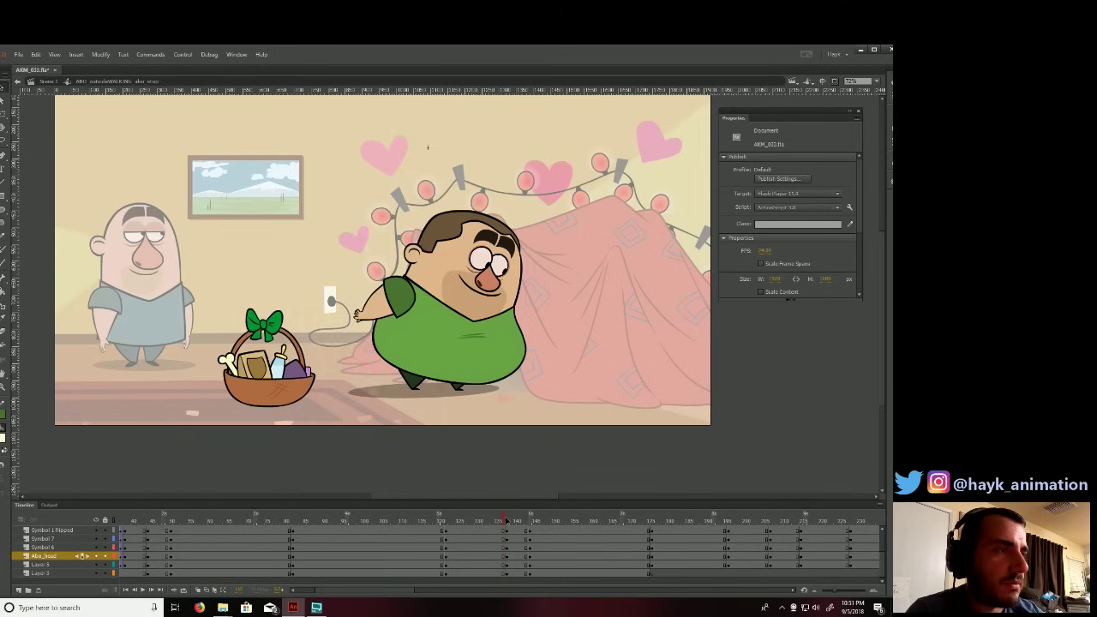
Insert keyframes on all of the character's body-part layers a few frames before the screaming pose, around frame 134.
left_click(505, 543)
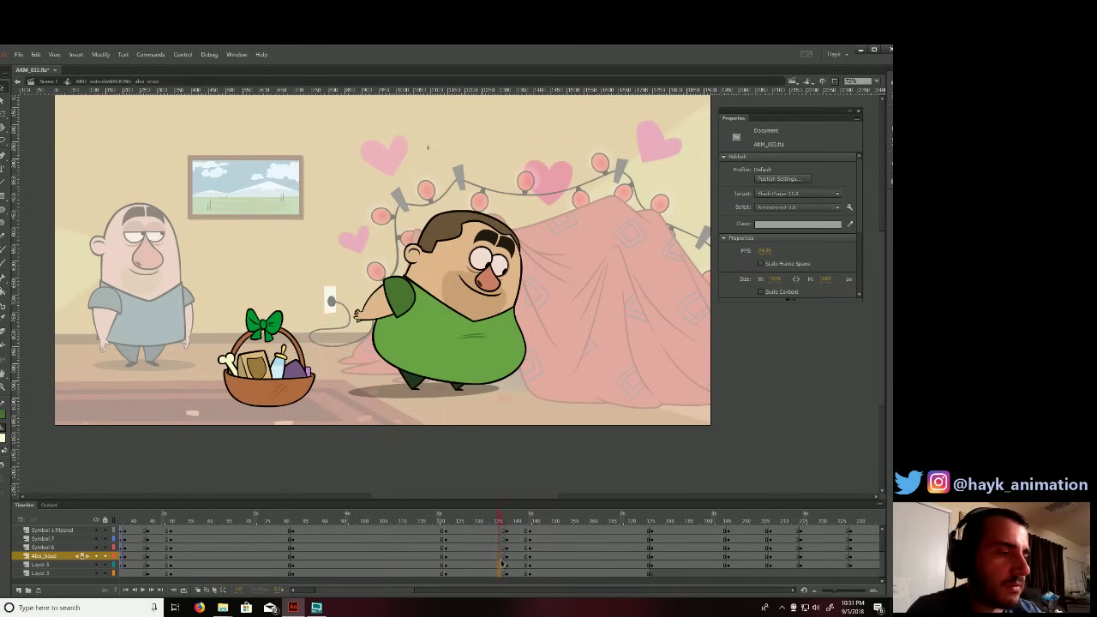
scroll(503, 540, "up", 3)
left_click(501, 553)
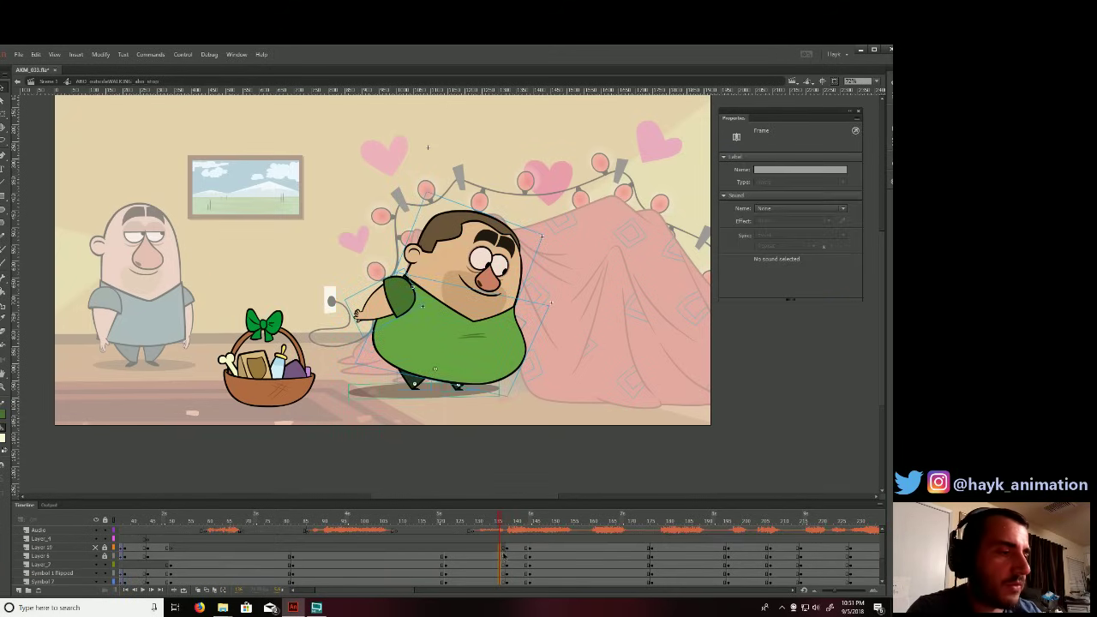
left_click_drag(497, 548, 496, 575)
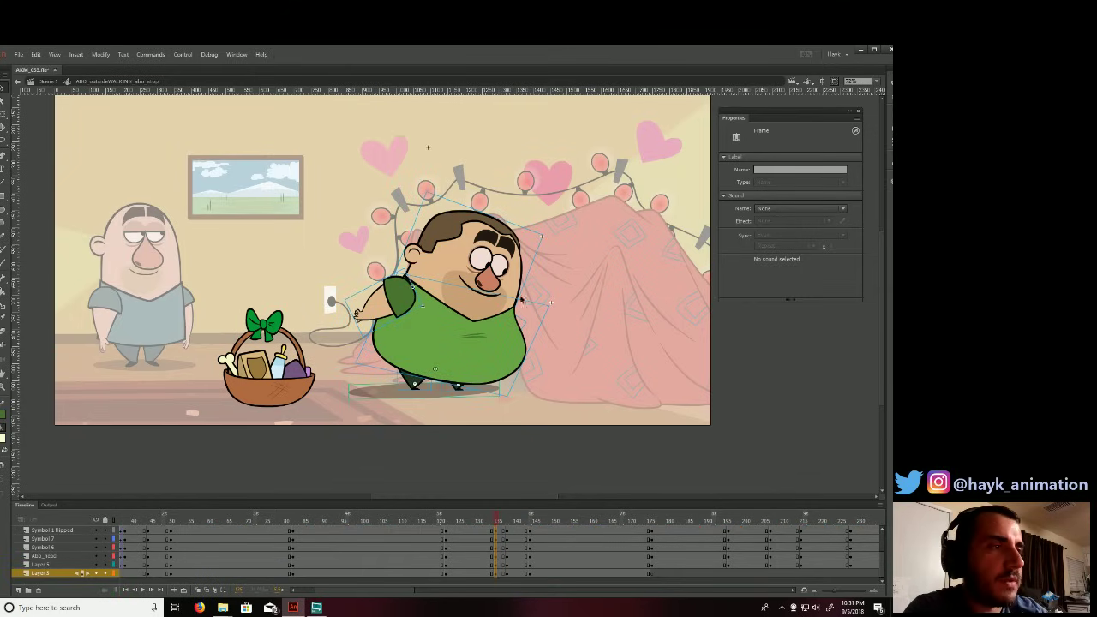
Squash the green torso slightly shorter and wider with Free Transform at the new keyframe, and adjust the arm to match.
left_click(4, 113)
left_click(525, 377)
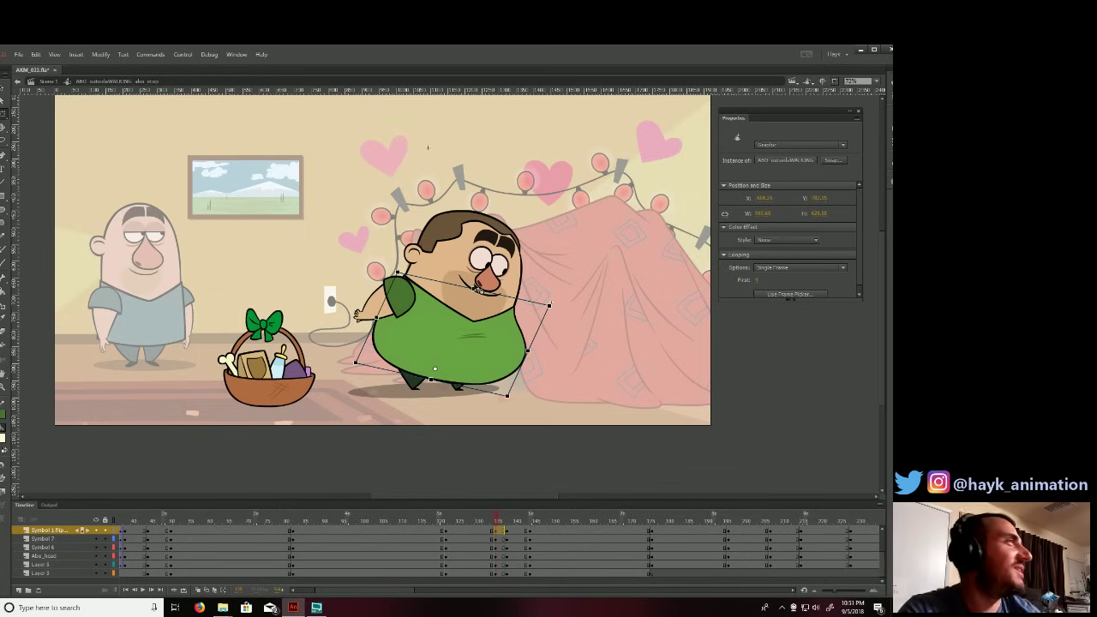
left_click_drag(474, 289, 472, 293)
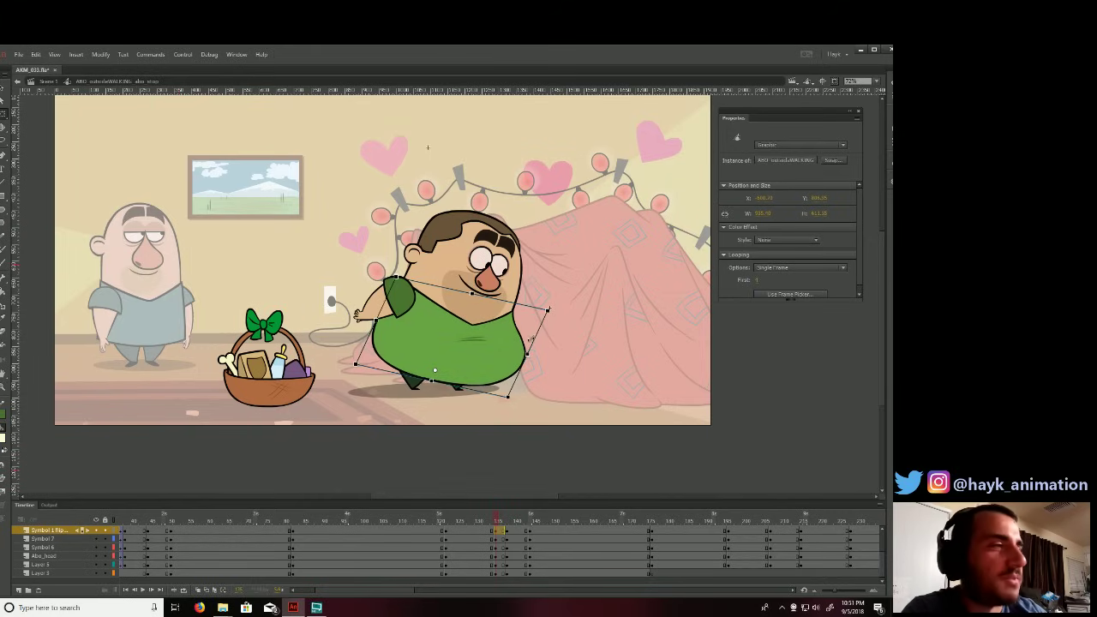
left_click_drag(527, 353, 529, 356)
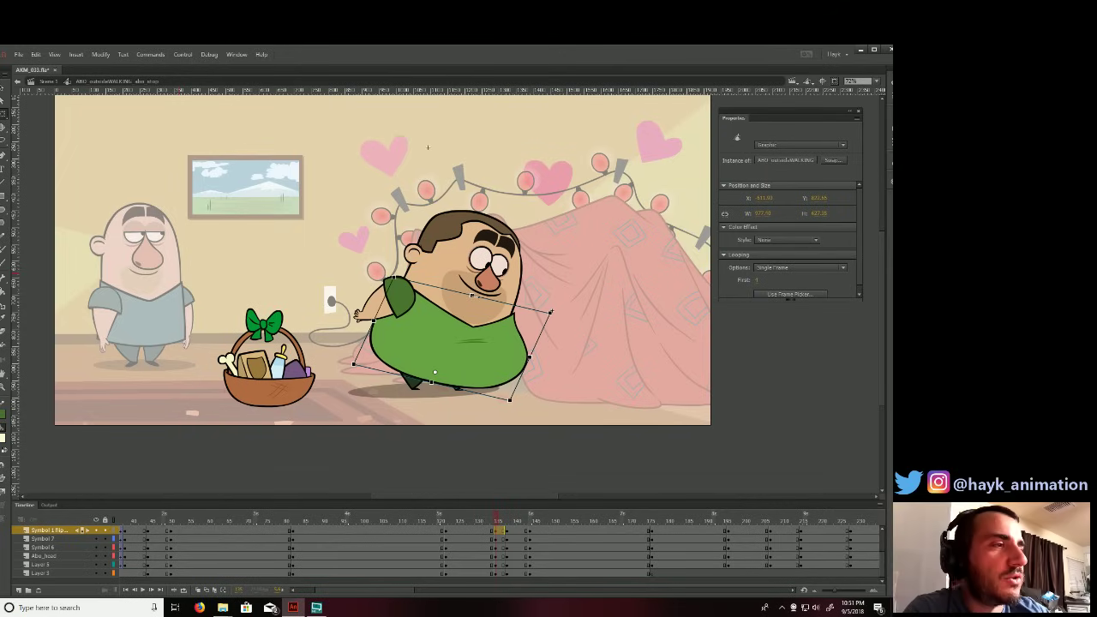
left_click_drag(476, 297, 471, 296)
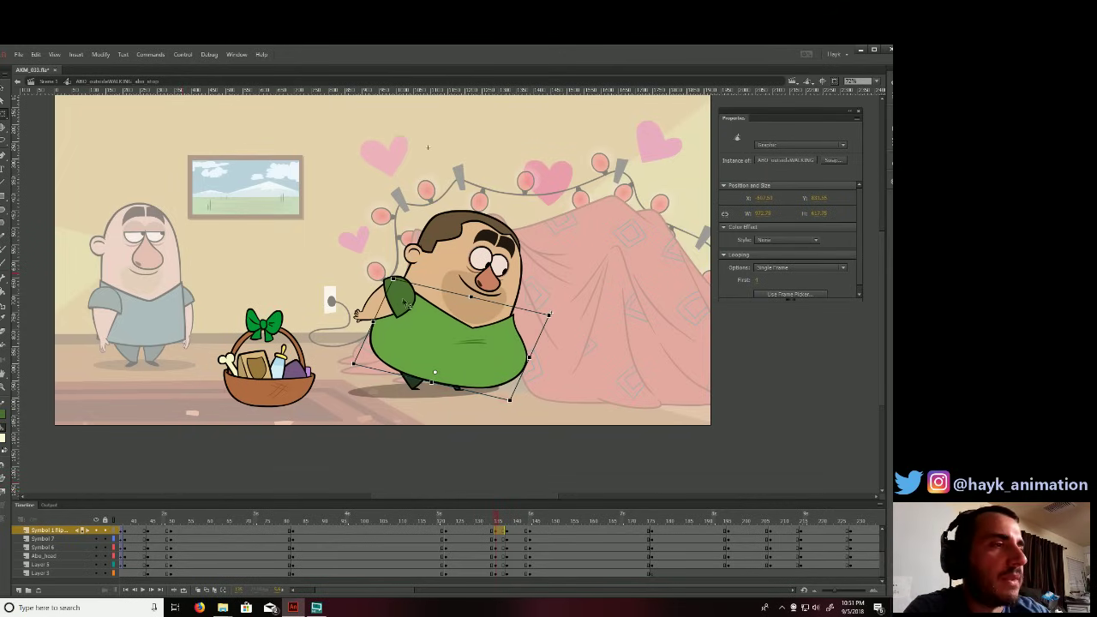
left_click(405, 303)
left_click_drag(416, 322, 426, 321)
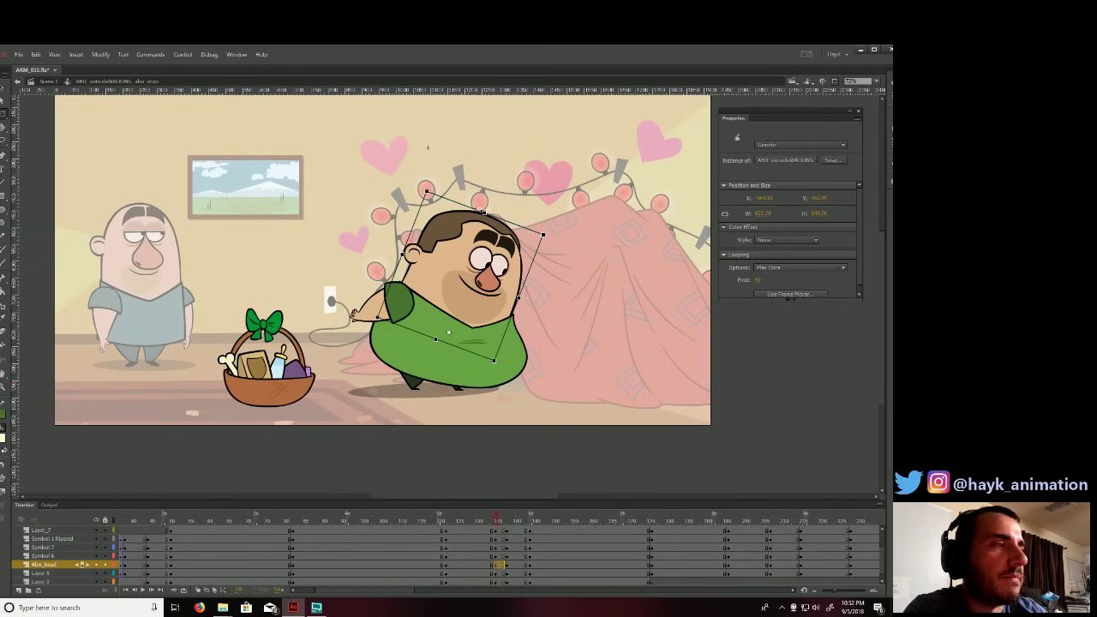
Squash the character's head slightly lower and wider with Free Transform so it settles into the lowered torso.
left_click(506, 310)
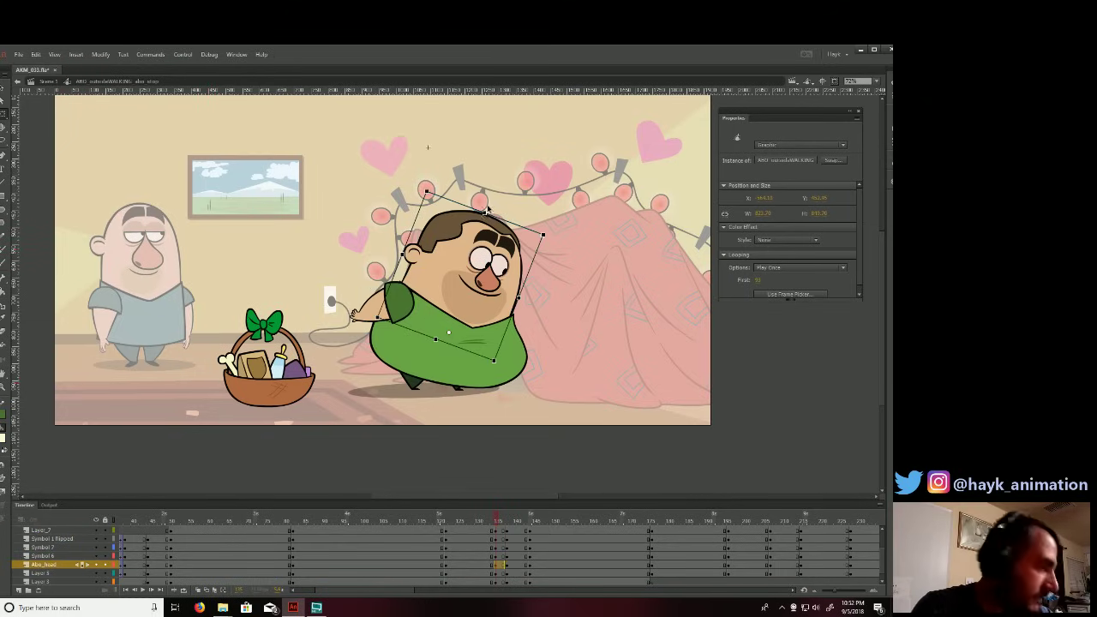
left_click_drag(485, 211, 482, 220)
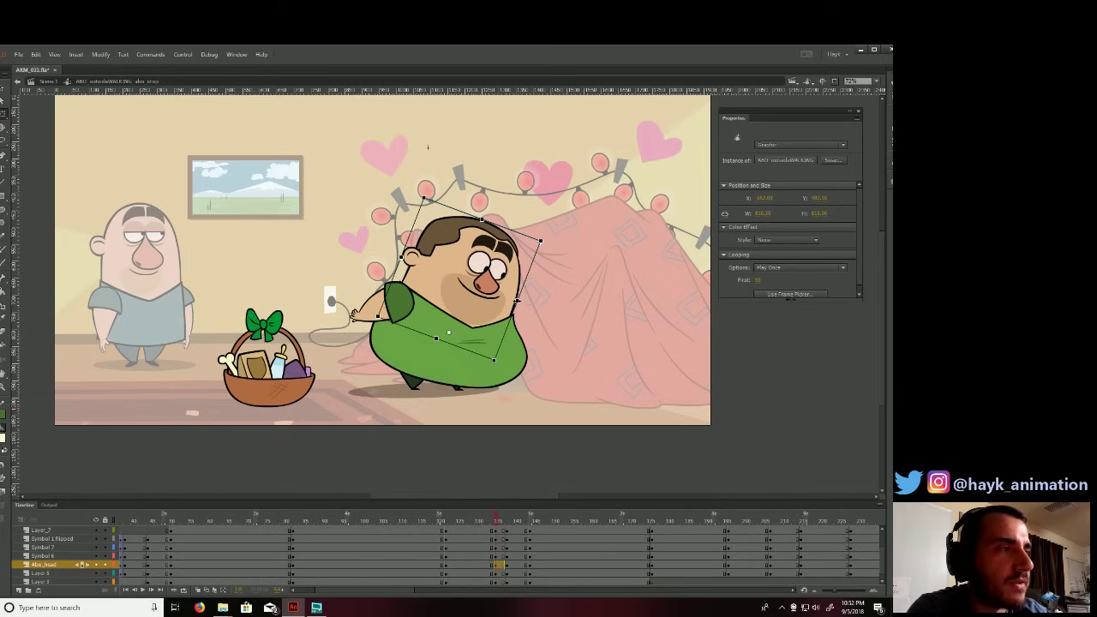
left_click_drag(517, 301, 519, 301)
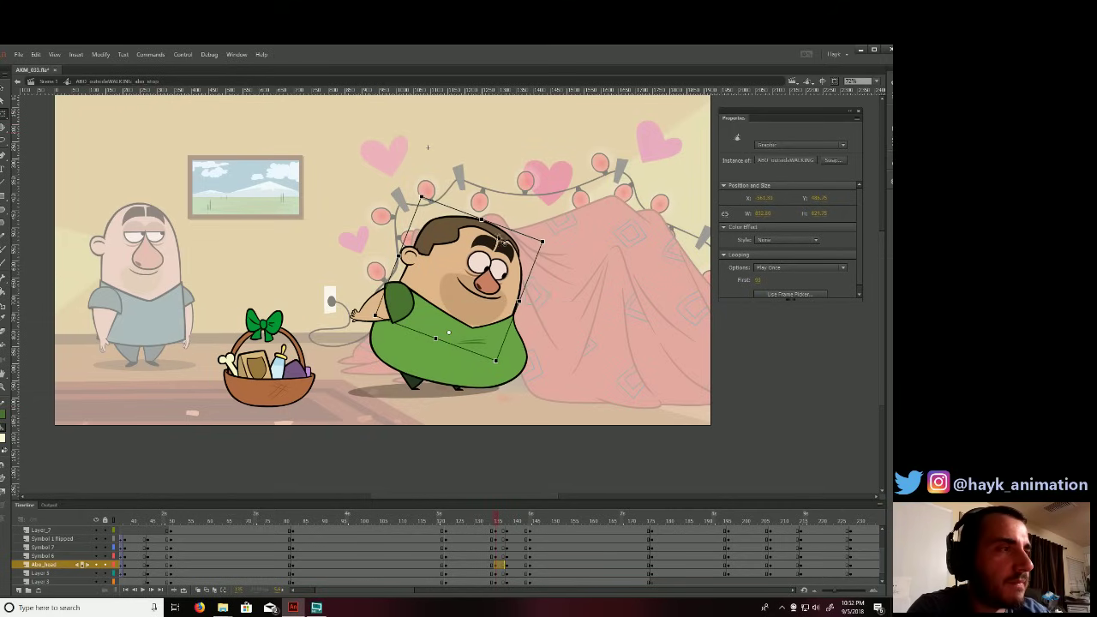
left_click_drag(481, 219, 480, 221)
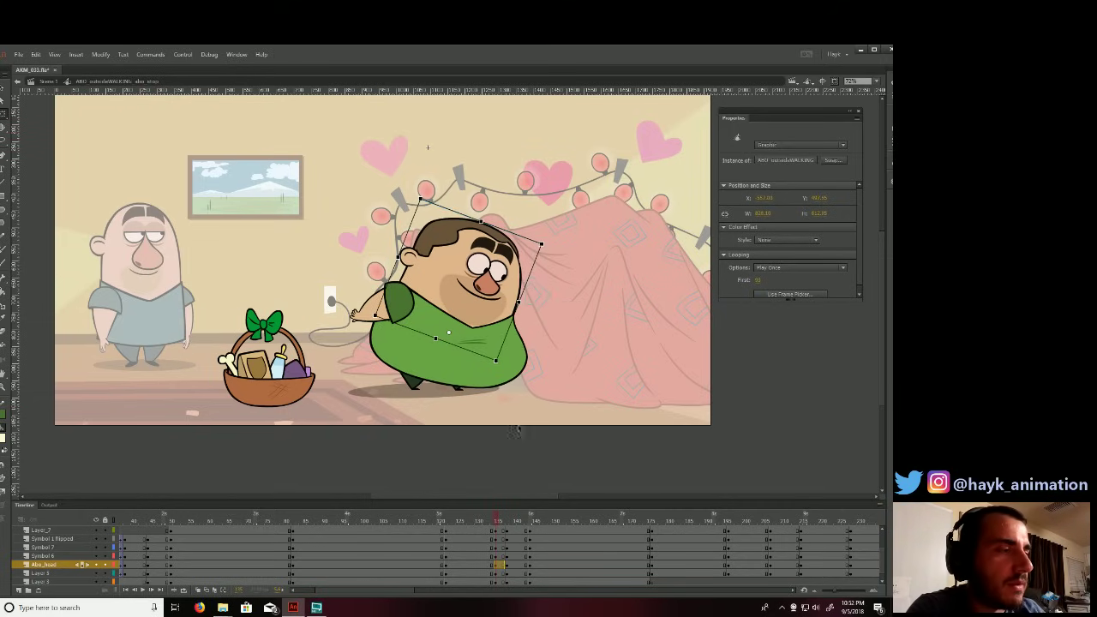
left_click(540, 279)
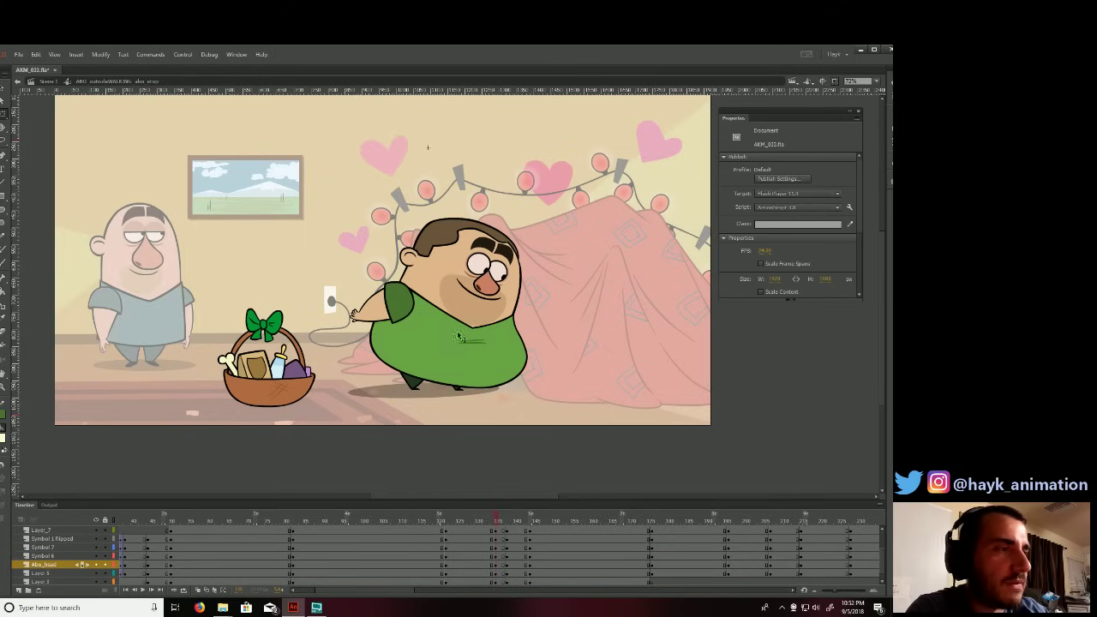
Open the head symbol and insert keyframes on all of its face layers around frame 134.
double_click(501, 272)
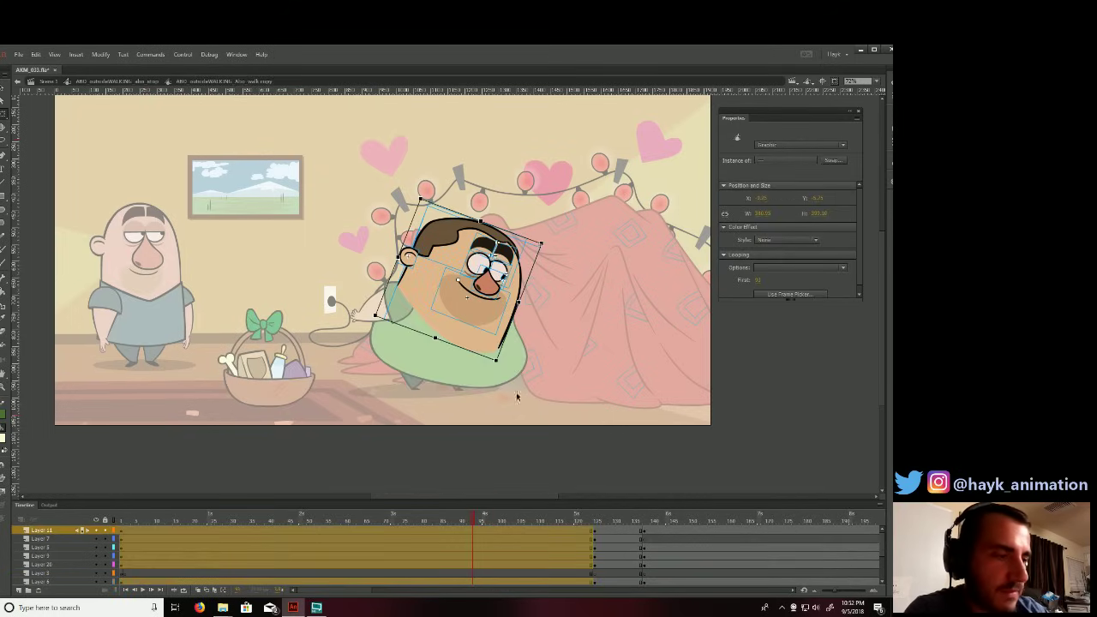
double_click(427, 148)
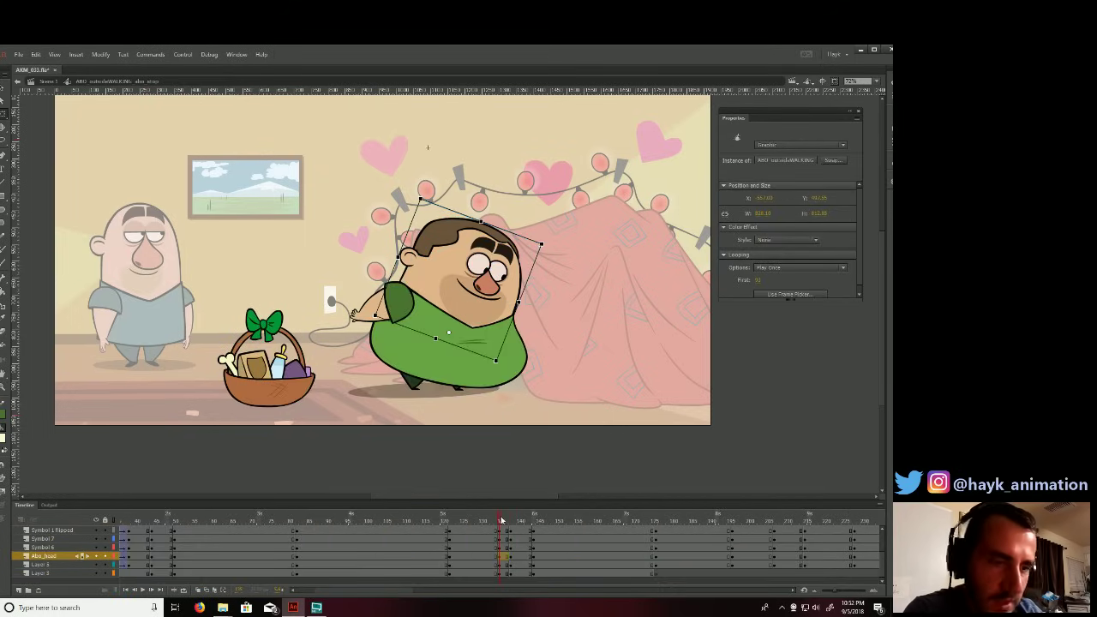
double_click(506, 273)
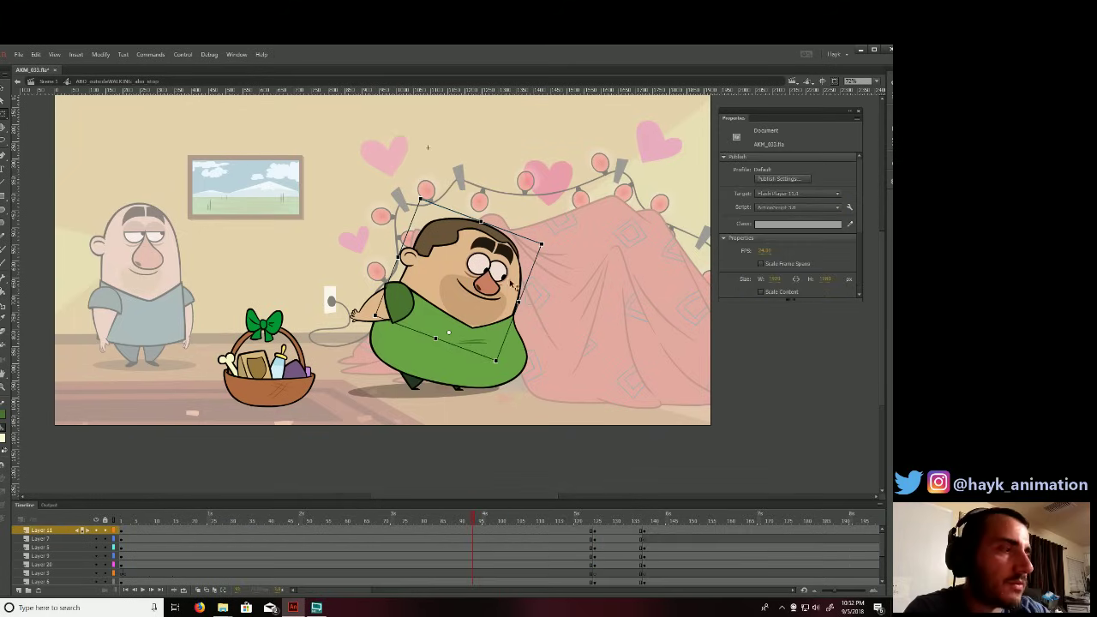
left_click(639, 519)
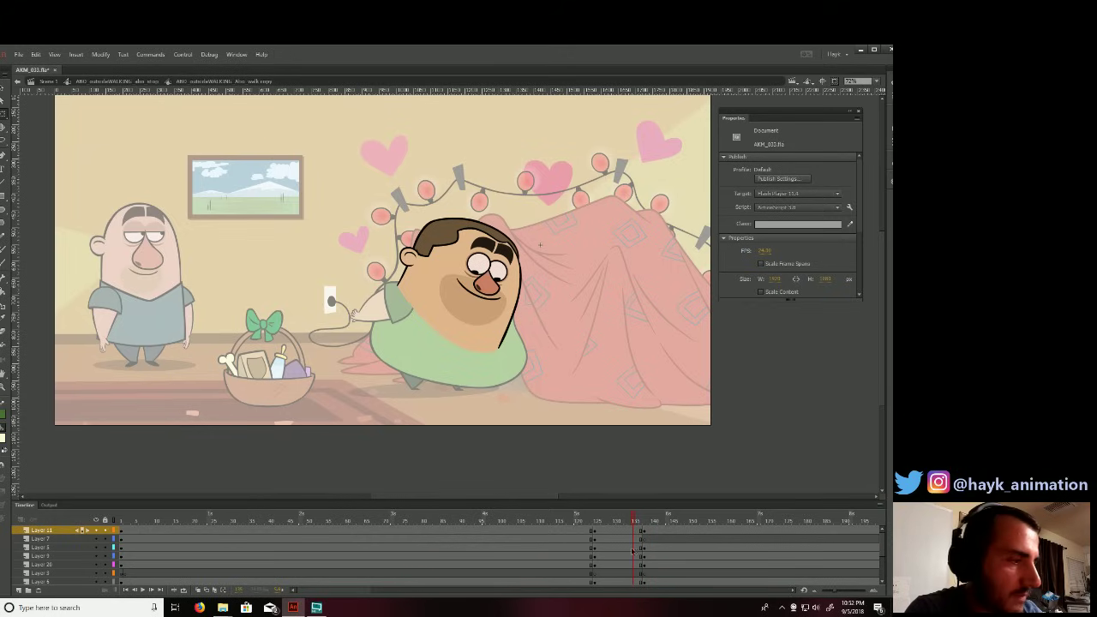
left_click_drag(633, 530, 658, 477)
key("F6")
left_click(633, 530)
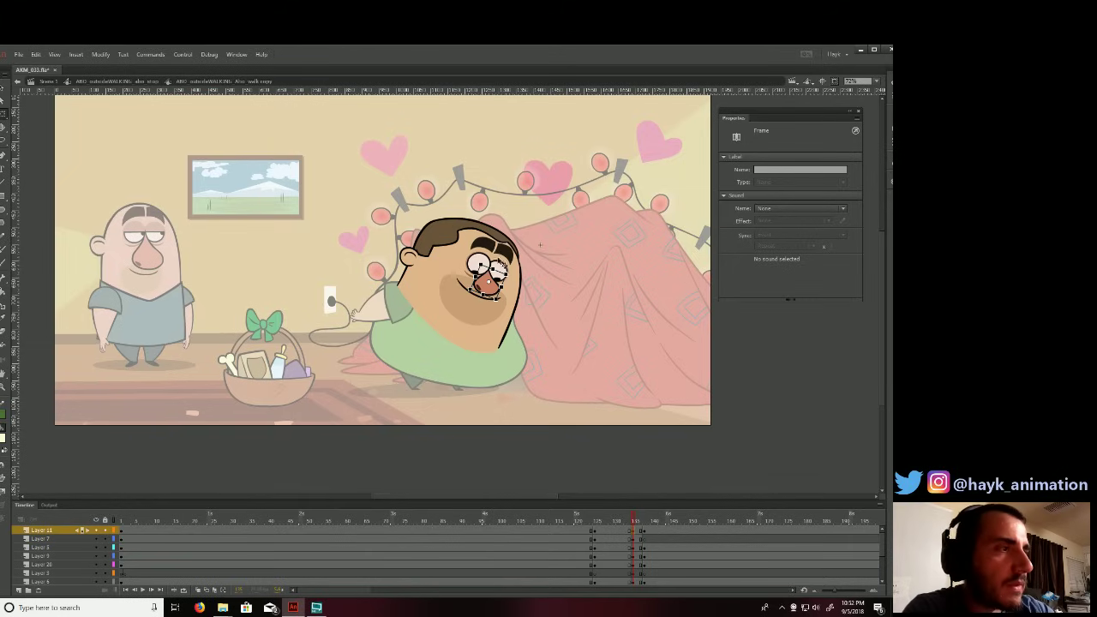
Switch both eye symbols to their closed-eye frame at the new keyframe, and delete the pupils left over them.
left_click(501, 264)
left_click(484, 268)
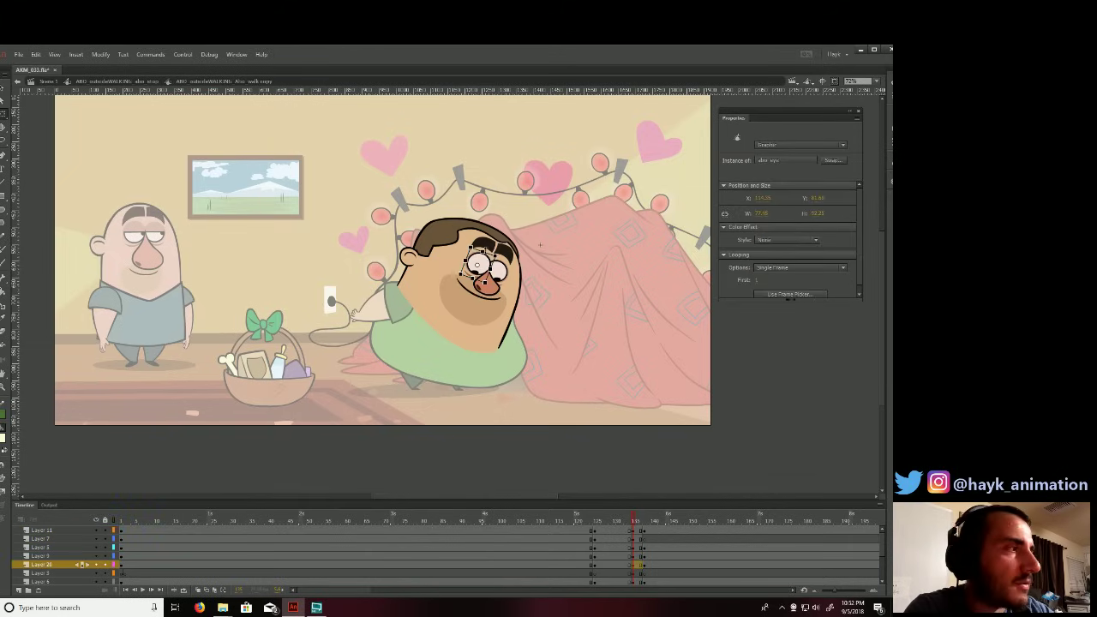
left_click_drag(757, 280, 769, 280)
left_click(505, 270)
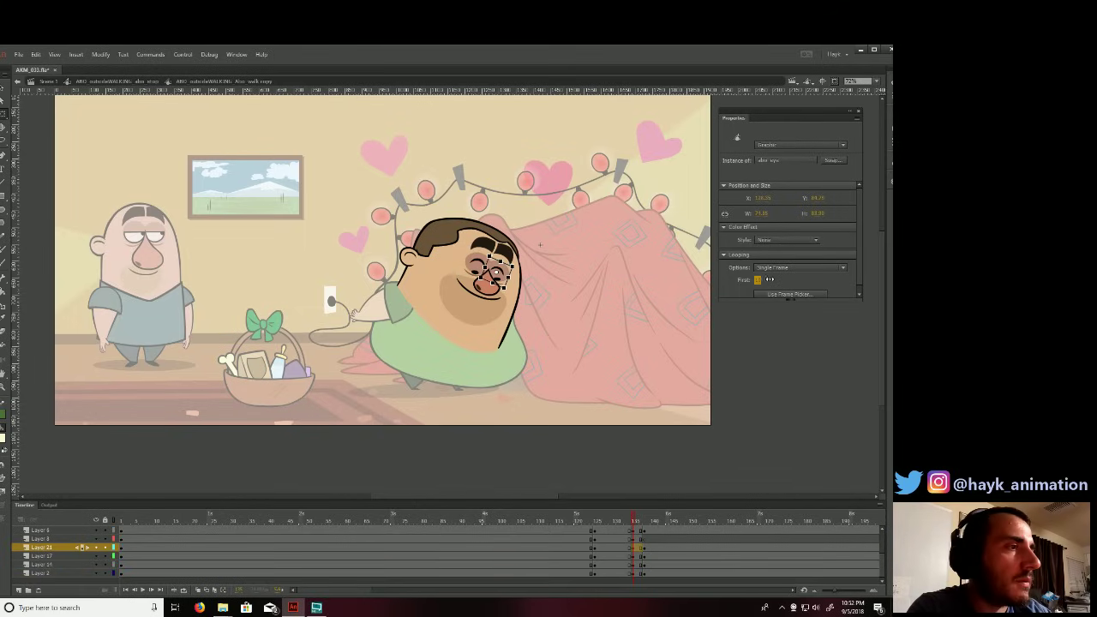
left_click(609, 305)
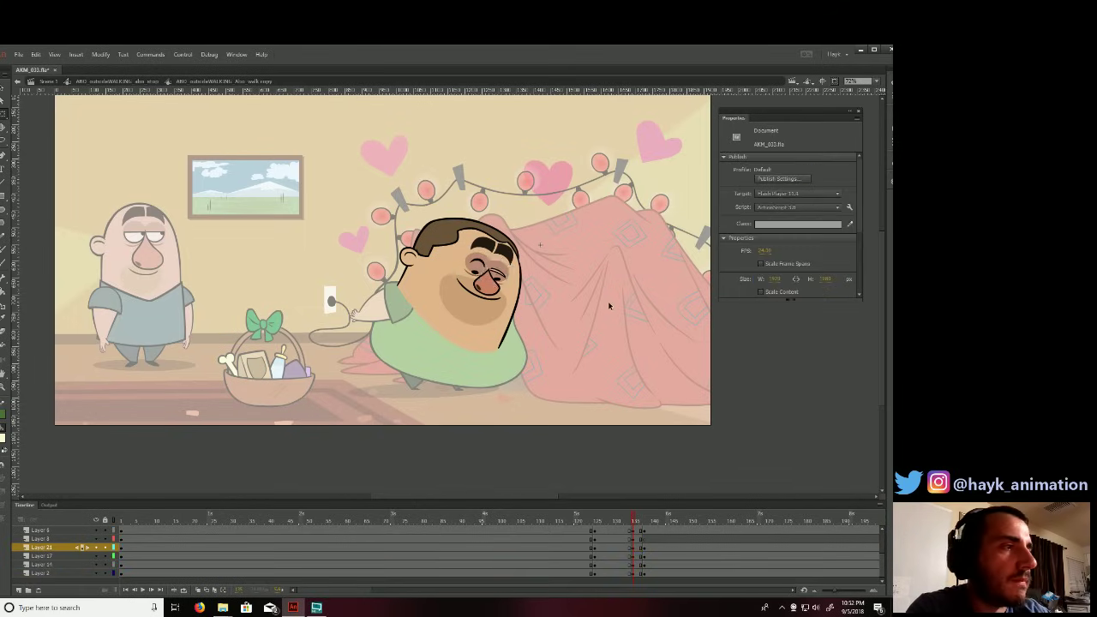
left_click(506, 272)
left_click(763, 280)
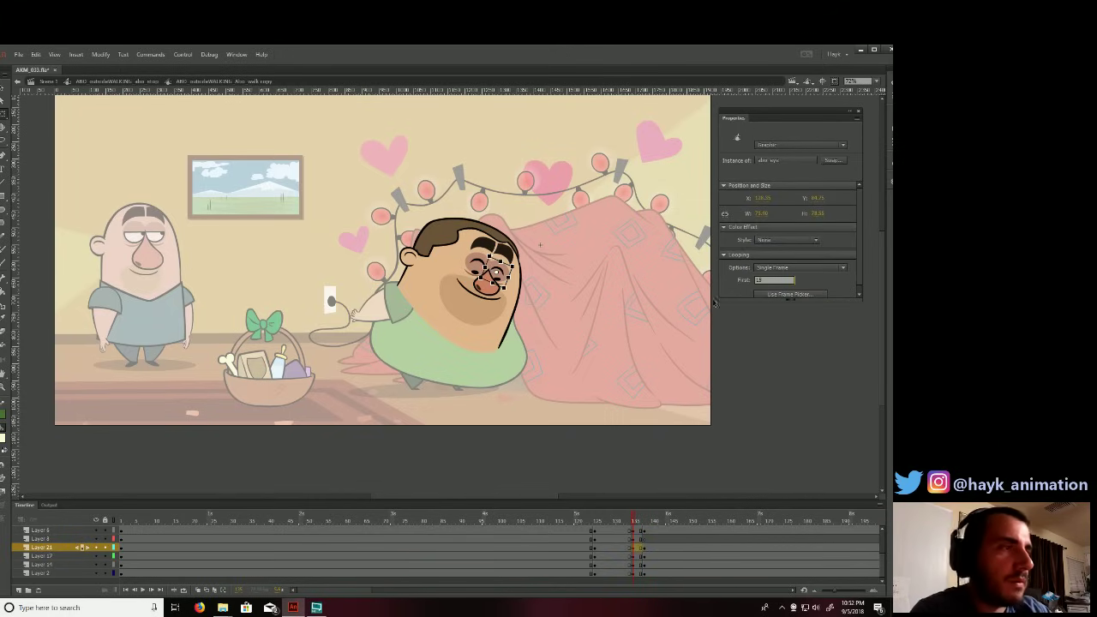
left_click(626, 322)
left_click(501, 280)
key("Delete")
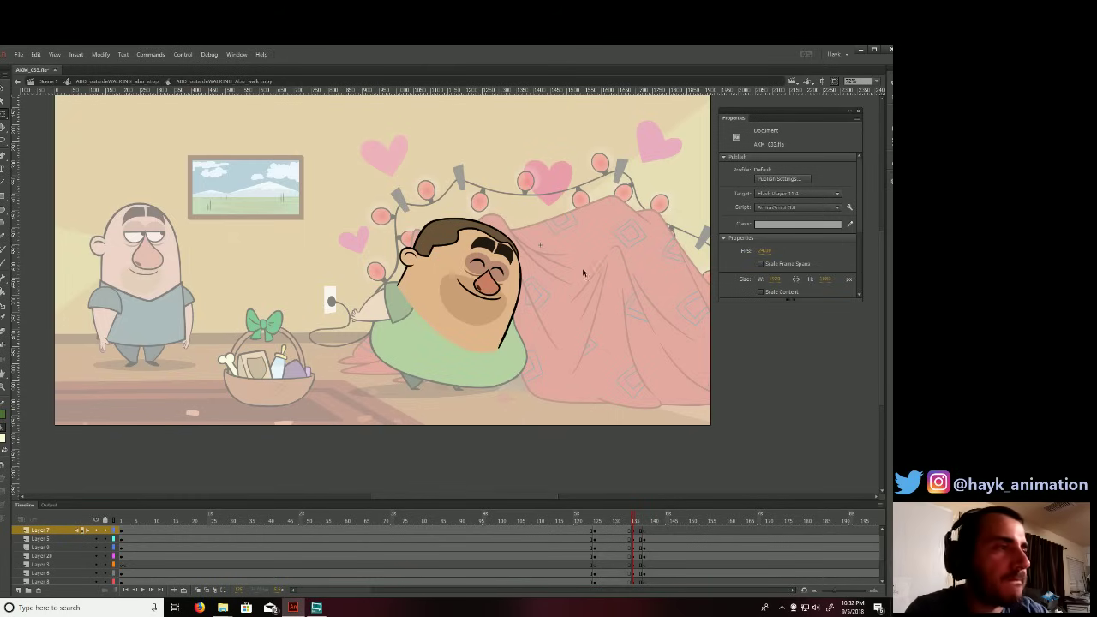
Switch both eyebrow symbols to frame 2, the slanted worried shape, at the closed-eye keyframe.
left_click(484, 246)
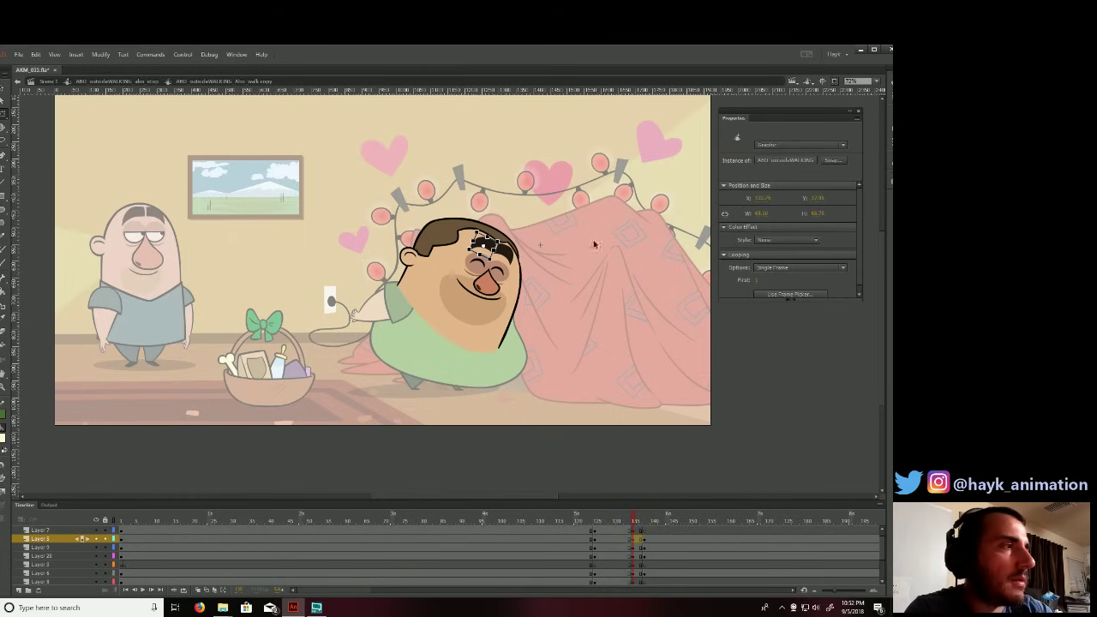
double_click(484, 246)
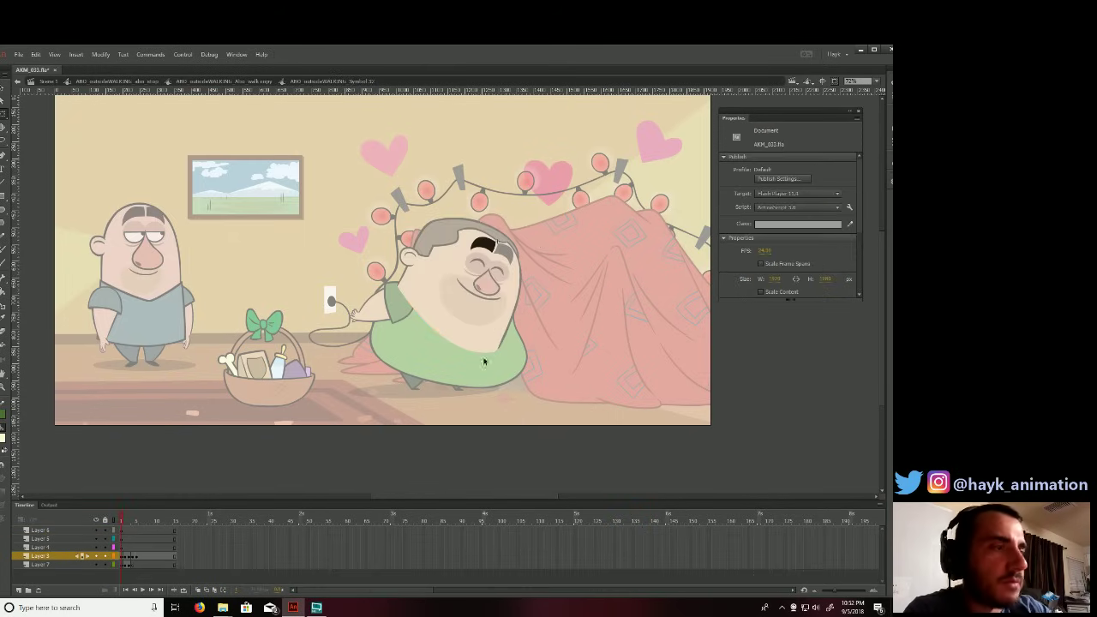
left_click(125, 520)
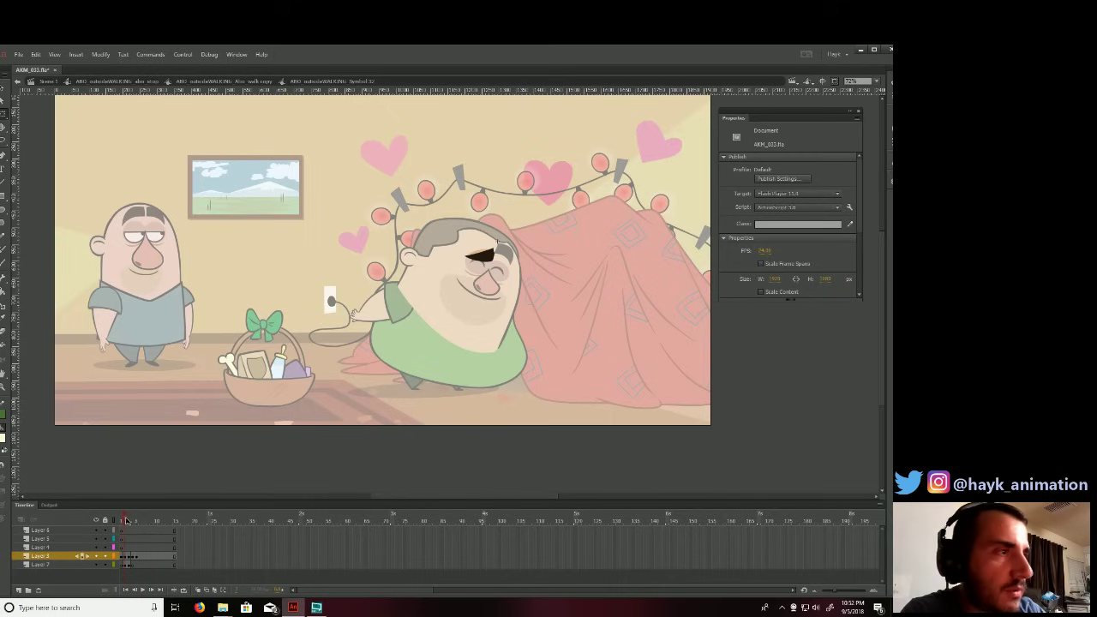
double_click(587, 286)
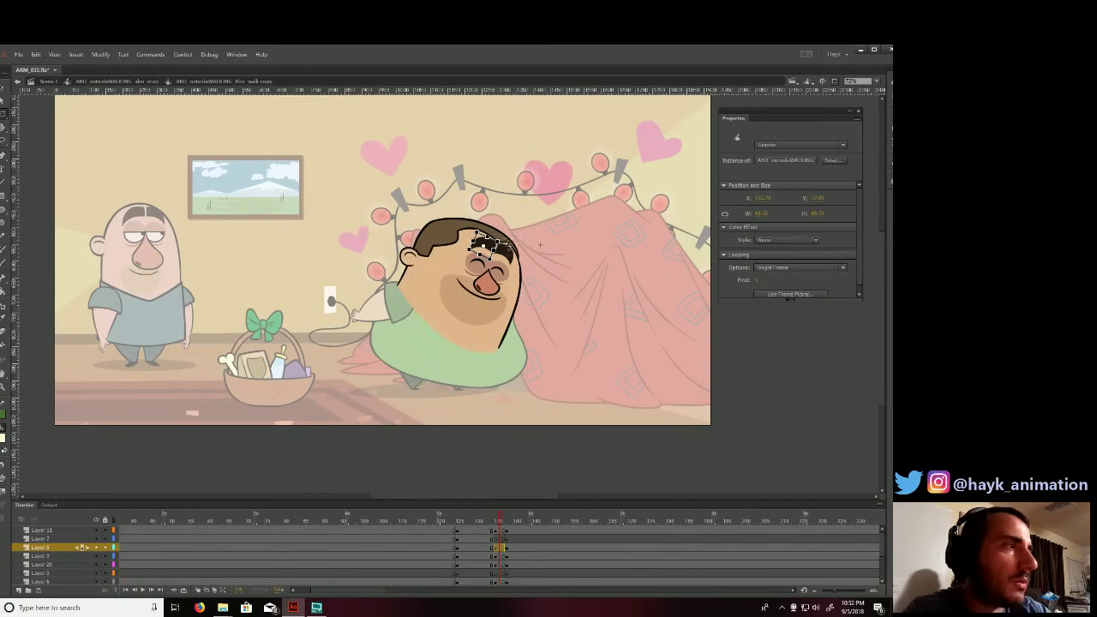
left_click(757, 280)
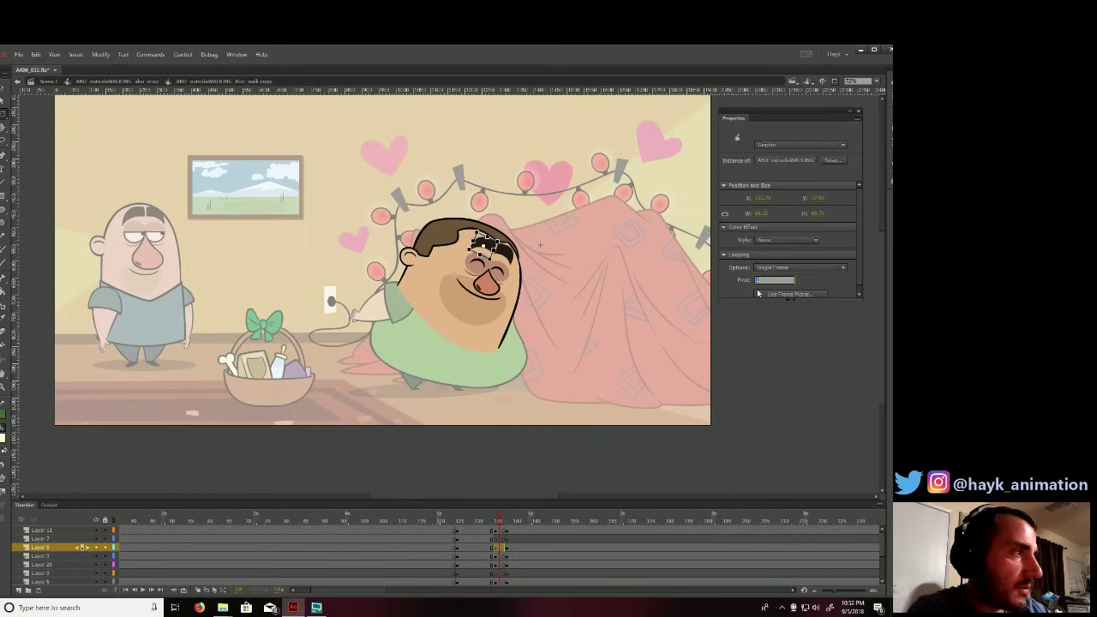
type("2")
key("Return")
left_click(602, 307)
left_click(504, 251)
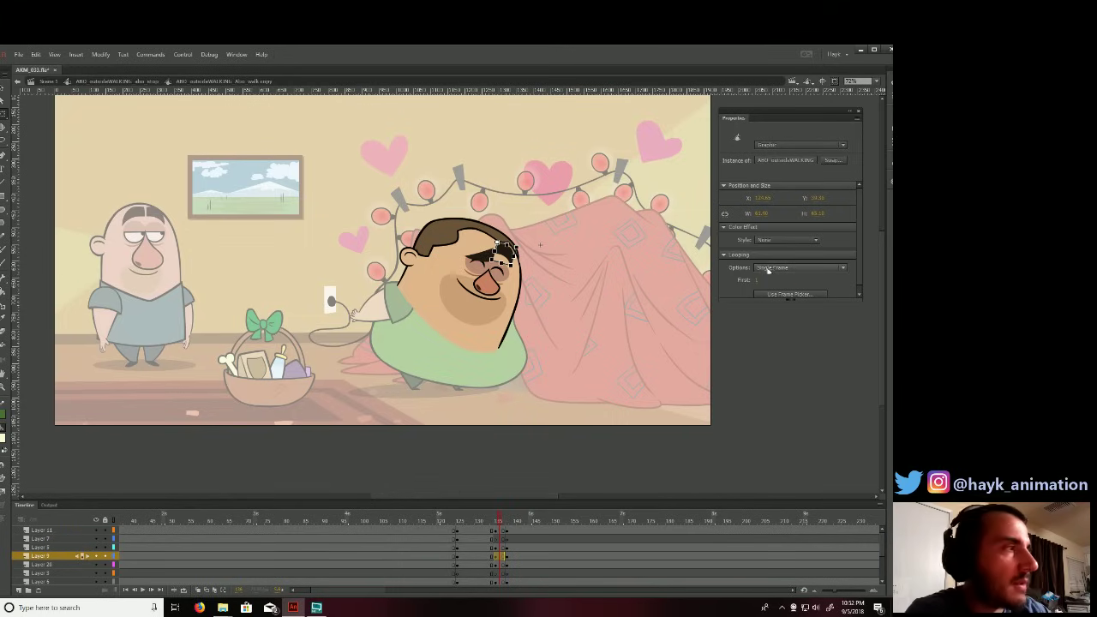
left_click(757, 281)
type("2")
key("Return")
Adjust the slanted eyebrow nearest the blanket with Free Transform so it sits over the closed eye.
left_click(600, 282)
left_click(505, 264)
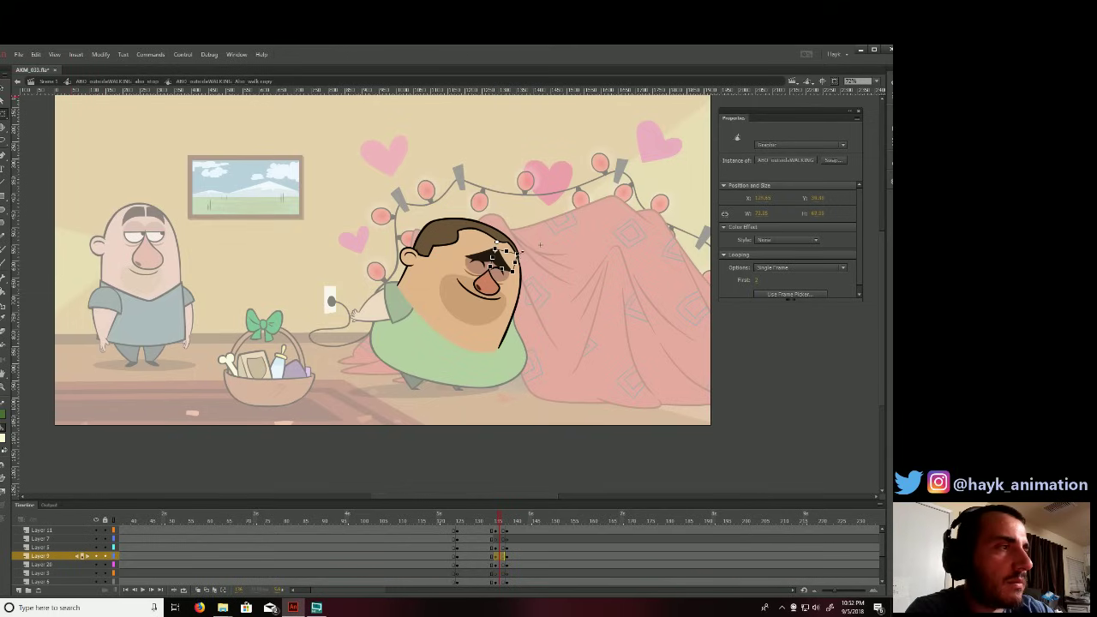
left_click(528, 256)
left_click(488, 256)
left_click_drag(509, 267, 529, 282)
left_click(529, 282)
Open the mouth symbol and insert a keyframe at the current frame of its layer.
left_click(497, 310)
double_click(499, 312)
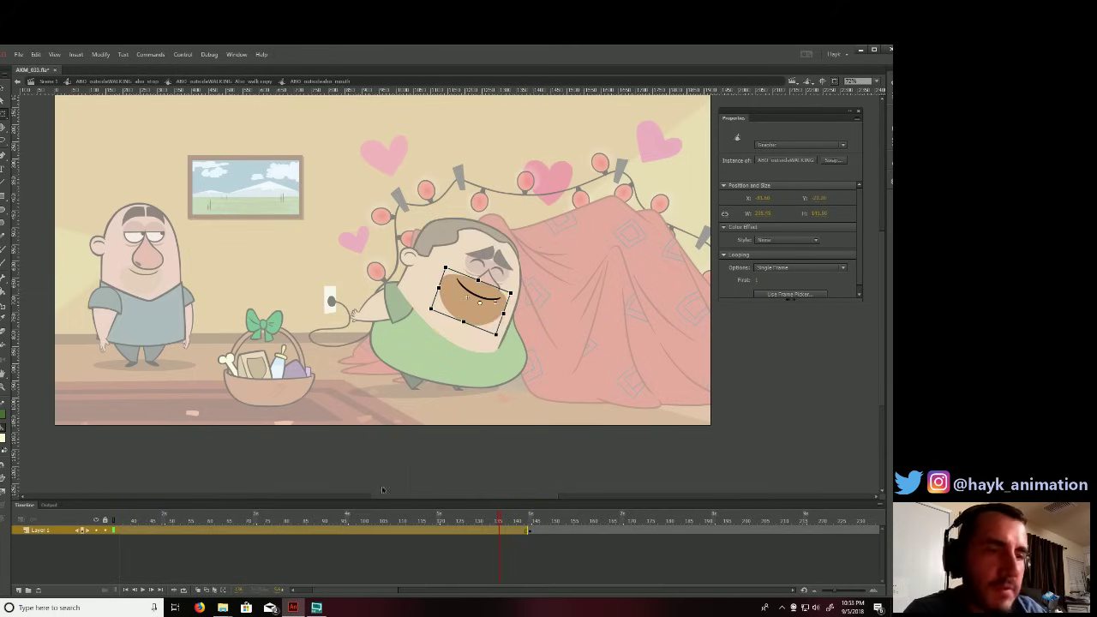
left_click(502, 532)
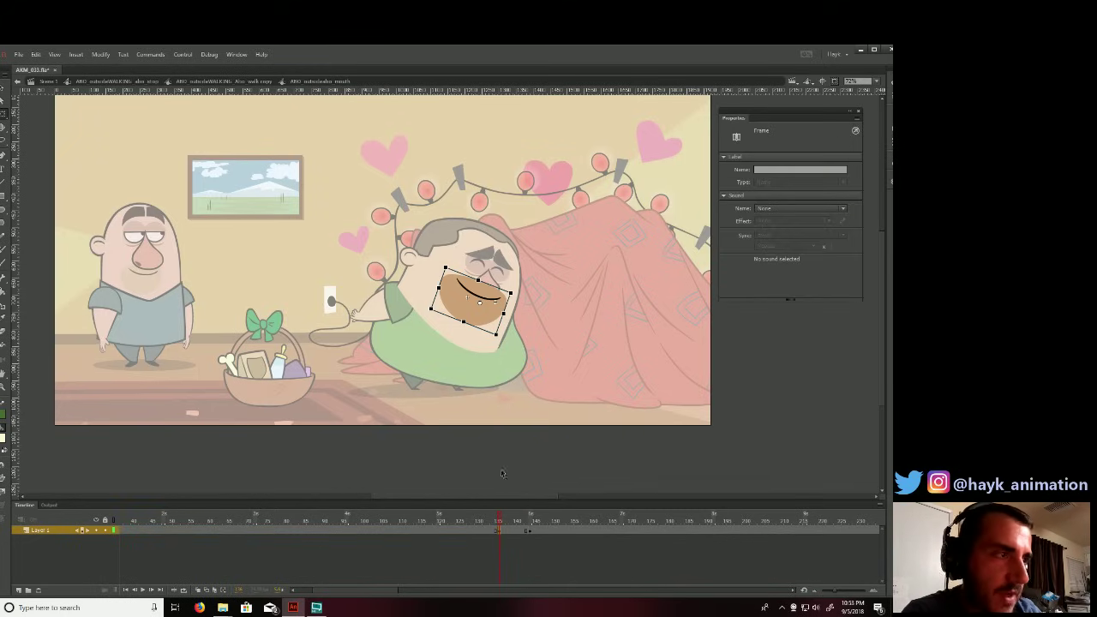
Find the teeth-baring grimace inside the nested mouth symbol and set the mouth's first frame to 24.
double_click(494, 314)
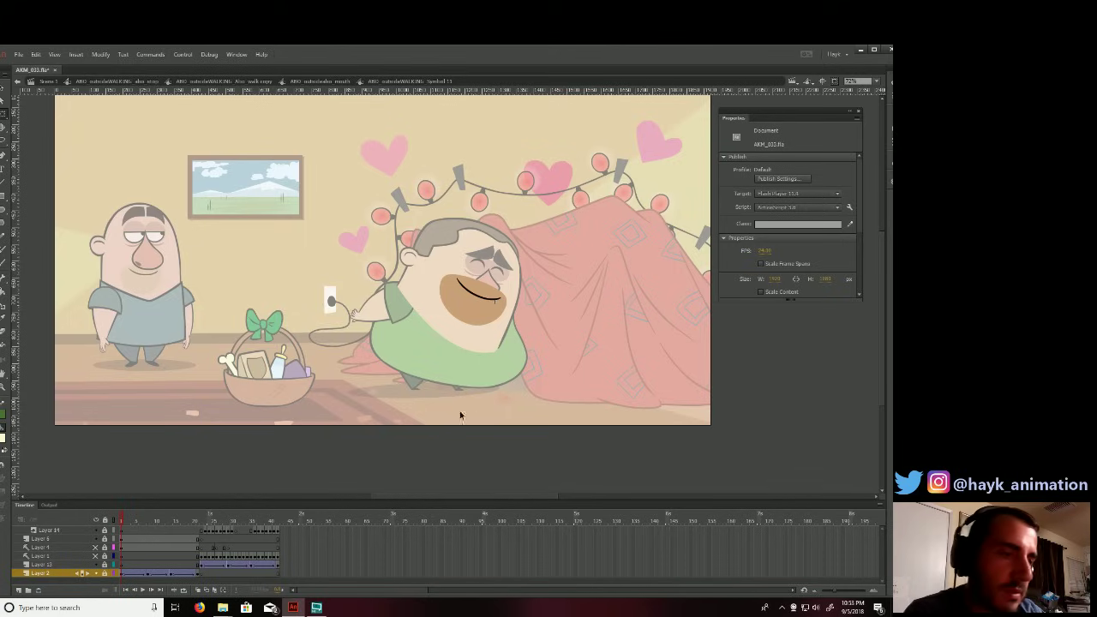
left_click_drag(200, 519, 211, 519)
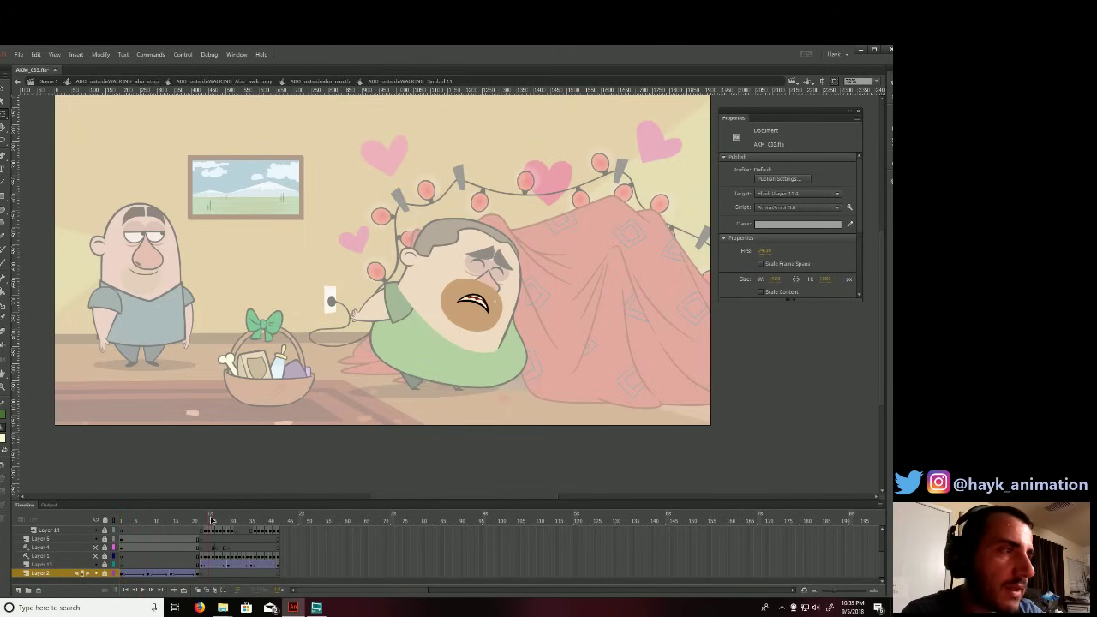
double_click(559, 294)
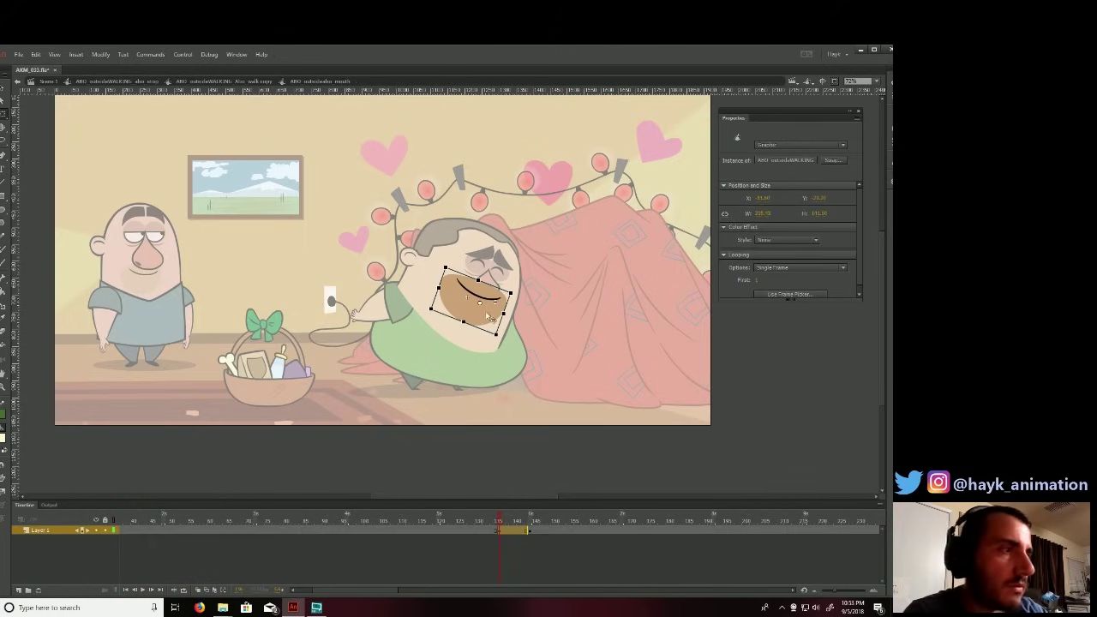
left_click(758, 279)
type("24")
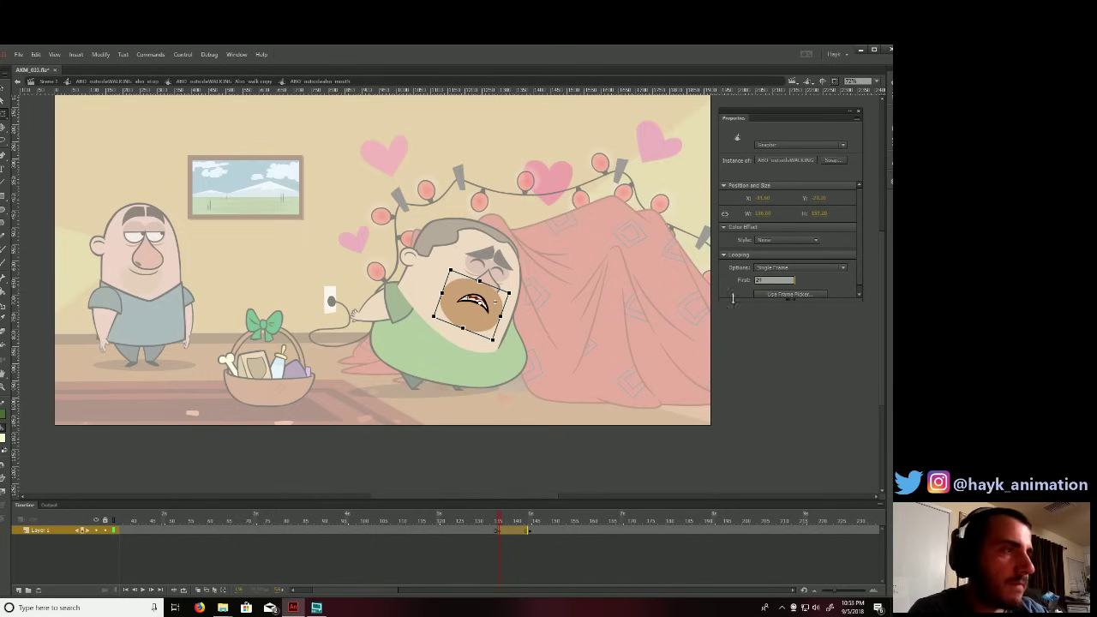
double_click(568, 385)
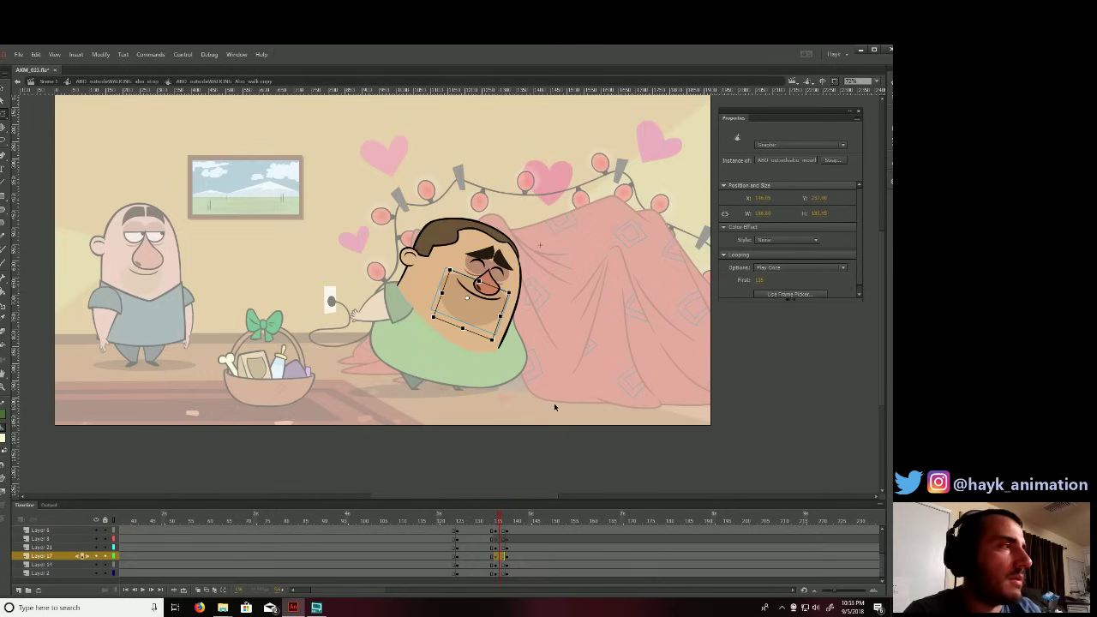
Shift the grimace keyframe one frame earlier inside the mouth symbol to line up with the closed-eye keyframe.
left_click(497, 487)
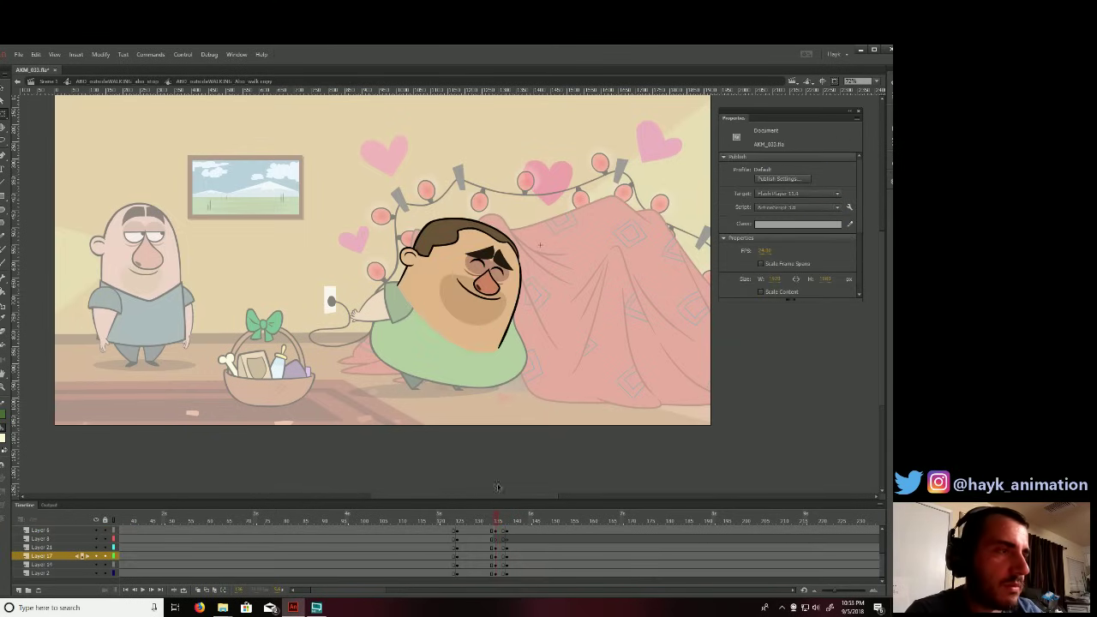
left_click(497, 315)
double_click(497, 315)
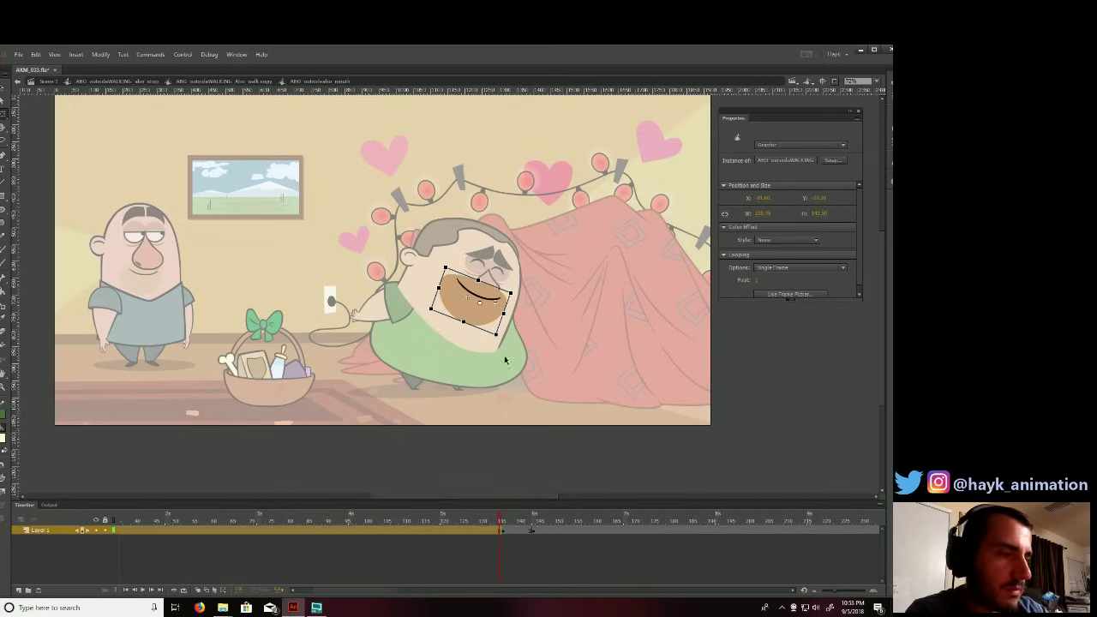
left_click(504, 520)
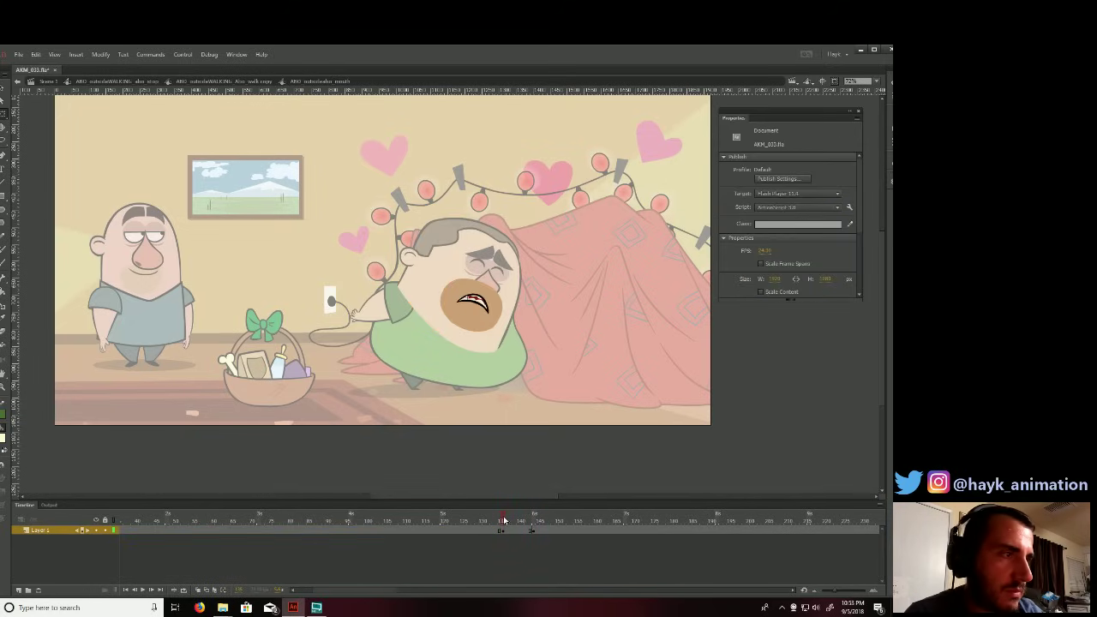
left_click(504, 530)
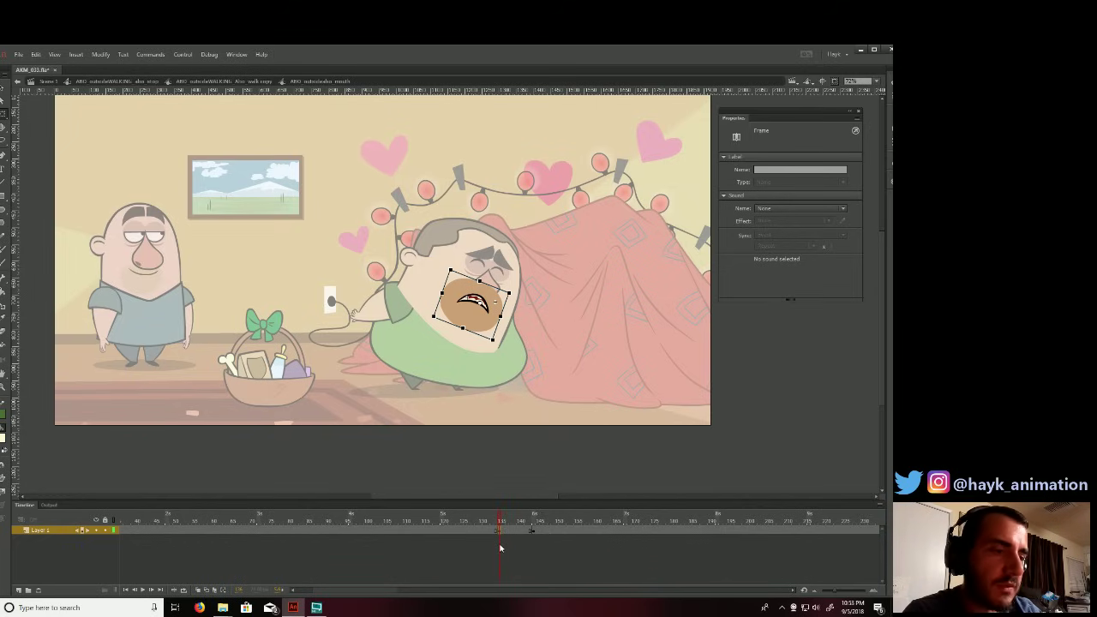
double_click(566, 303)
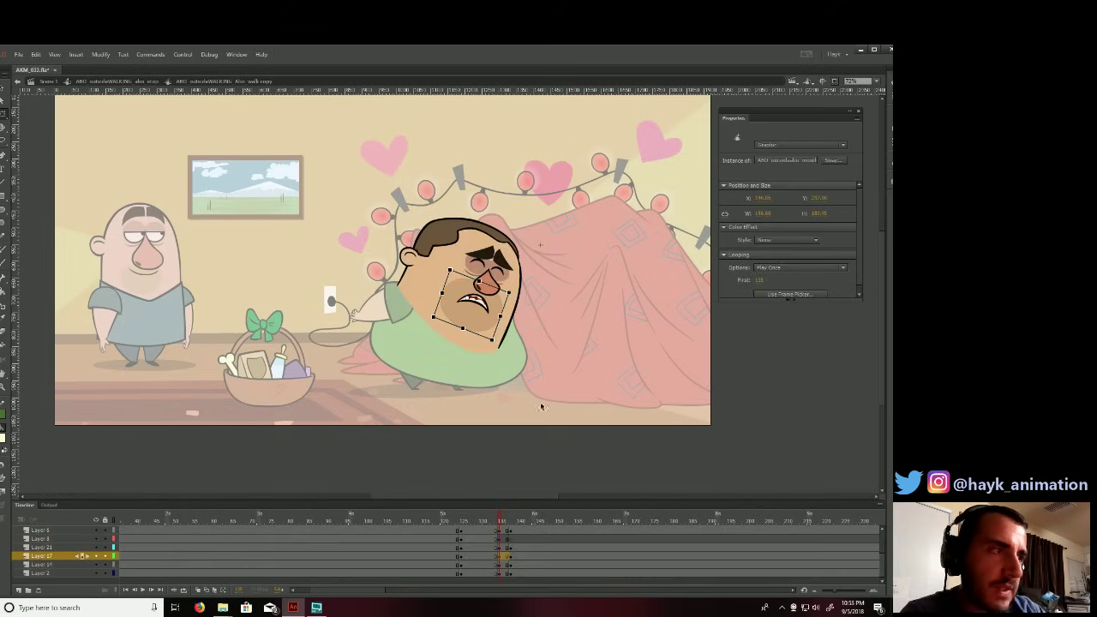
Compare the head's grimacing closed-eye keyframe with the smiling frame just before it.
left_click(502, 520)
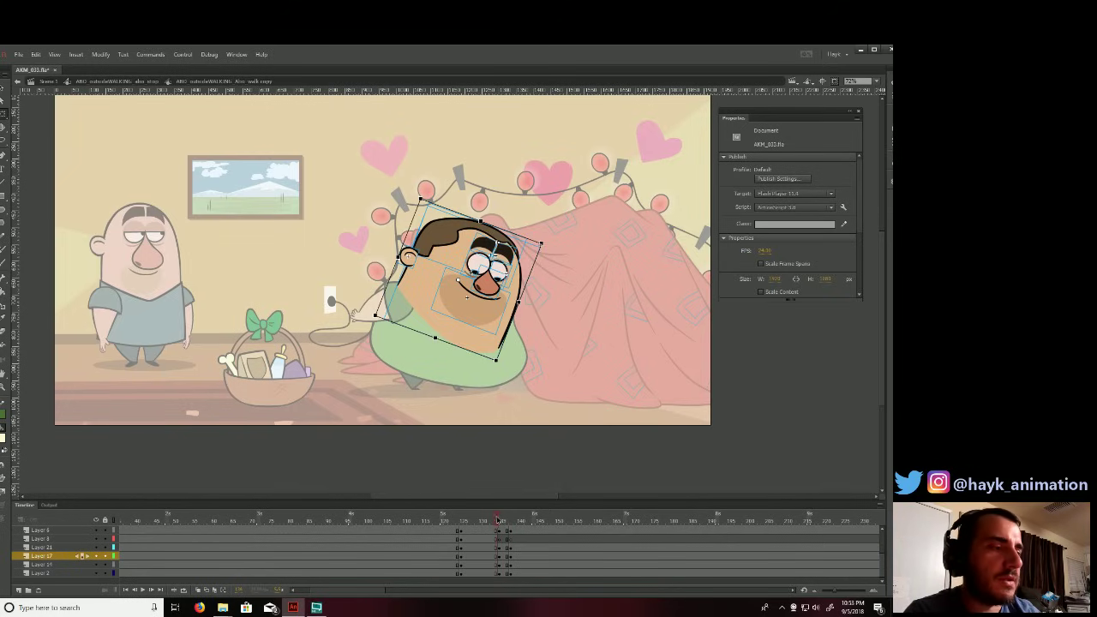
left_click_drag(500, 520, 496, 519)
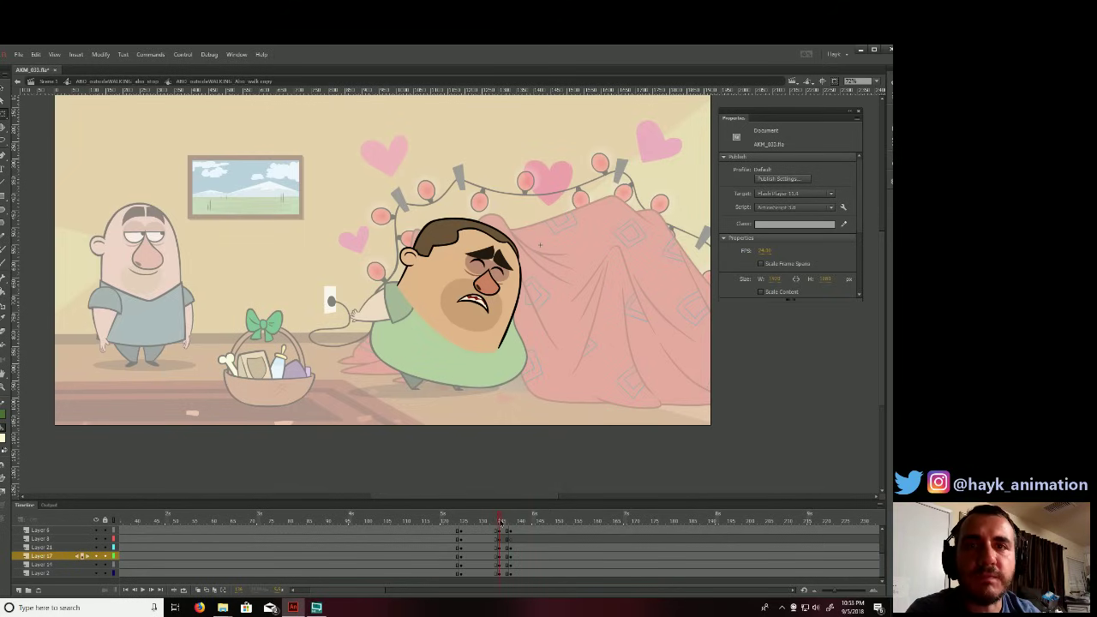
key("comma")
key("period")
key("comma")
key("period")
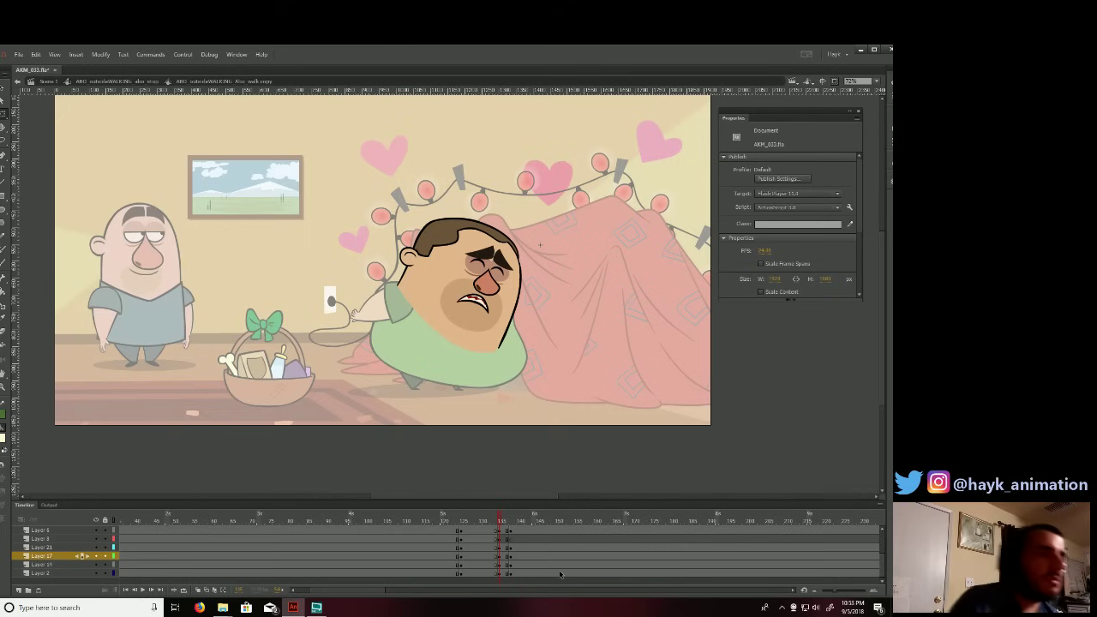
Return to the character's body symbol and set the squashed head's first frame to 135.
double_click(520, 448)
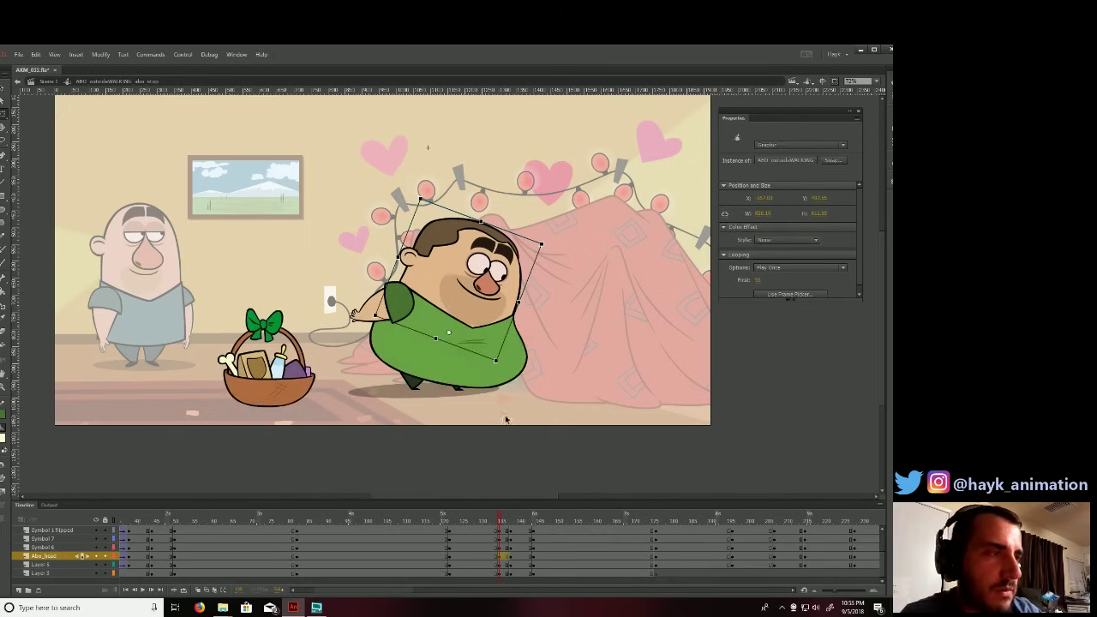
left_click_drag(500, 521, 500, 521)
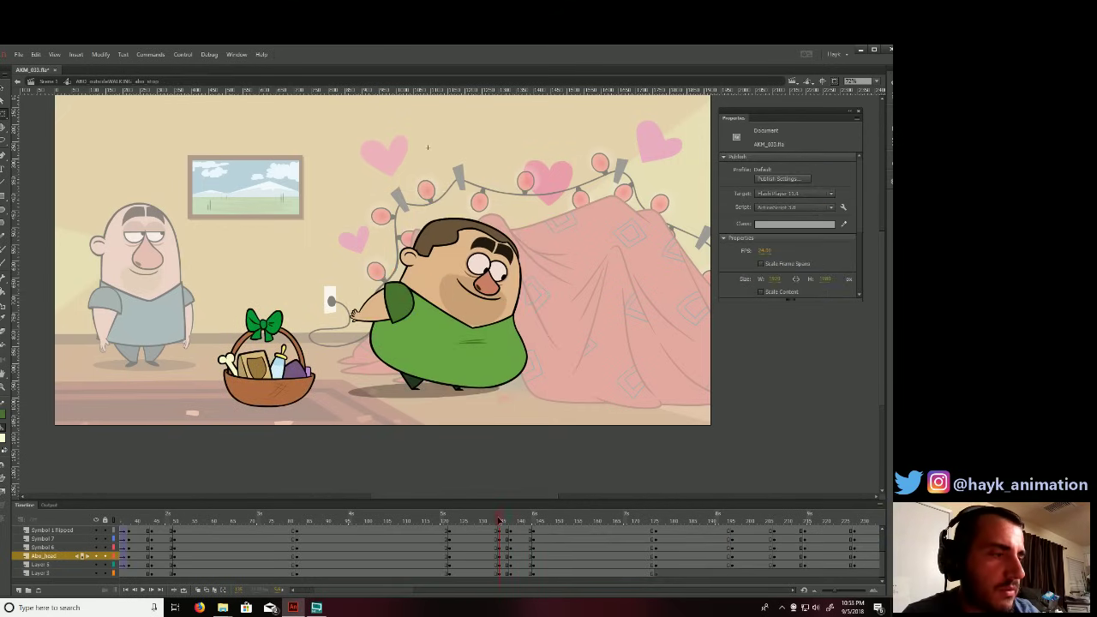
left_click(518, 293)
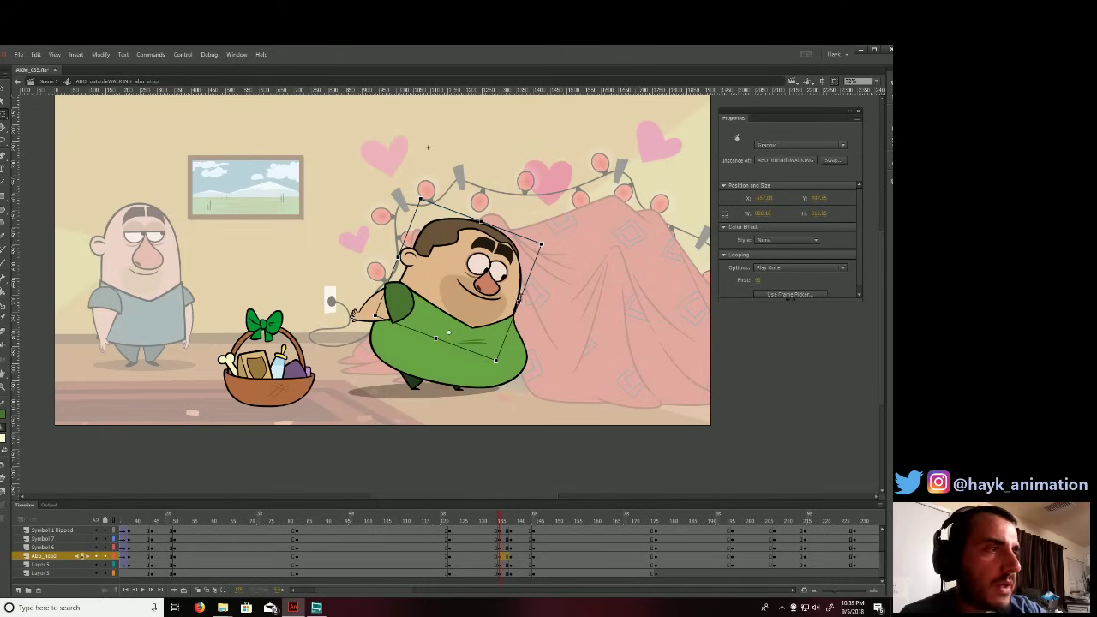
left_click(757, 281)
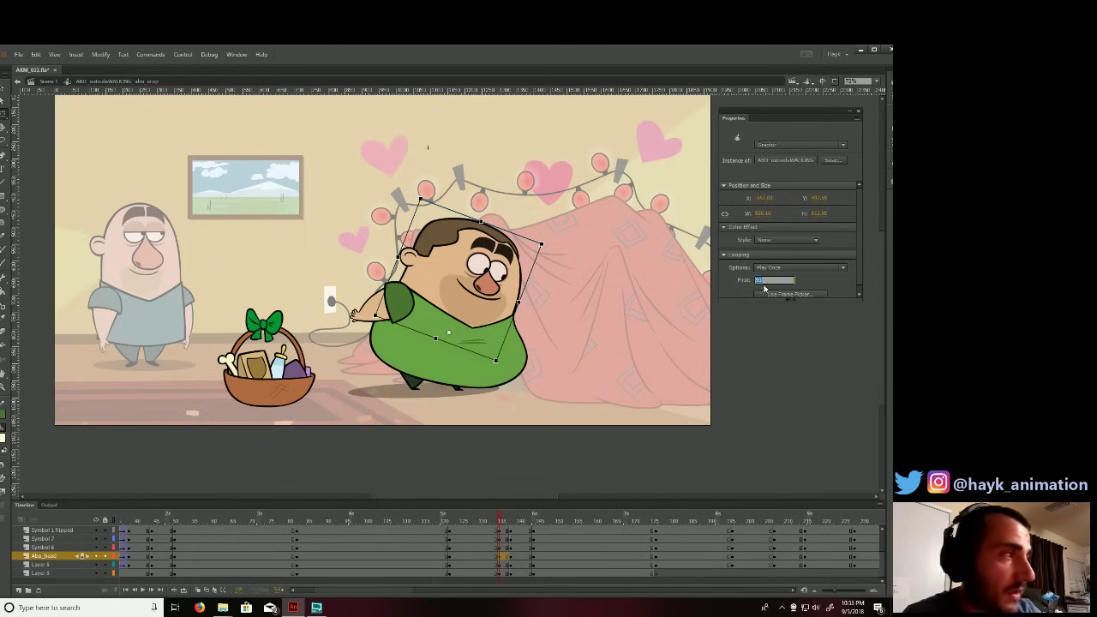
left_click(777, 405)
left_click(507, 302)
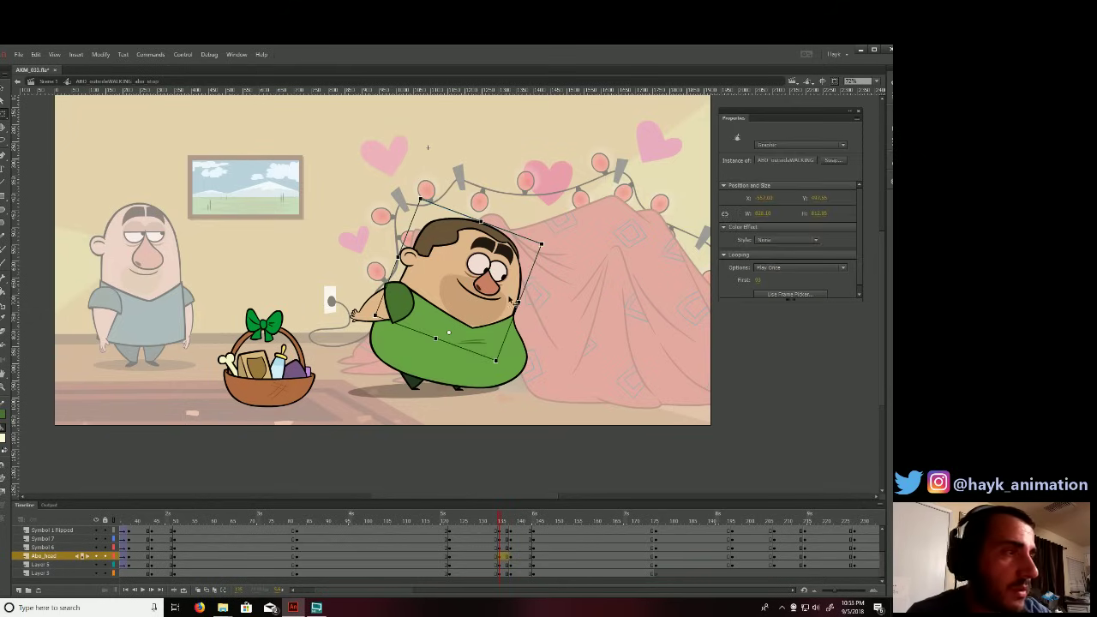
left_click(761, 280)
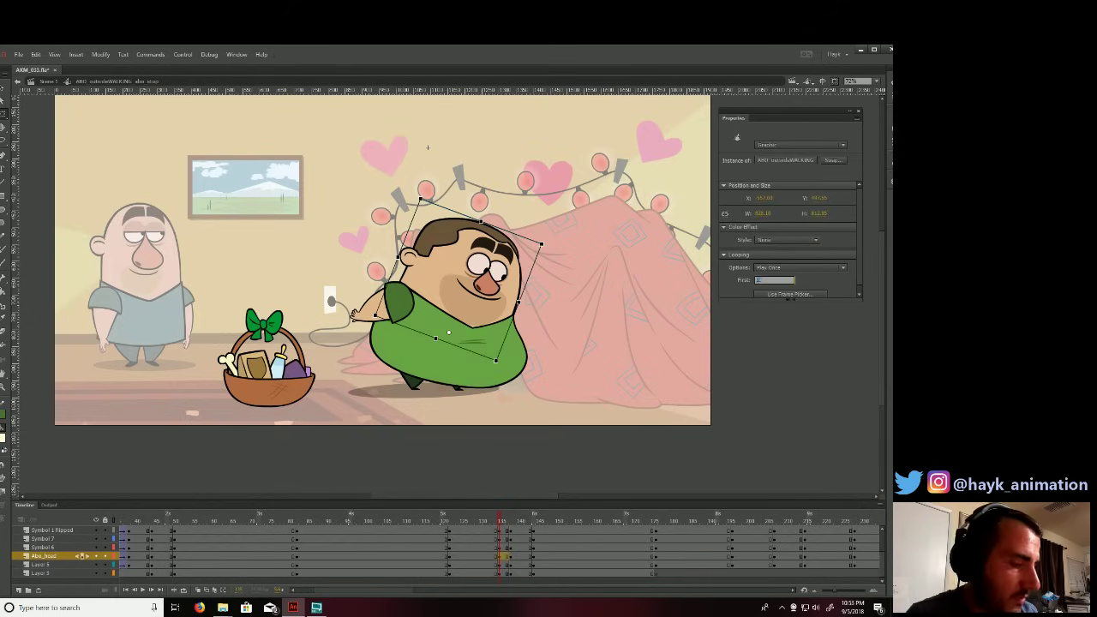
type("135")
key("Return")
Squash the grimacing head very slightly lower with Free Transform.
left_click(503, 232)
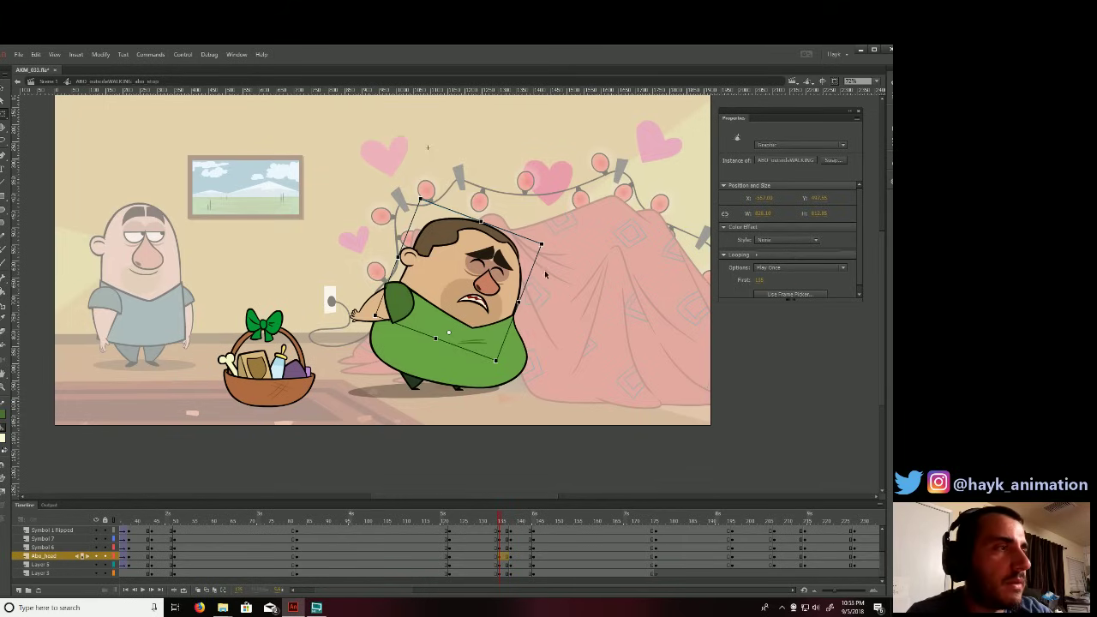
left_click_drag(481, 221, 481, 223)
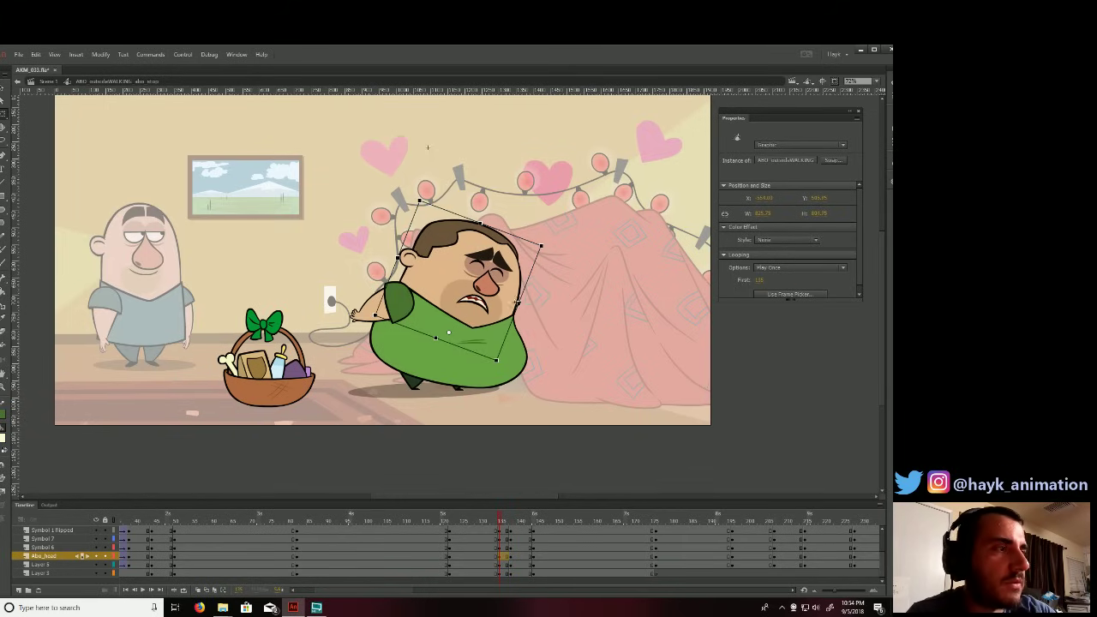
left_click(518, 317)
Play back the animation from around frame 130 to check the anticipation squash leading into the scream.
left_click(492, 518)
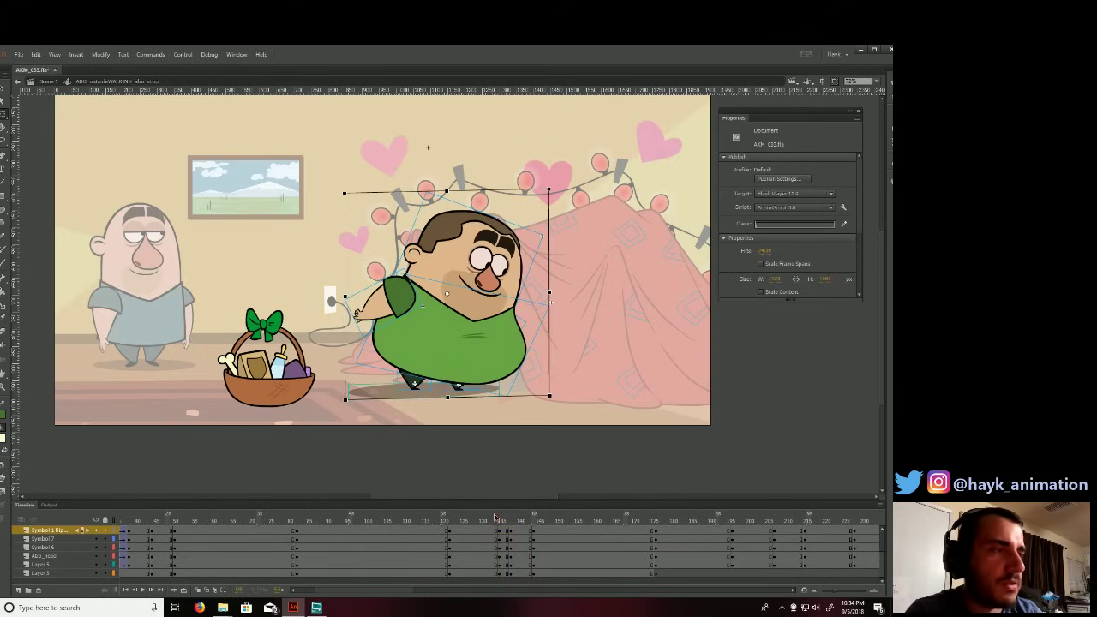
mouse_move(496, 516)
left_mouse_down()
mouse_move(514, 517)
mouse_move(482, 517)
left_mouse_up()
key("Return")
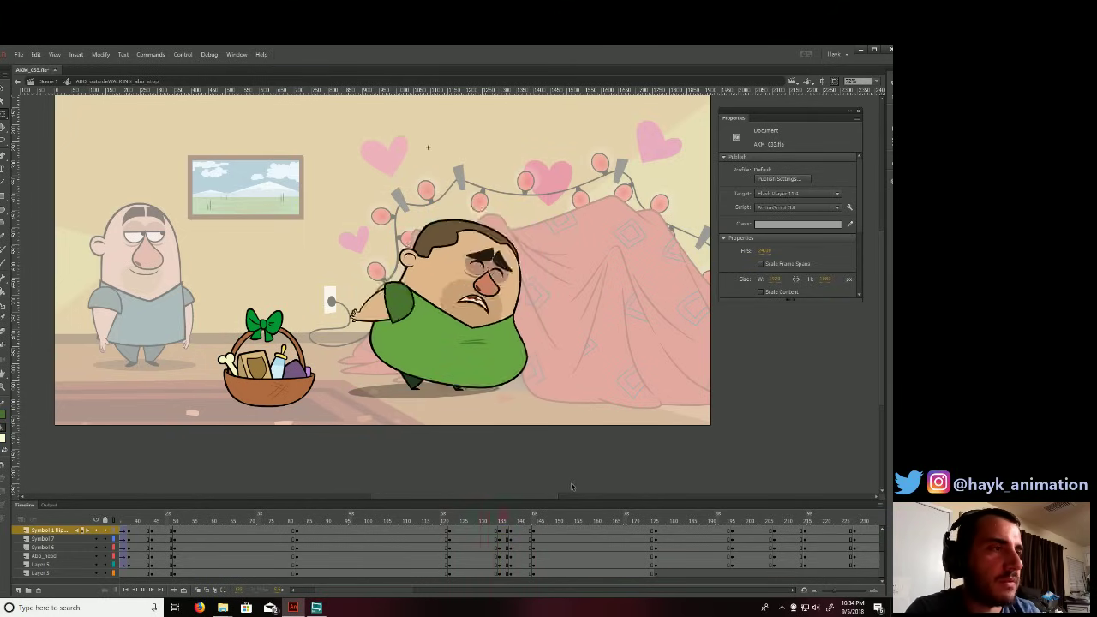
left_click(484, 516)
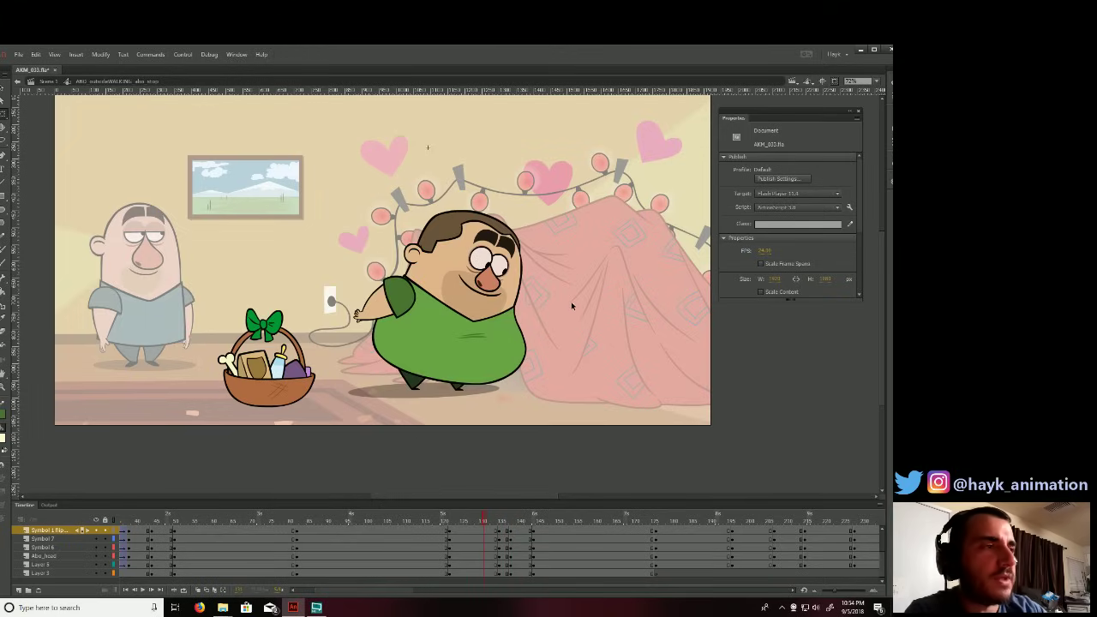
key("Return")
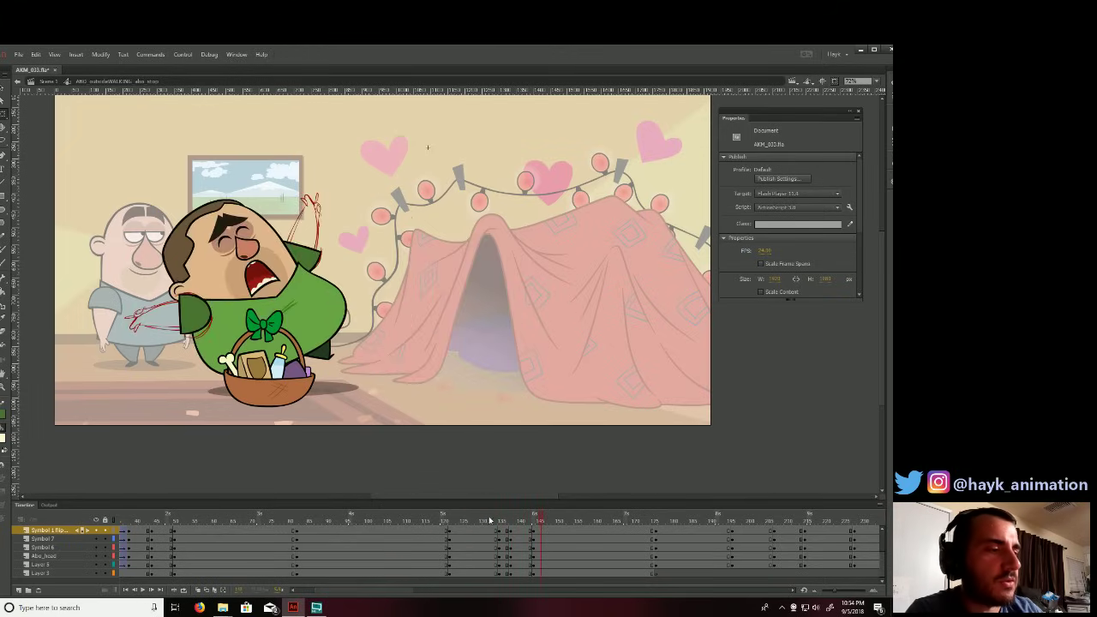
left_click(495, 517)
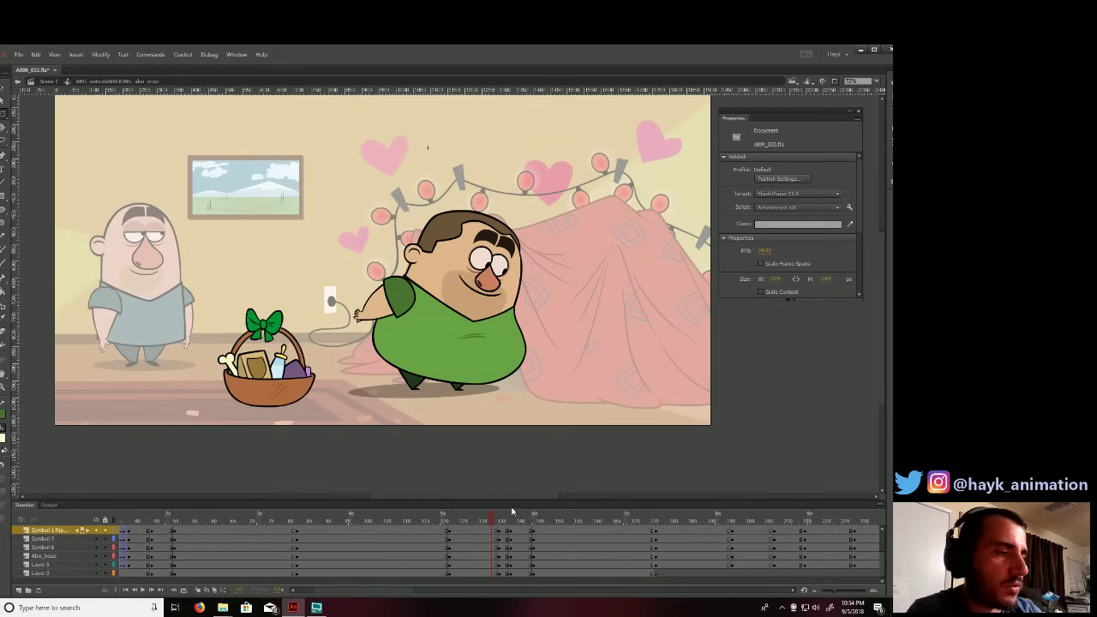
Play back and scrub the frames around 135 to check the transition from the anticipation squash to the scream.
left_click(501, 519)
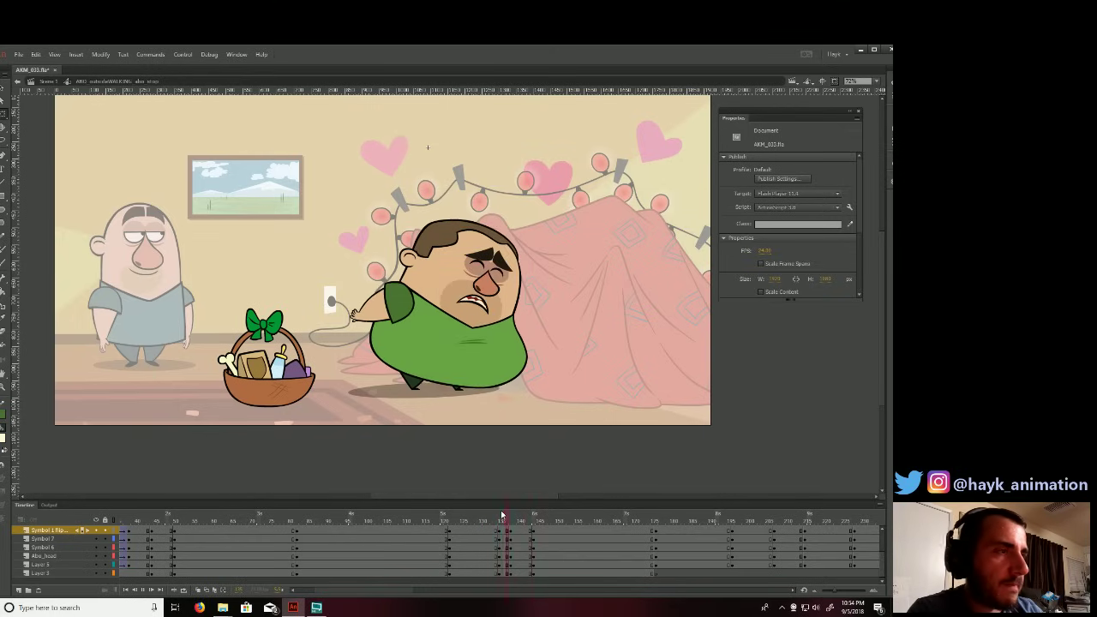
key("Return")
left_click(499, 520)
key("Return")
key("Return")
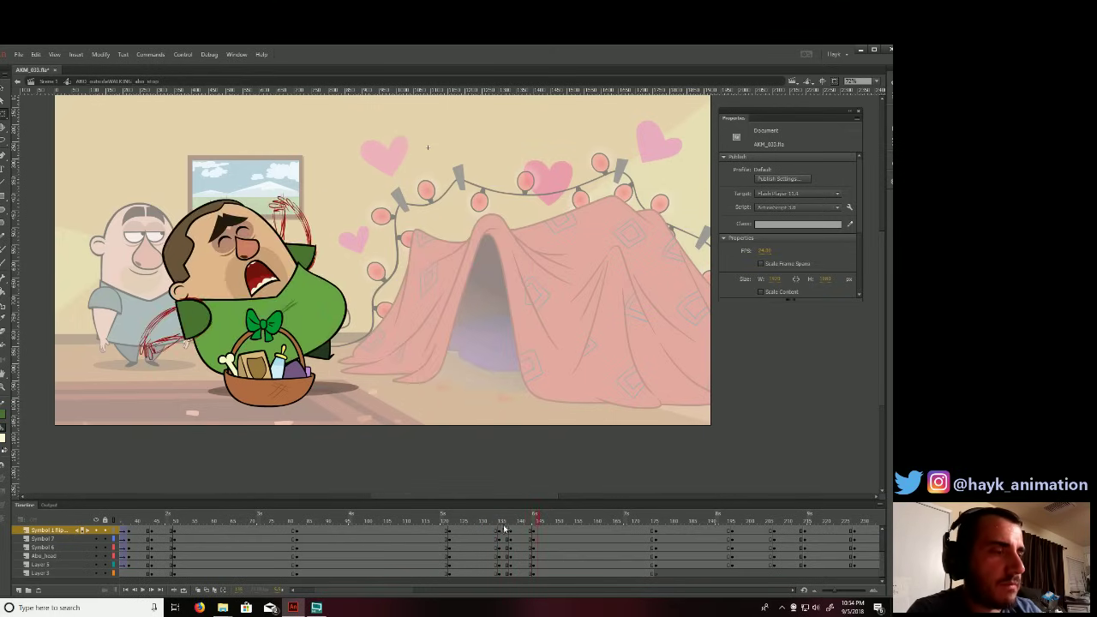
left_click(508, 520)
left_click(514, 521)
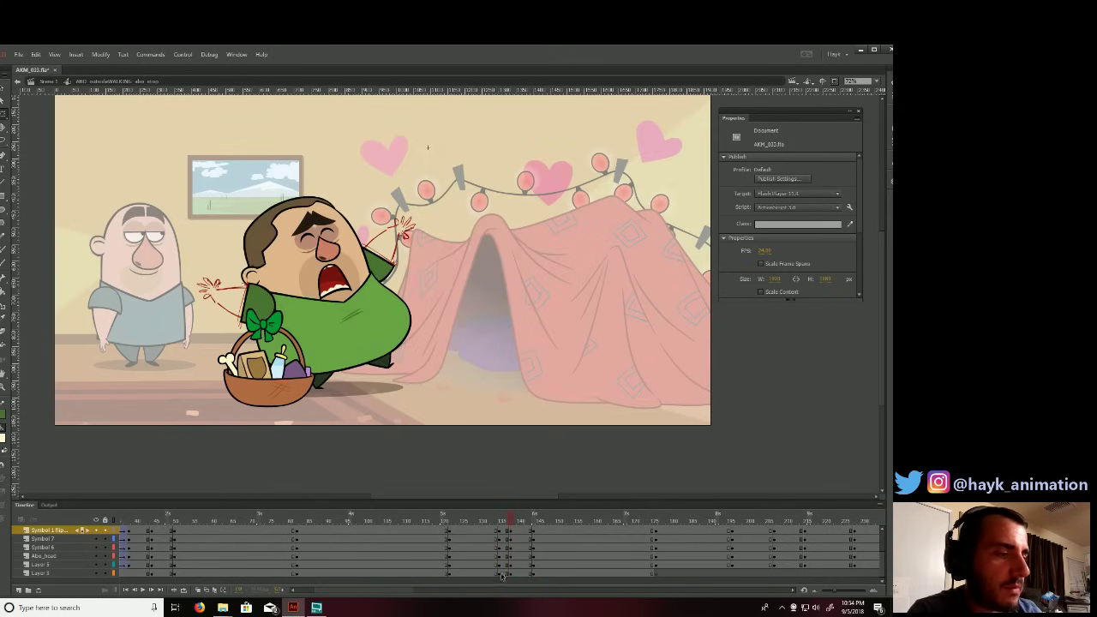
left_click_drag(504, 520, 502, 517)
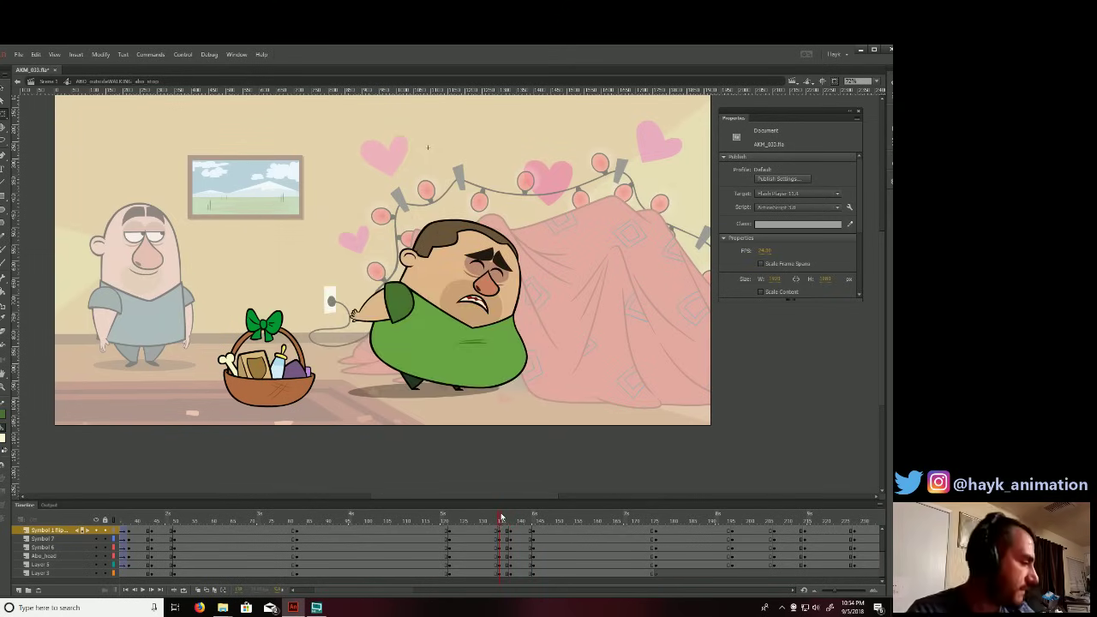
Insert blank keyframes across the character's layers between the squash pose and the screaming pose.
left_click_drag(501, 572, 505, 545)
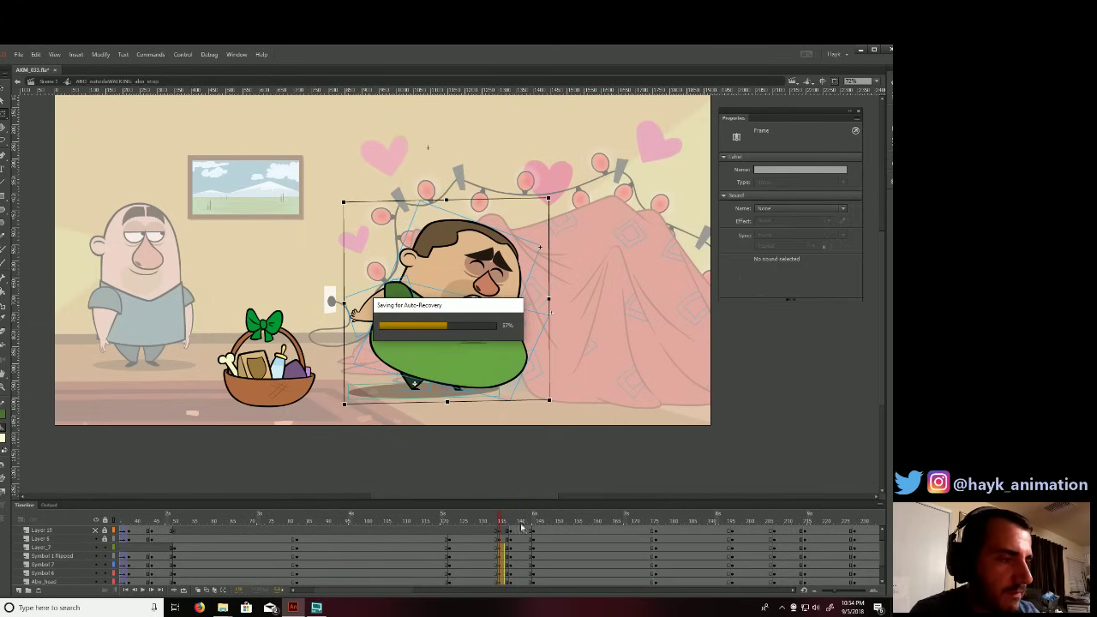
key("Return")
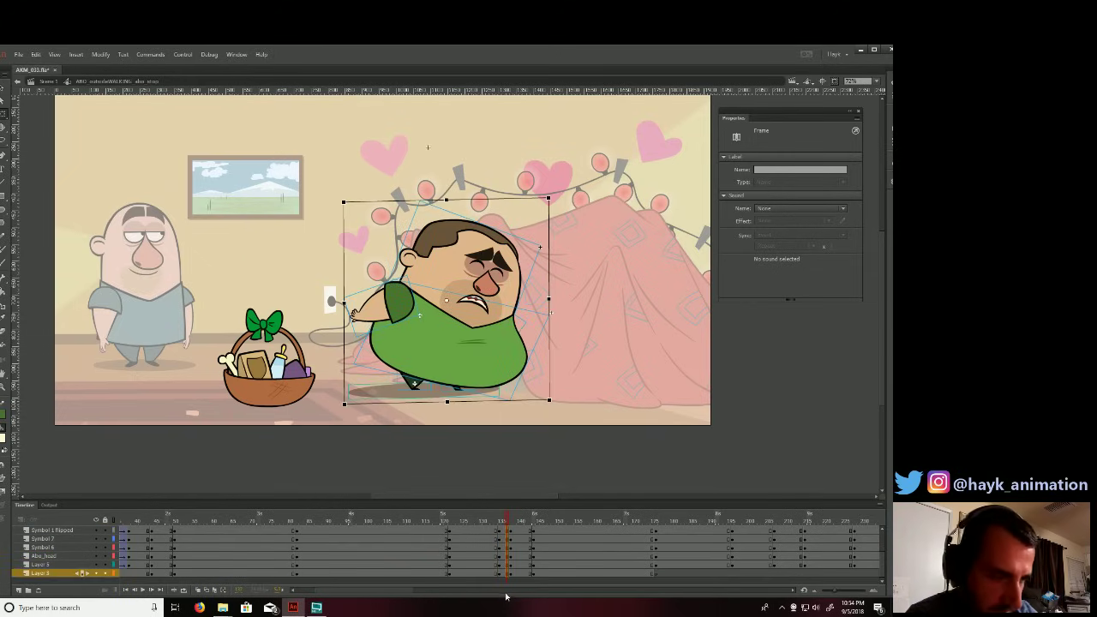
left_click(510, 557)
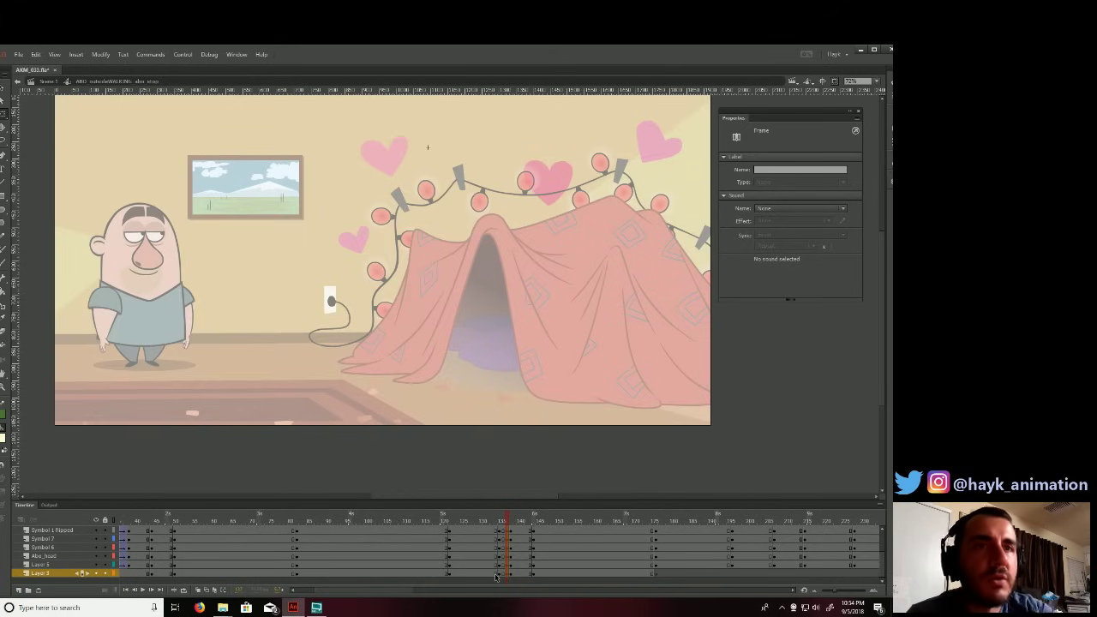
Enable onion skinning on the blank in-between frame and set the Brush tool's fill to dark red.
key("b")
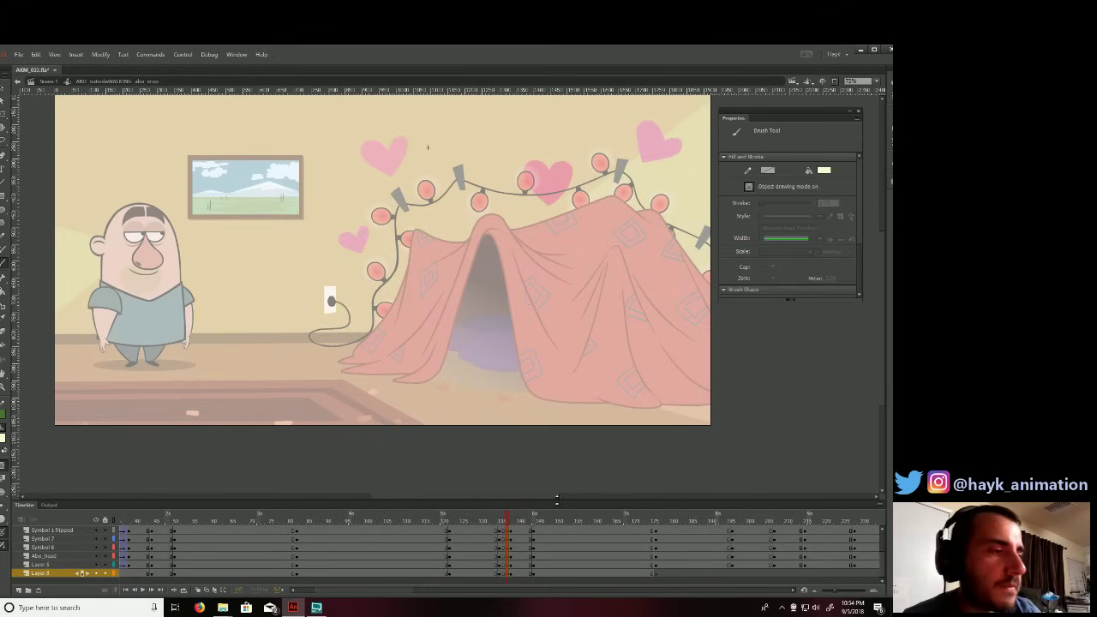
left_click(197, 591)
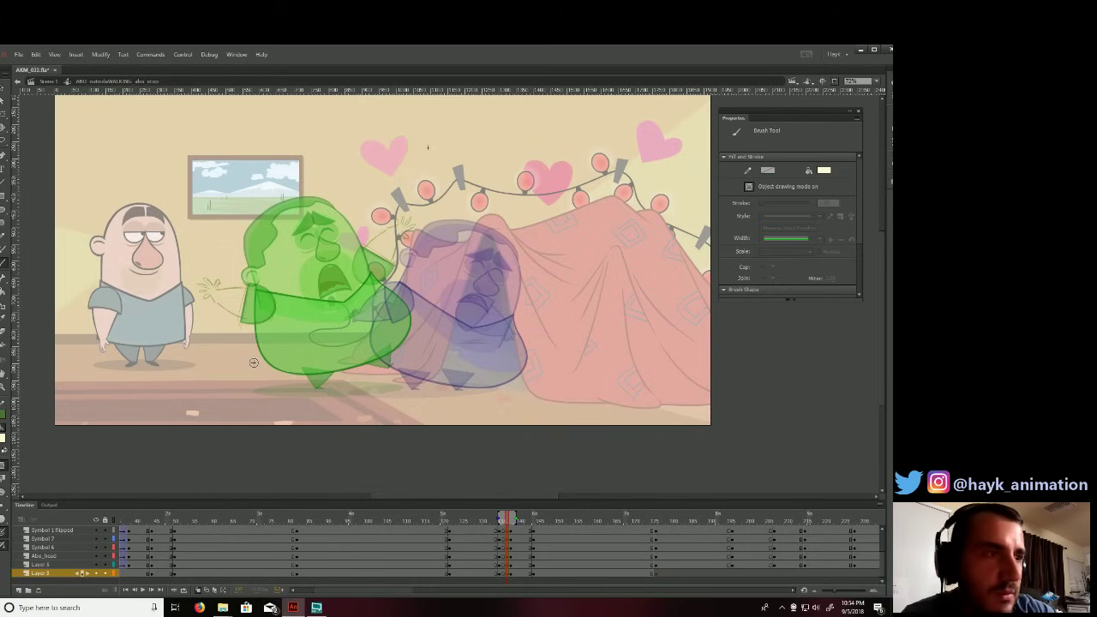
left_click(7, 440)
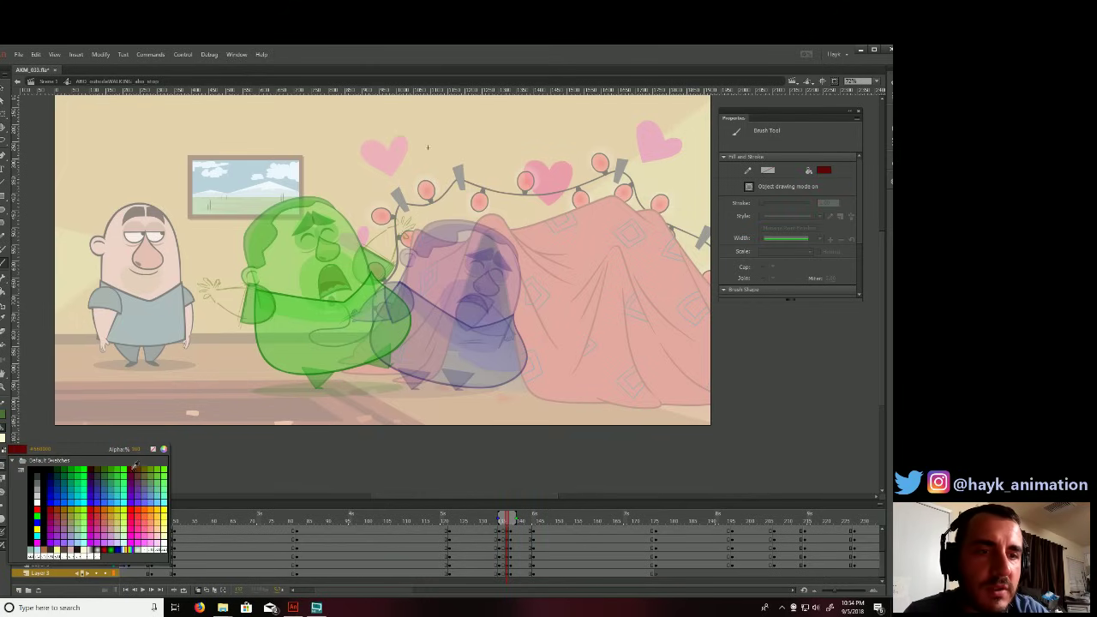
left_click(135, 467)
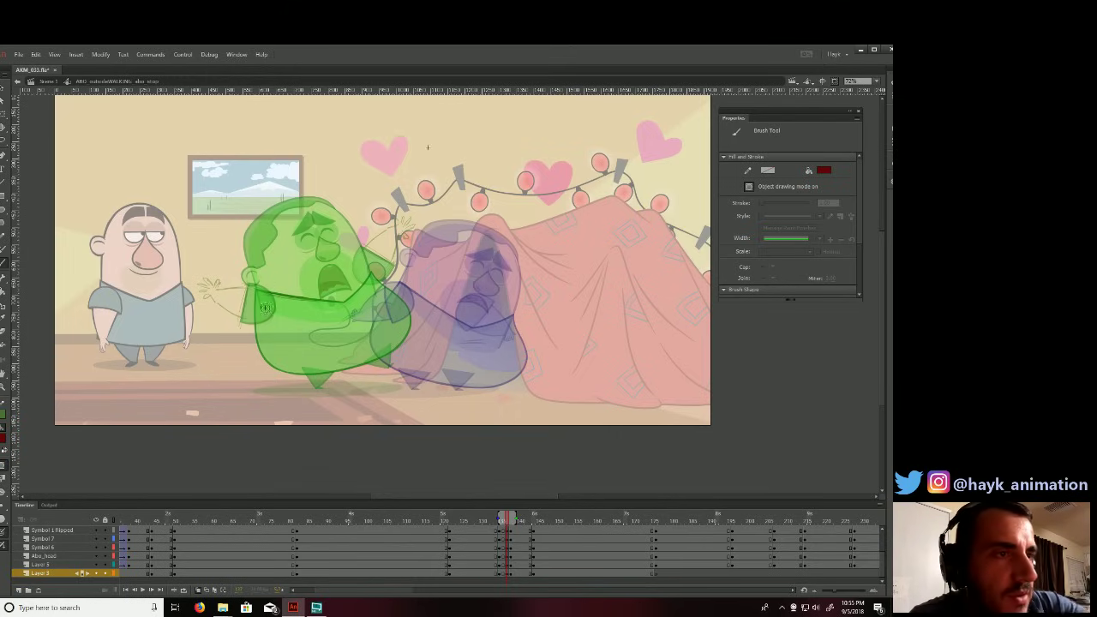
Sketch the body's smear outline in dark red, stretching the shirt from the screaming pose to the squash pose.
mouse_move(262, 295)
left_mouse_down()
mouse_move(290, 354)
mouse_move(313, 364)
mouse_move(485, 388)
left_mouse_up()
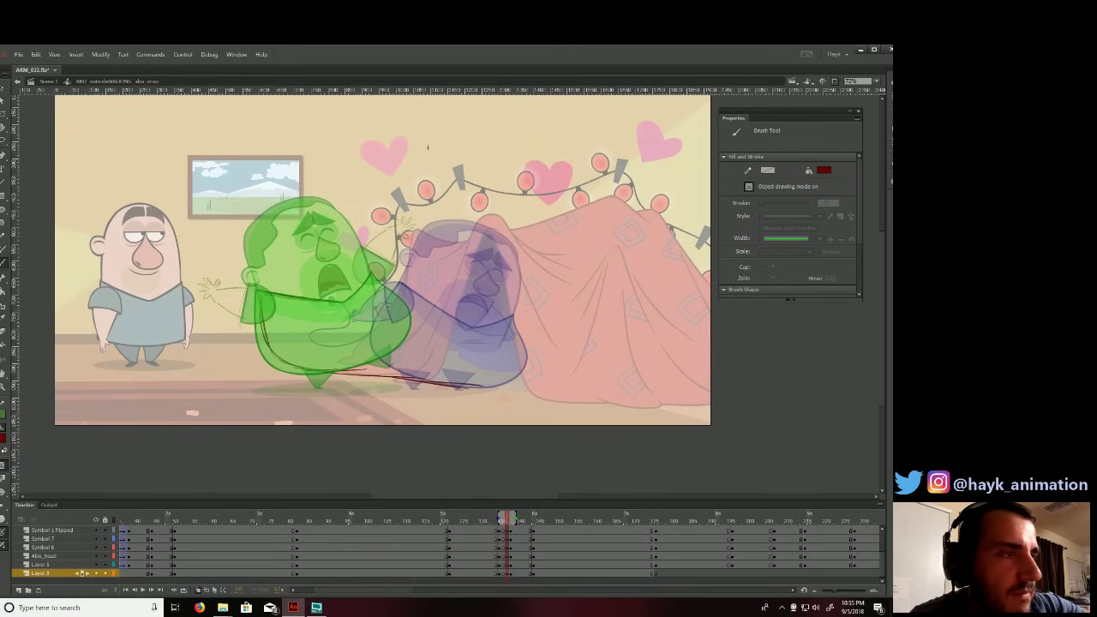
mouse_move(278, 295)
left_mouse_down()
mouse_move(348, 301)
mouse_move(370, 279)
mouse_move(493, 328)
left_mouse_up()
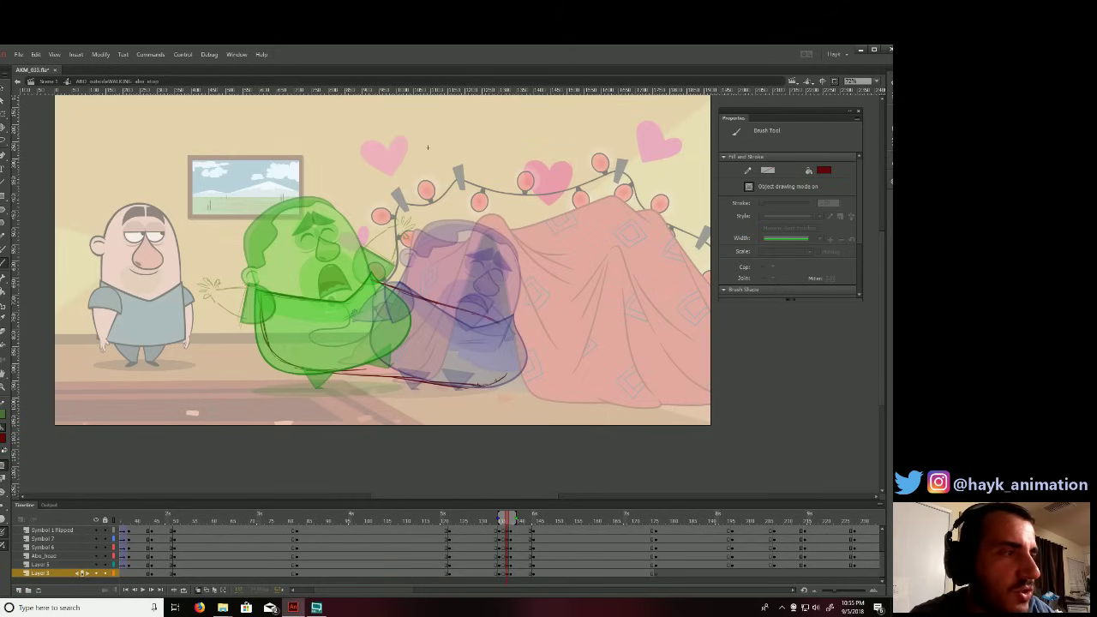
left_click_drag(505, 374, 469, 316)
left_click_drag(448, 385, 509, 338)
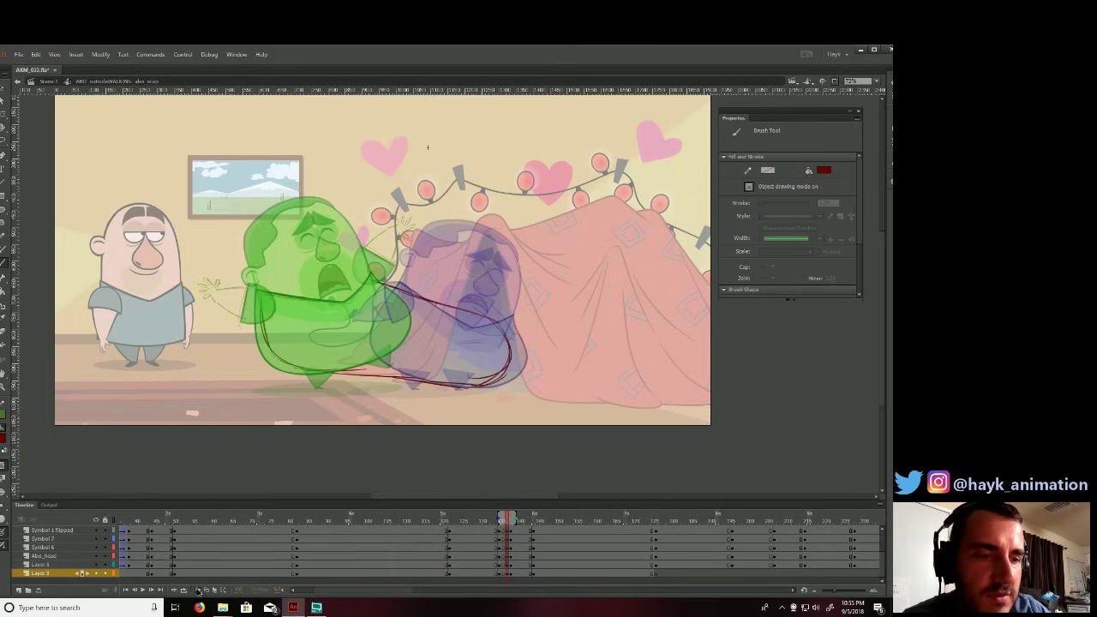
With onion skinning off, flip between the squash pose, the body smear sketch and the screaming pose to judge the motion.
left_click(198, 589)
key(".")
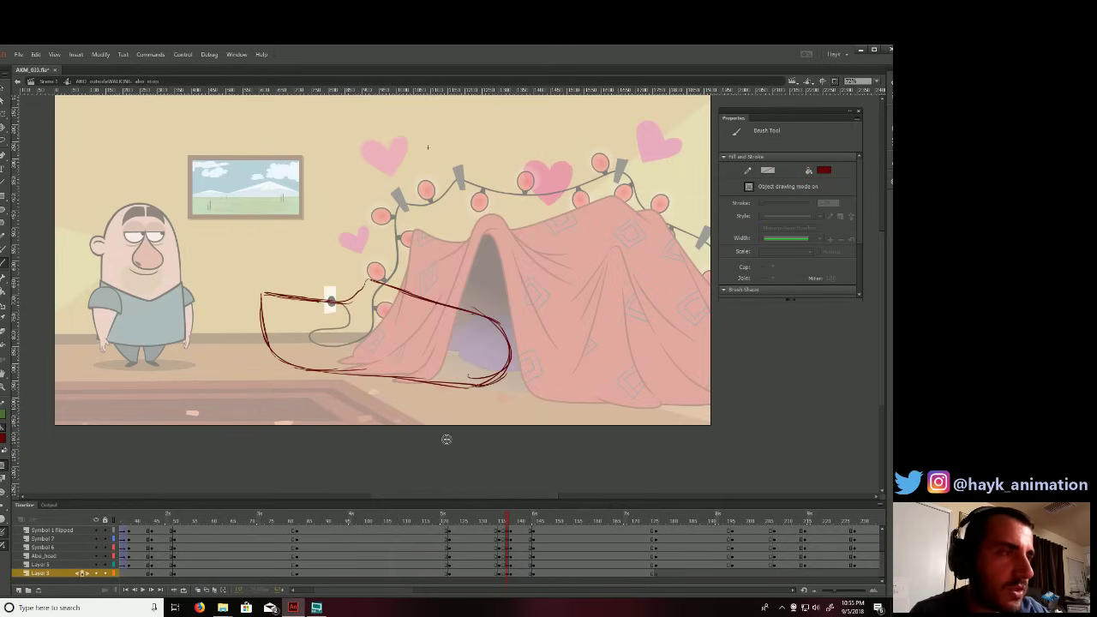
key(".")
key(".")
key("comma")
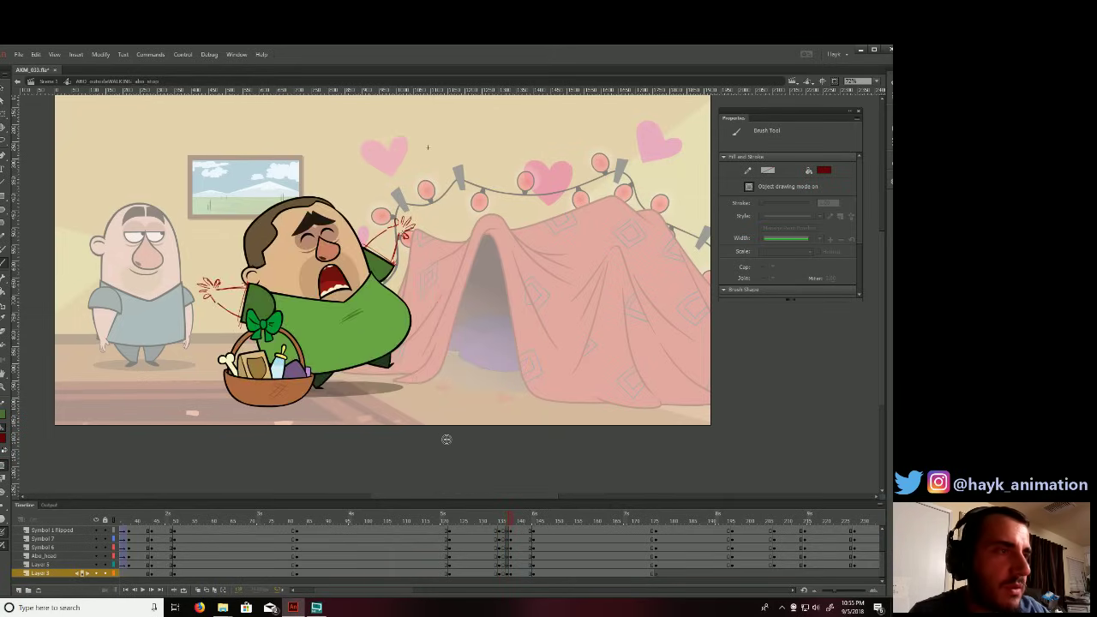
key("period")
key("comma")
key("period")
key("comma")
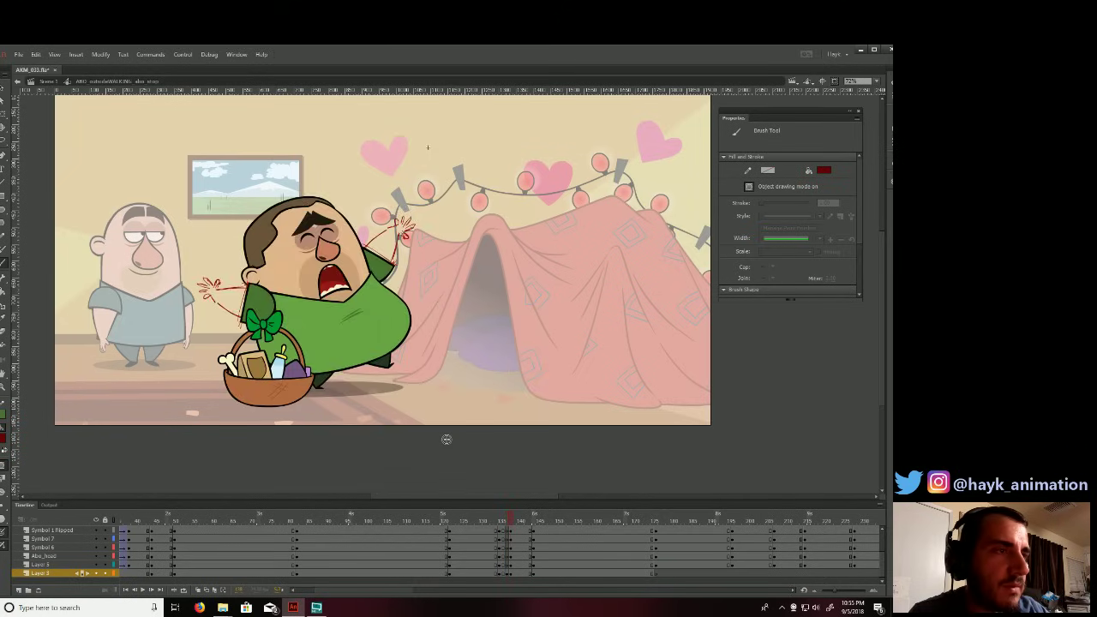
key("period")
key("comma")
key("period")
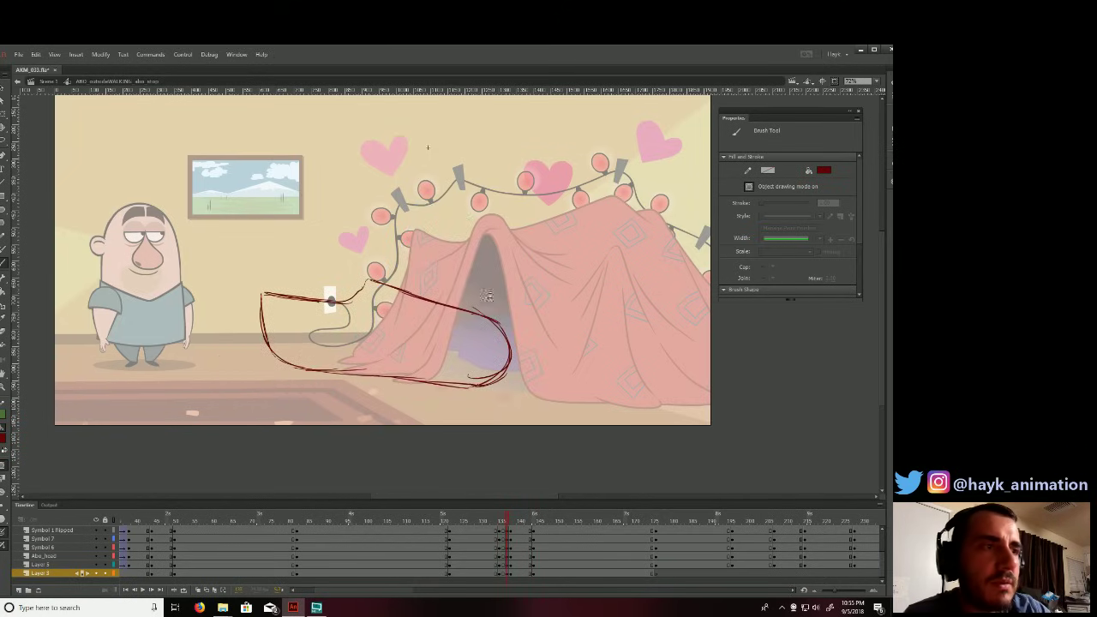
key("comma")
key("period")
key("comma")
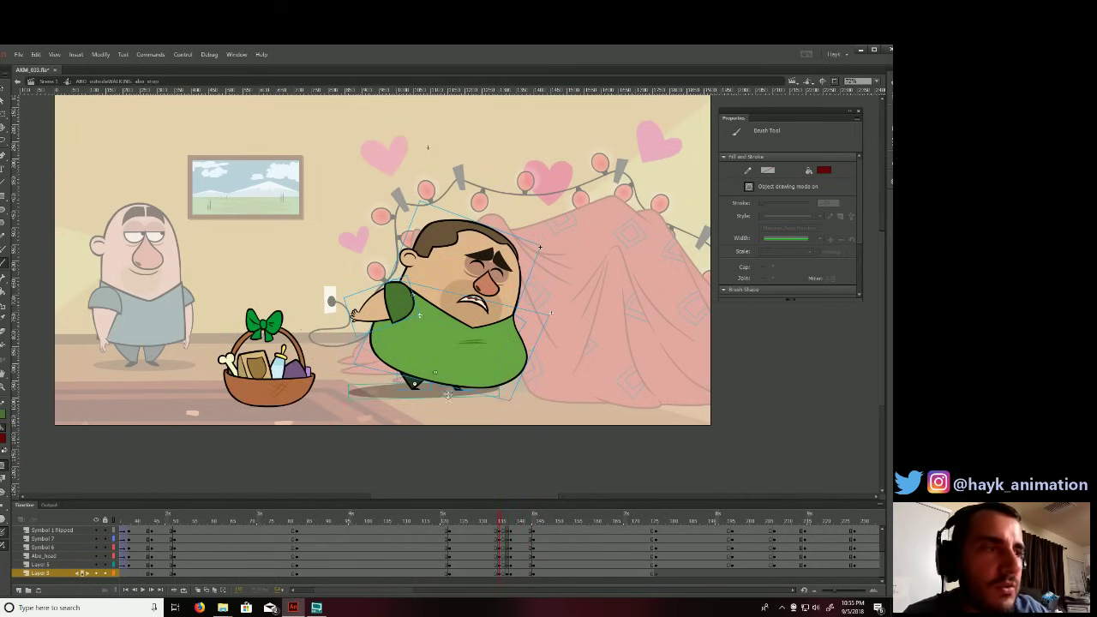
key("period")
Using onion skinning as a guide, sketch the stretched head outline above the body smear, spanning both head poses.
left_click(198, 591)
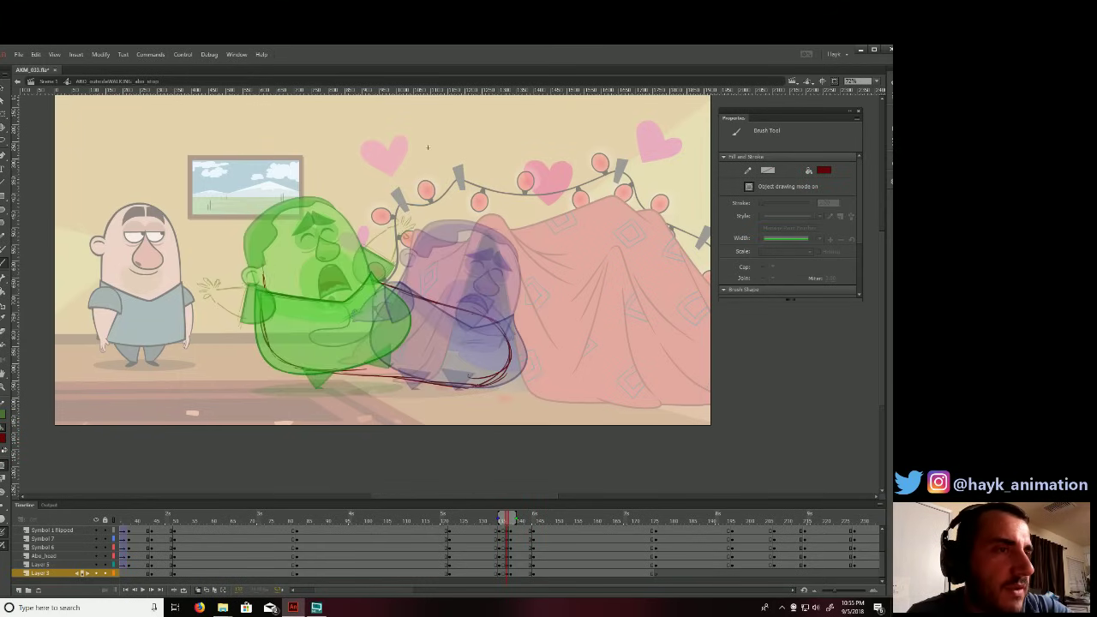
mouse_move(256, 252)
left_mouse_down()
mouse_move(288, 206)
mouse_move(261, 245)
mouse_move(261, 274)
left_mouse_up()
mouse_move(262, 226)
left_mouse_down()
mouse_move(289, 209)
mouse_move(359, 199)
mouse_move(487, 224)
mouse_move(495, 316)
left_mouse_up()
key("ctrl+z")
key("ctrl+z")
key("ctrl+z")
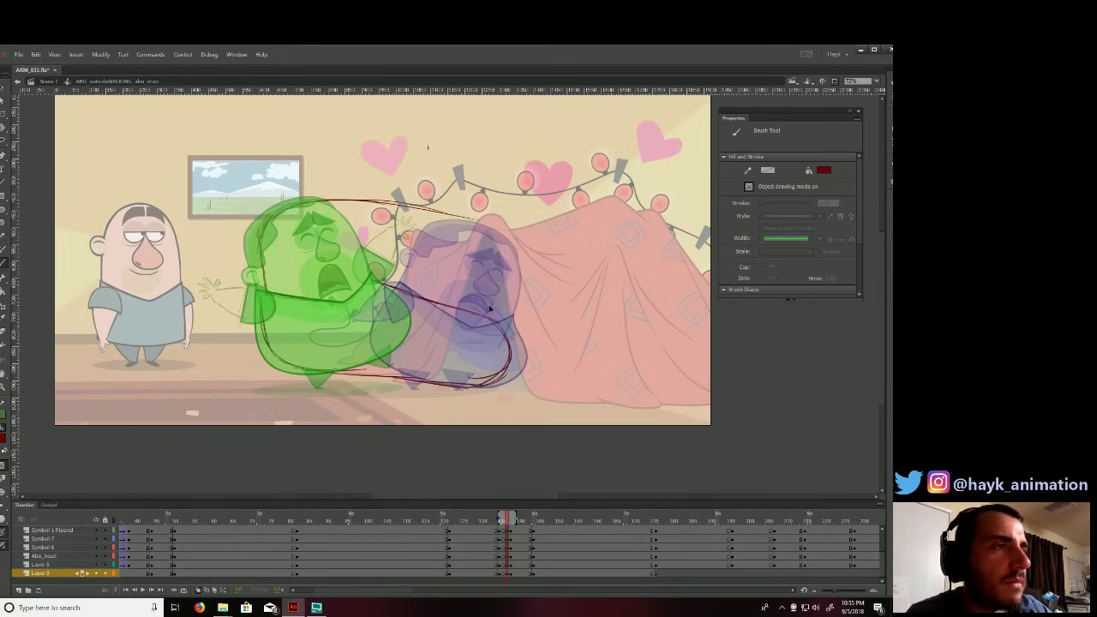
left_click_drag(284, 205, 439, 208)
mouse_move(330, 200)
left_mouse_down()
mouse_move(457, 219)
mouse_move(462, 204)
mouse_move(489, 234)
mouse_move(503, 296)
mouse_move(500, 248)
mouse_move(501, 312)
left_mouse_up()
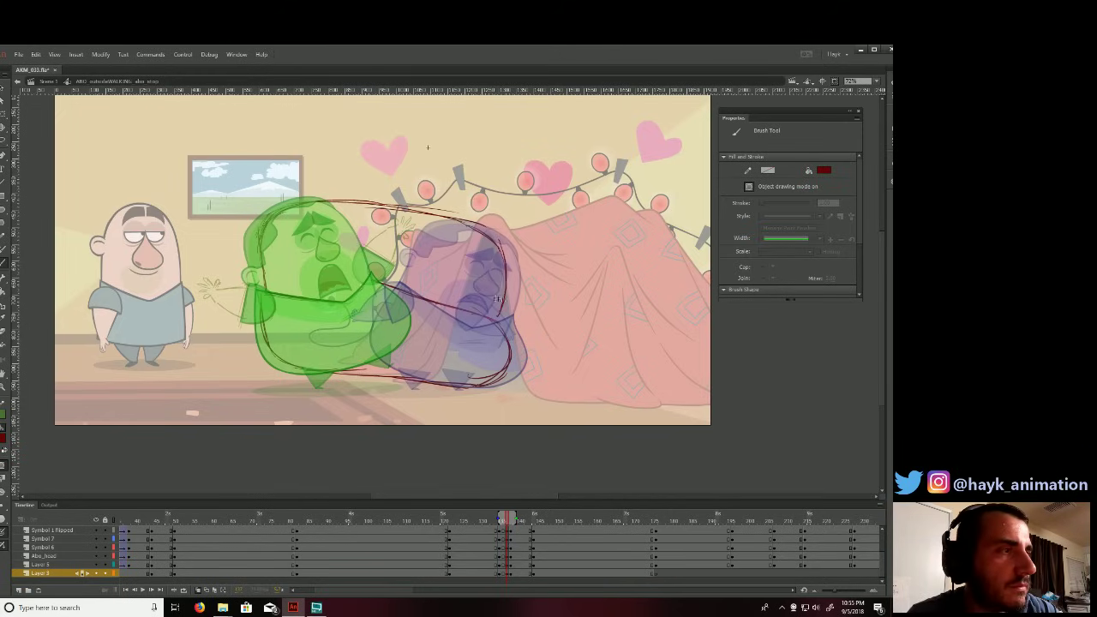
left_click_drag(491, 236, 498, 318)
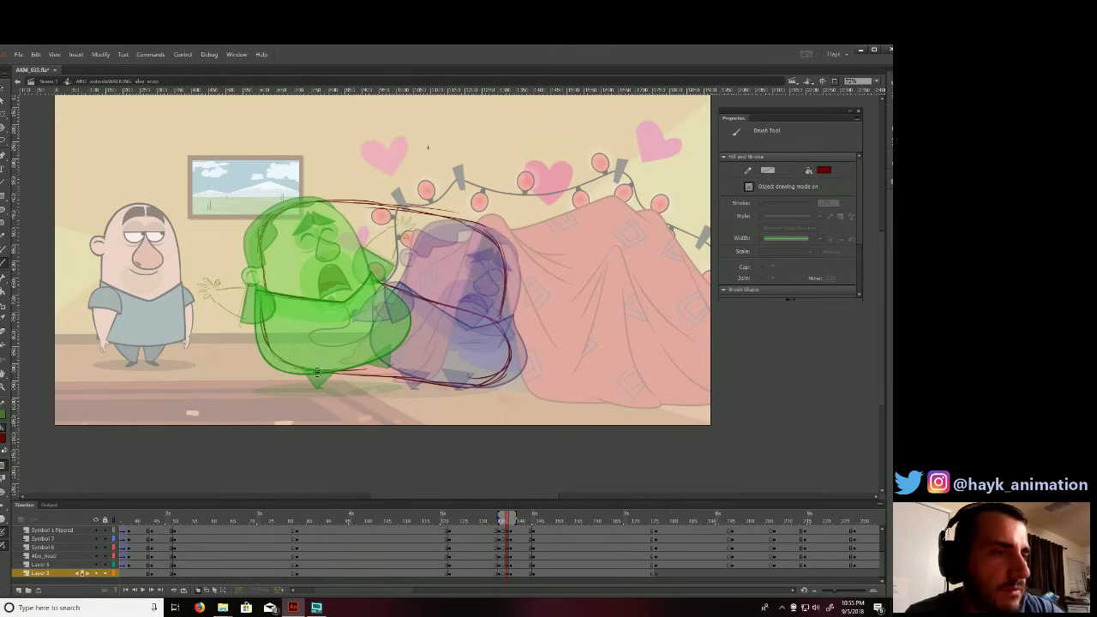
Sketch a row of small pointed feet along the underside of the body smear and check it without onion skinning.
mouse_move(314, 371)
left_mouse_down()
mouse_move(341, 363)
mouse_move(412, 373)
left_mouse_up()
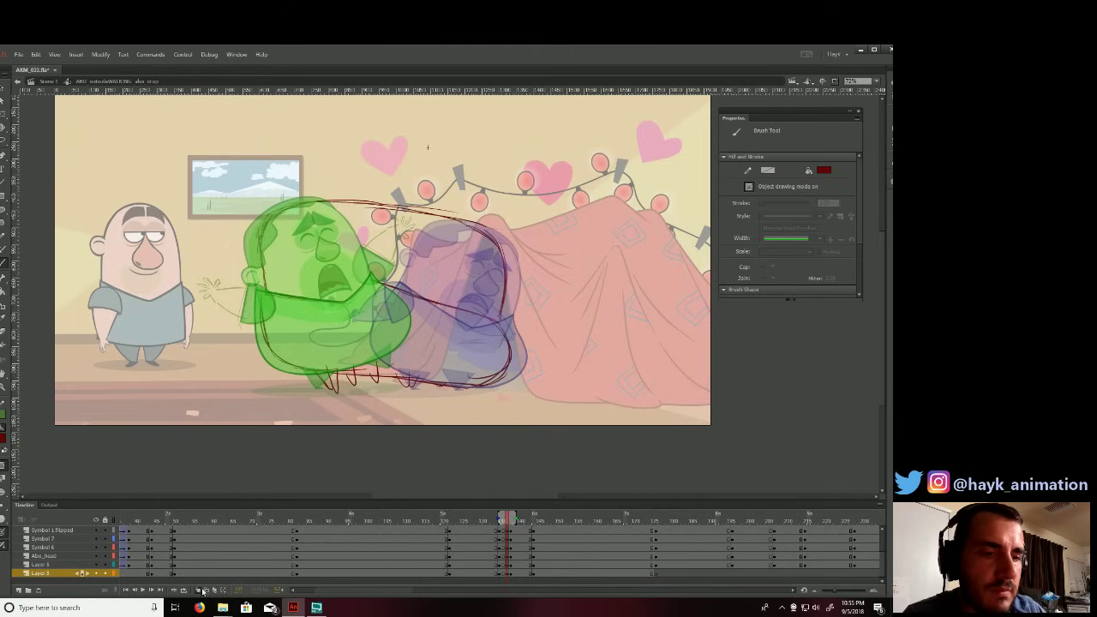
left_click(202, 590)
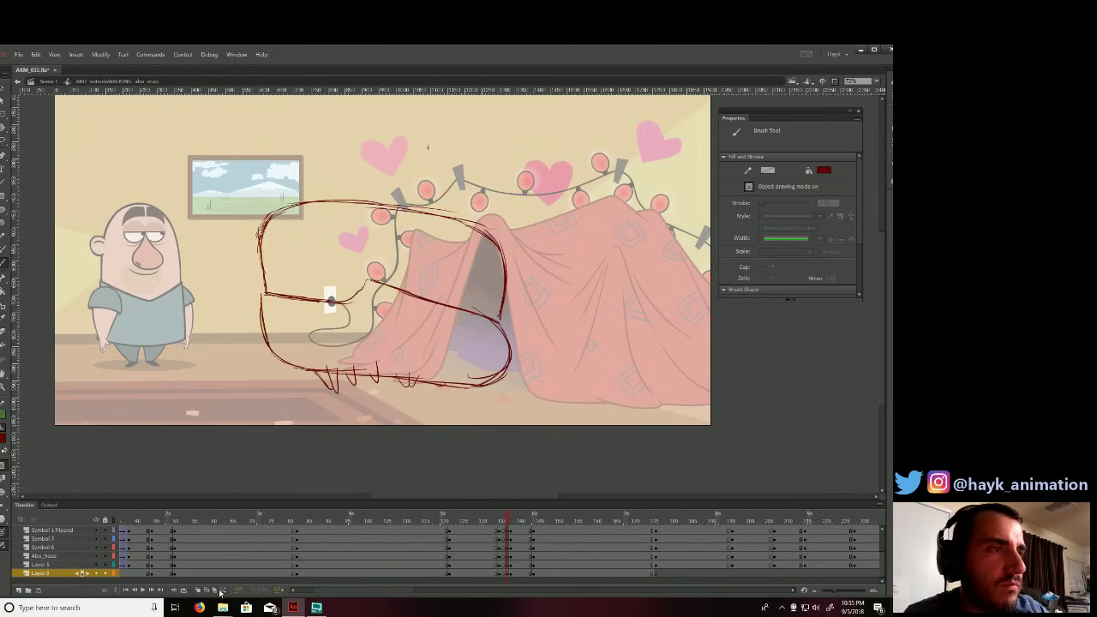
left_click(199, 590)
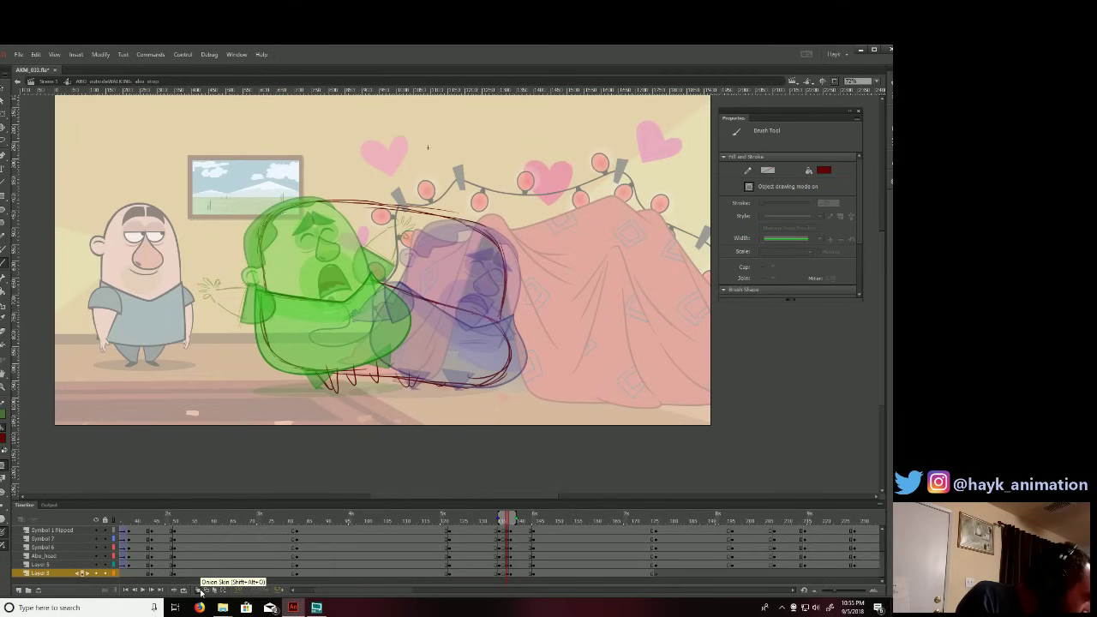
left_click(199, 591)
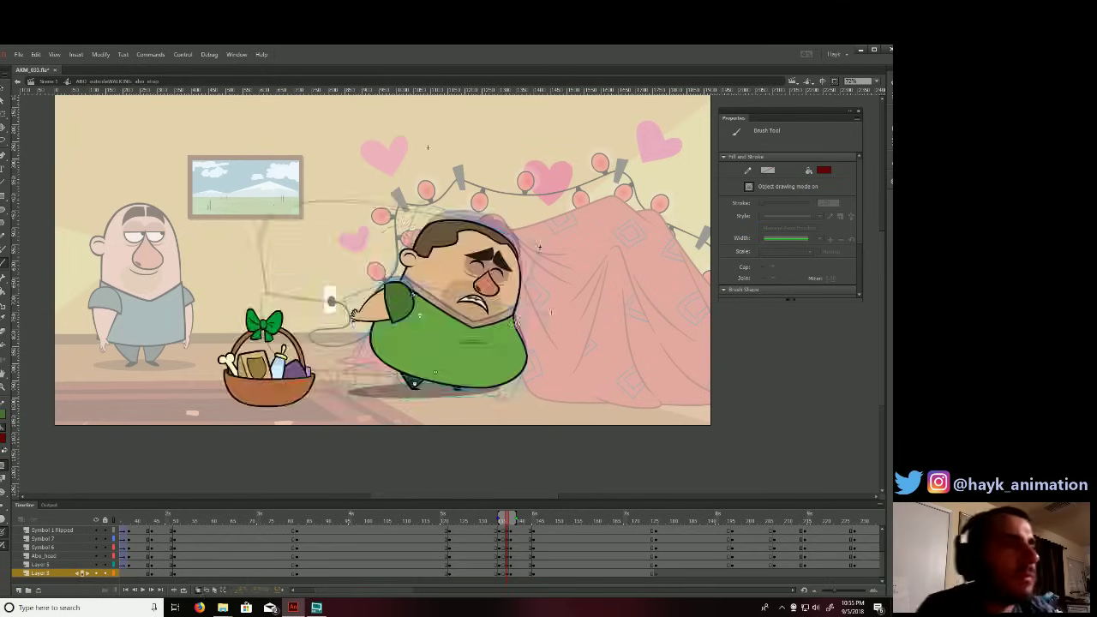
With onion skinning on, sketch the nose and mouth as long streaks stretched across the smeared head.
left_click(199, 590)
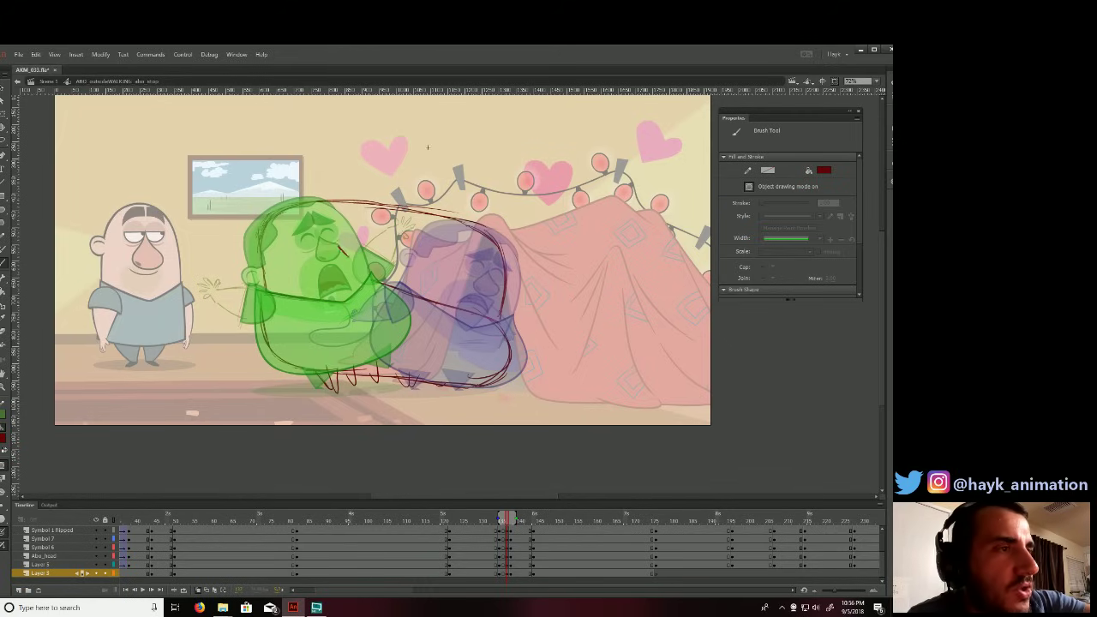
mouse_move(347, 255)
left_mouse_down()
mouse_move(399, 254)
mouse_move(340, 244)
mouse_move(395, 273)
mouse_move(373, 259)
mouse_move(420, 257)
mouse_move(476, 281)
left_mouse_up()
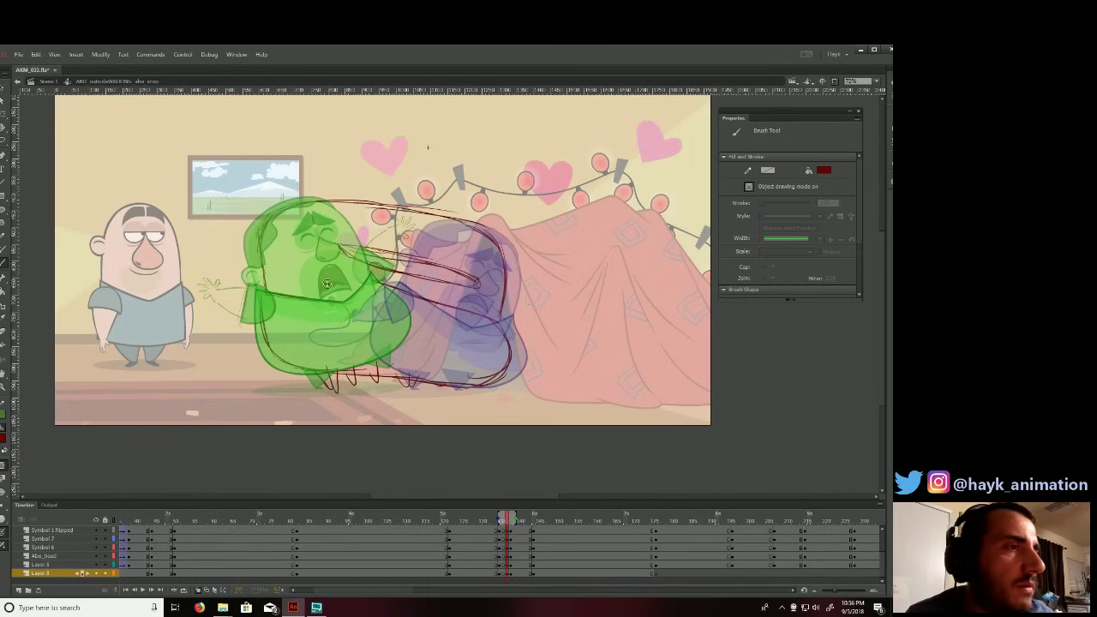
mouse_move(341, 269)
left_mouse_down()
mouse_move(471, 296)
mouse_move(326, 278)
mouse_move(462, 296)
left_mouse_up()
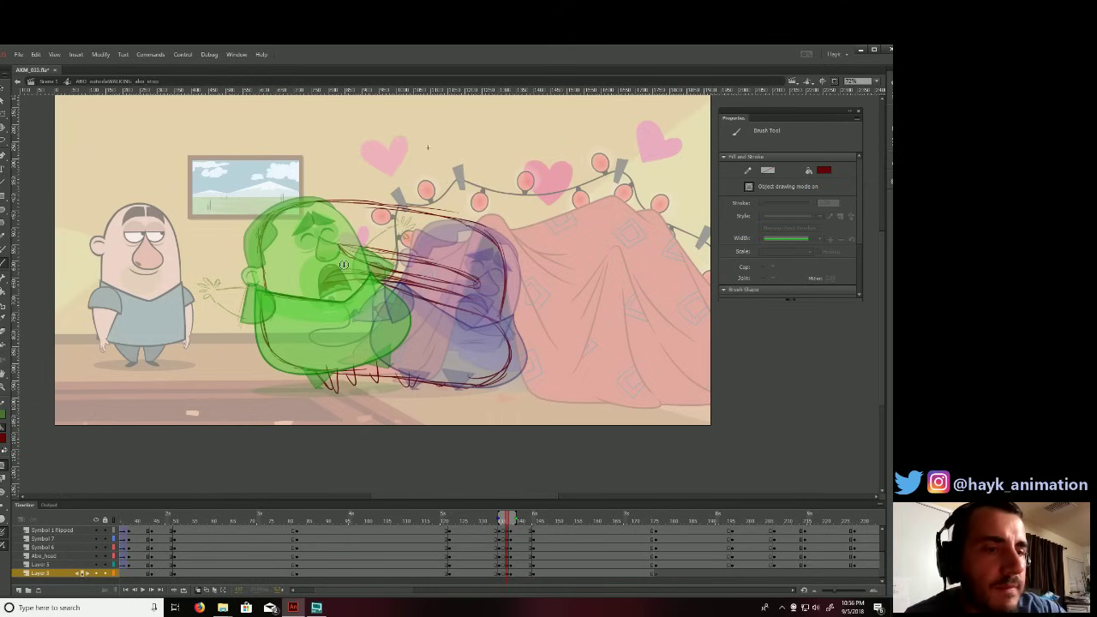
Hide the onion skin and flip between the completed smear sketch and its neighbouring poses to review the transition.
left_click(197, 590)
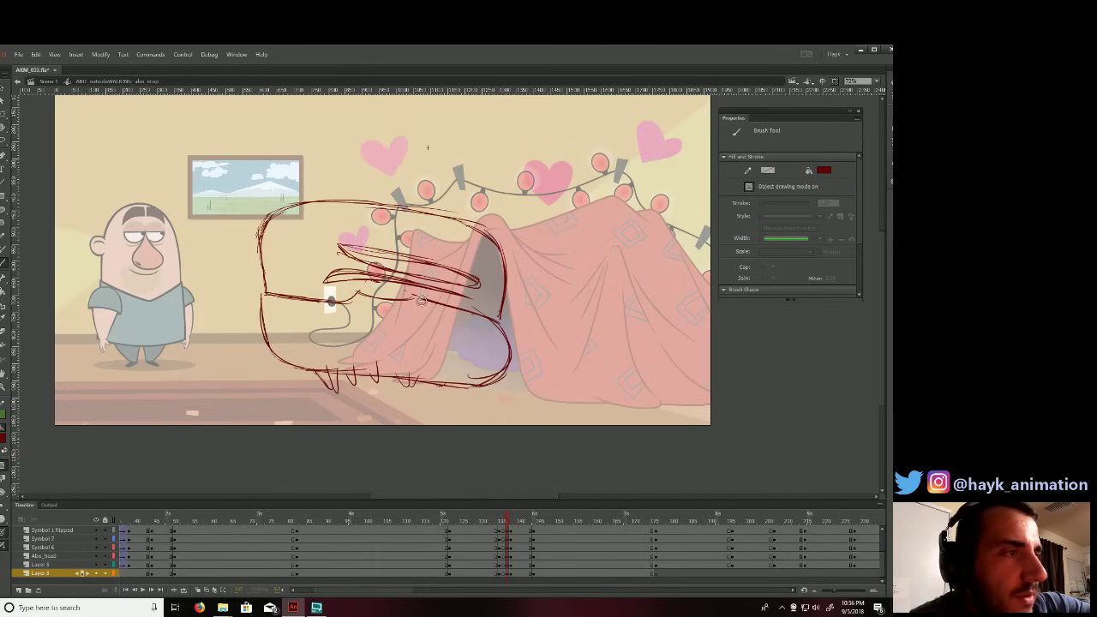
key("comma")
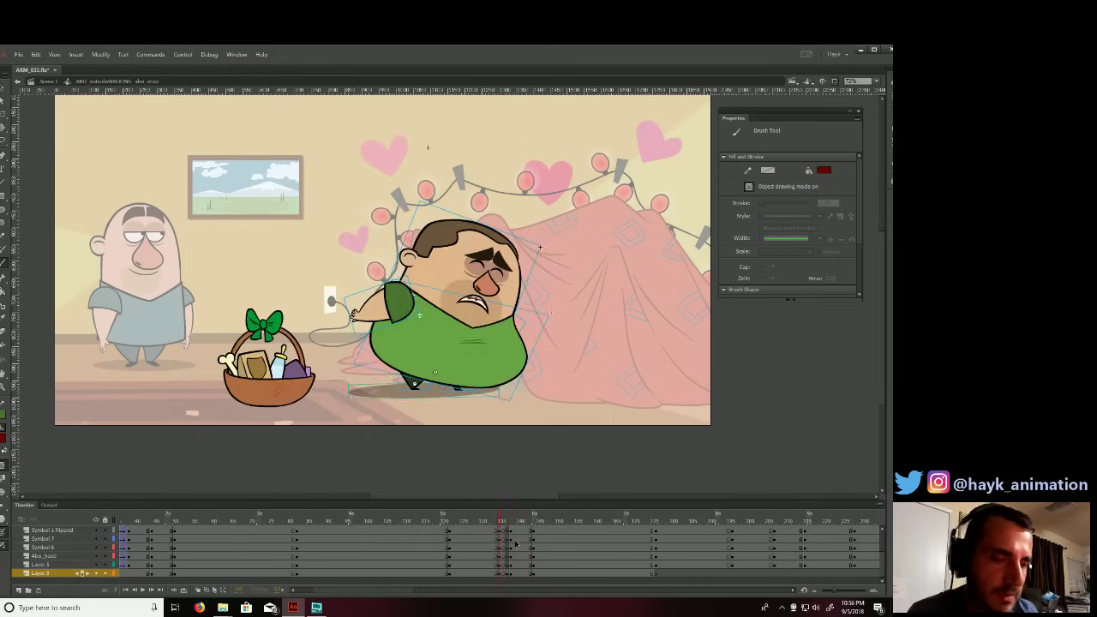
key("period")
key("period")
key("comma")
key("comma")
key("period")
key("comma")
key("period")
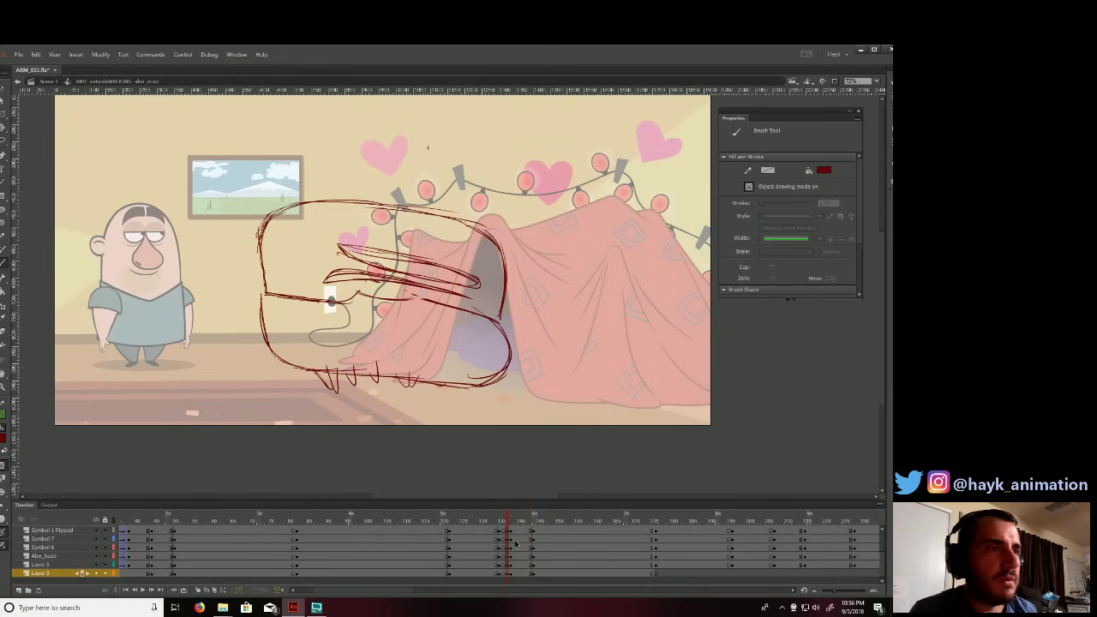
key("comma")
key("period")
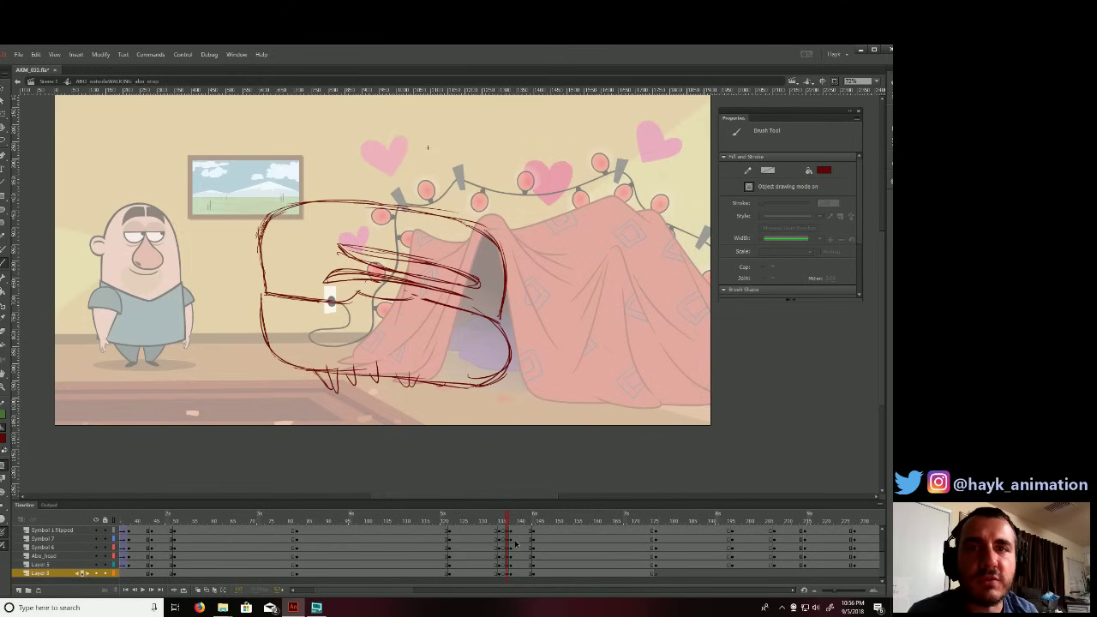
key("comma")
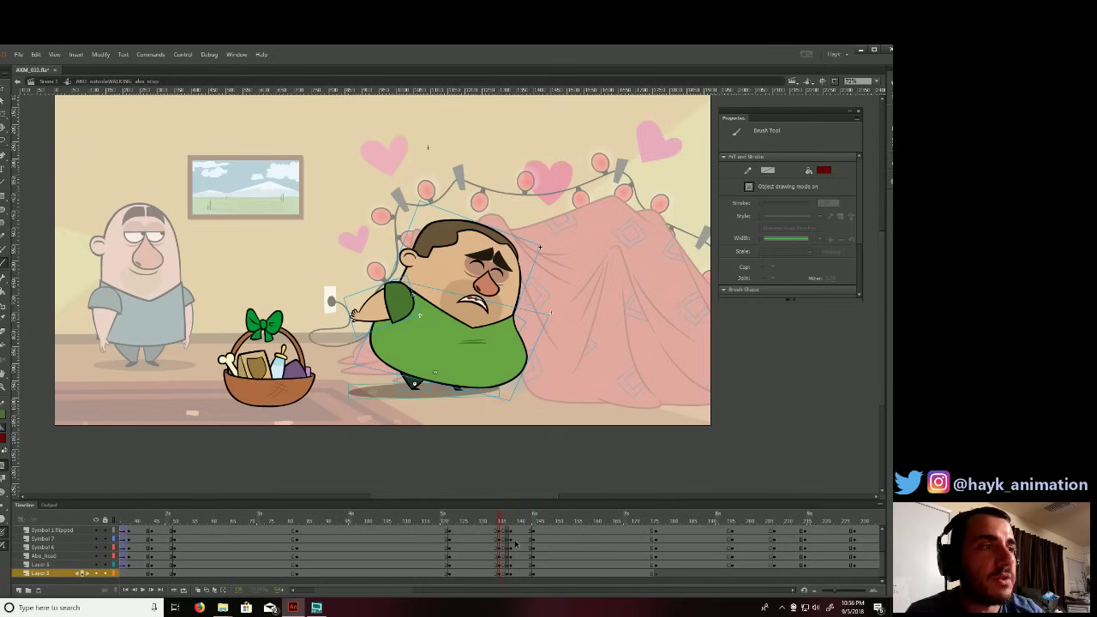
Flip between the smear sketch and the anticipation pose before it to compare the two frames.
key("period")
key("comma")
key("period")
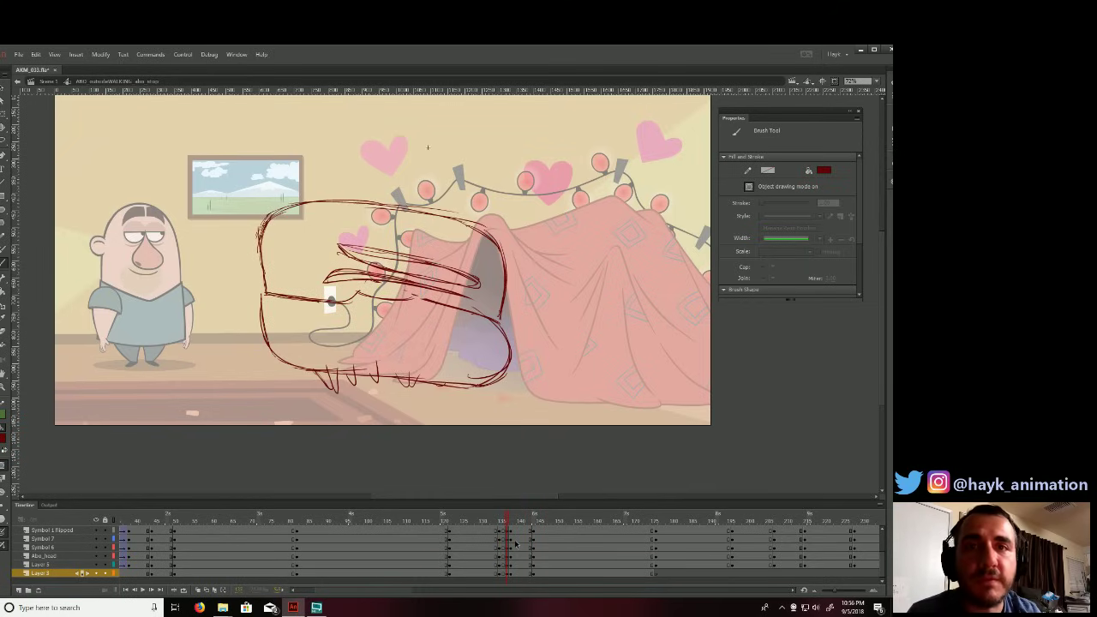
key("comma")
key("period")
key("comma")
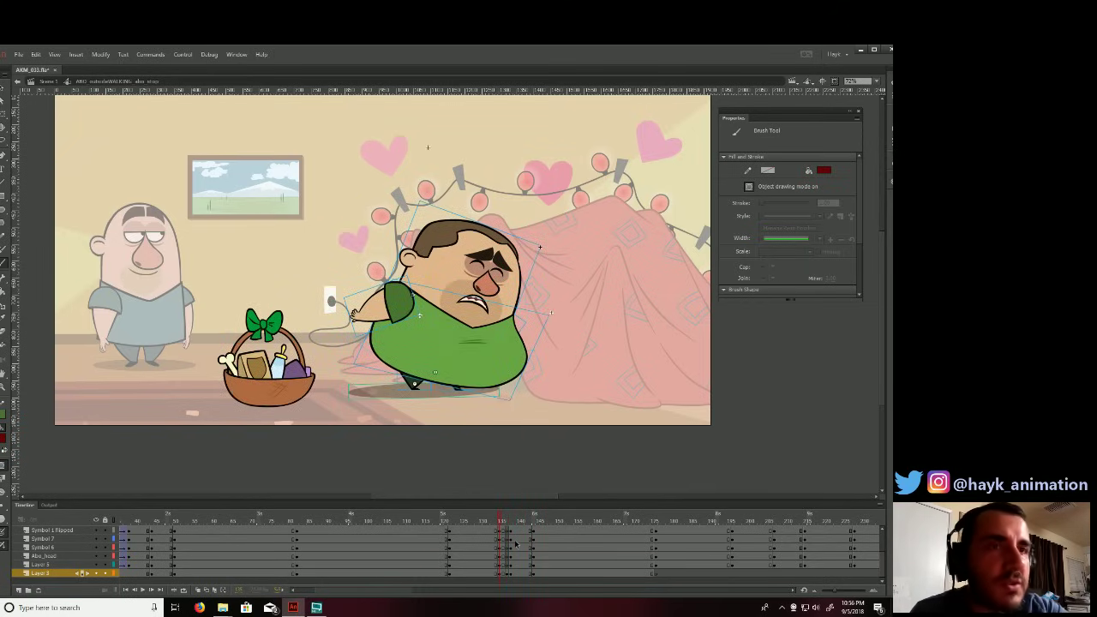
key("period")
Turn onion skinning back on and sketch the eyes as long streaks stretched across the smeared head.
left_click(198, 589)
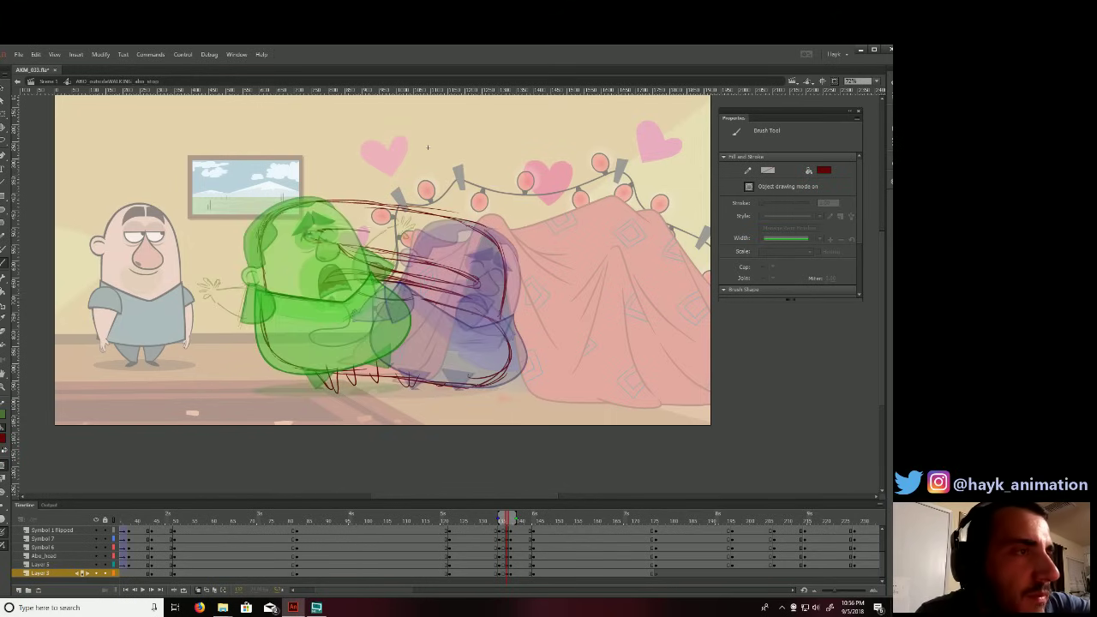
left_click_drag(354, 235, 478, 259)
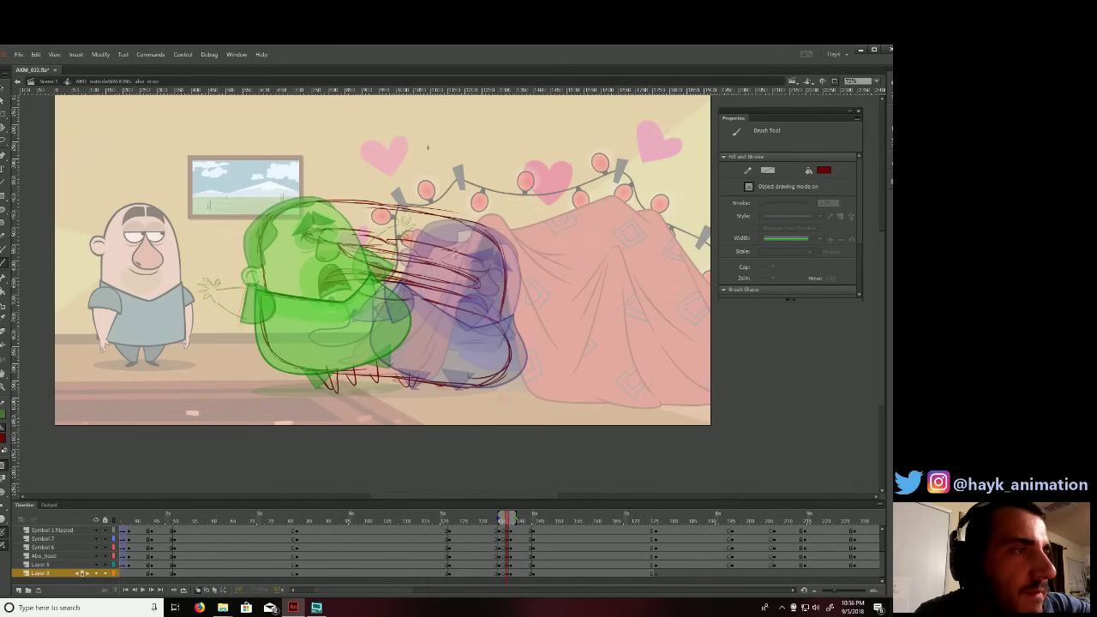
key("comma")
key("period")
Sketch the eyebrows as dark, filled-in streaks trailing across the smeared face between both poses.
mouse_move(327, 238)
left_mouse_down()
mouse_move(402, 239)
mouse_move(465, 260)
left_mouse_up()
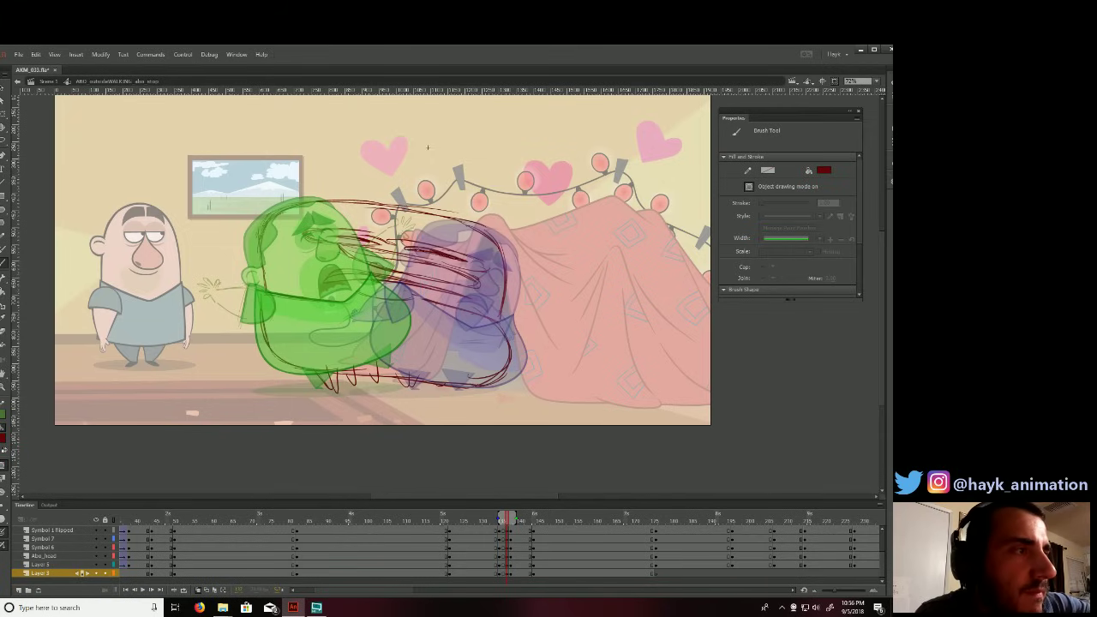
key(".")
key(".")
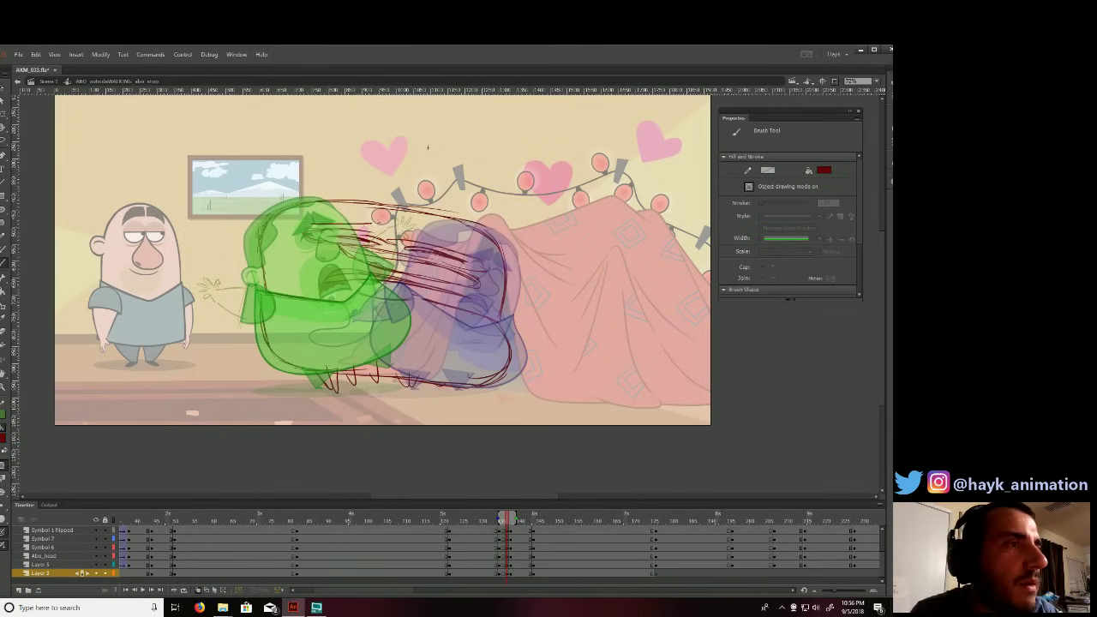
mouse_move(323, 225)
left_mouse_down()
mouse_move(386, 223)
mouse_move(446, 242)
left_mouse_up()
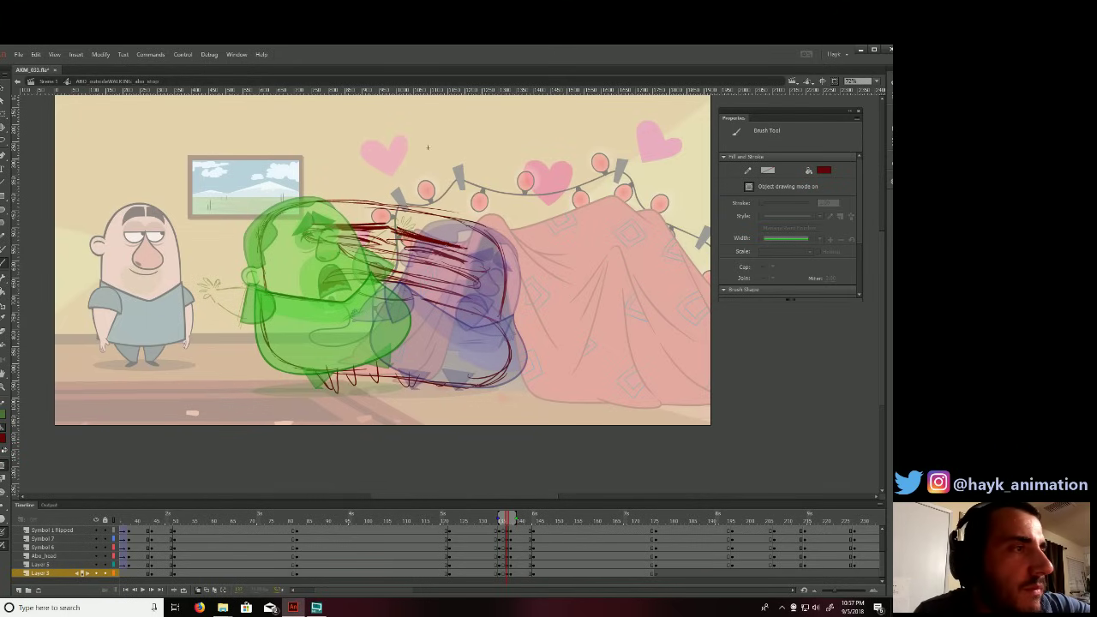
key(".")
key(".")
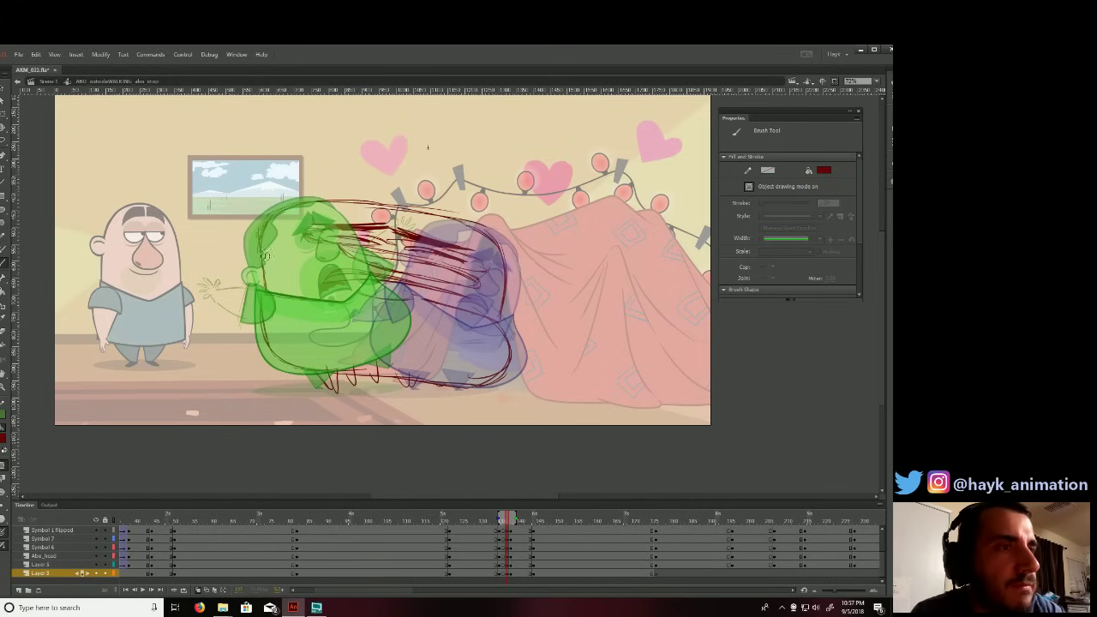
Sketch the ear as short horizontal streaks at the back of the smeared head and add the hairline above it.
mouse_move(271, 264)
left_mouse_down()
mouse_move(253, 280)
mouse_move(299, 270)
mouse_move(262, 269)
left_mouse_up()
key(".")
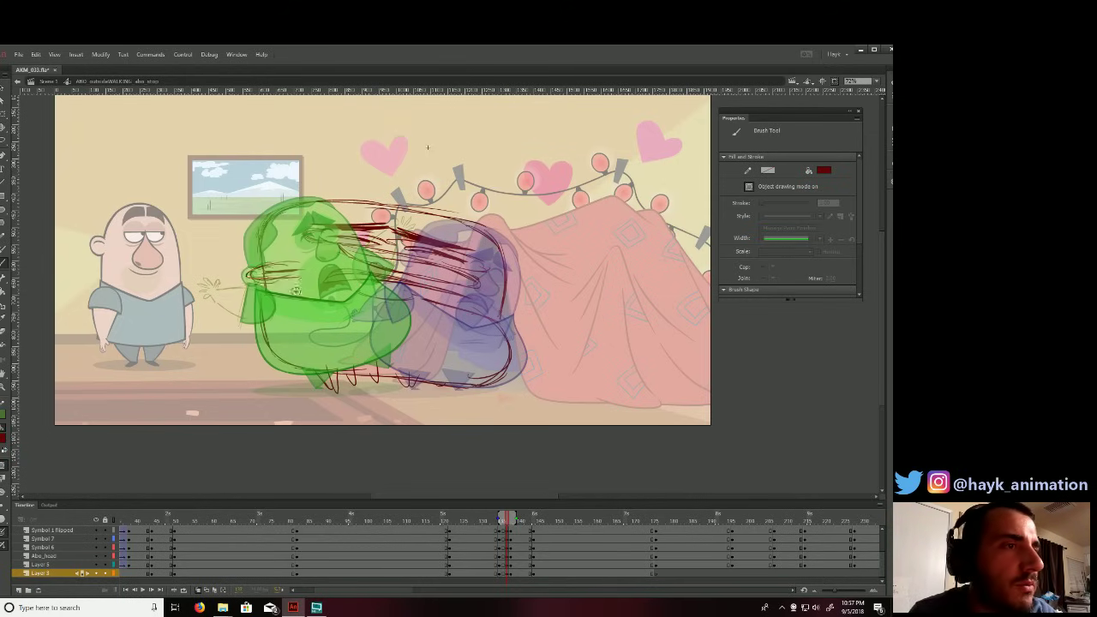
key("comma")
key("period")
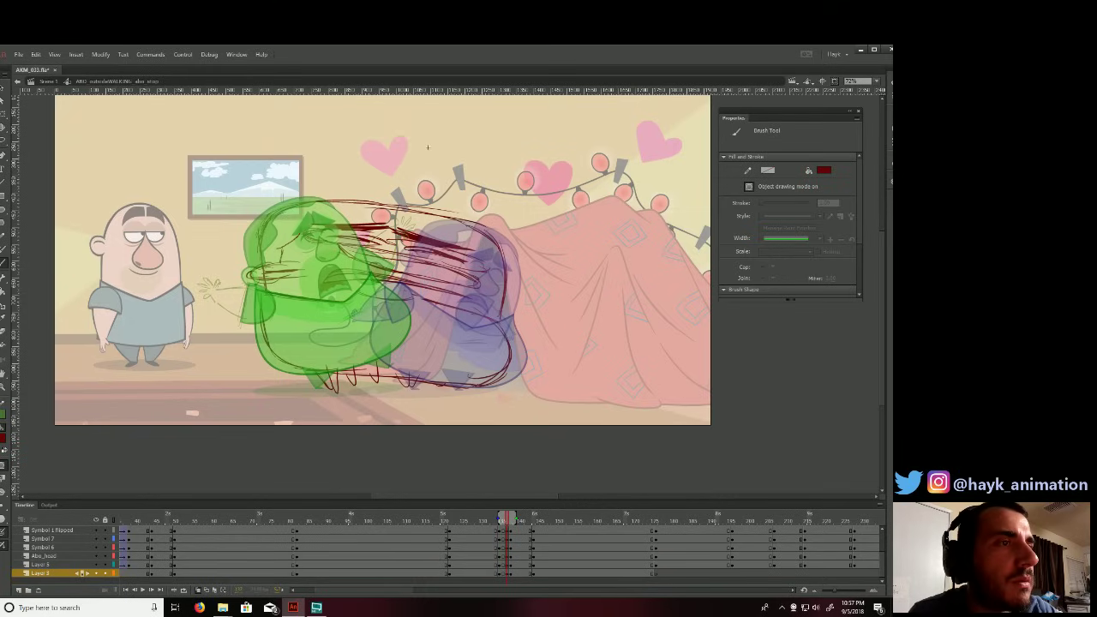
key("comma")
key("period")
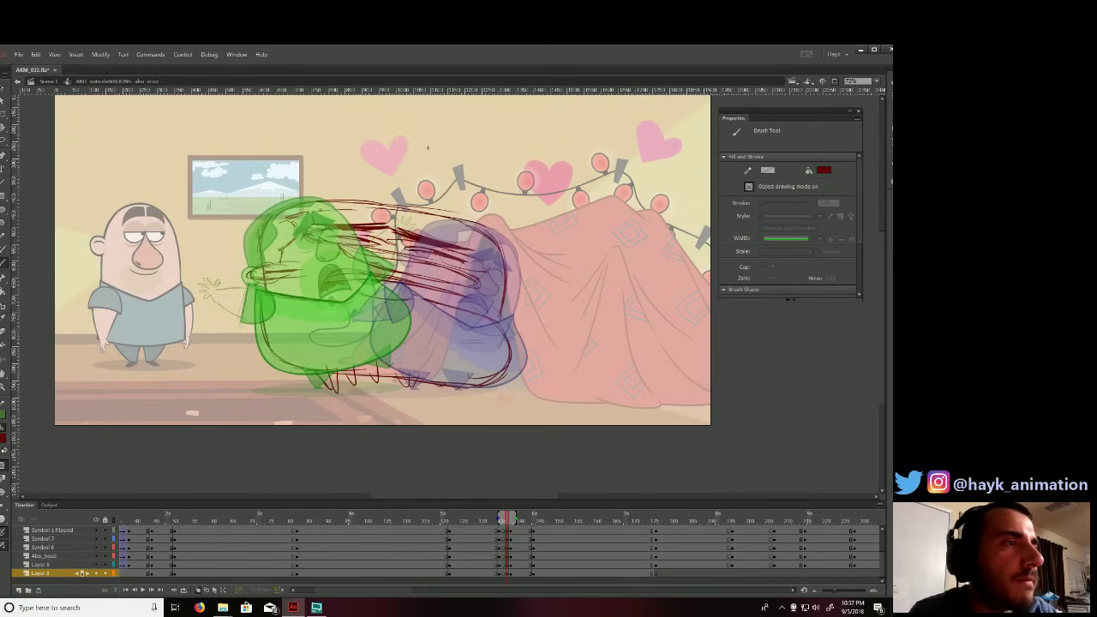
Add loose hair streaks along the top of the smeared head, checking them against the neighbouring poses.
key("comma")
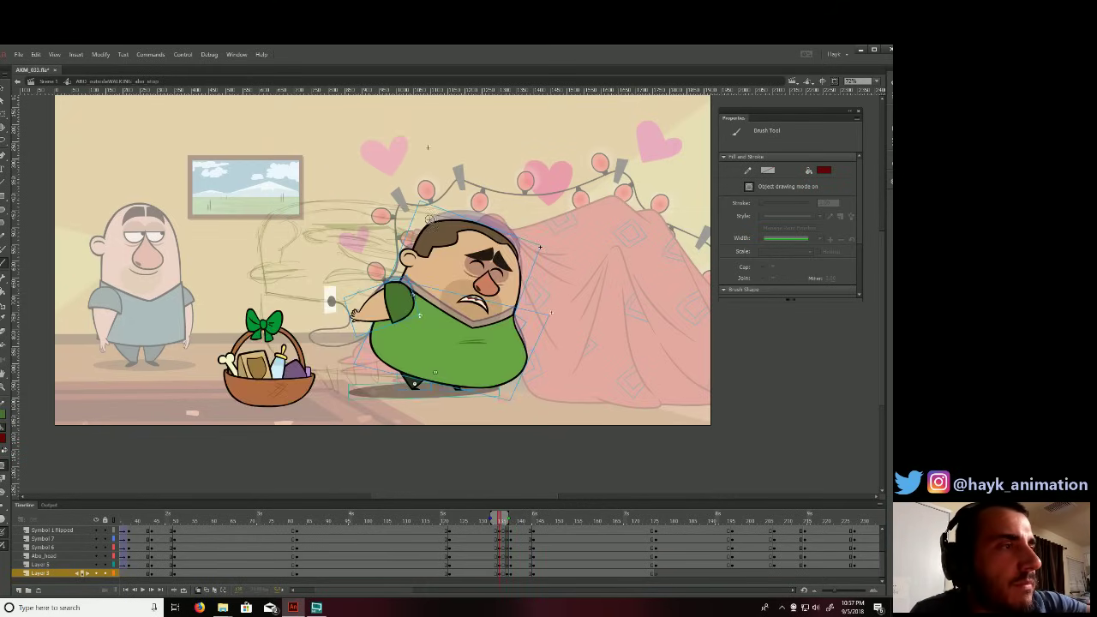
key("period")
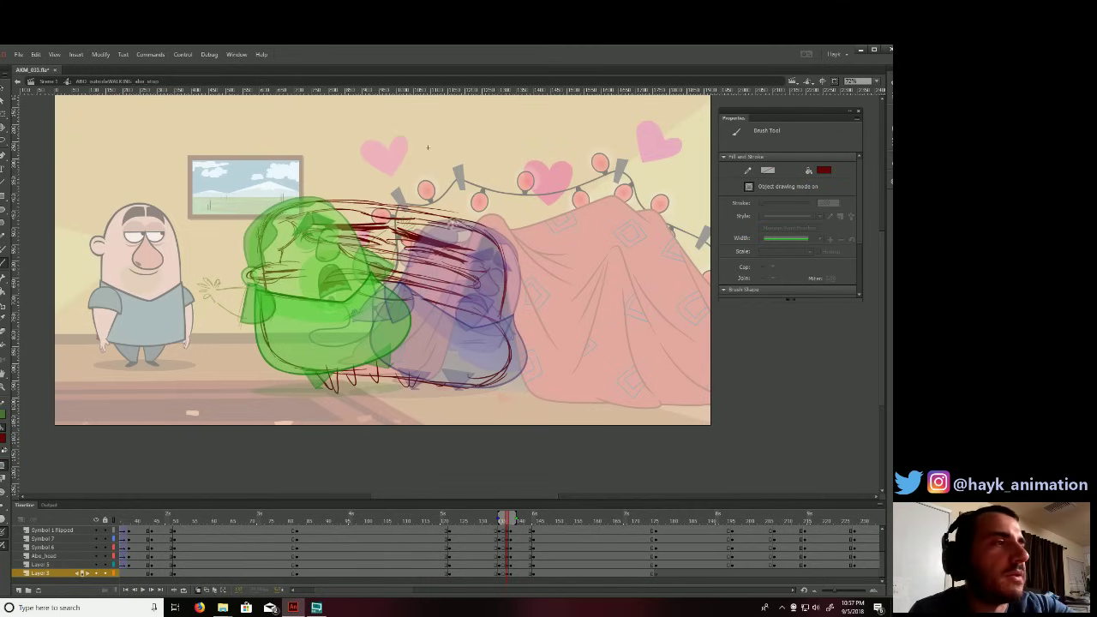
key(".")
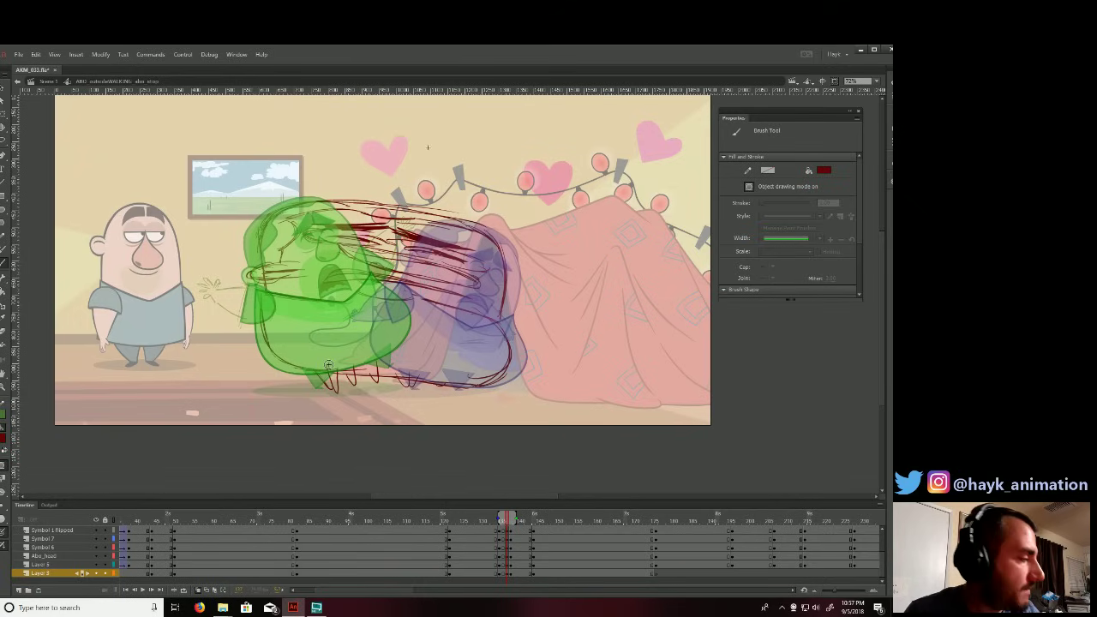
key("comma")
key("period")
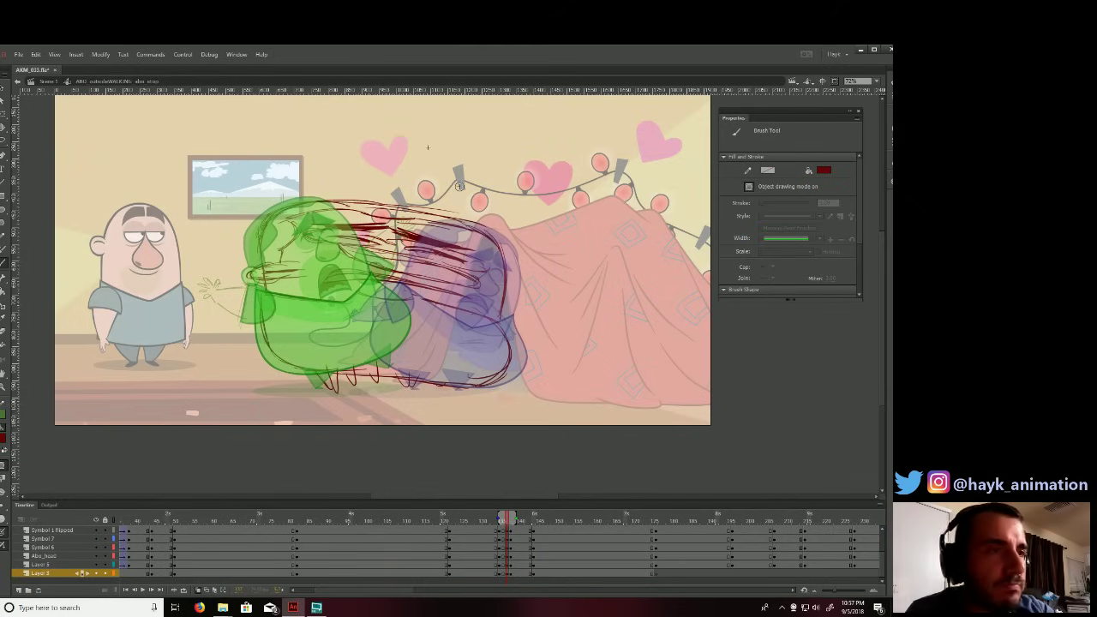
key("comma")
key("period")
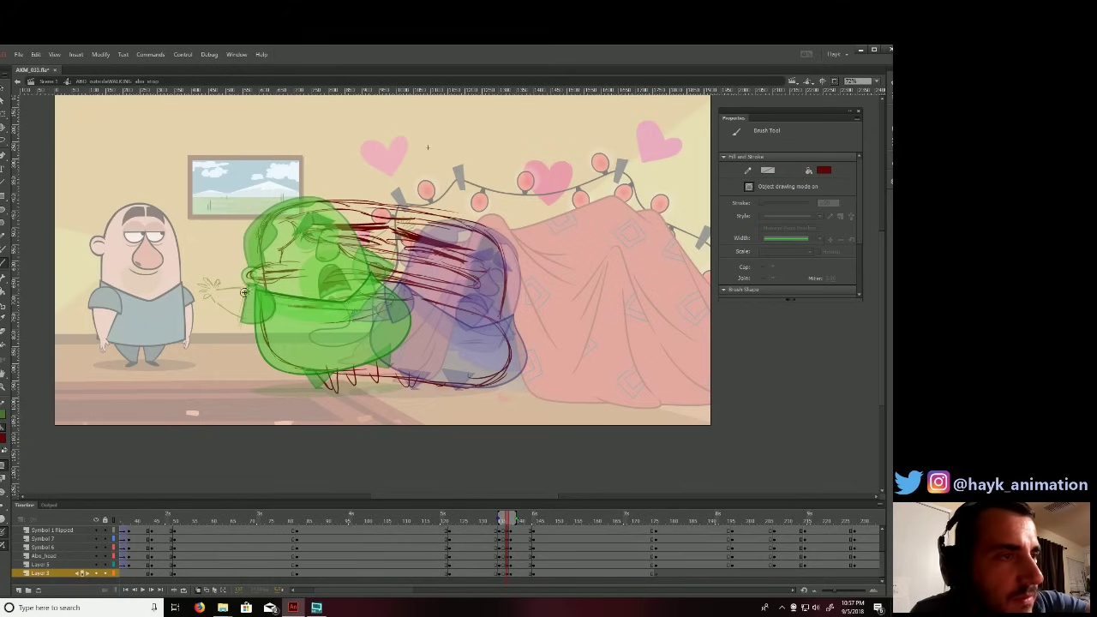
Sketch the stretched arm across the smeared body, with its hand and fingers extending past the back of the body.
key("comma")
key("period")
mouse_move(240, 301)
left_mouse_down()
mouse_move(218, 298)
mouse_move(291, 324)
mouse_move(325, 322)
left_mouse_up()
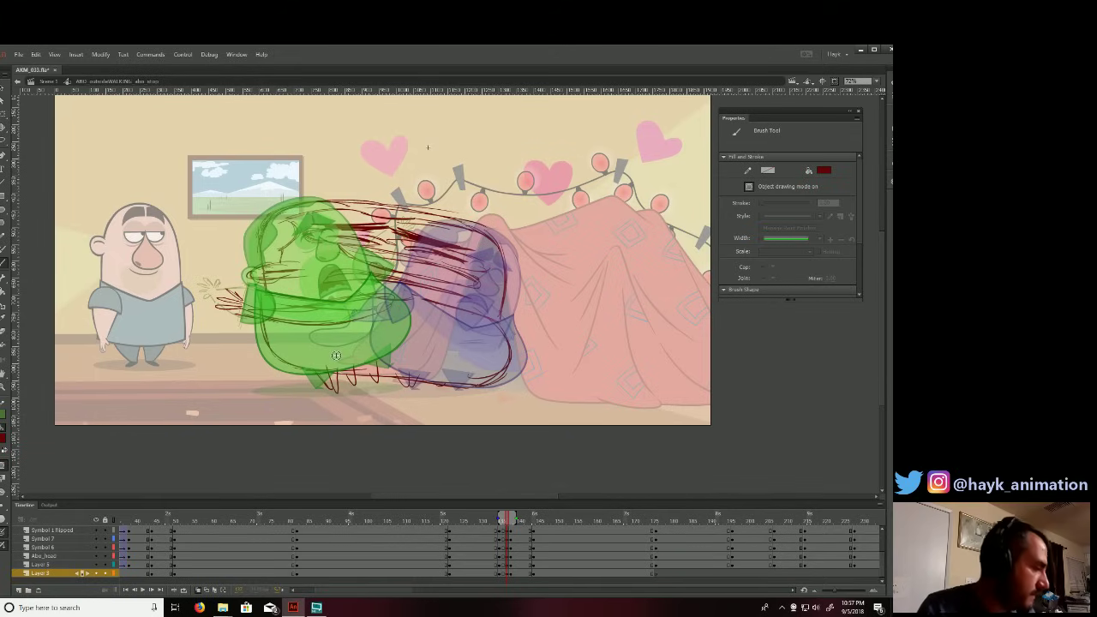
key("period")
key("comma")
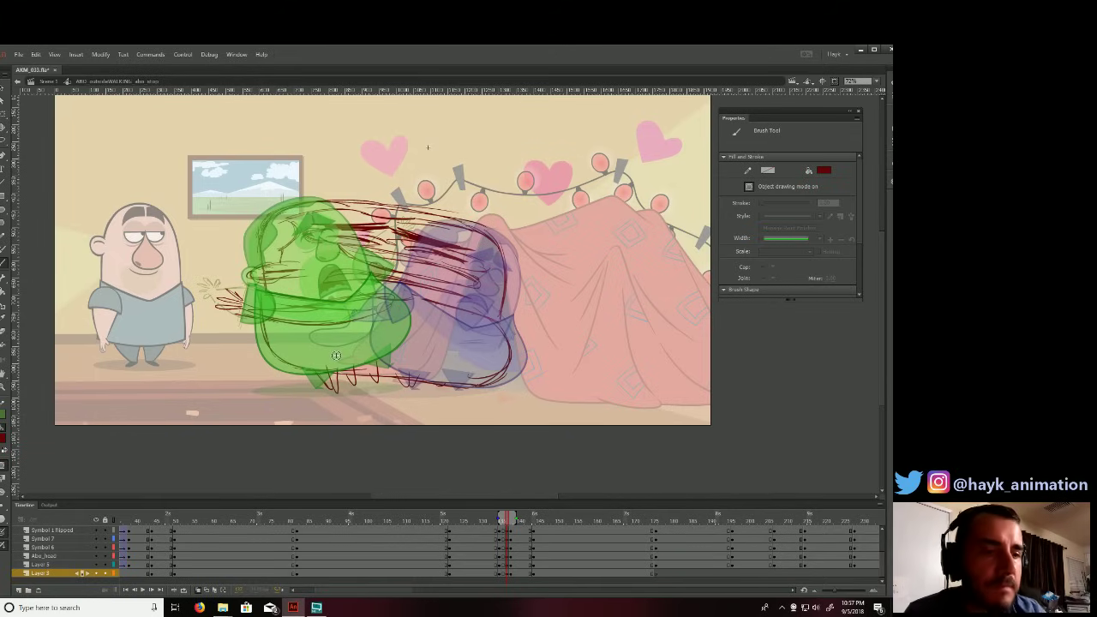
Hide the onion skin and flip repeatedly through the anticipation, smear and scream frames to review the transition.
left_click(198, 590)
key("period")
key("comma")
key("period")
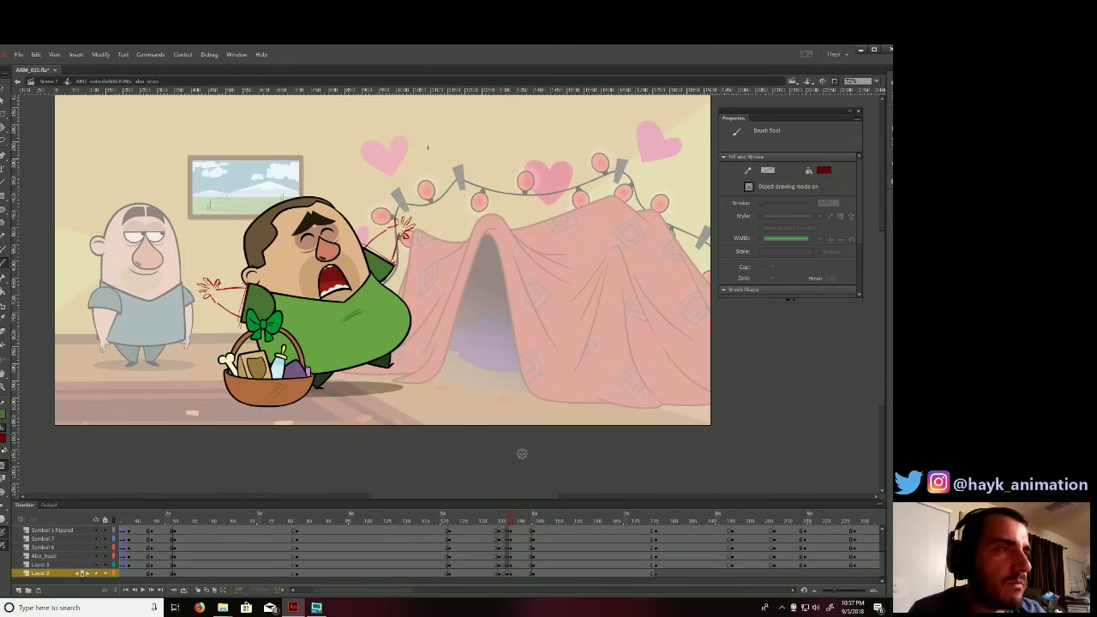
key("comma")
key("period")
key("comma")
key("period")
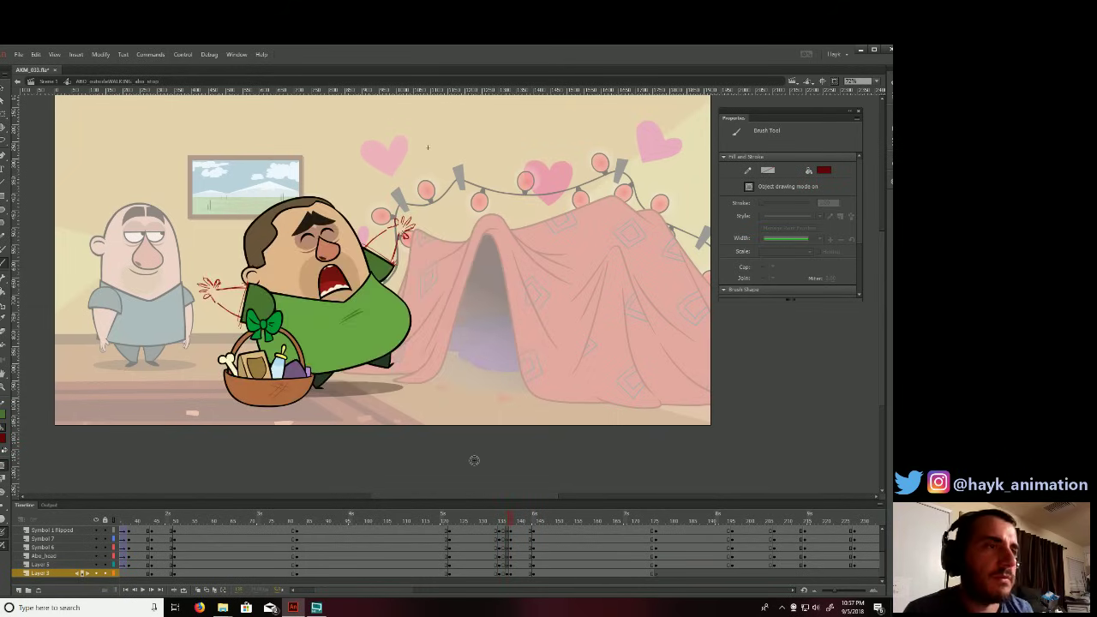
key("comma")
key("comma")
key("period")
key("period")
key("comma")
key("period")
key("comma")
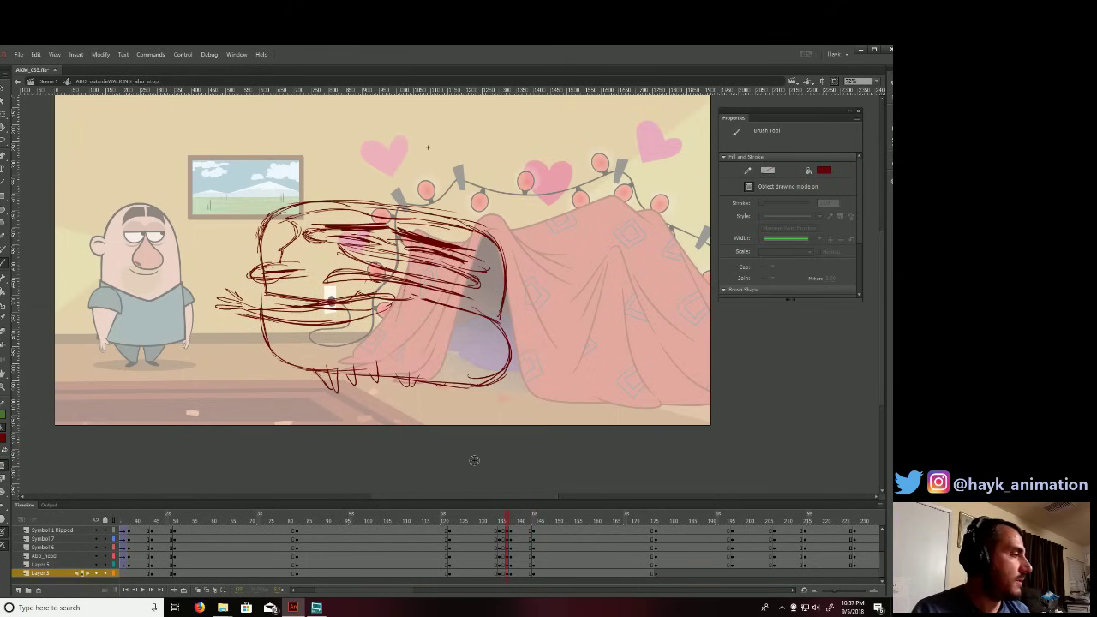
key("period")
key("comma")
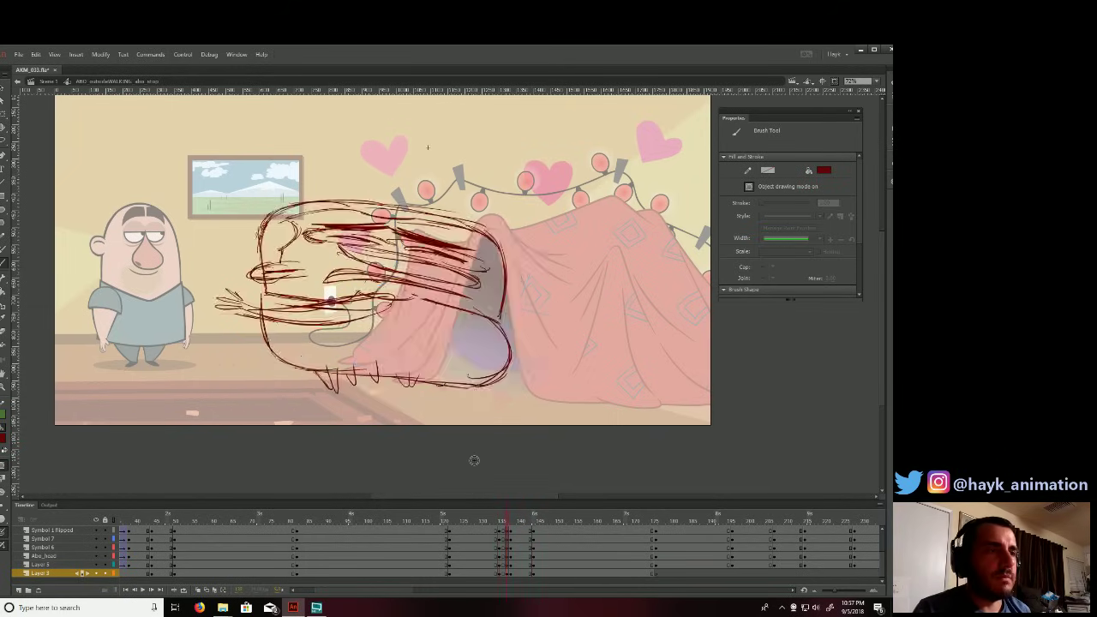
key("period")
key("period")
key("comma")
key("comma")
key("comma")
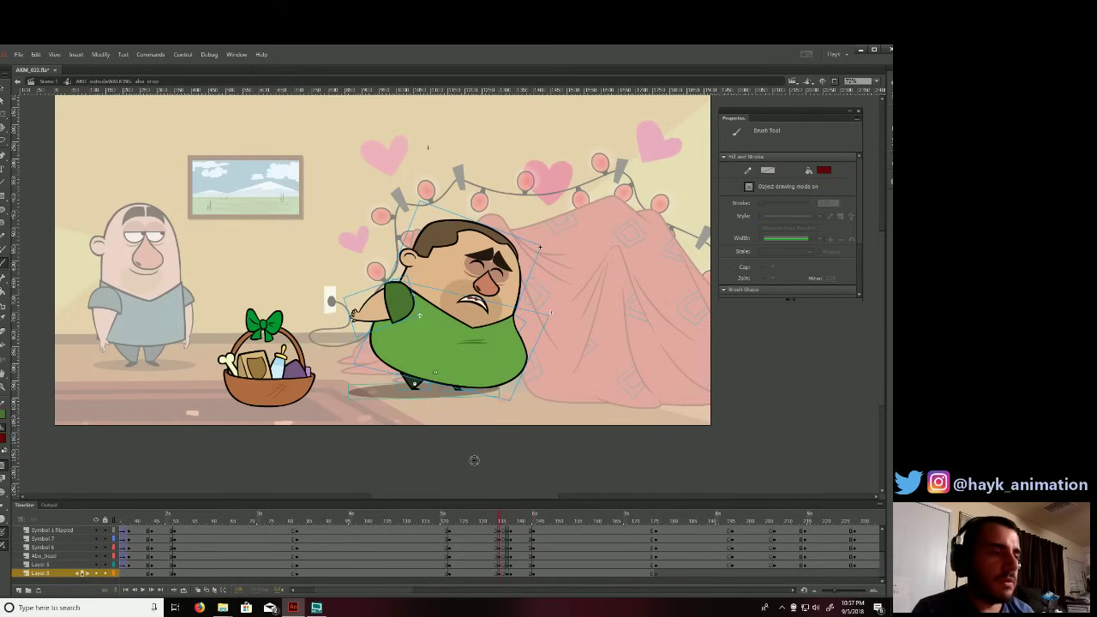
Play the animation from before the anticipation and again from the anticipation pose to check the smear's timing.
left_click(438, 519)
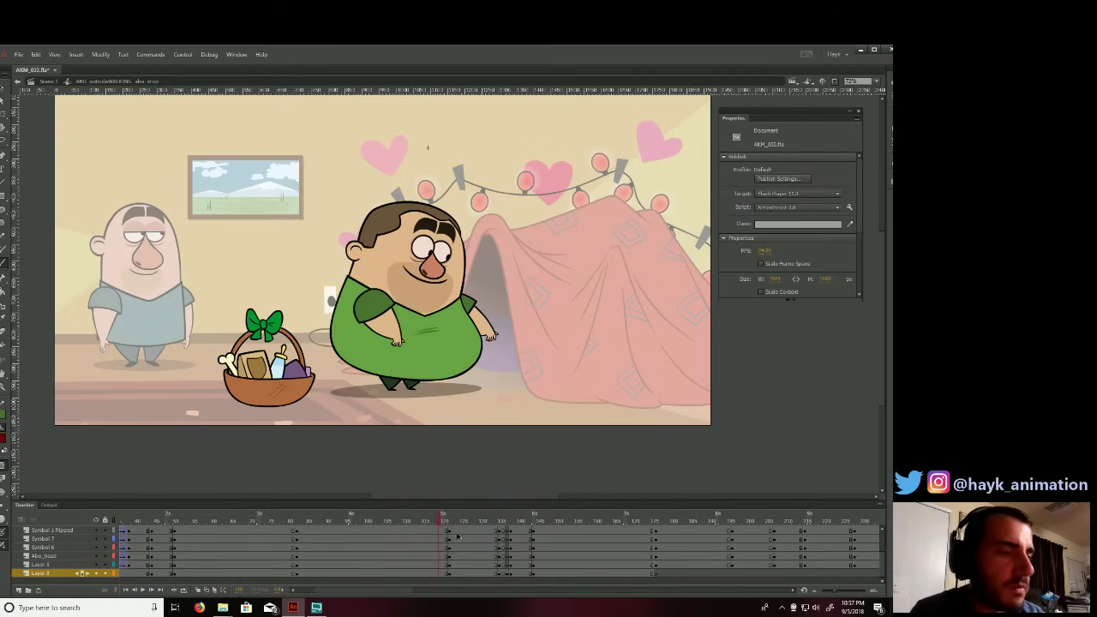
left_click(144, 590)
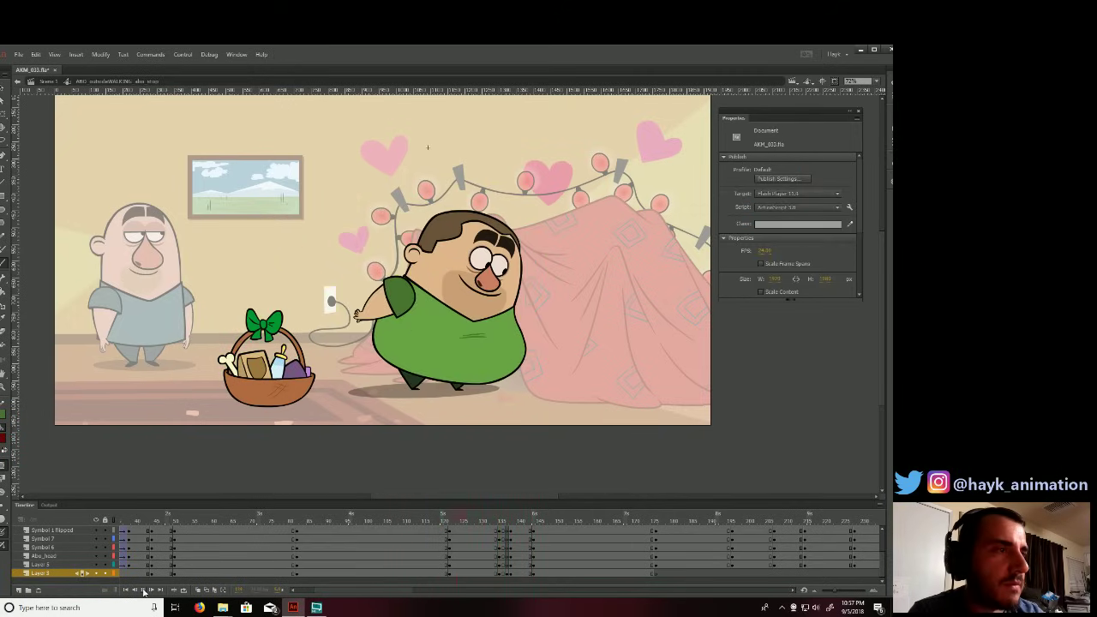
left_click(499, 520)
left_click(143, 590)
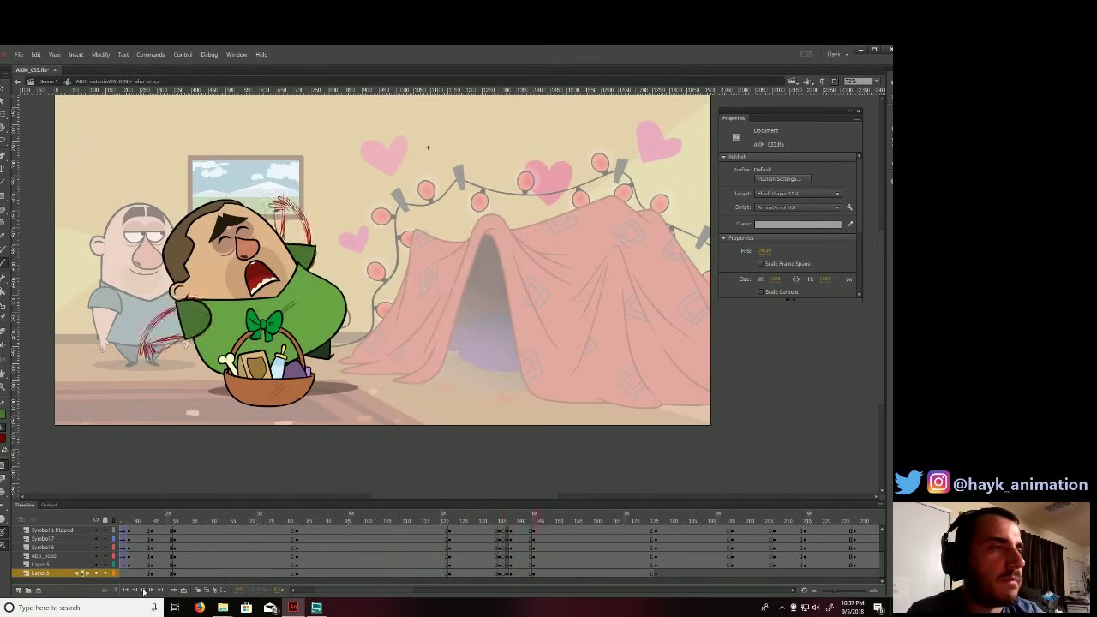
left_click(143, 590)
Select all the sketch strokes on the smear frame and break them apart into a plain shape.
left_click(506, 573)
left_click(508, 565)
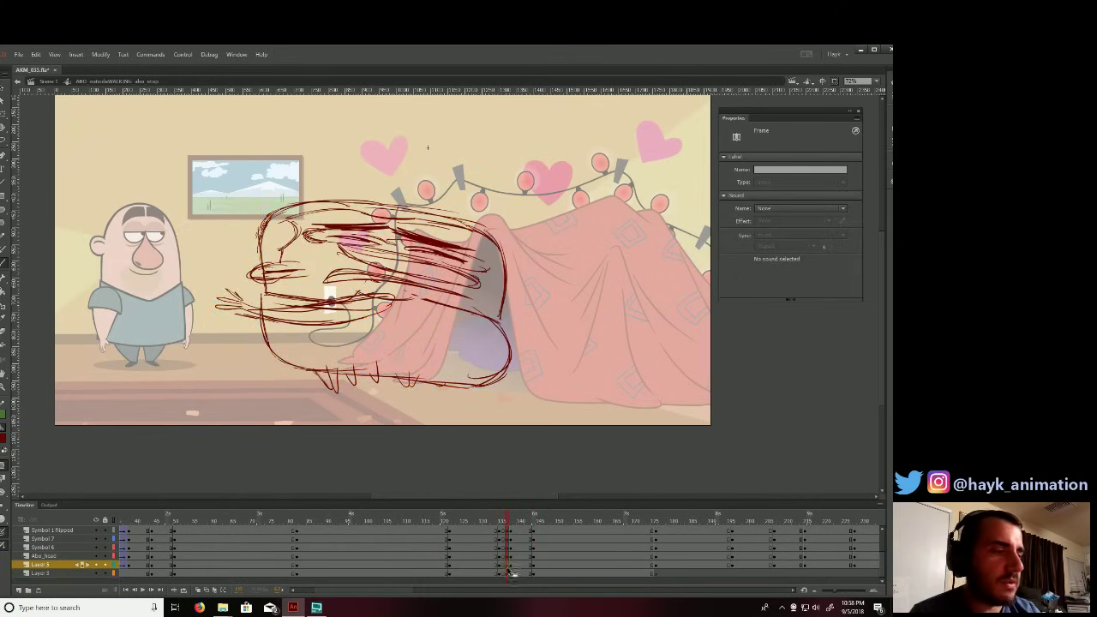
left_click(201, 243)
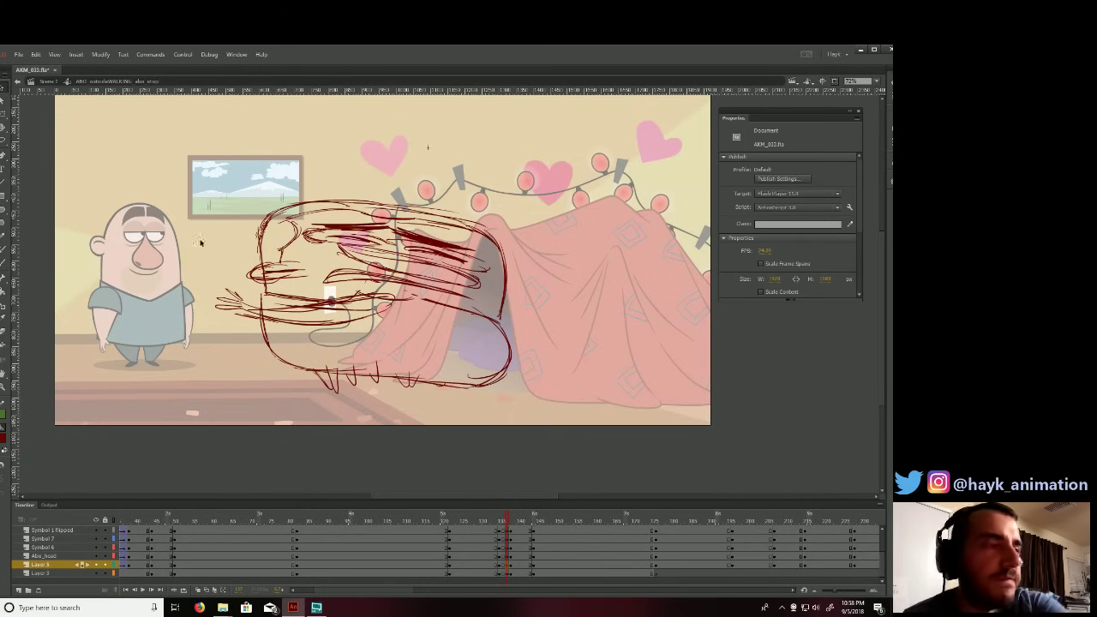
left_click(508, 572)
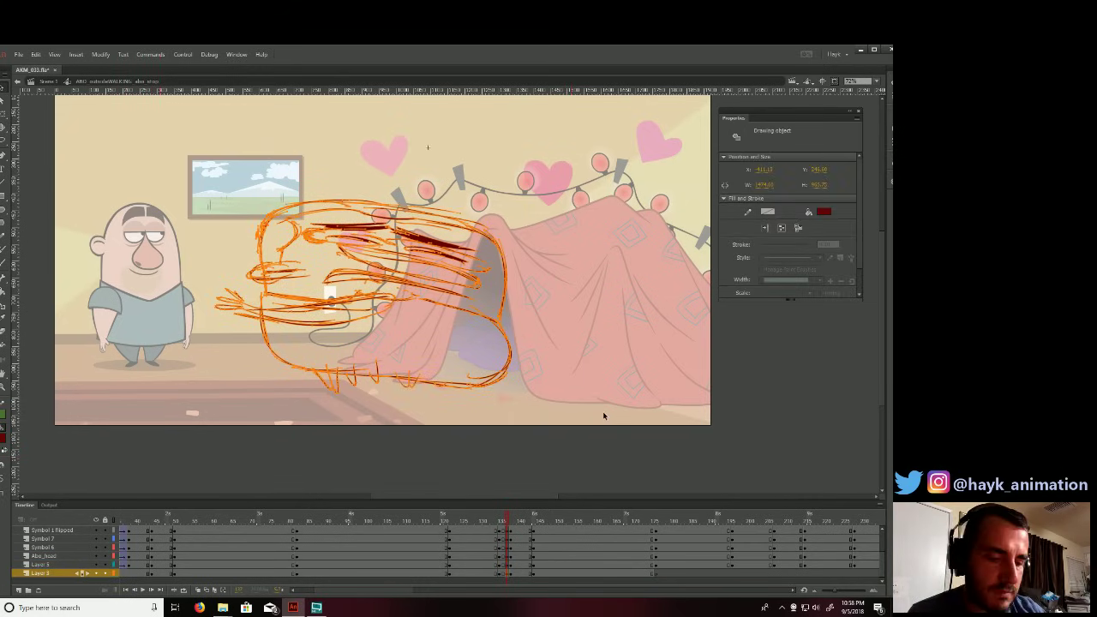
left_click(601, 414)
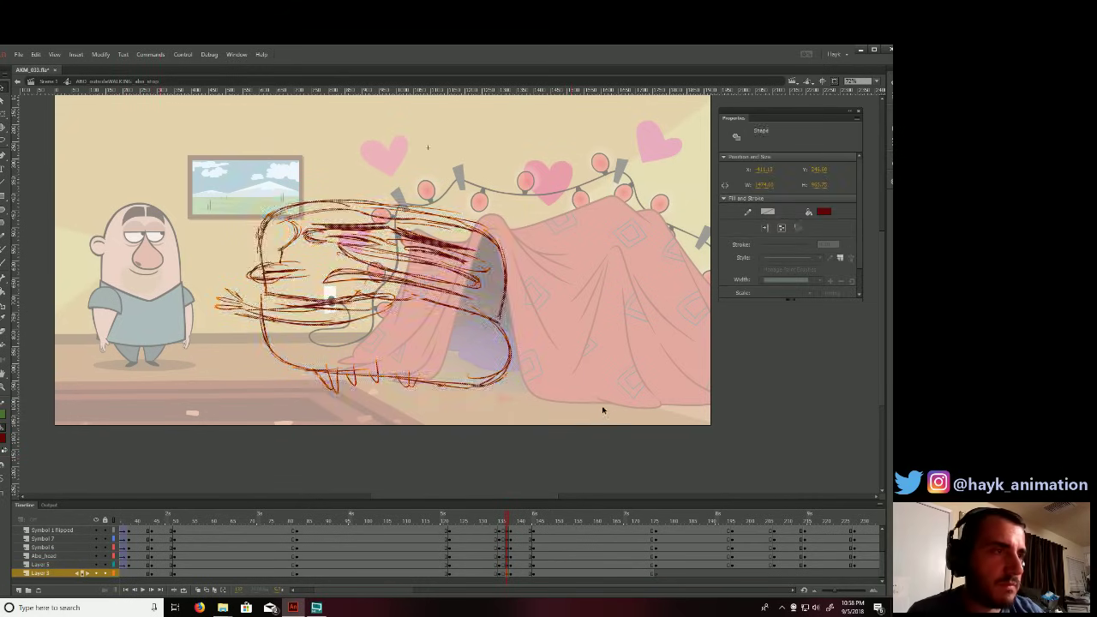
Fade the smear sketch's fill to a fainter tone, then select the same frame on the layer above.
left_click(508, 564)
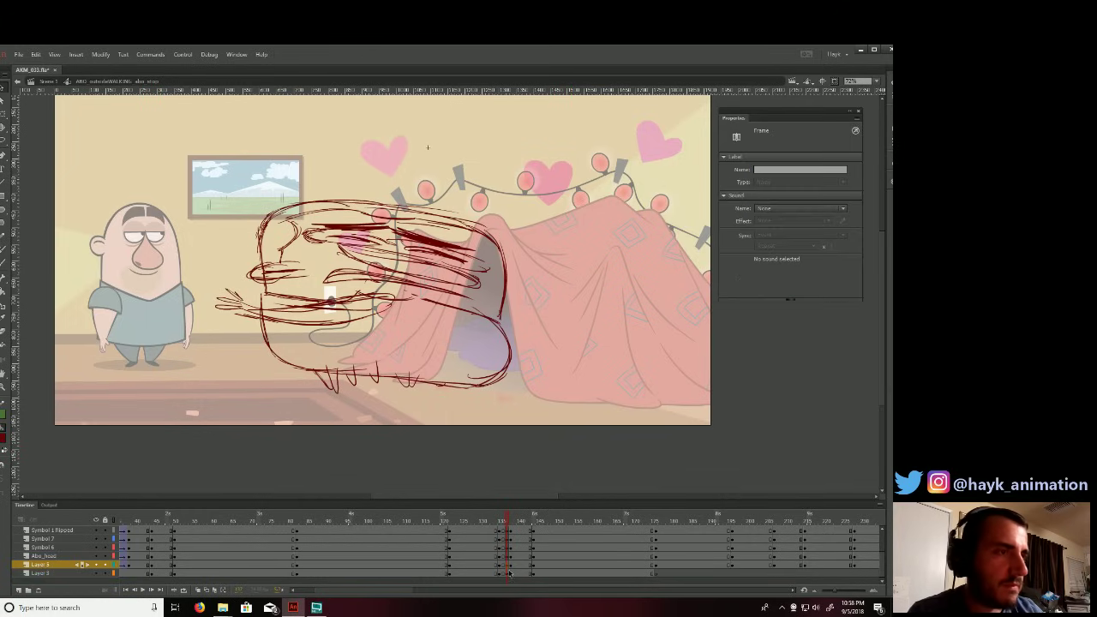
left_click(510, 573)
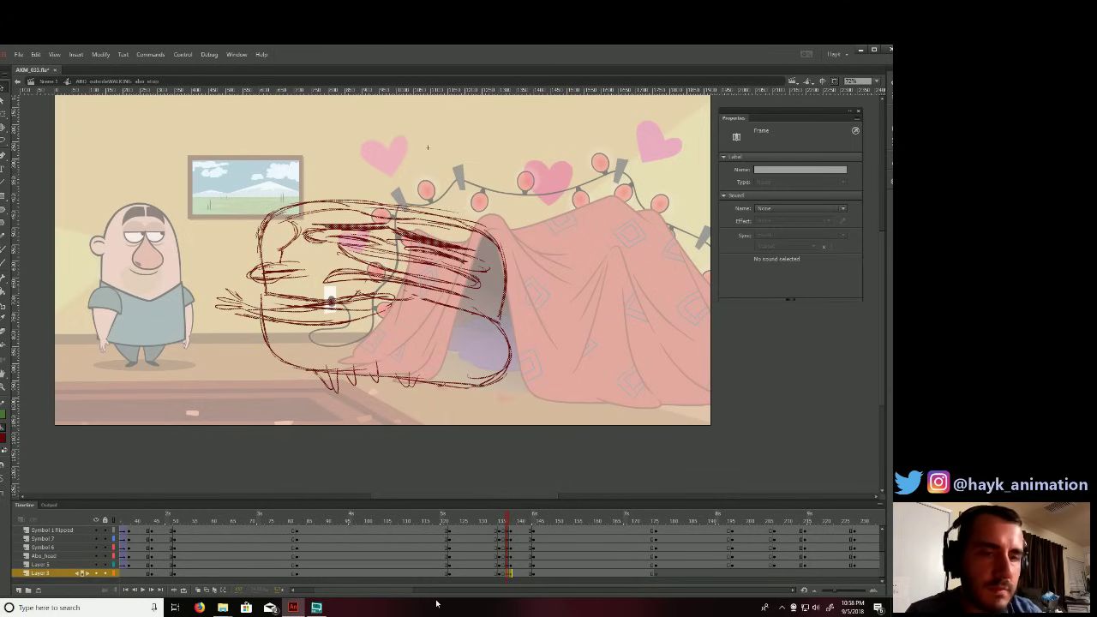
left_click(4, 439)
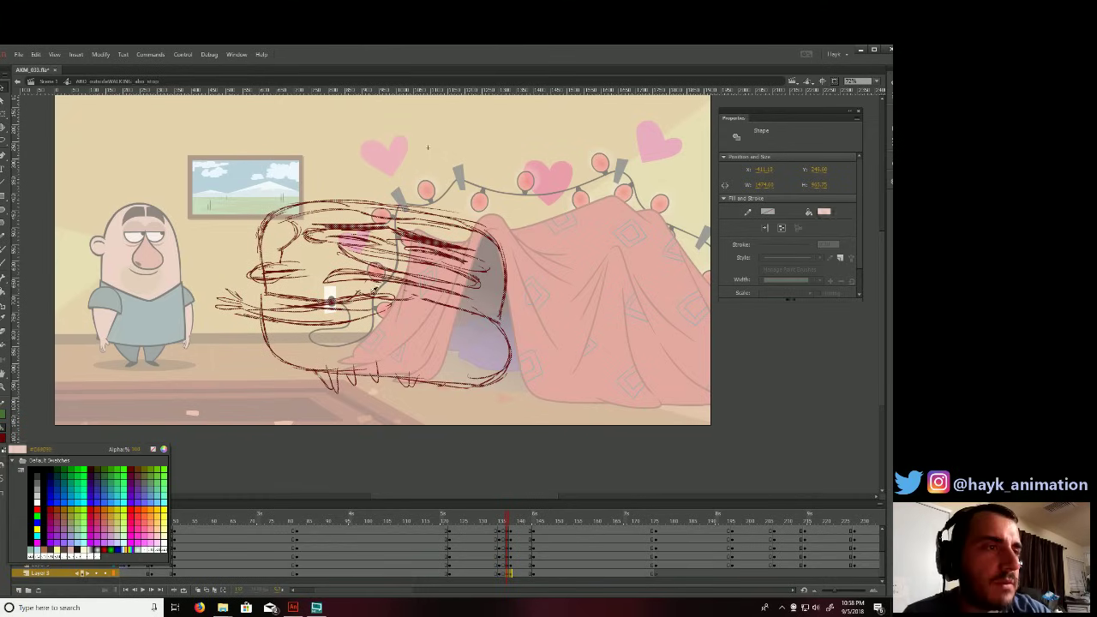
left_click(137, 480)
left_click(539, 427)
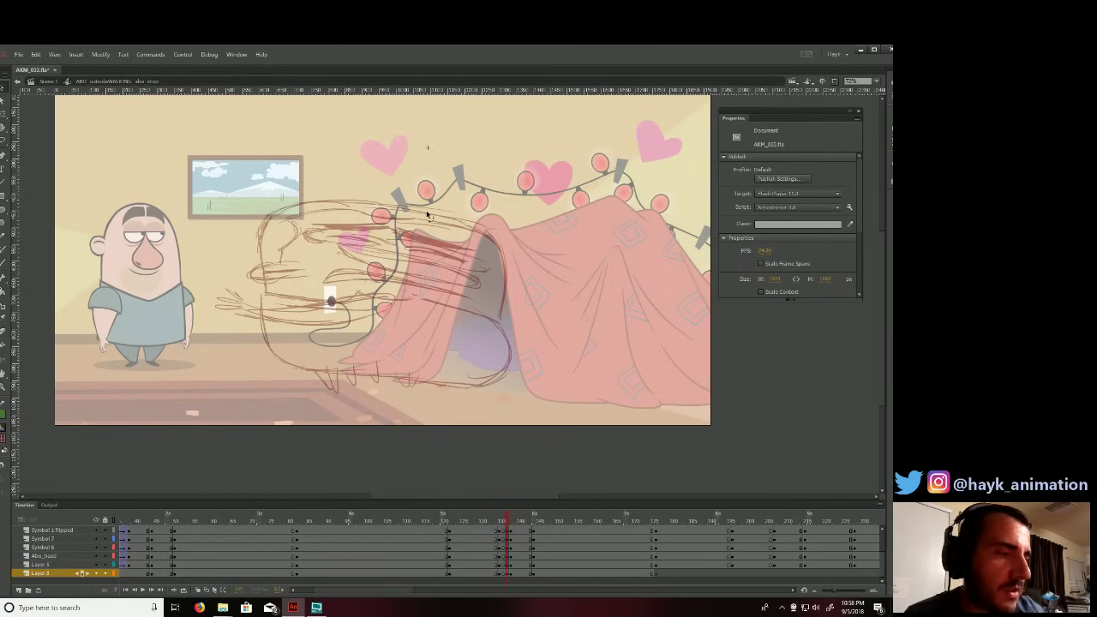
left_click(508, 564)
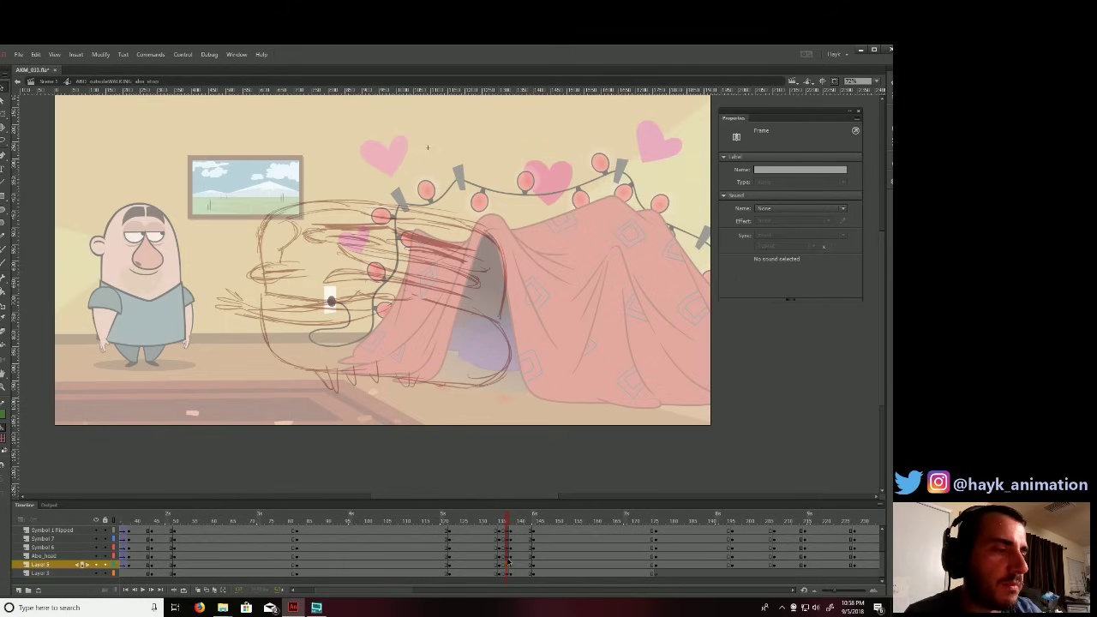
Set the fill colour to black and ready the Brush tool for inking over the faded smear sketch.
left_click(2, 439)
left_click(33, 469)
left_click(2, 439)
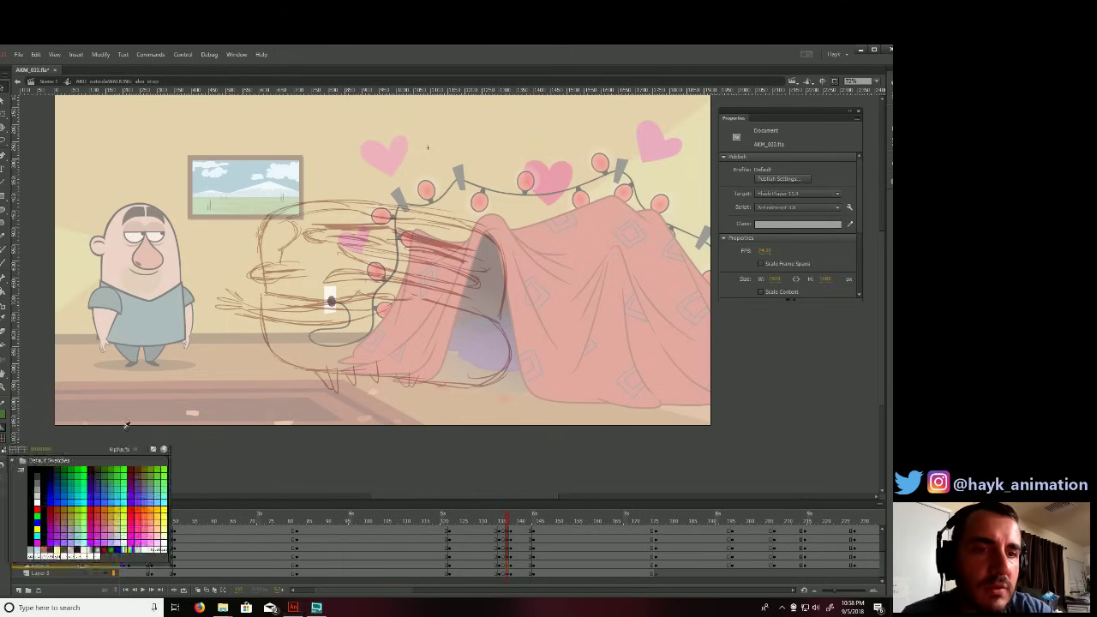
key("Escape")
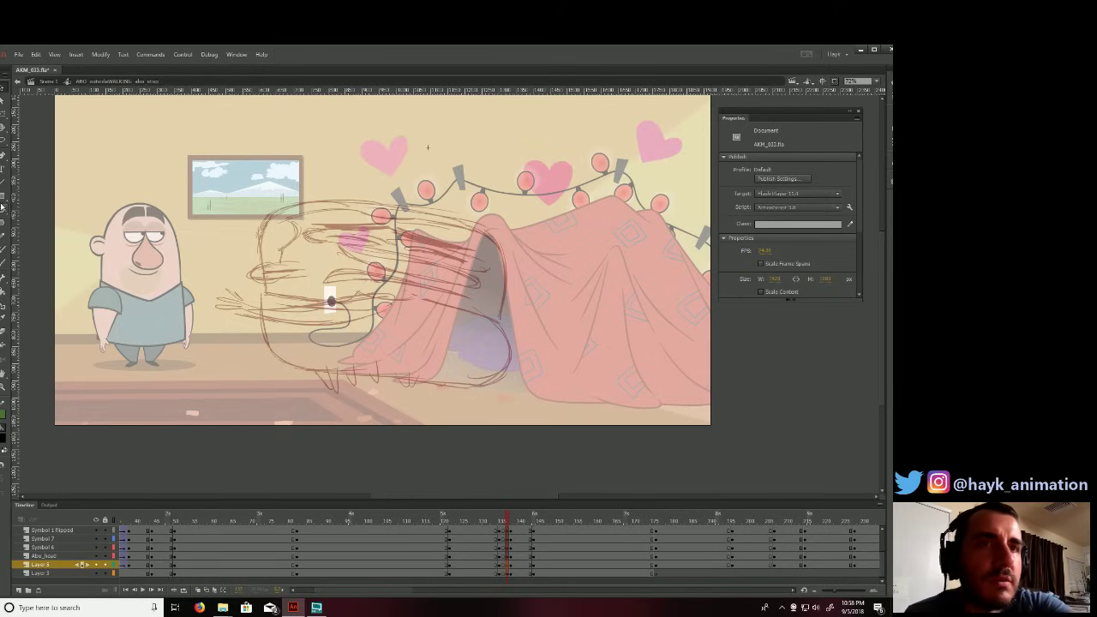
left_click(4, 270)
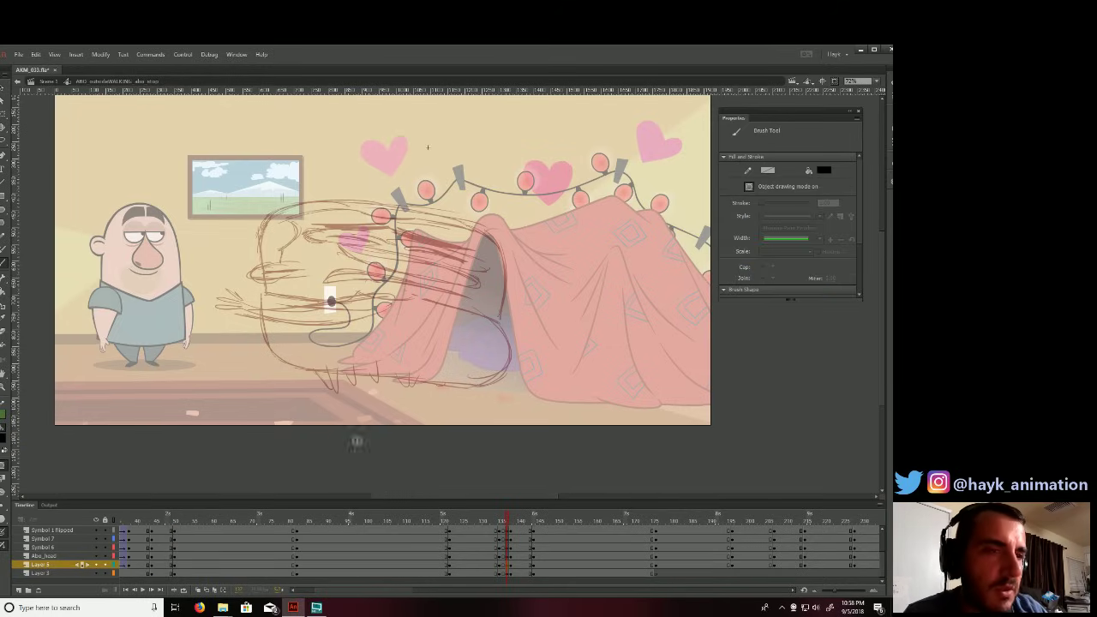
mouse_move(523, 339)
left_mouse_down()
mouse_move(523, 369)
mouse_move(436, 335)
left_mouse_up()
left_click(523, 354, "ctrl")
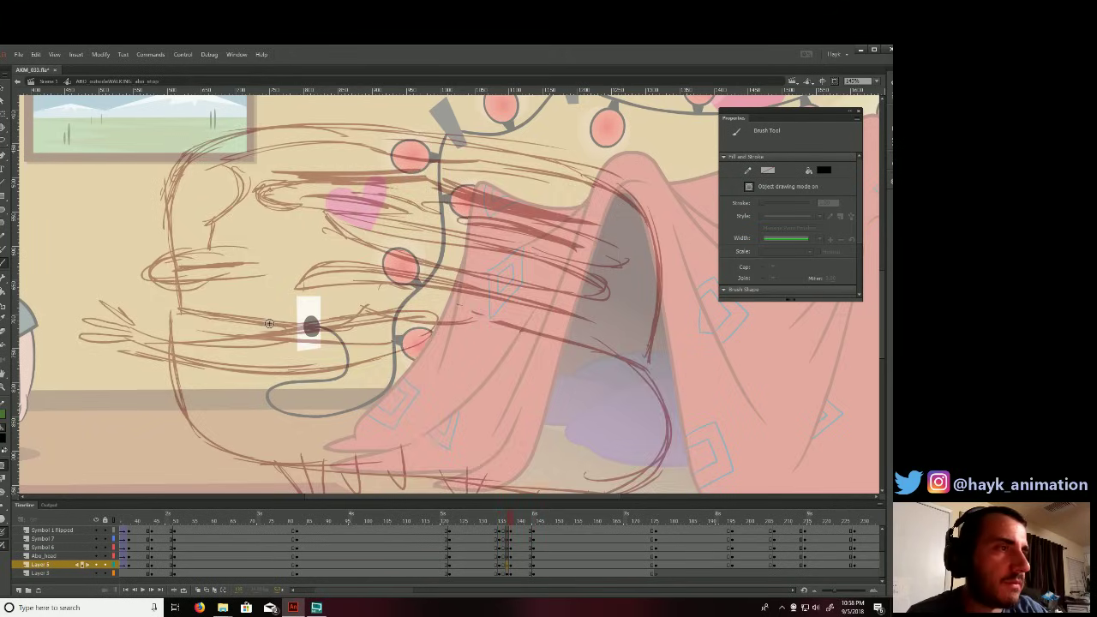
Ink the smear hand's first fingers in black over the sketch, comparing against the neighbouring frames.
key(".")
key(".")
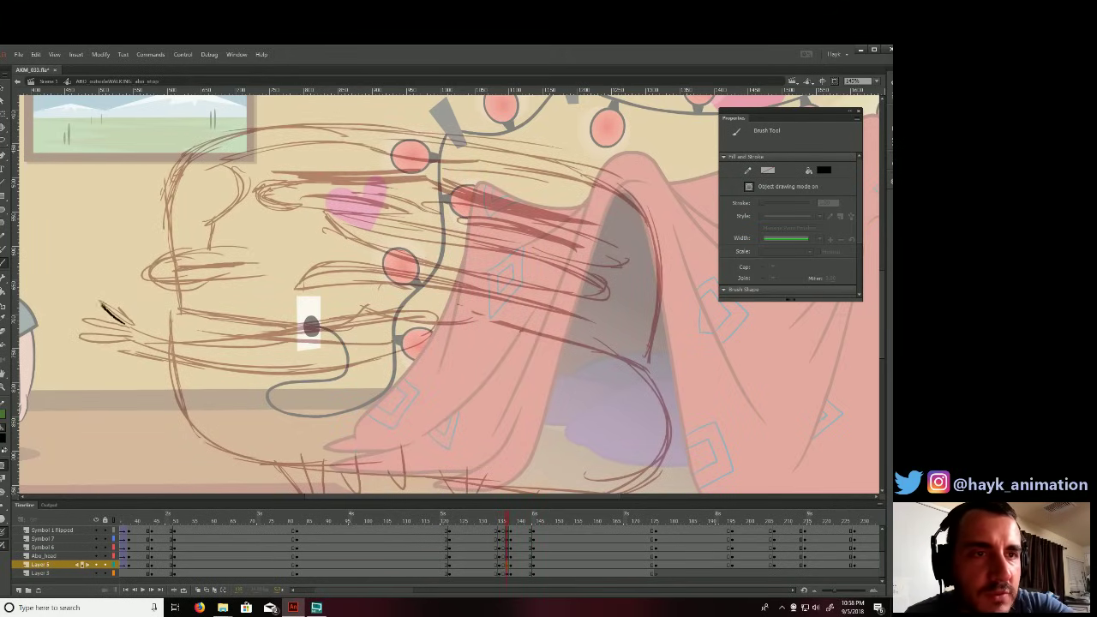
left_click_drag(114, 308, 140, 326)
key(".")
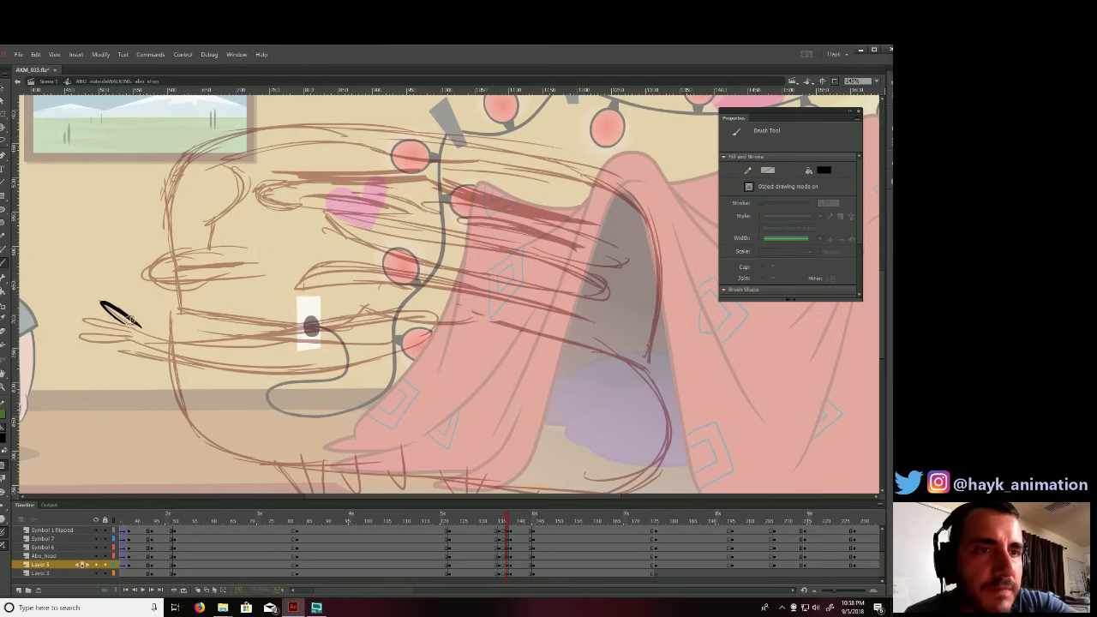
key("period")
key("comma")
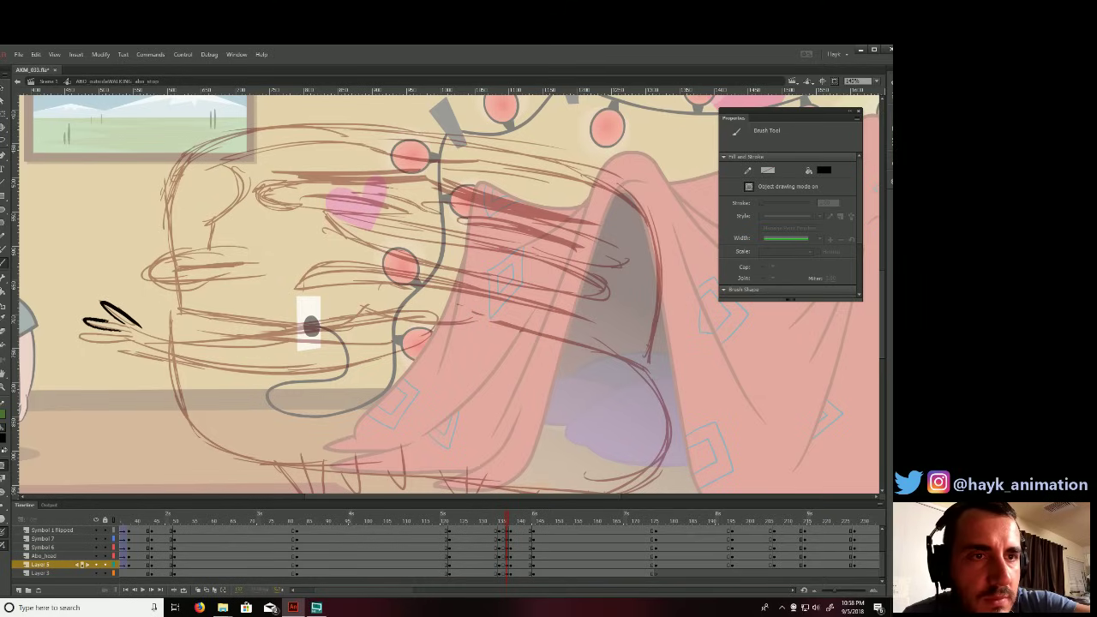
mouse_move(104, 321)
left_mouse_down()
mouse_move(139, 328)
mouse_move(104, 329)
mouse_move(126, 338)
mouse_move(111, 341)
left_mouse_up()
Finish inking the outstretched hand's remaining fingers, flipping to the anticipation pose and back to check the hand shape.
key(".")
key(".")
key("comma")
key("period")
key("period")
key("comma")
key("comma")
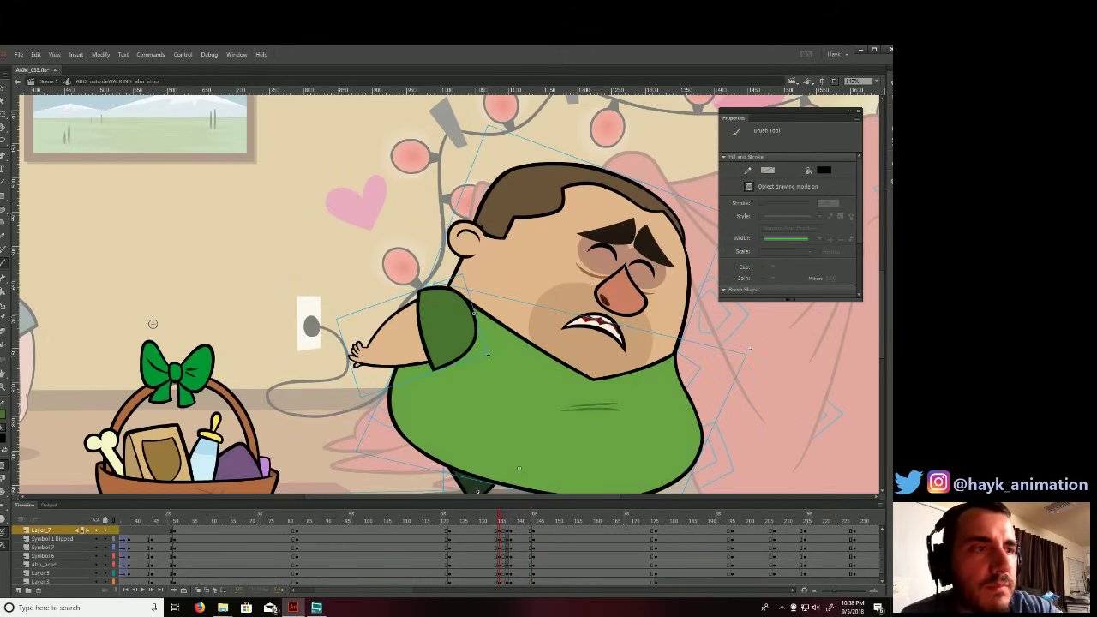
key("period")
key("comma")
key("period")
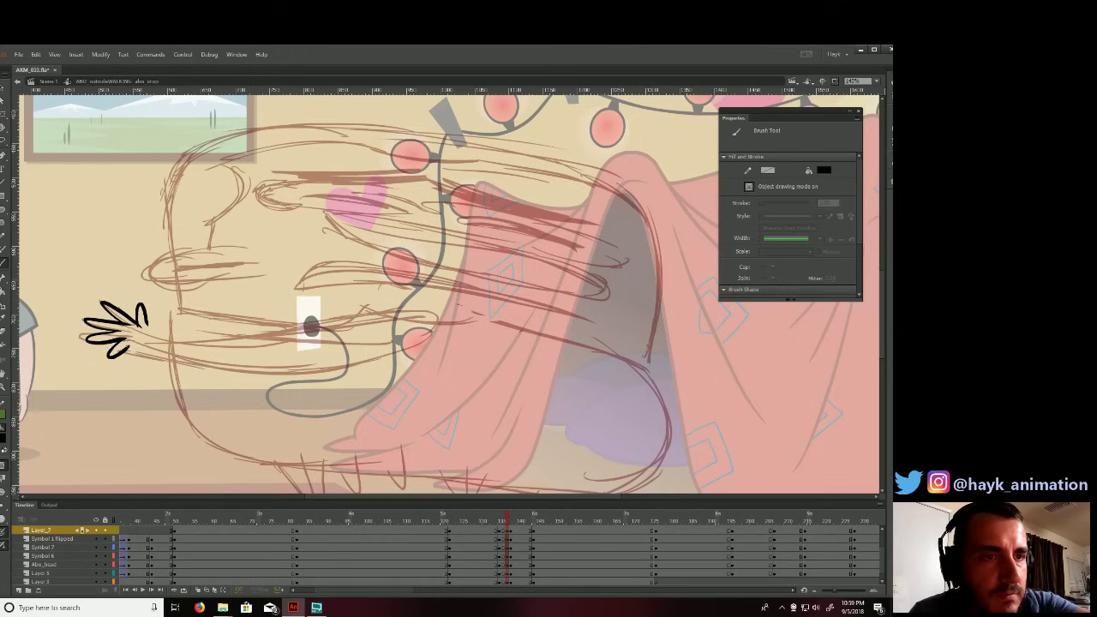
Ink the long upper and lower contours of the stretched arm and extend the hand's uppermost finger stroke to meet the arm.
mouse_move(153, 357)
left_mouse_down()
mouse_move(272, 374)
mouse_move(384, 355)
left_mouse_up()
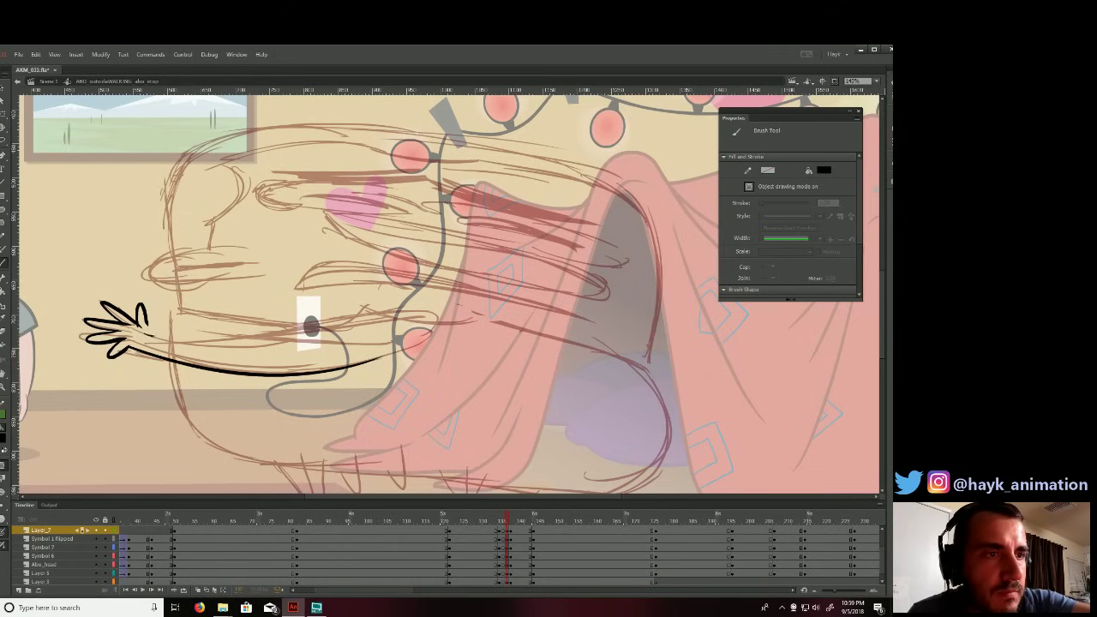
left_click_drag(197, 341, 319, 325)
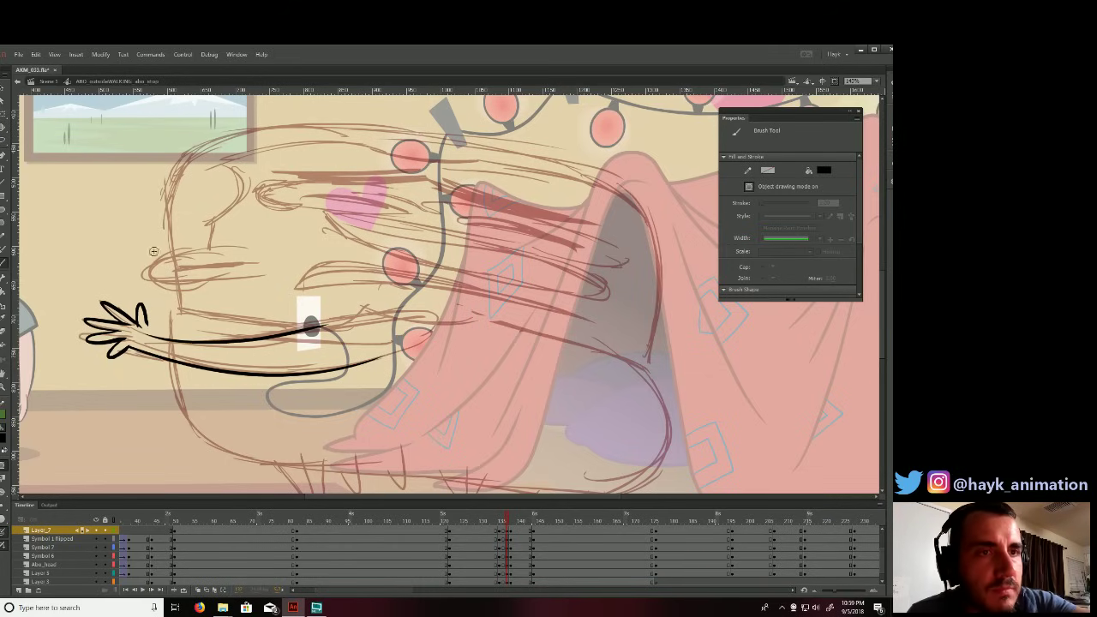
left_click(3, 88)
left_click(144, 324)
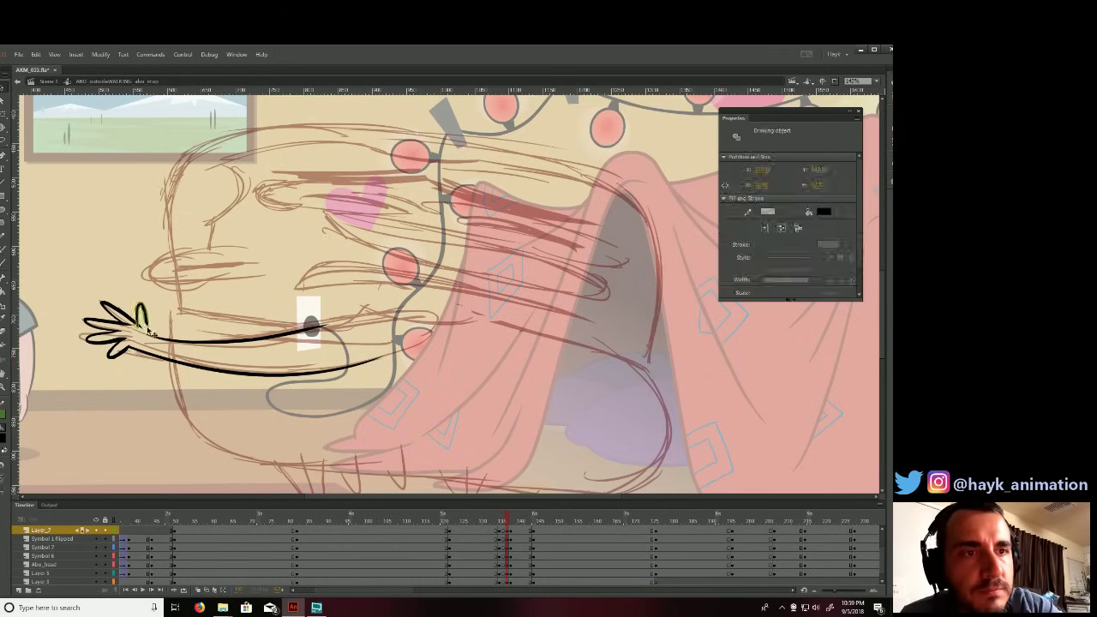
left_click_drag(145, 324, 147, 328)
double_click(146, 328)
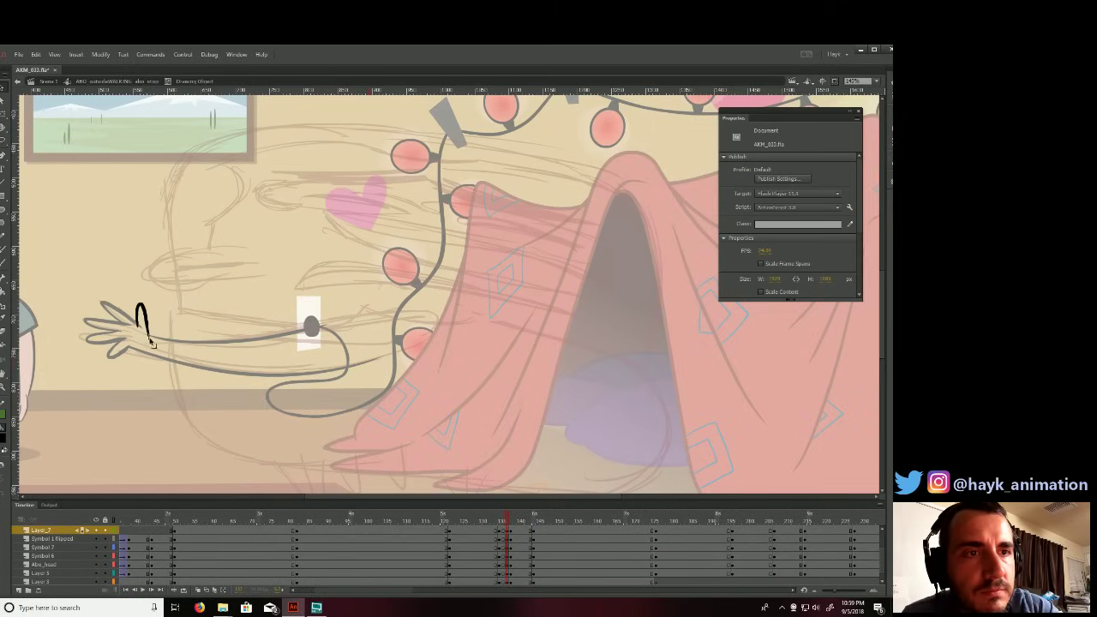
left_click_drag(153, 336, 153, 334)
key("Delete")
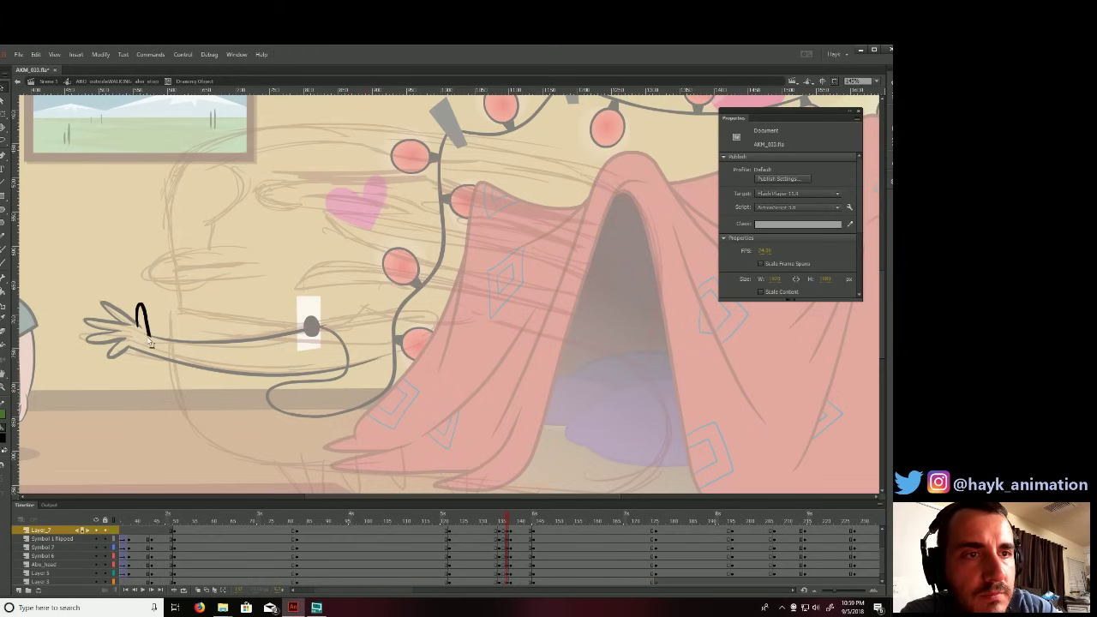
left_click(426, 423)
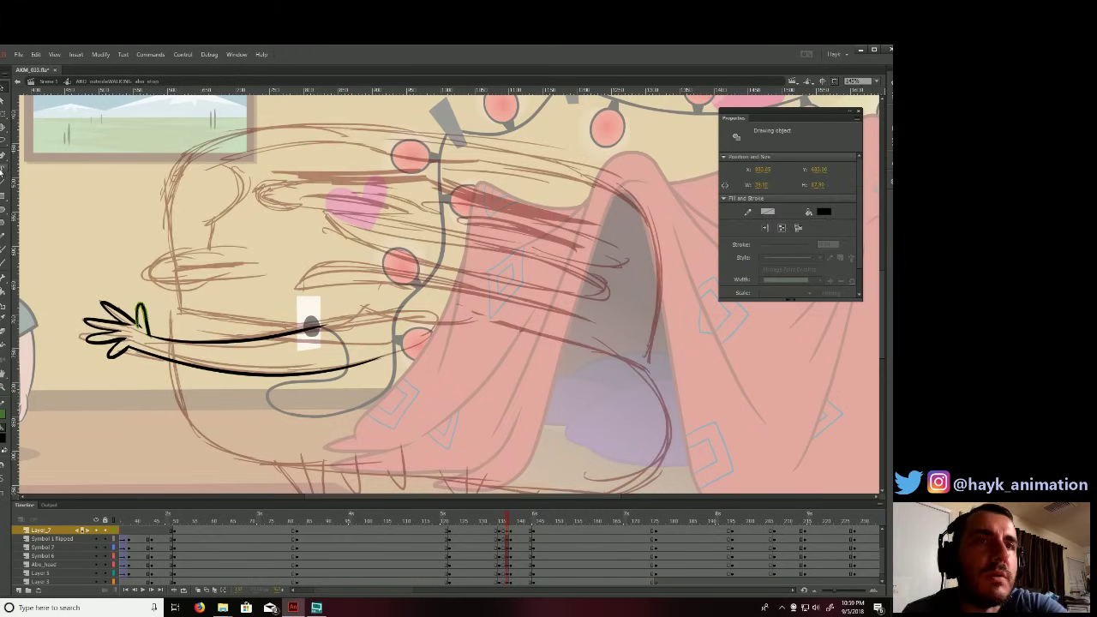
Ink the sleeve's edge across the stretched arm and the rounded shoulder contour behind it.
left_click(4, 262)
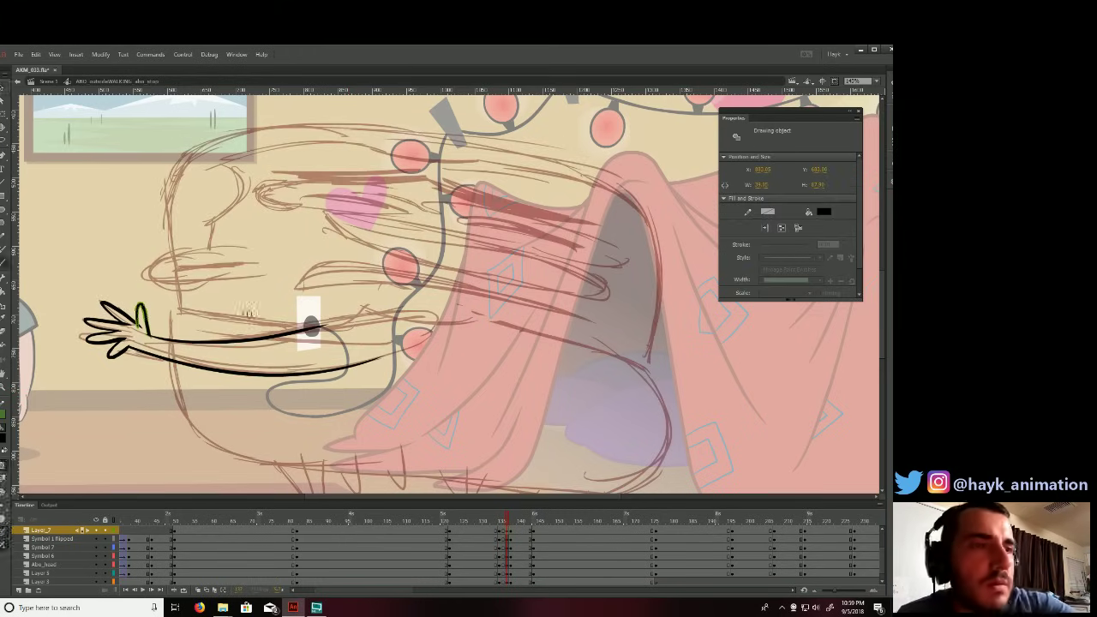
left_click_drag(263, 336, 379, 363)
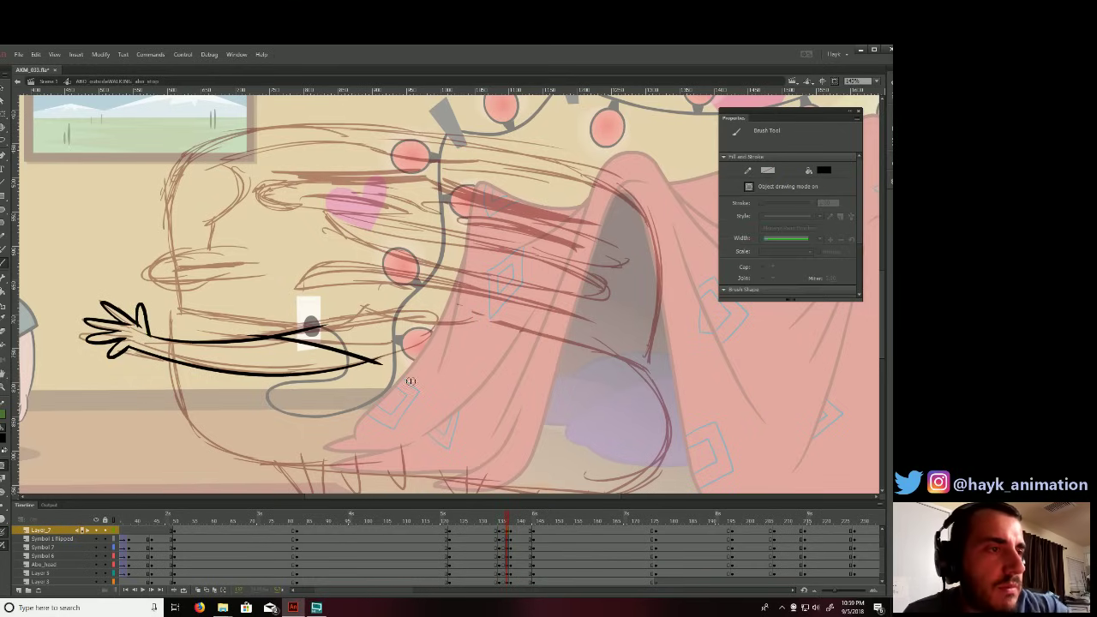
mouse_move(262, 334)
left_mouse_down()
mouse_move(418, 307)
mouse_move(405, 351)
mouse_move(381, 363)
left_mouse_up()
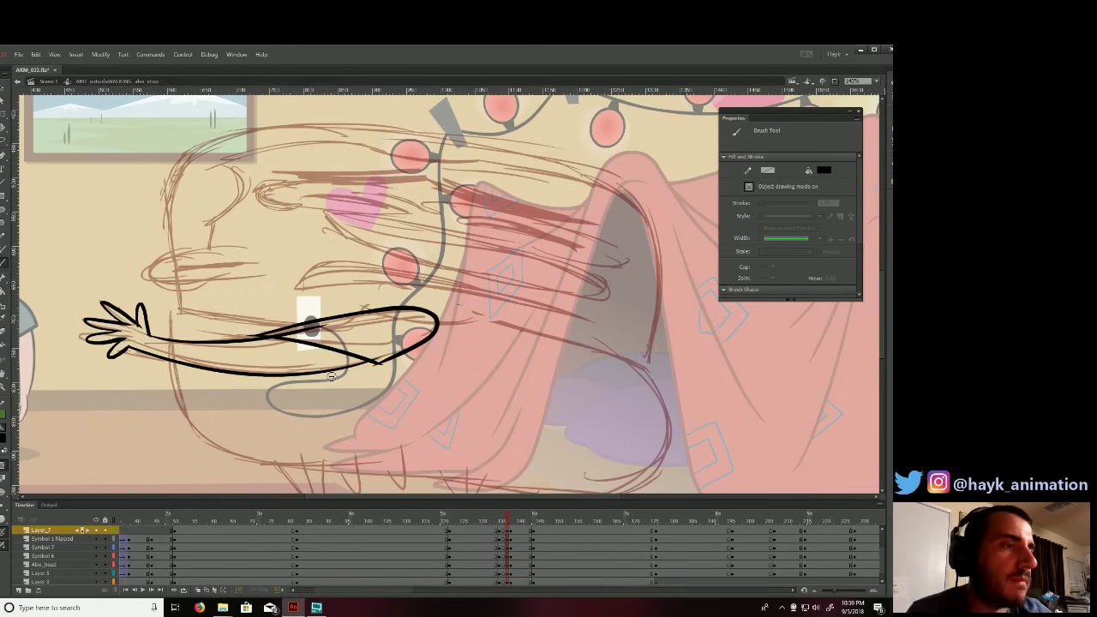
Ink the slanting upper shirt line to the shoulder and the short vertical start of the torso's front edge.
left_click_drag(537, 403, 538, 385)
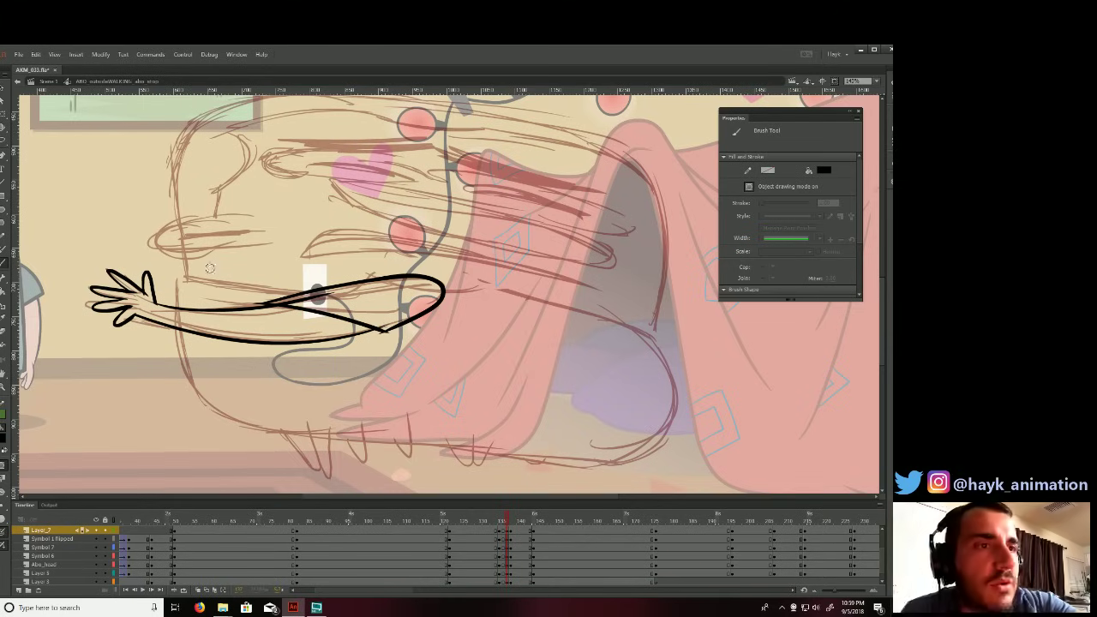
left_click_drag(200, 282, 331, 296)
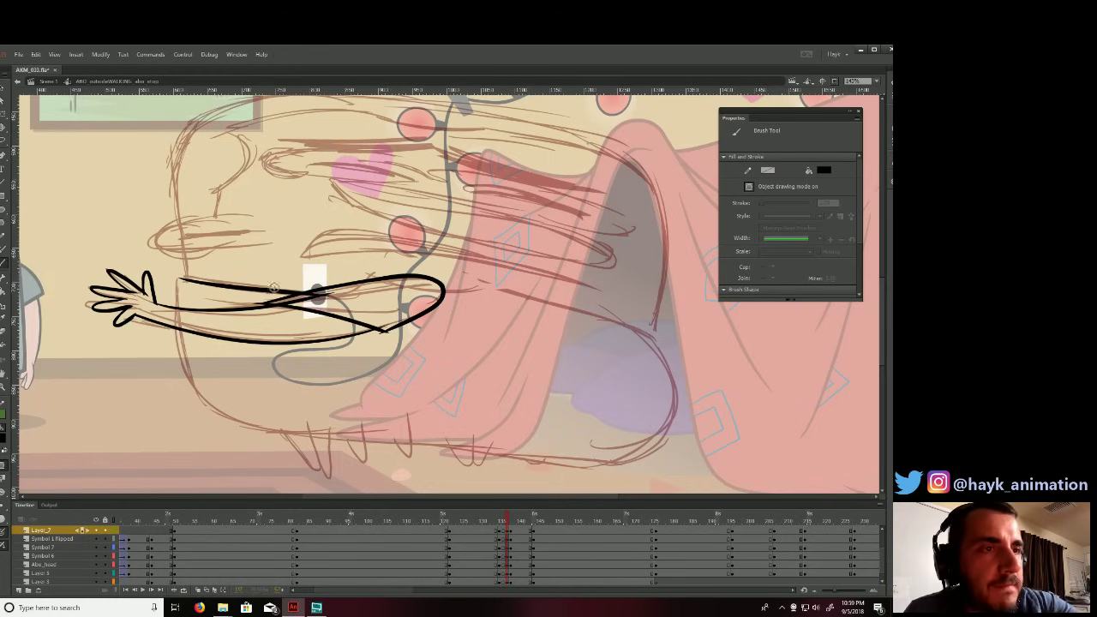
mouse_move(183, 274)
left_mouse_down()
mouse_move(205, 240)
mouse_move(201, 261)
left_mouse_up()
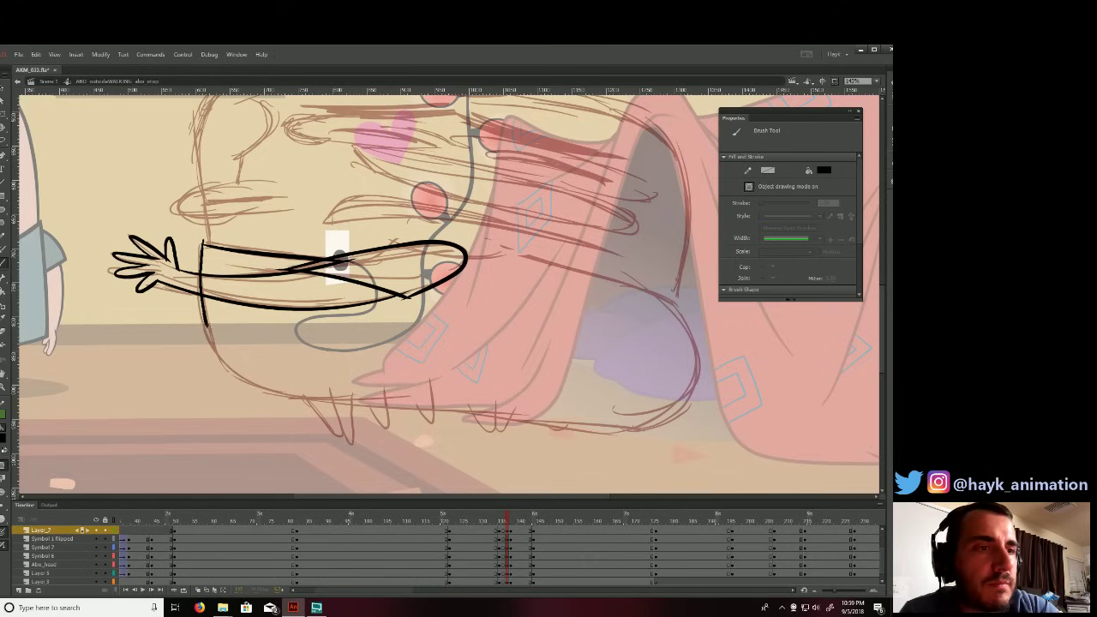
mouse_move(205, 324)
left_mouse_down()
mouse_move(234, 374)
mouse_move(257, 387)
mouse_move(353, 400)
left_mouse_up()
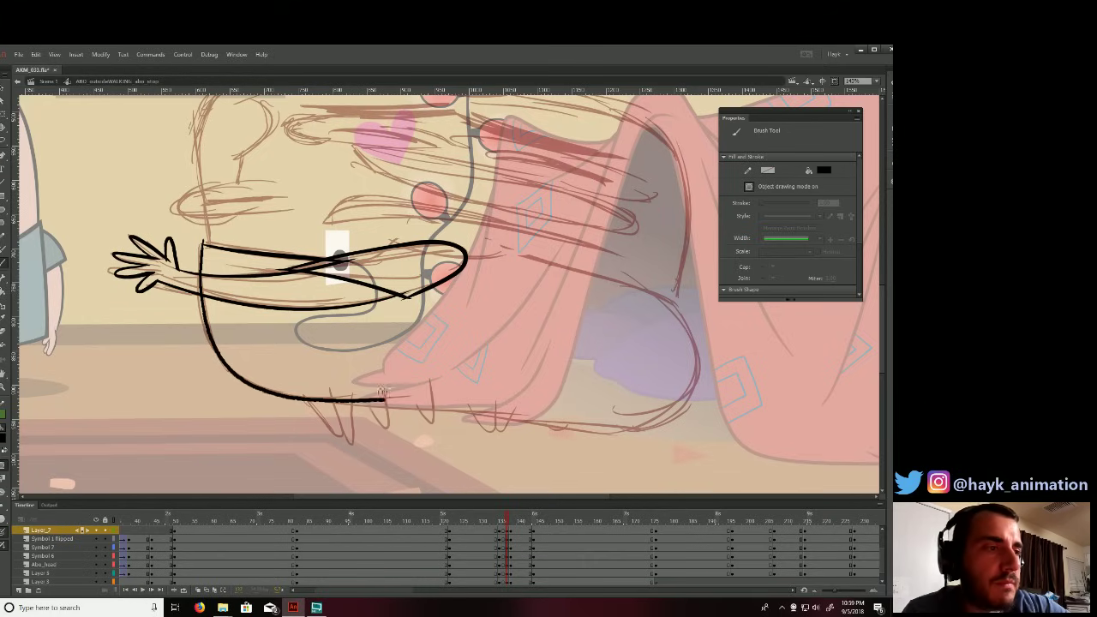
key("ctrl+z")
key("ctrl+z")
mouse_move(202, 275)
left_mouse_down()
mouse_move(207, 331)
mouse_move(231, 372)
mouse_move(279, 394)
mouse_move(648, 429)
left_mouse_up()
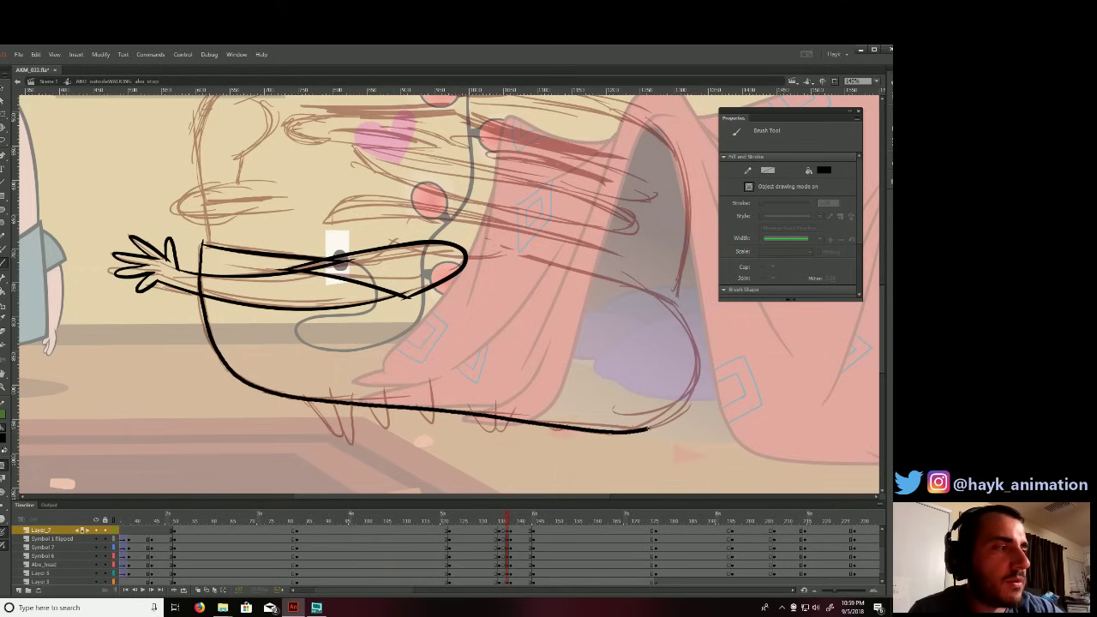
mouse_move(689, 379)
left_mouse_down()
mouse_move(686, 341)
mouse_move(646, 290)
mouse_move(597, 263)
left_mouse_up()
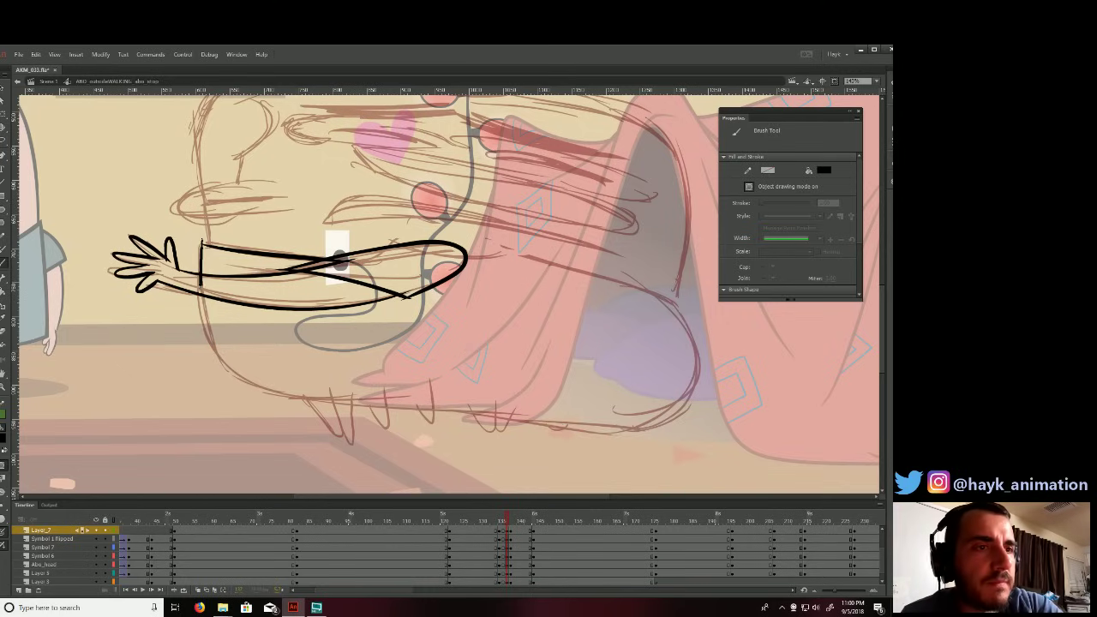
Ink the stretched torso's full outline around the belly and back, then close its top with a line from the shoulder.
mouse_move(202, 284)
left_mouse_down()
mouse_move(214, 347)
mouse_move(264, 387)
mouse_move(589, 425)
mouse_move(638, 428)
mouse_move(684, 411)
mouse_move(697, 380)
mouse_move(673, 298)
left_mouse_up()
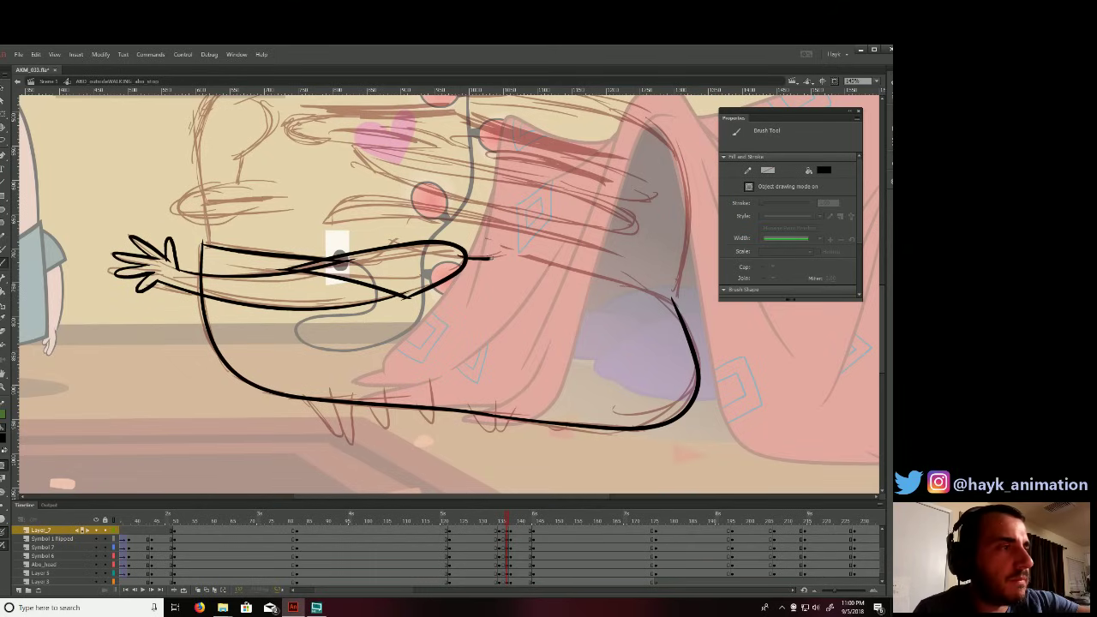
left_click_drag(490, 257, 540, 261)
left_click_drag(616, 283, 674, 300)
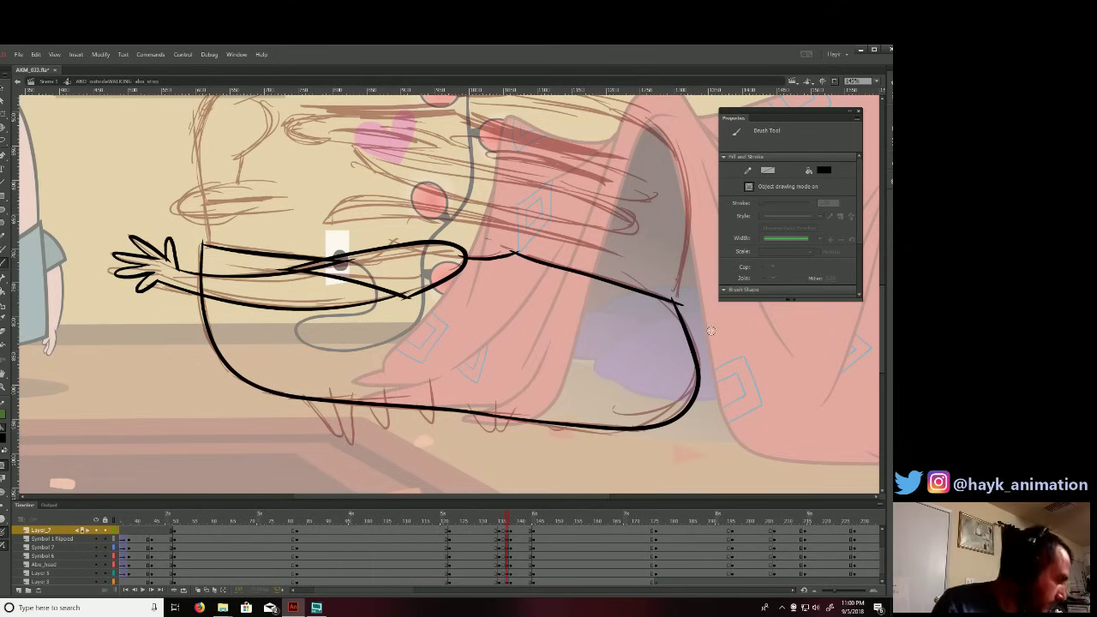
Rotate the canvas to a comfortable drawing angle and ink the elongated ear over the head sketch.
left_click_drag(608, 279, 672, 385)
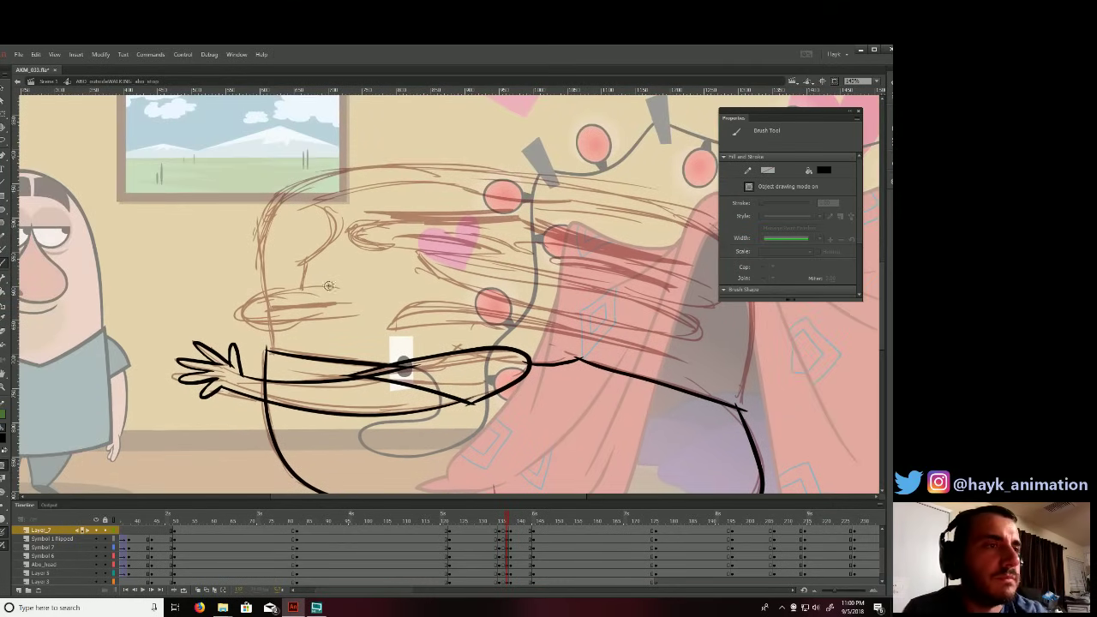
mouse_move(325, 287)
left_mouse_down()
mouse_move(288, 289)
mouse_move(257, 313)
left_mouse_up()
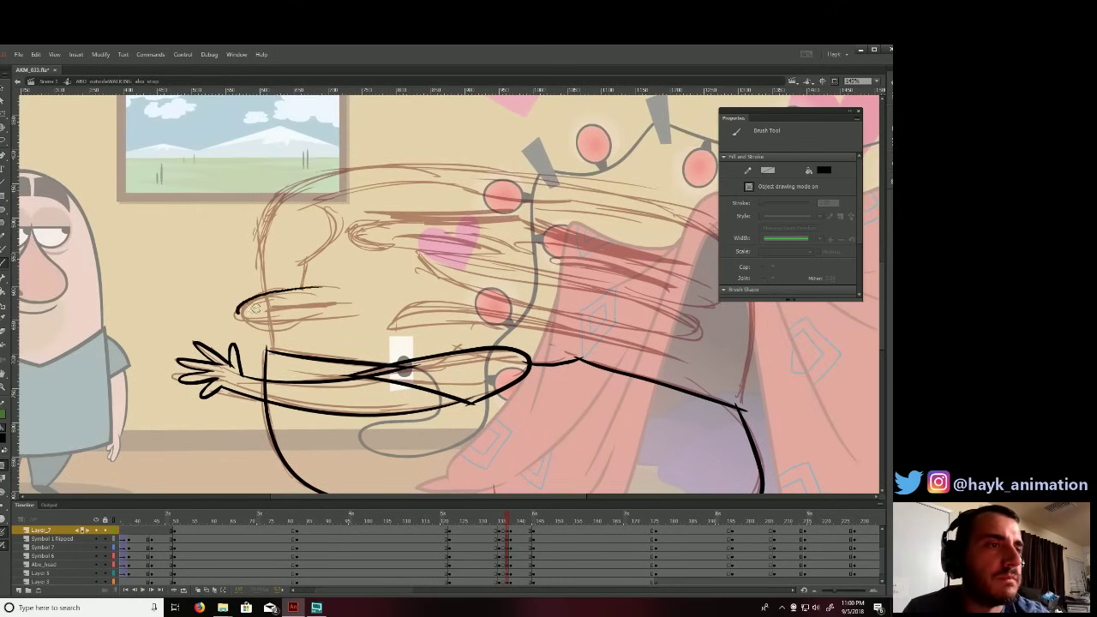
key("ctrl+z")
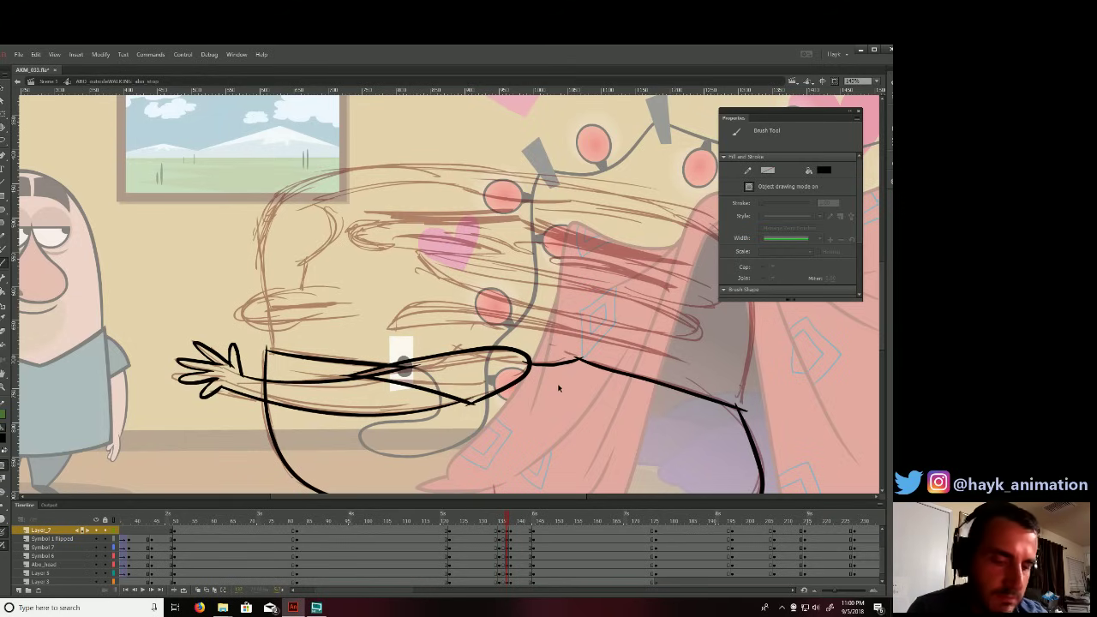
left_click_drag(595, 362, 568, 248)
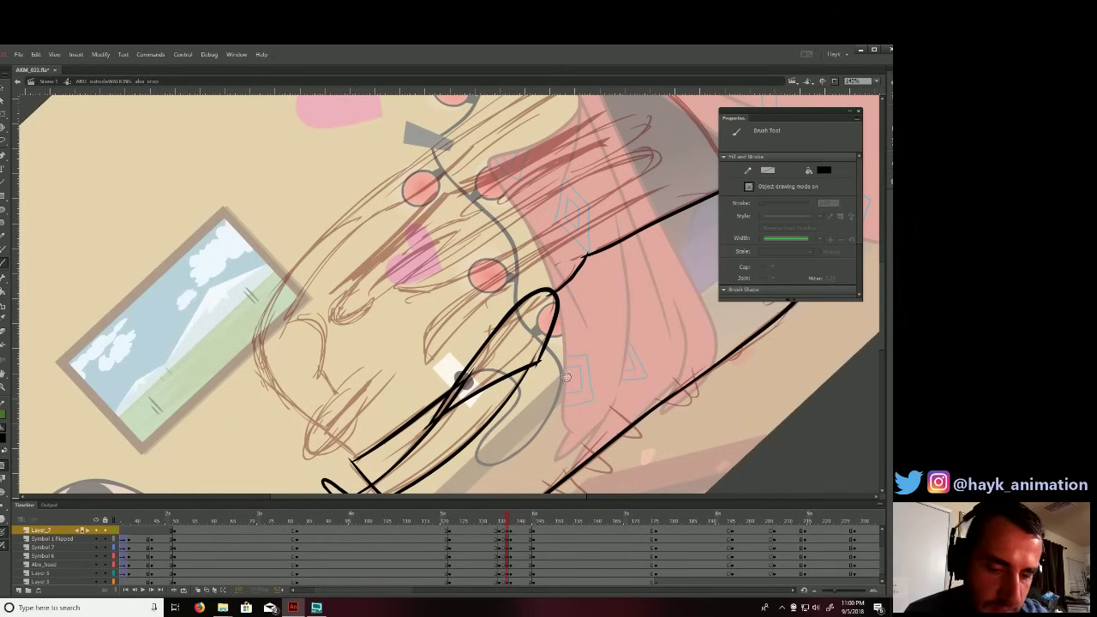
mouse_move(544, 396)
left_mouse_down()
mouse_move(594, 331)
mouse_move(617, 368)
mouse_move(553, 431)
mouse_move(596, 295)
left_mouse_up()
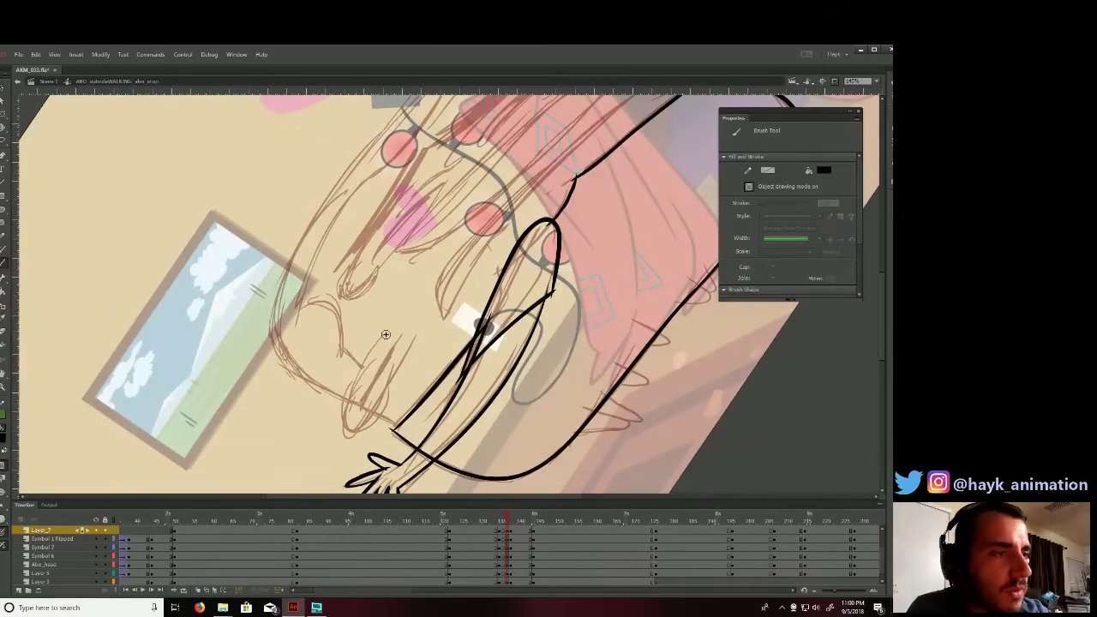
mouse_move(367, 356)
left_mouse_down()
mouse_move(346, 394)
mouse_move(386, 391)
mouse_move(403, 347)
left_mouse_up()
mouse_move(363, 409)
left_mouse_down()
mouse_move(393, 344)
mouse_move(368, 371)
left_mouse_up()
Ink the curved sideburn beside the ear and the long hairline sweeping back along the head.
mouse_move(306, 302)
left_mouse_down()
mouse_move(300, 312)
mouse_move(340, 349)
left_mouse_up()
left_click_drag(389, 283, 436, 293)
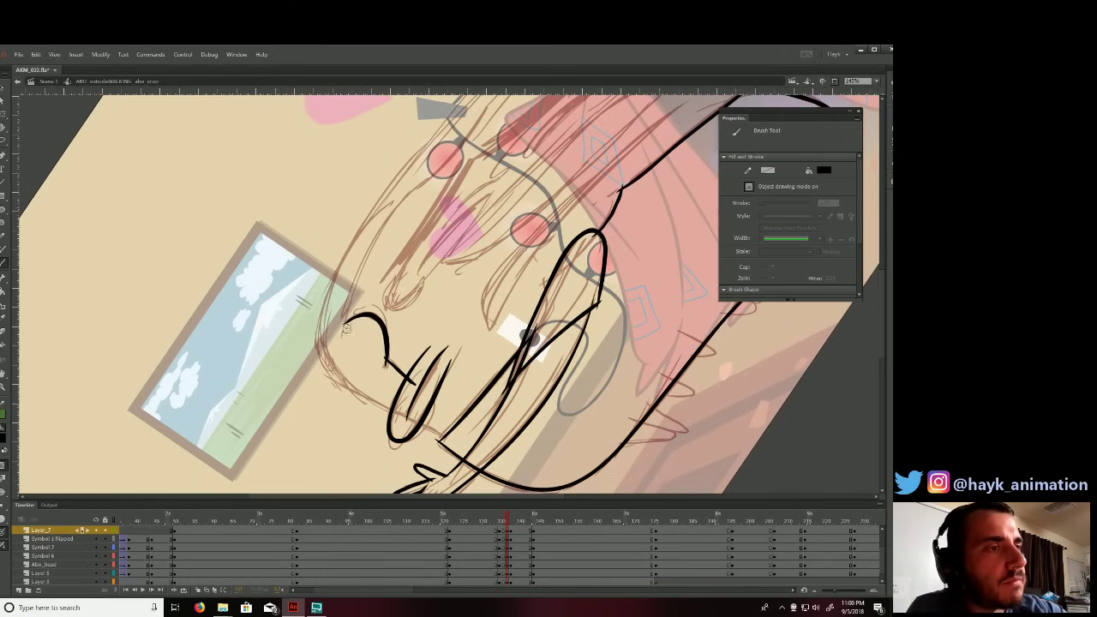
mouse_move(346, 306)
left_mouse_down()
mouse_move(377, 235)
mouse_move(484, 105)
left_mouse_up()
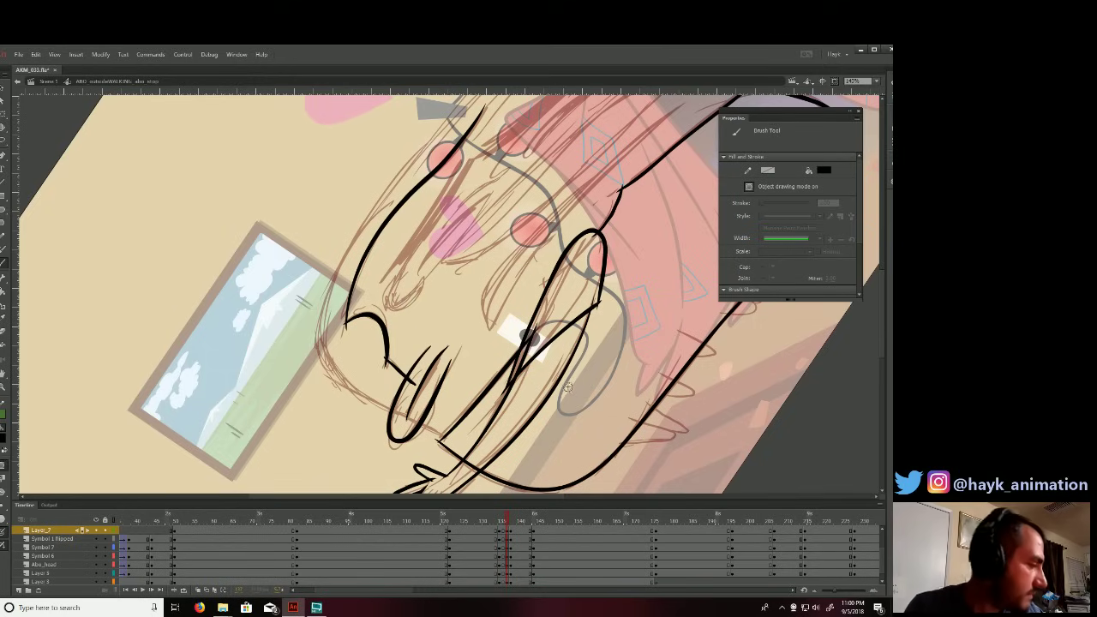
key("shift+space")
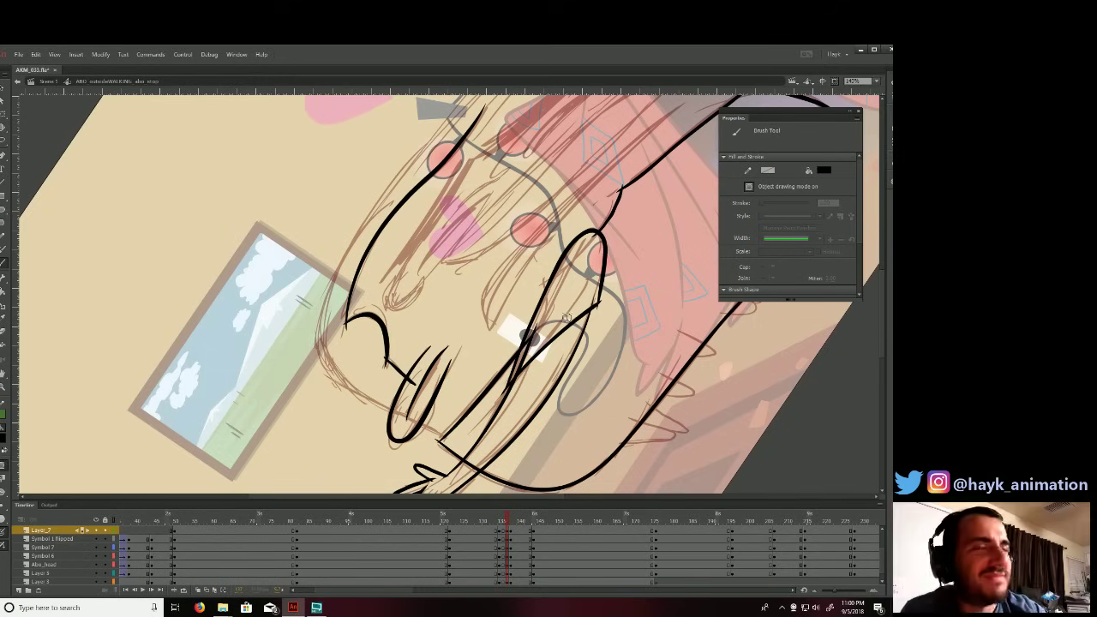
mouse_move(611, 329)
left_mouse_down()
mouse_move(581, 373)
mouse_move(557, 323)
mouse_move(566, 310)
left_mouse_up()
mouse_move(407, 283)
left_mouse_down()
mouse_move(448, 305)
mouse_move(468, 278)
left_mouse_up()
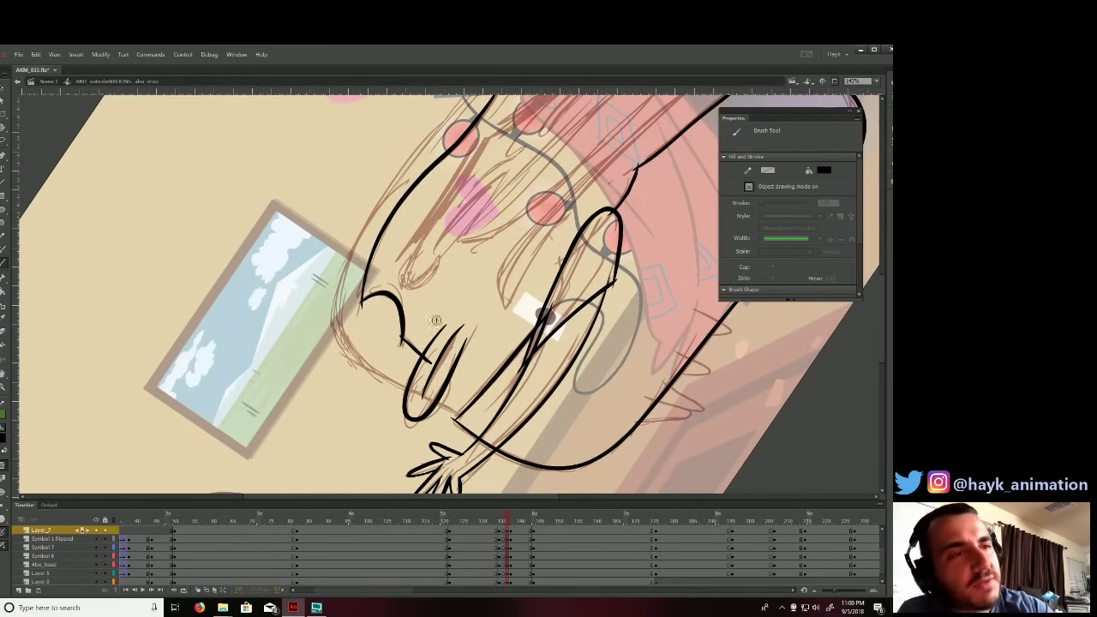
Extend the inked hairline forward along the top of the head and ink the face's front edge down to the collar.
left_click_drag(613, 387, 513, 492)
left_click_drag(536, 263, 468, 352)
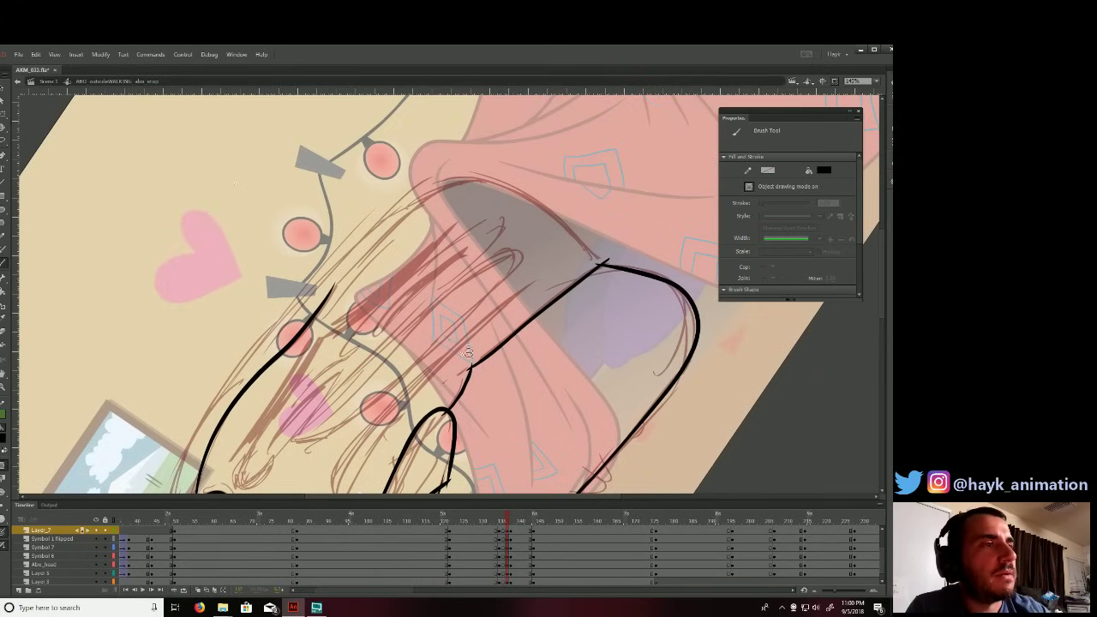
mouse_move(330, 292)
left_mouse_down()
mouse_move(377, 237)
mouse_move(471, 180)
mouse_move(494, 180)
left_mouse_up()
left_click_drag(540, 293, 639, 192)
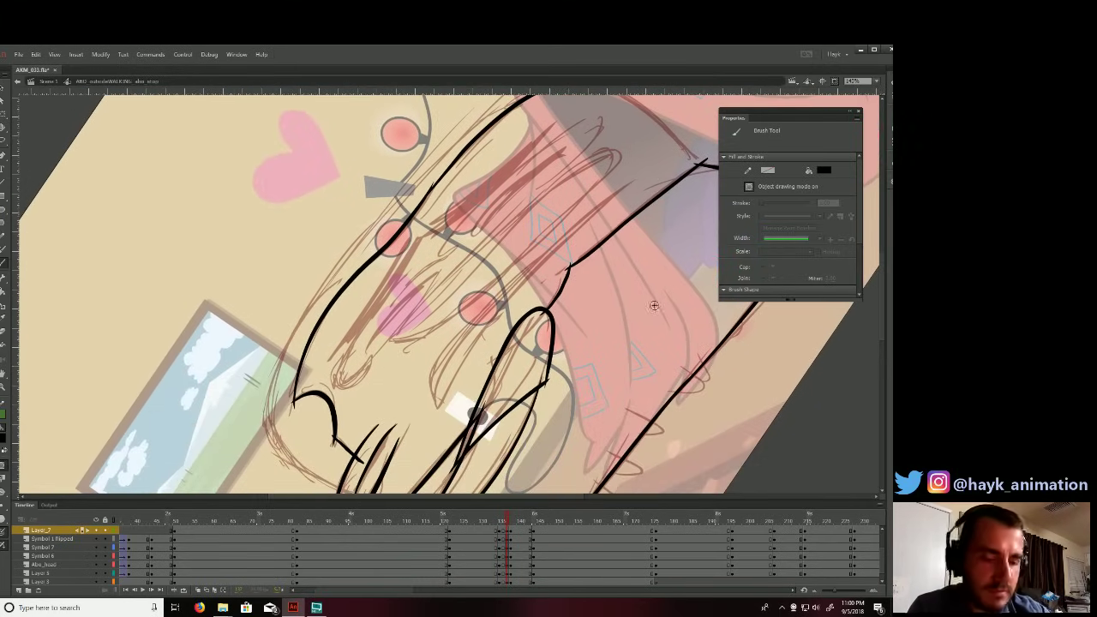
left_click_drag(655, 308, 491, 450)
left_click_drag(685, 406, 553, 370)
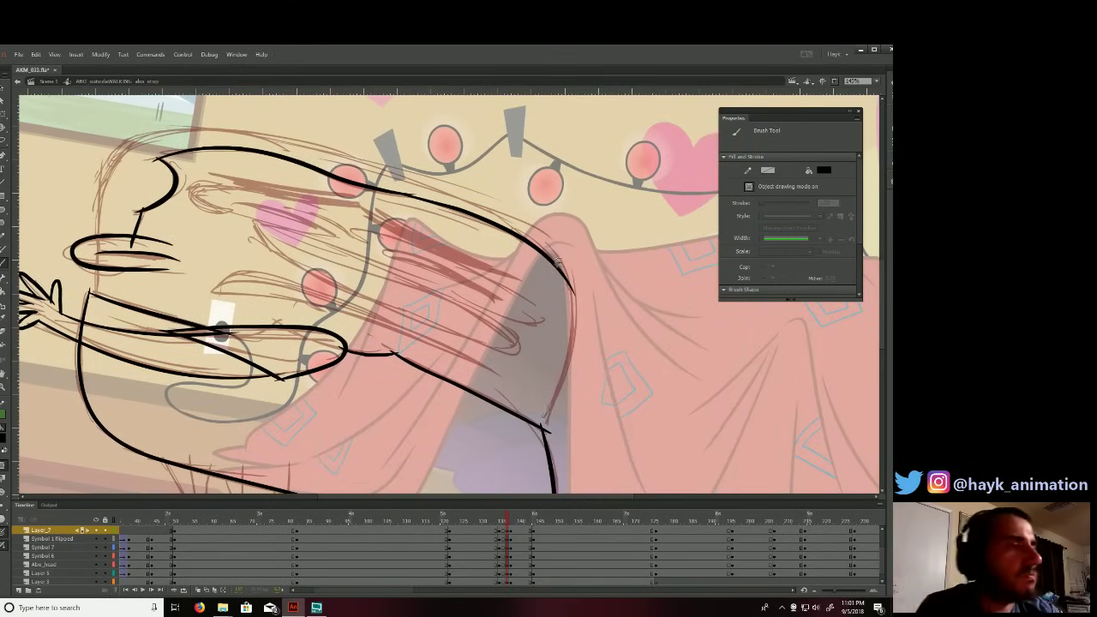
mouse_move(557, 257)
left_mouse_down()
mouse_move(573, 341)
mouse_move(543, 428)
mouse_move(567, 458)
left_mouse_up()
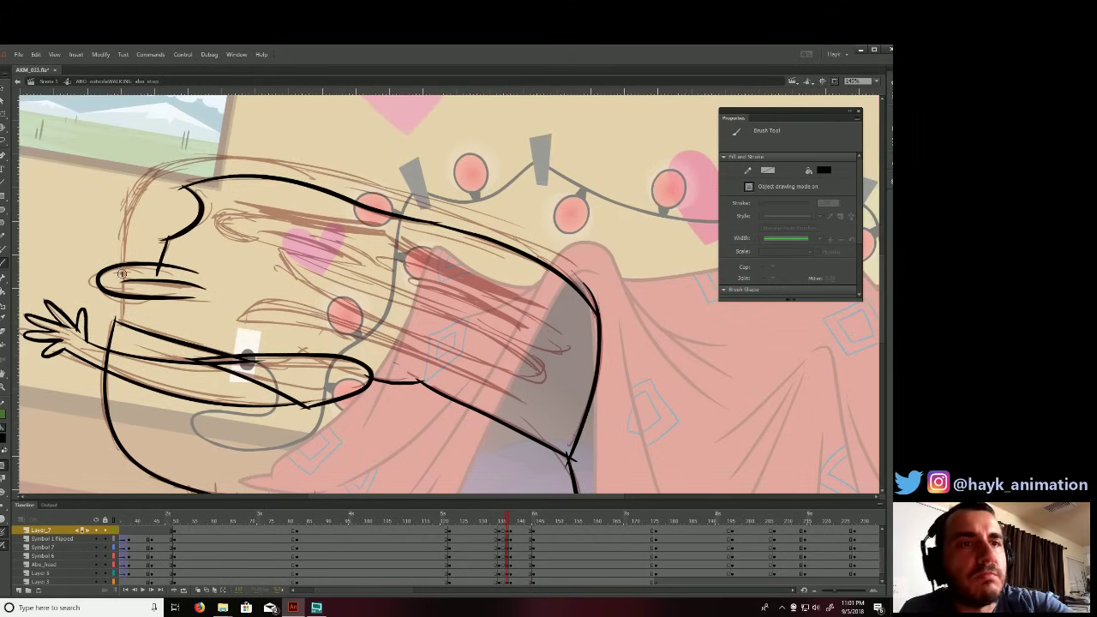
Ink the outer head contour from the back of the neck over the crown to the forehead.
mouse_move(119, 336)
left_mouse_down()
mouse_move(129, 184)
mouse_move(172, 164)
mouse_move(243, 157)
mouse_move(432, 200)
mouse_move(558, 257)
mouse_move(582, 279)
mouse_move(637, 420)
mouse_move(657, 364)
left_mouse_up()
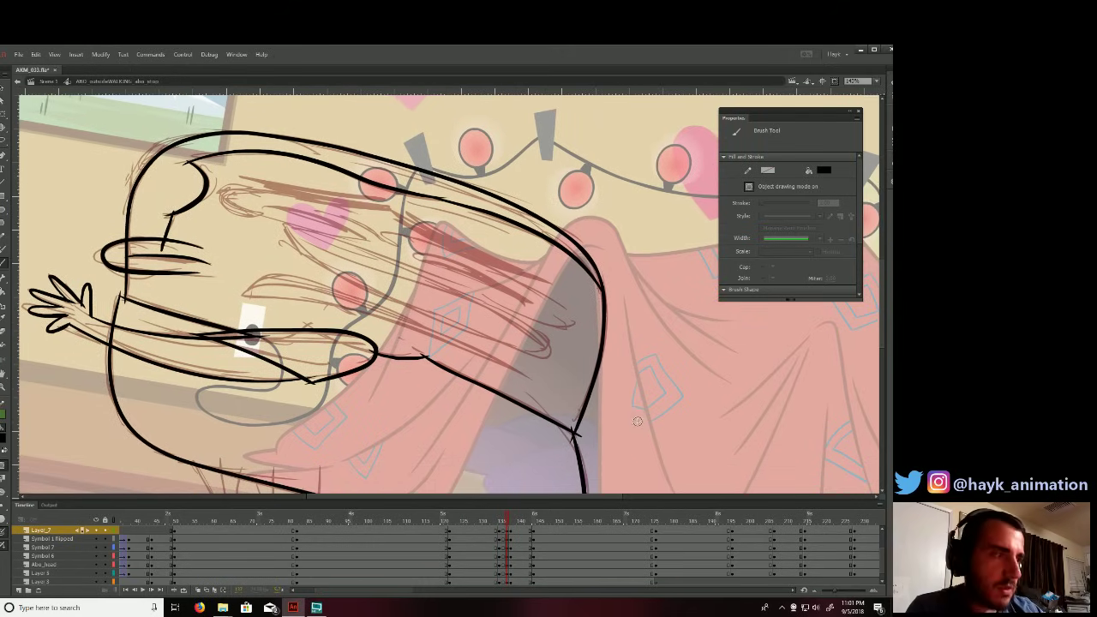
left_click_drag(638, 420, 655, 363)
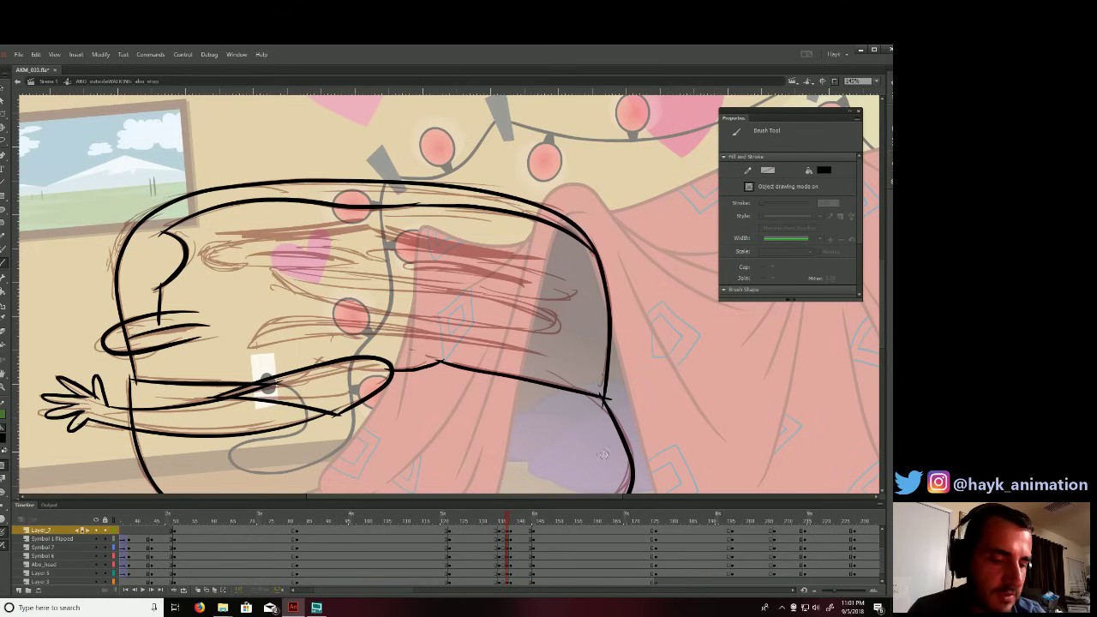
left_click_drag(616, 426, 627, 398)
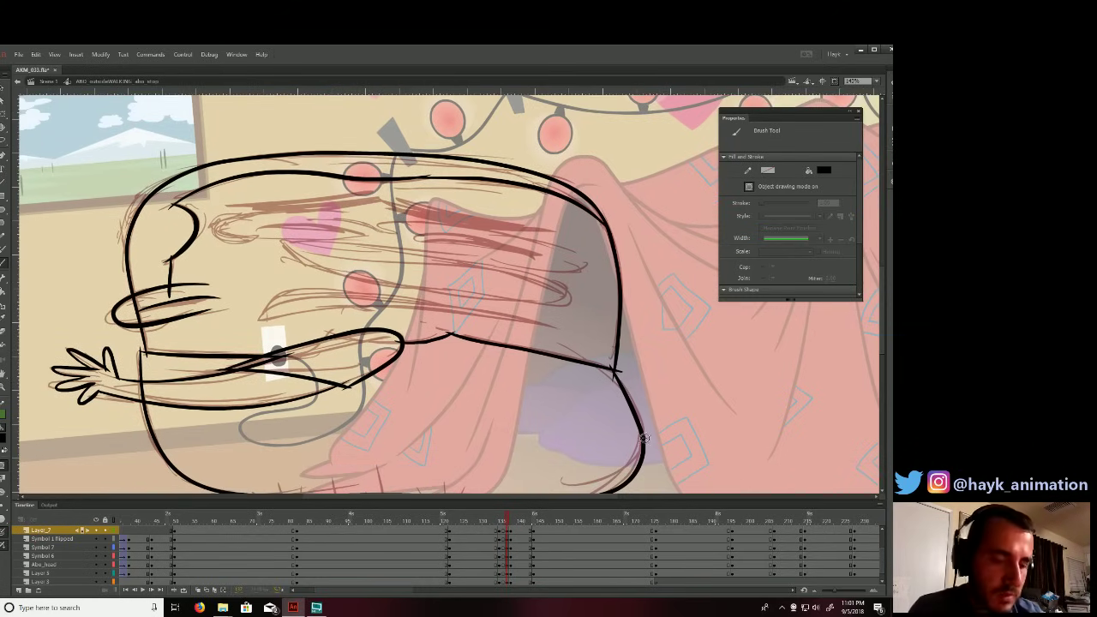
Check the neighbouring frames and ink the long, thin stretched mouth shape with two curved lines across the lower face.
key("comma")
key("period")
key("period")
key("comma")
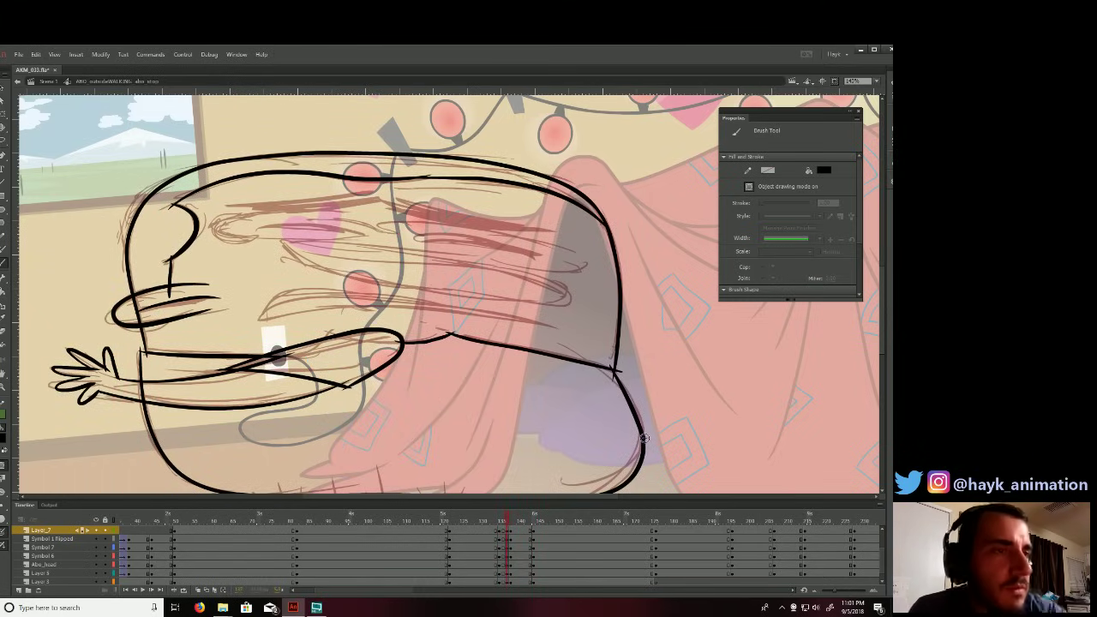
mouse_move(260, 319)
left_mouse_down()
mouse_move(389, 309)
mouse_move(558, 327)
left_mouse_up()
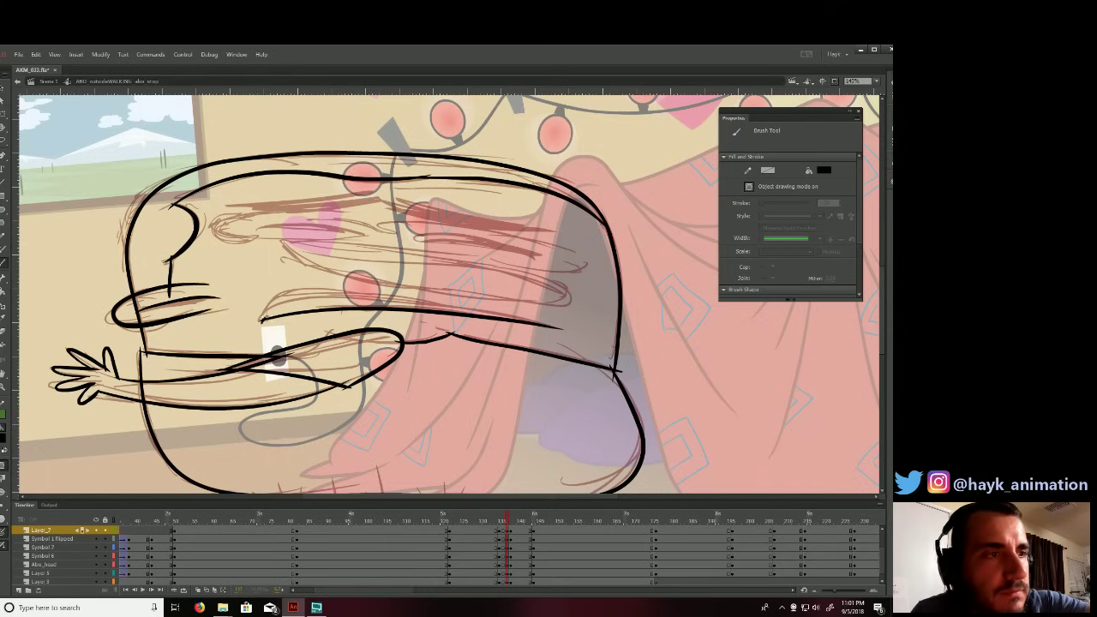
mouse_move(261, 319)
left_mouse_down()
mouse_move(376, 295)
mouse_move(556, 331)
left_mouse_up()
Flip between the smear frame and its neighbouring poses to compare the placement of the facial features.
key("comma")
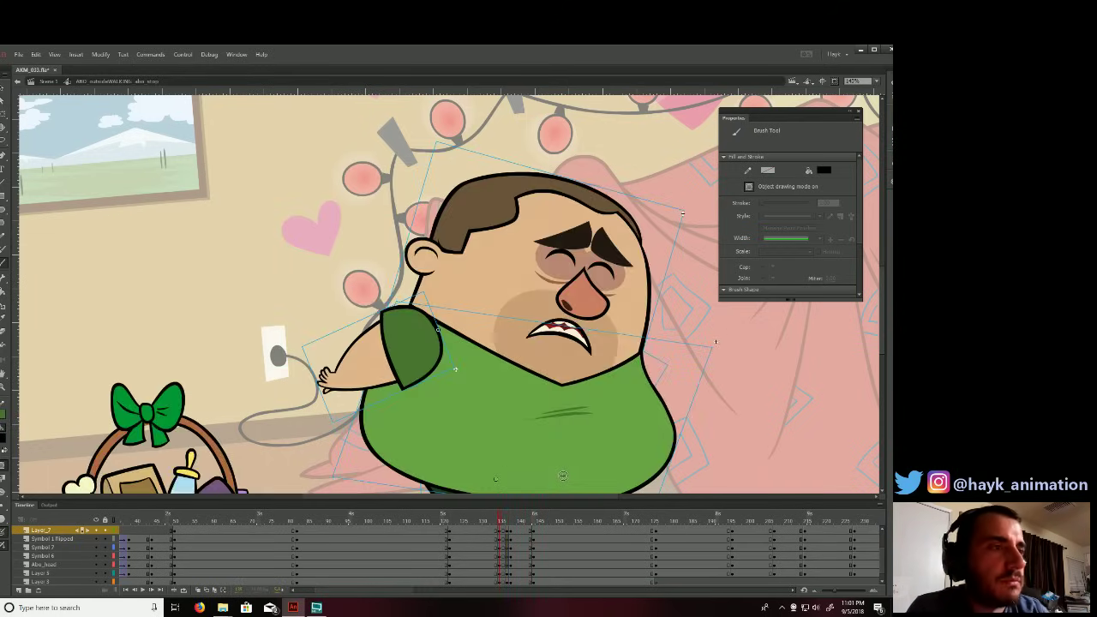
key("period")
key("comma")
key("period")
key("comma")
key("period")
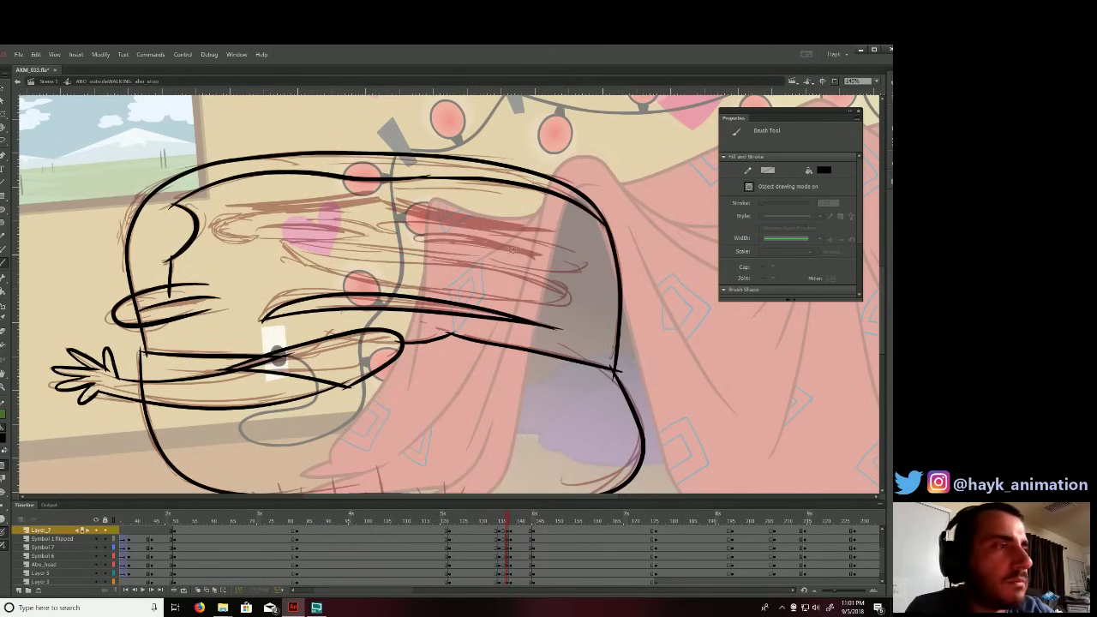
key("comma")
key("period")
key("comma")
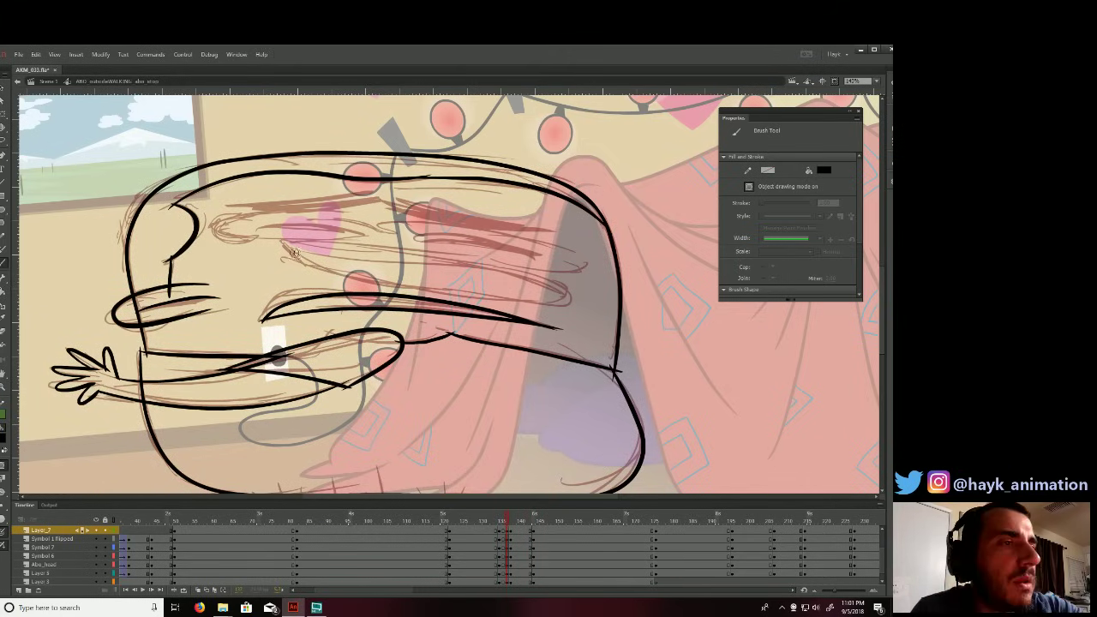
key("period")
key("comma")
key("period")
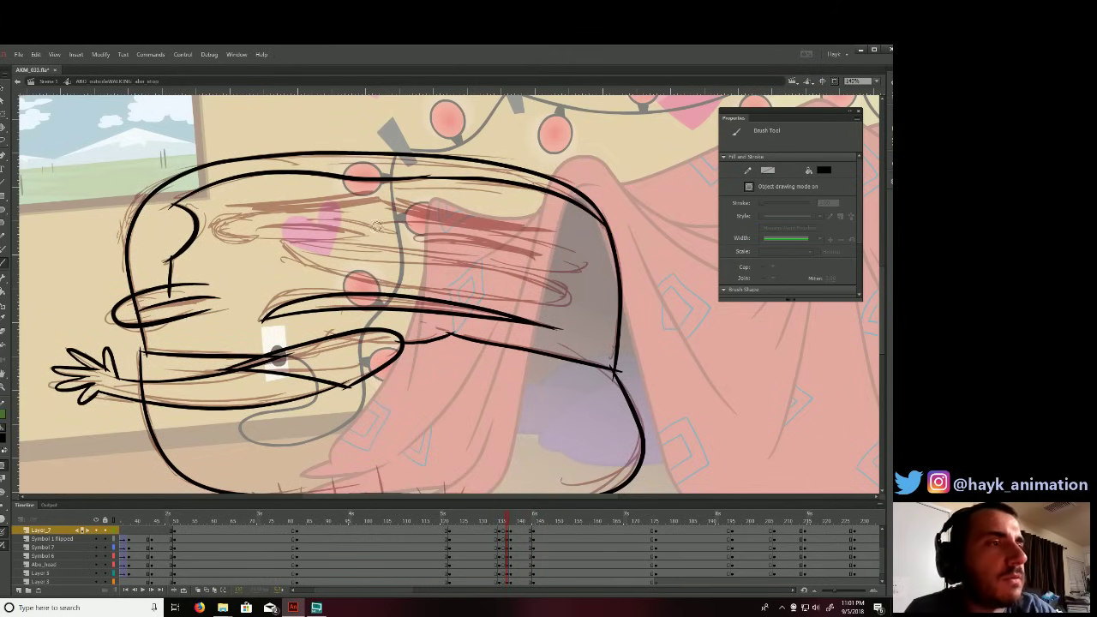
Ink the long stretched nose loop across the middle of the face, leaving its upper edge open.
mouse_move(350, 238)
left_mouse_down()
mouse_move(296, 240)
mouse_move(295, 262)
mouse_move(543, 302)
mouse_move(445, 241)
left_mouse_up()
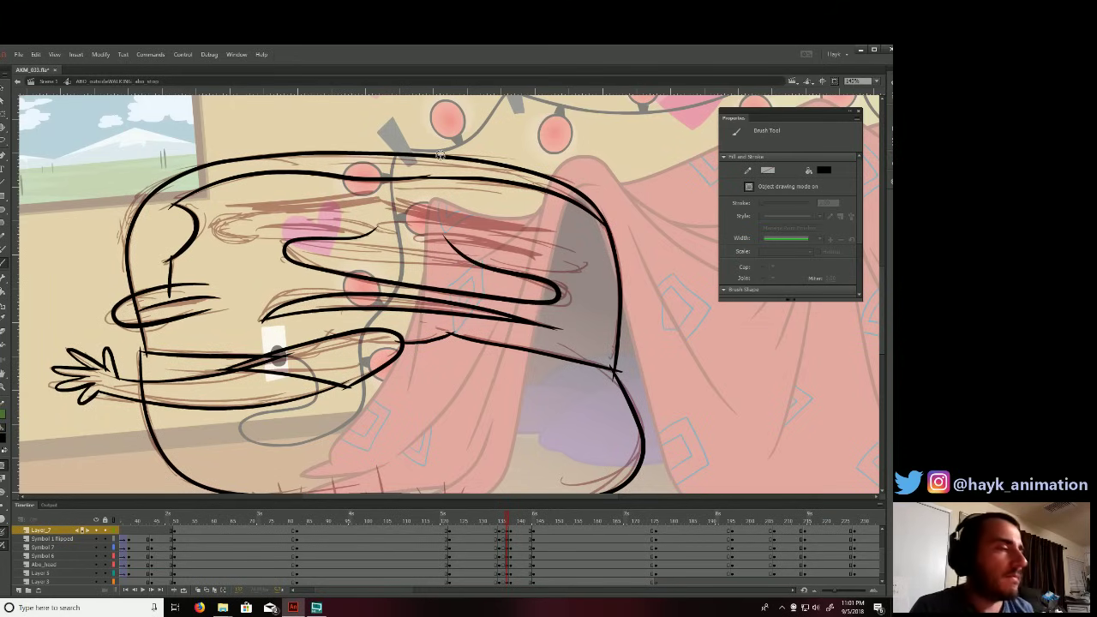
key("comma")
key("period")
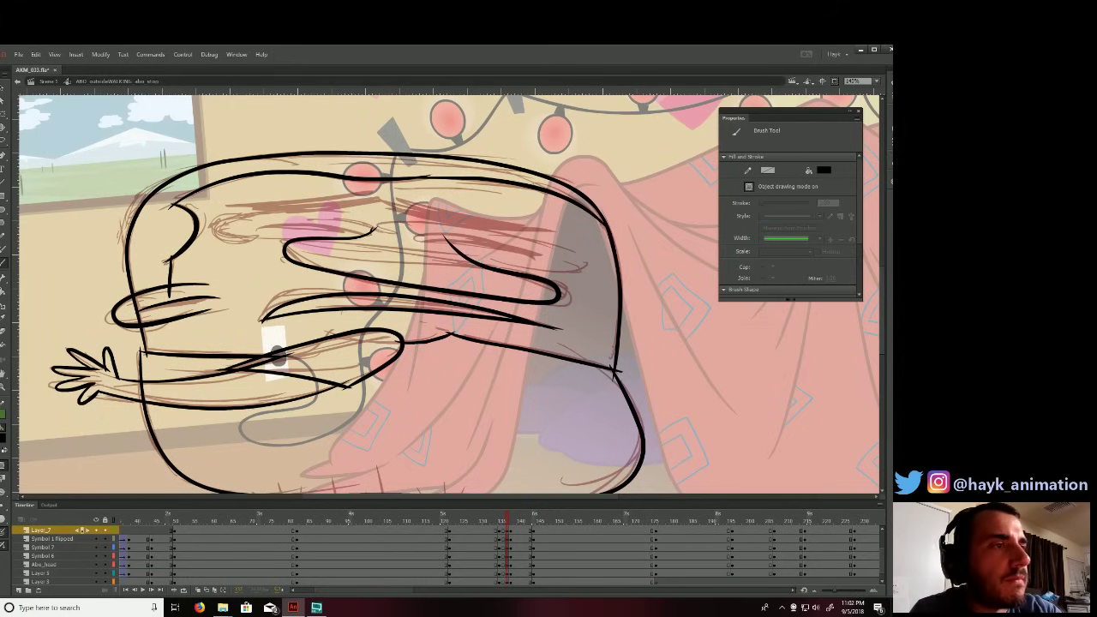
Ink a row of small scalloped strokes across the open upper edge of the stretched nose.
mouse_move(368, 237)
left_mouse_down()
mouse_move(394, 222)
mouse_move(422, 237)
mouse_move(441, 228)
mouse_move(431, 245)
mouse_move(447, 234)
left_mouse_up()
key("comma")
key("period")
key("ctrl+z")
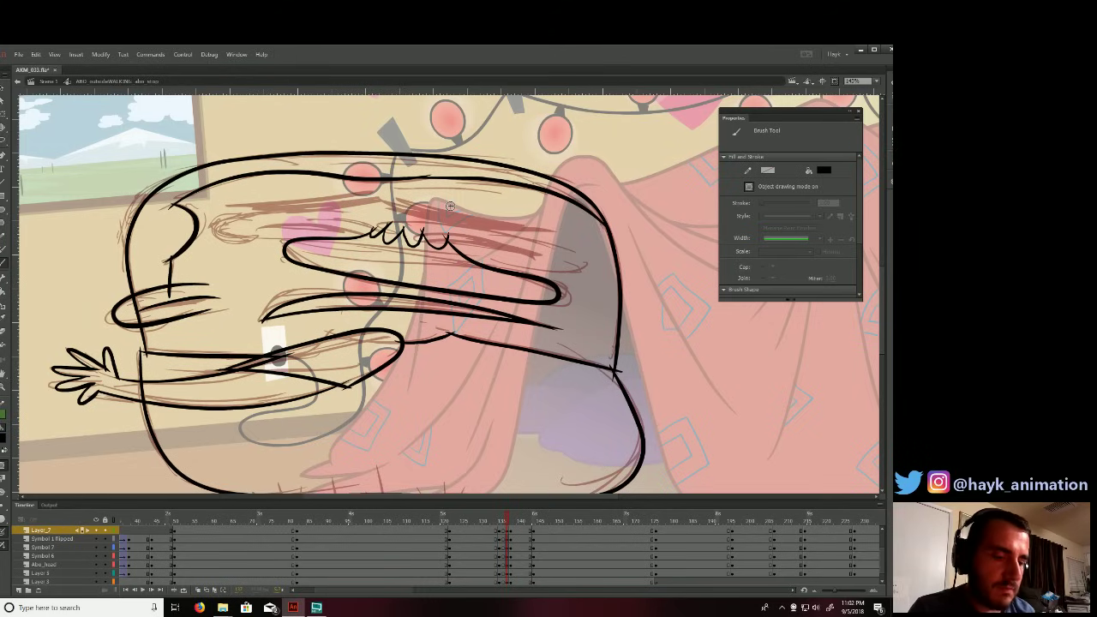
Flip through the adjacent frames to examine how the stretched nose bridges the two poses.
key("comma")
key("period")
key("period")
key("comma")
key("comma")
key("period")
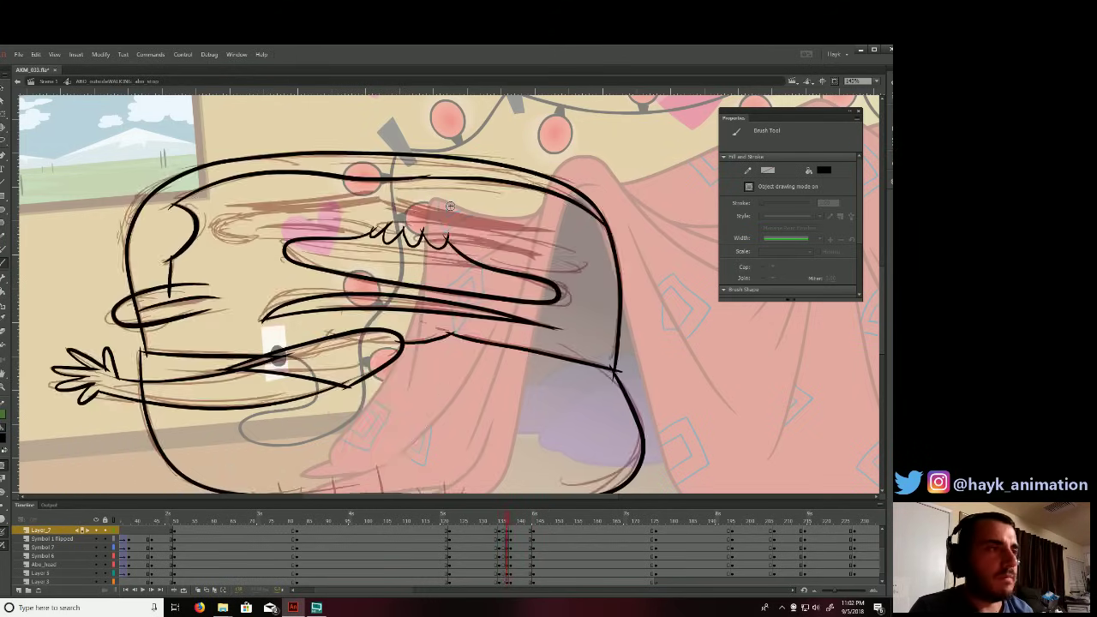
key("comma")
key("period")
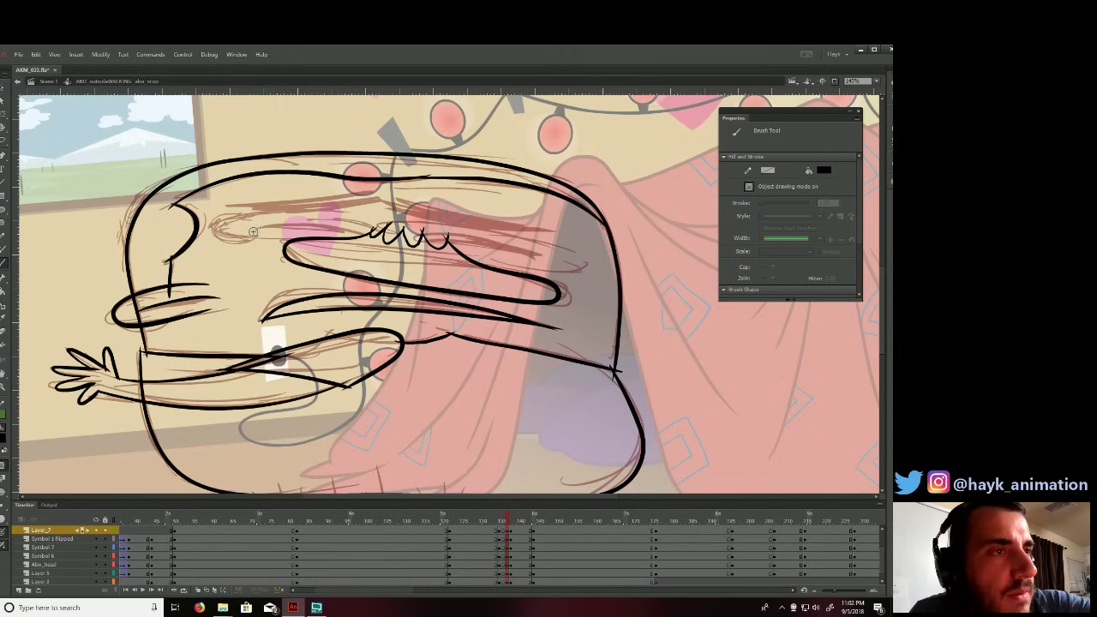
Ink the streaked closed-eye lines on both sides of the scalloped strokes, checking them against the neighbouring poses.
left_click_drag(270, 227, 351, 229)
key("comma")
key("period")
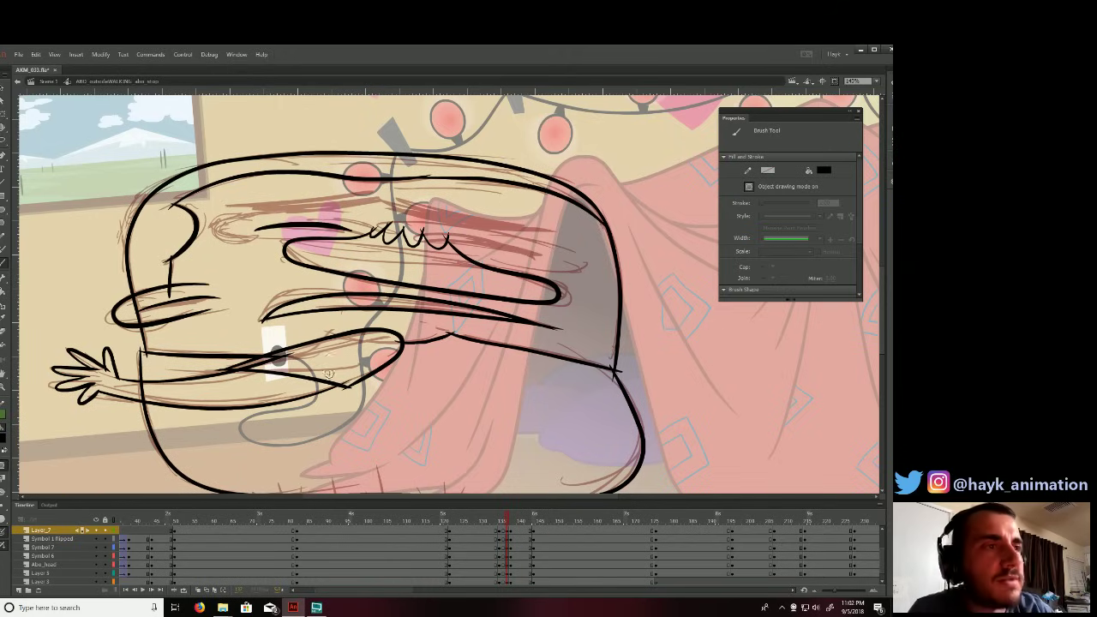
key("period")
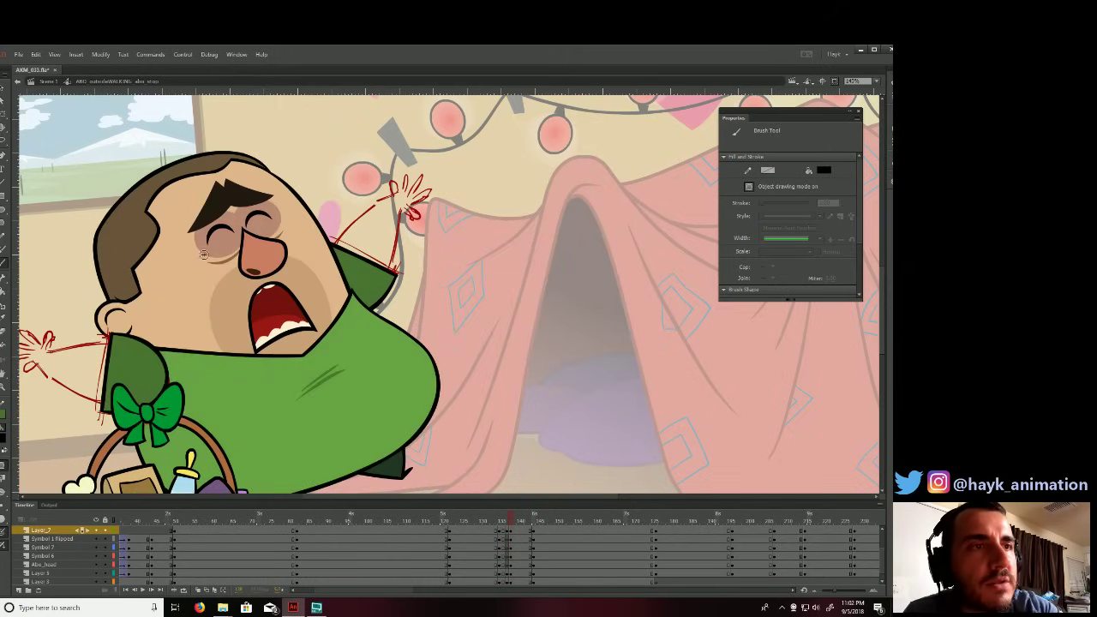
key("comma")
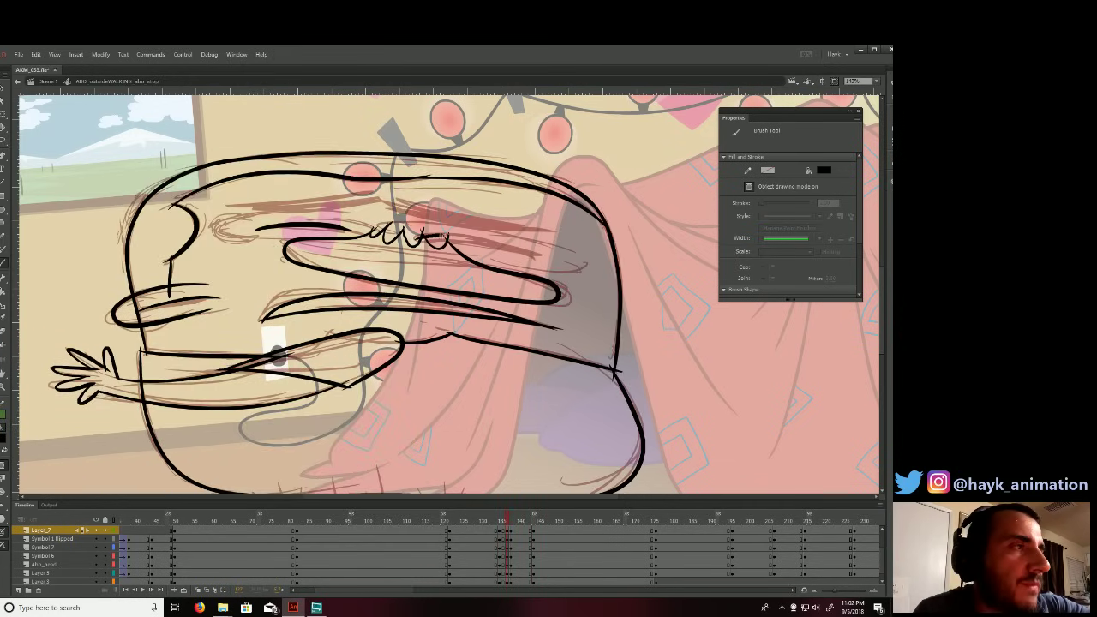
left_click_drag(443, 236, 524, 255)
key("ctrl+z")
key("period")
key("comma")
key("period")
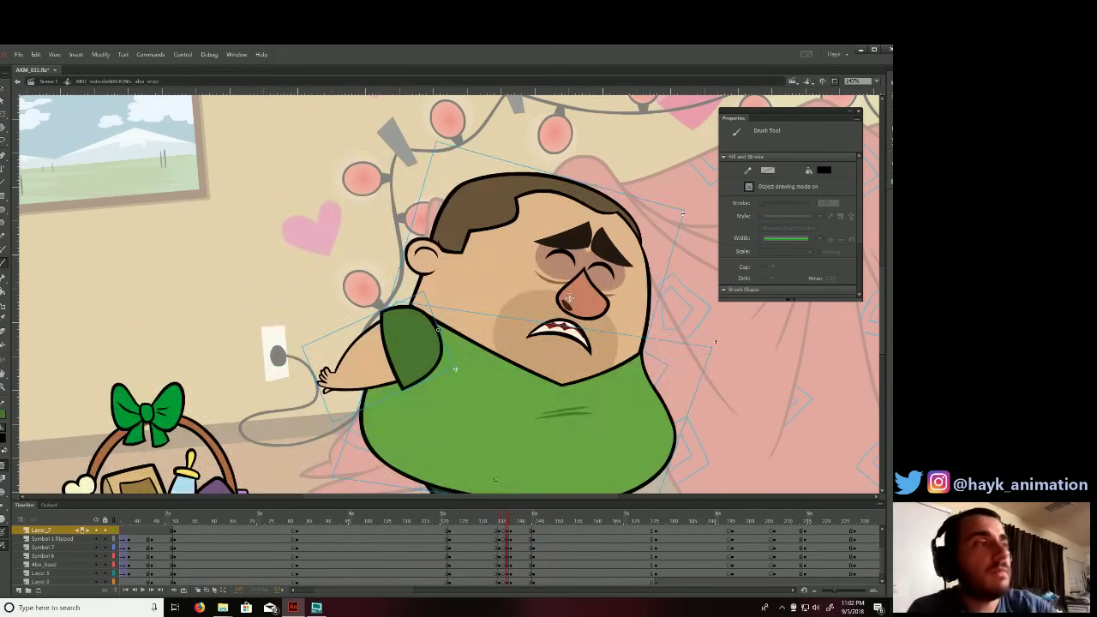
key("comma")
Ink the two stretched, tapering eyebrows above the eye lines, with jagged strokes at their inner ends.
left_click_drag(421, 217, 553, 232)
mouse_move(391, 201)
left_mouse_down()
mouse_move(392, 221)
mouse_move(464, 216)
mouse_move(538, 230)
left_mouse_up()
key("period")
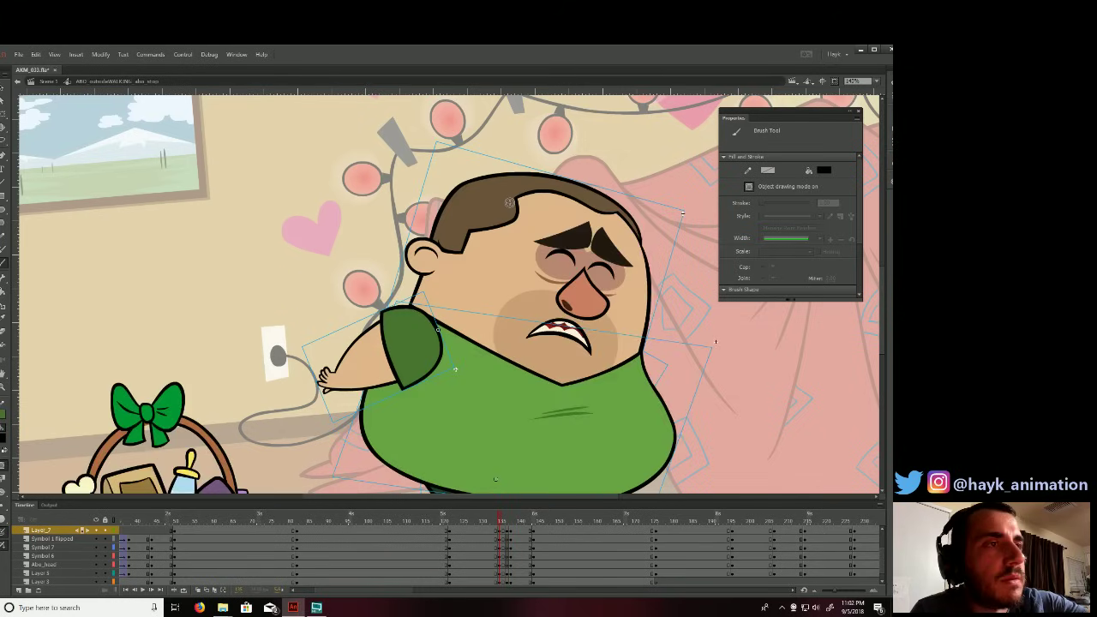
key("comma")
mouse_move(219, 208)
left_mouse_down()
mouse_move(377, 211)
mouse_move(373, 191)
mouse_move(389, 190)
left_mouse_up()
left_click_drag(242, 210, 384, 185)
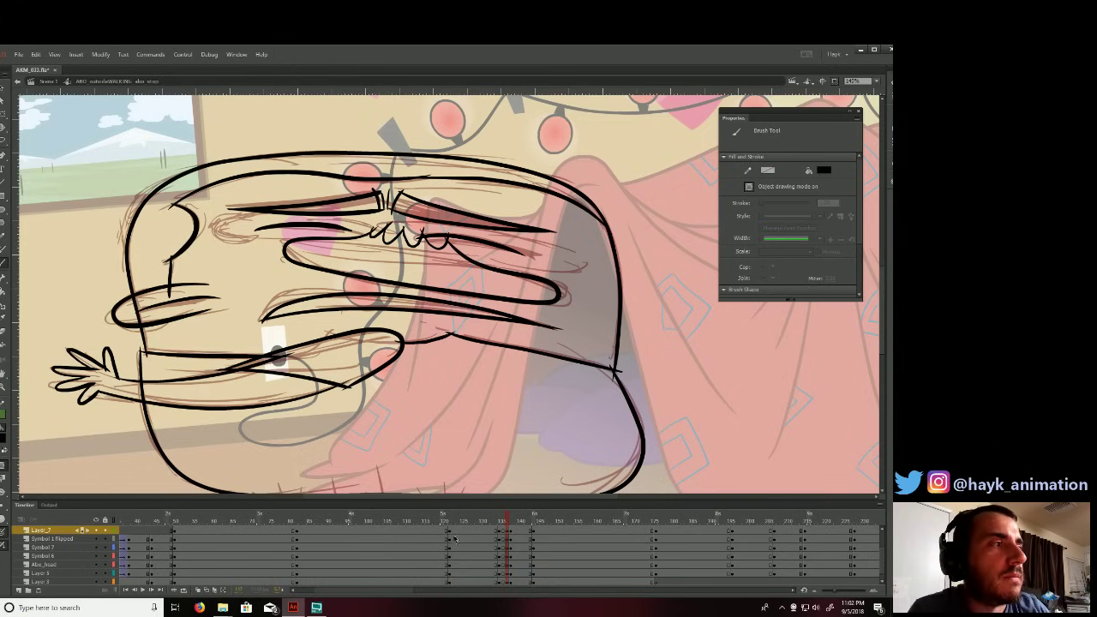
Rotate the canvas and outline a narrow green shape inside the stretched nose with the Pencil tool.
mouse_move(633, 374)
left_mouse_down()
mouse_move(681, 353)
mouse_move(687, 305)
left_mouse_up()
key("shift+space")
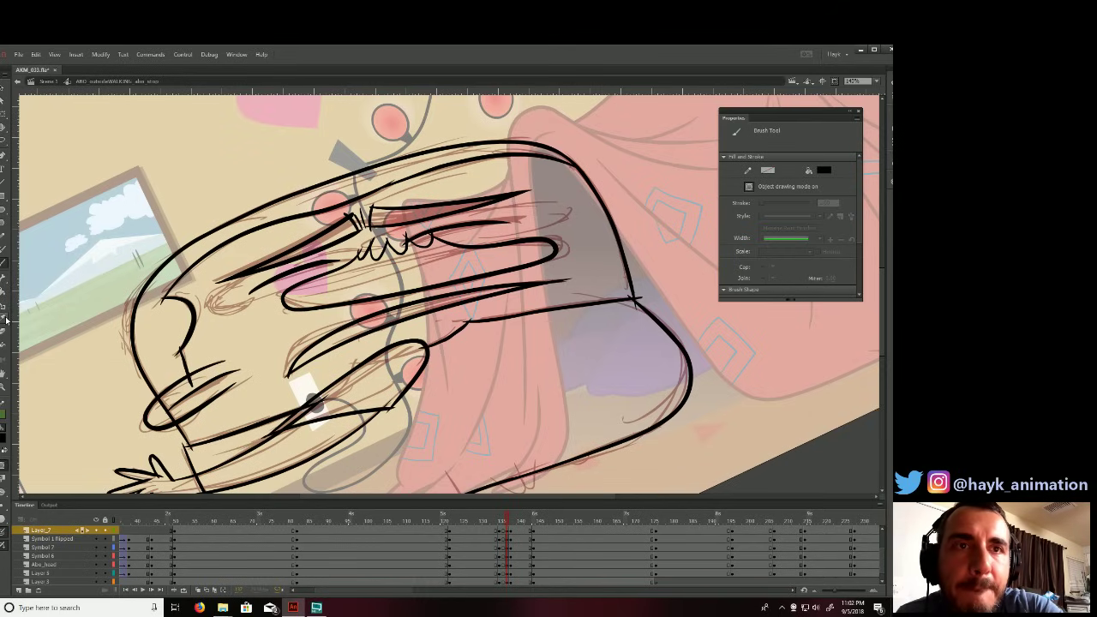
left_click(9, 248)
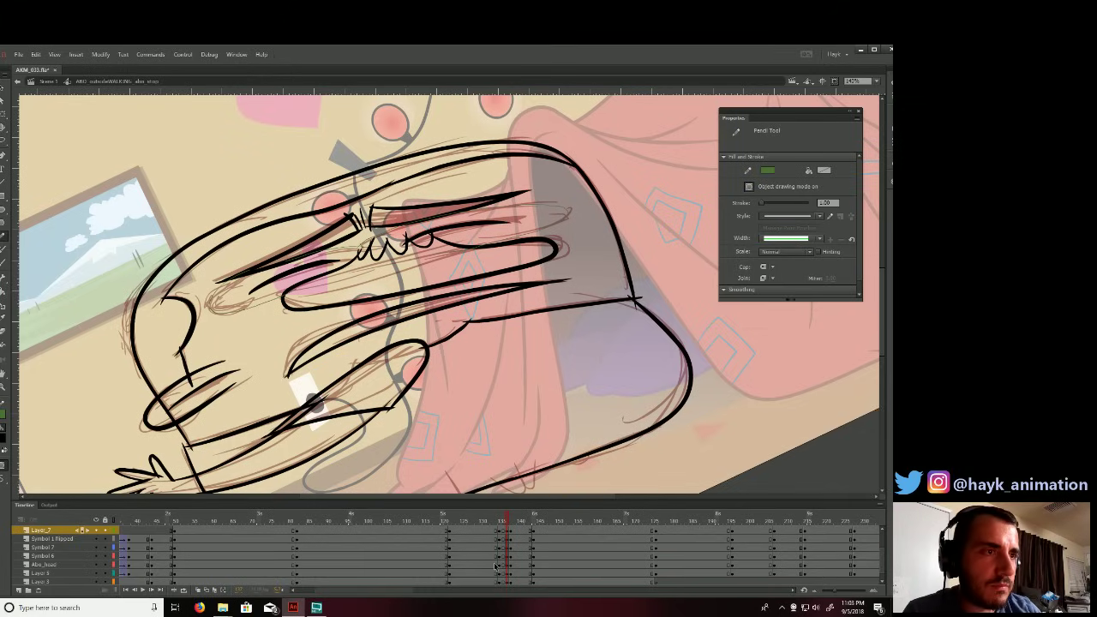
key(".")
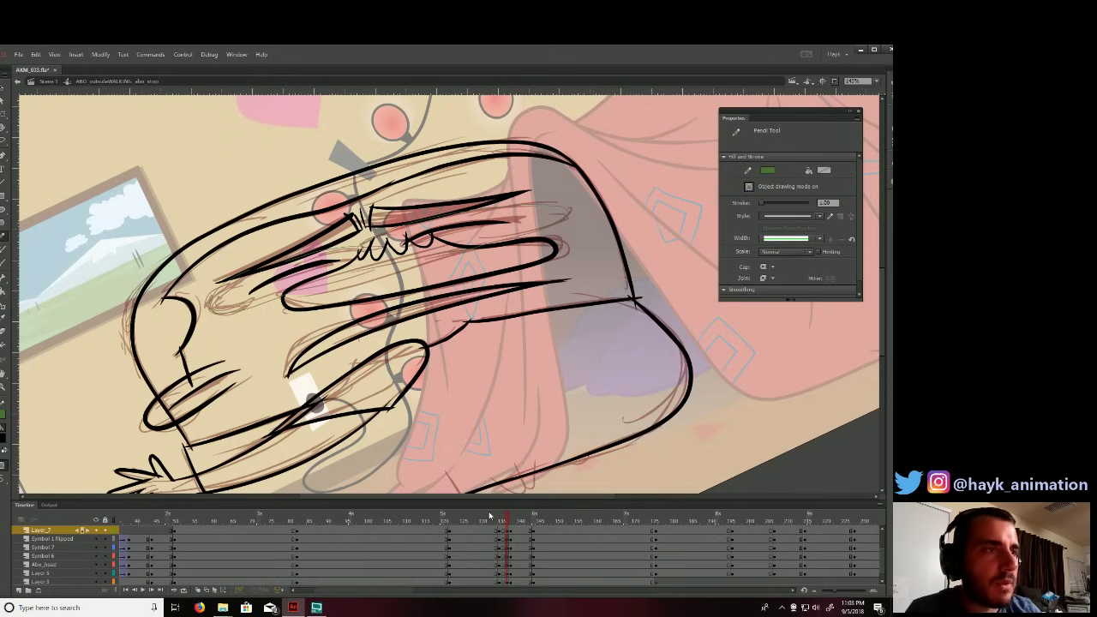
key(".")
key(".")
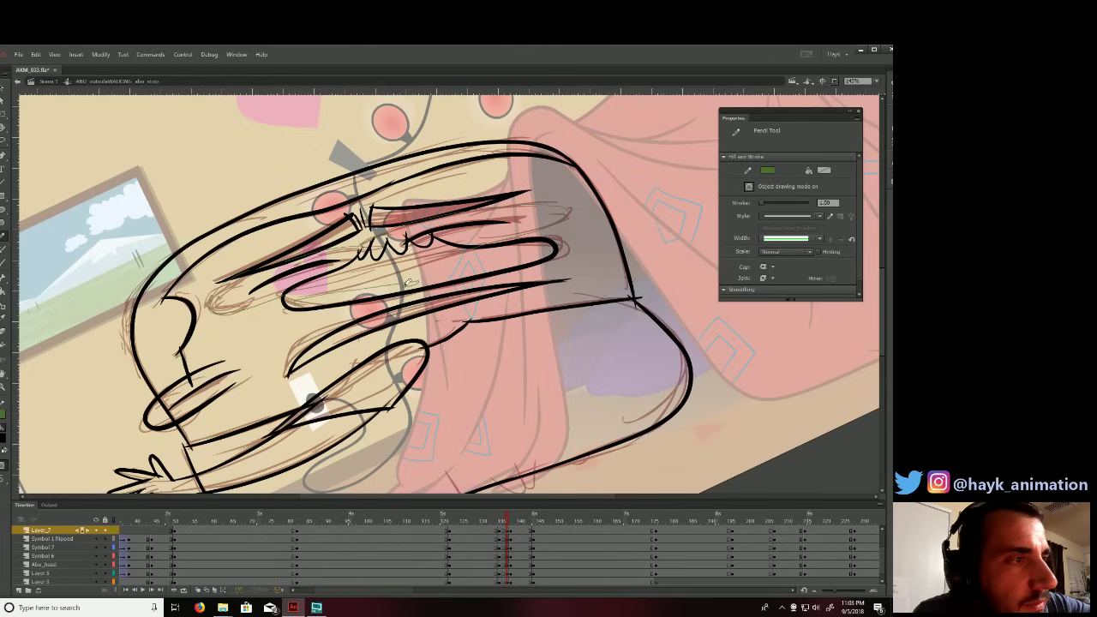
key("period")
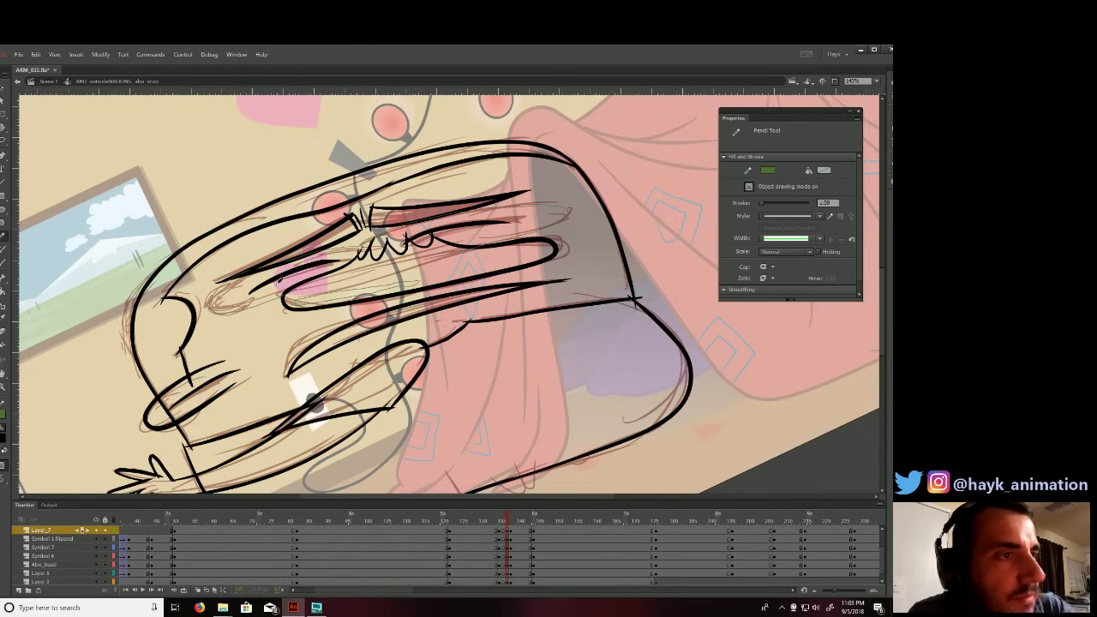
key("comma")
key("period")
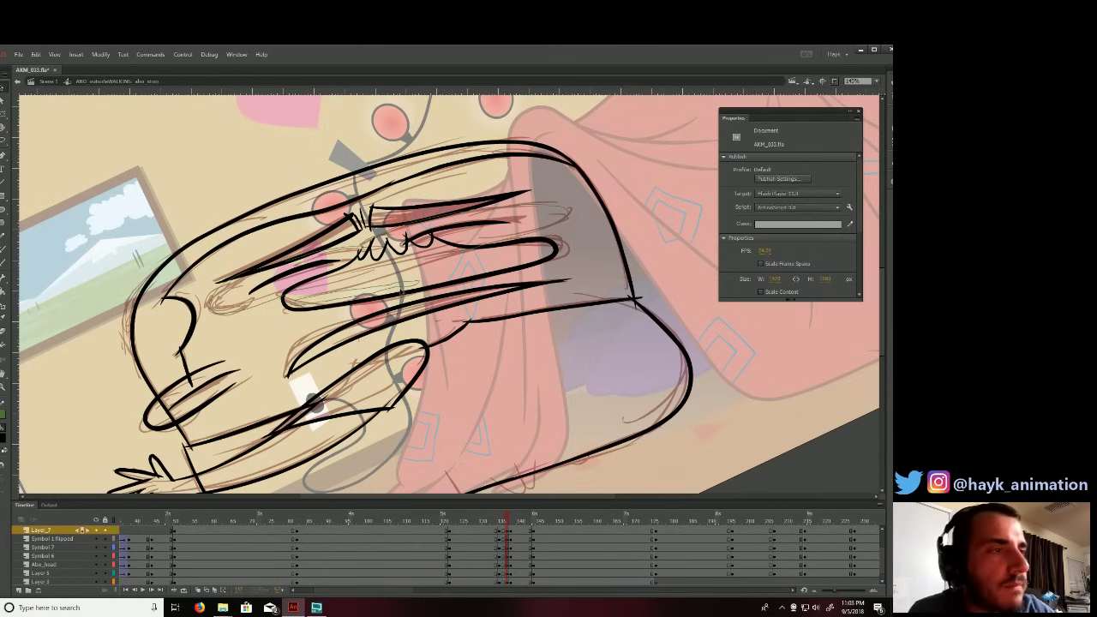
Smooth the narrow green outline inside the stretched nose, then leave its drawing object.
key("comma")
double_click(406, 293)
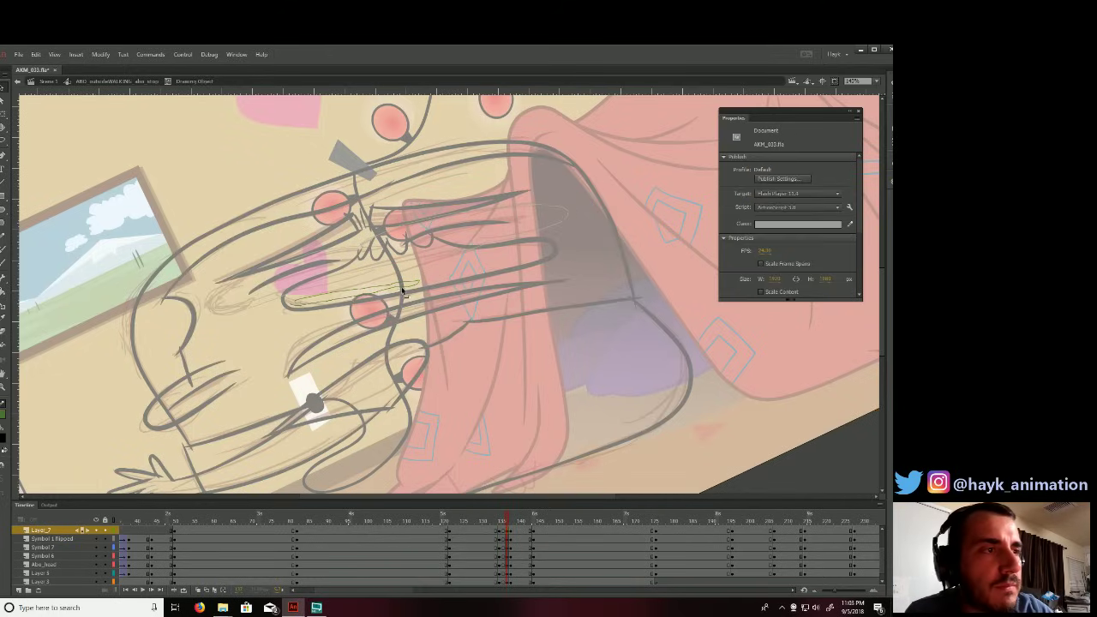
left_click(2, 478)
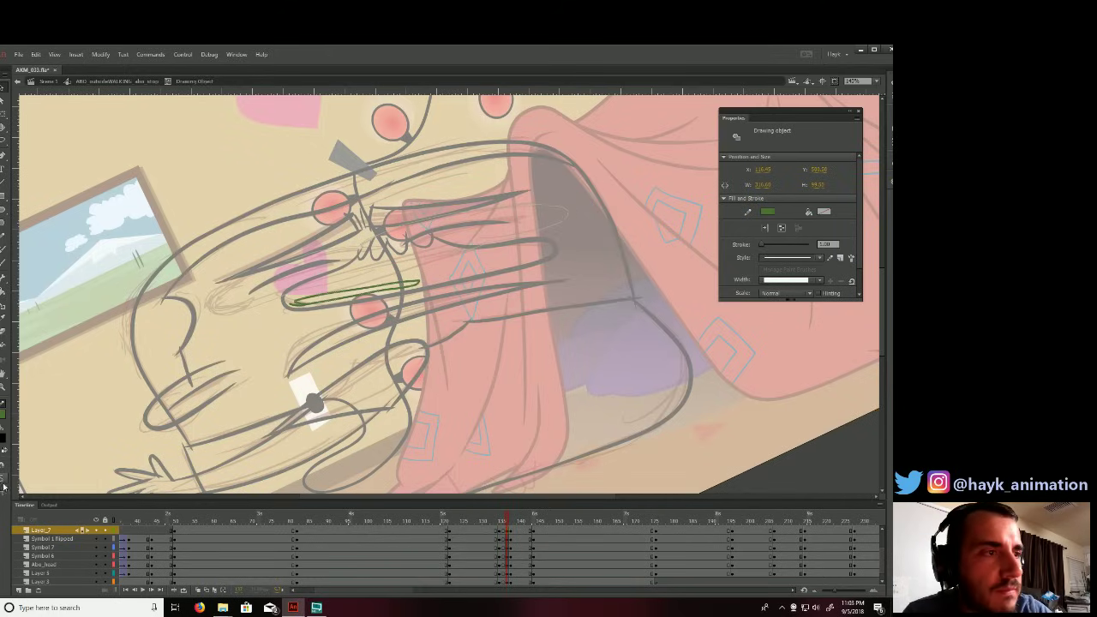
left_click(419, 353)
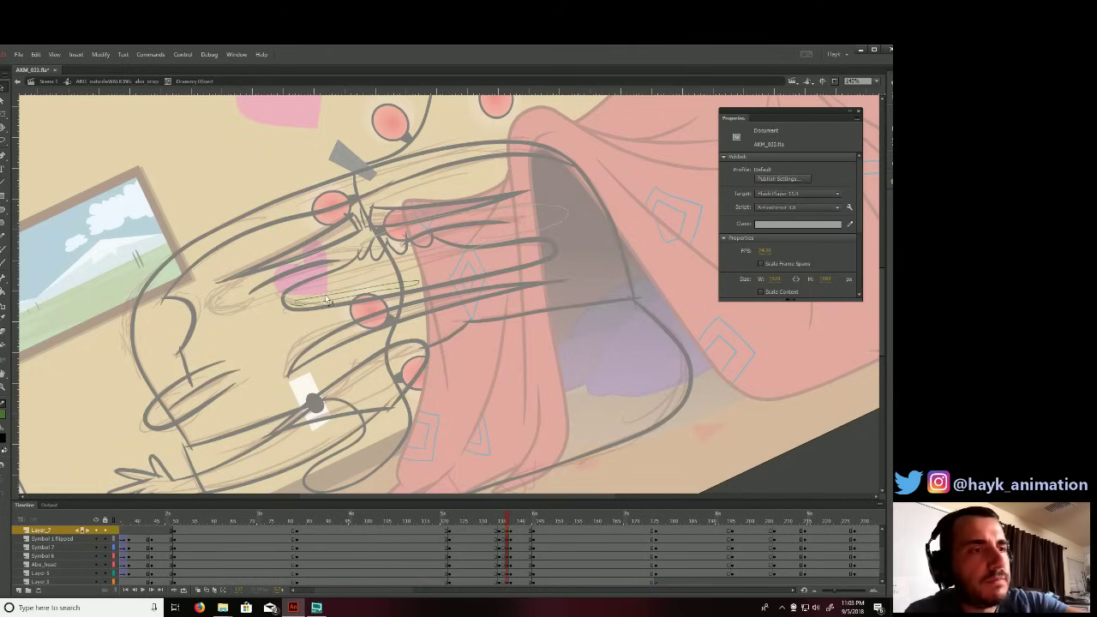
left_click(303, 309)
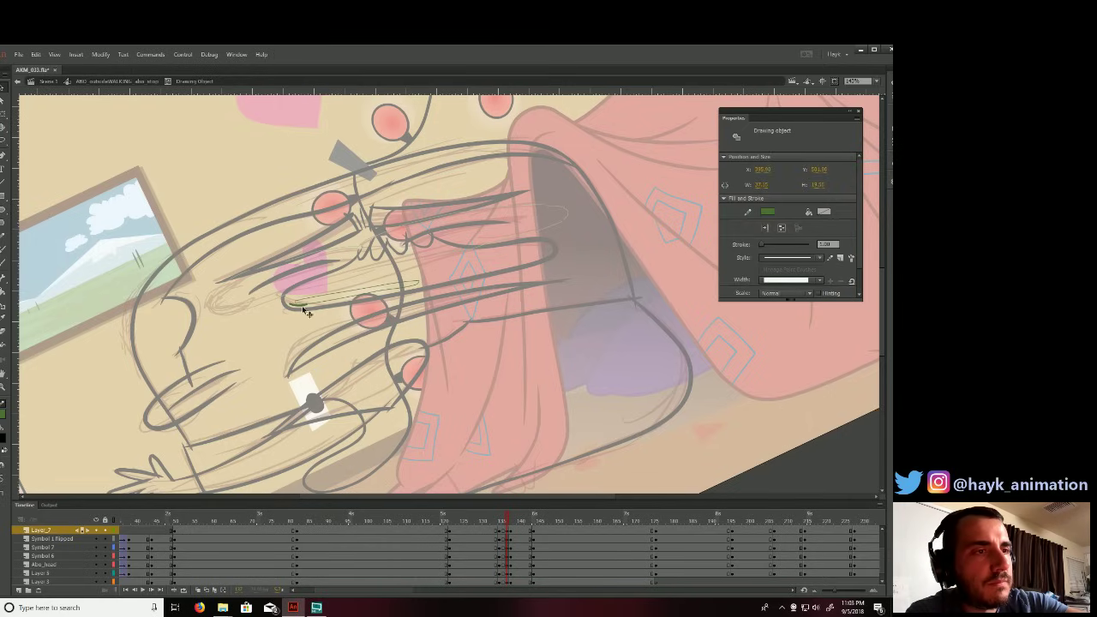
key("ctrl+shift+a")
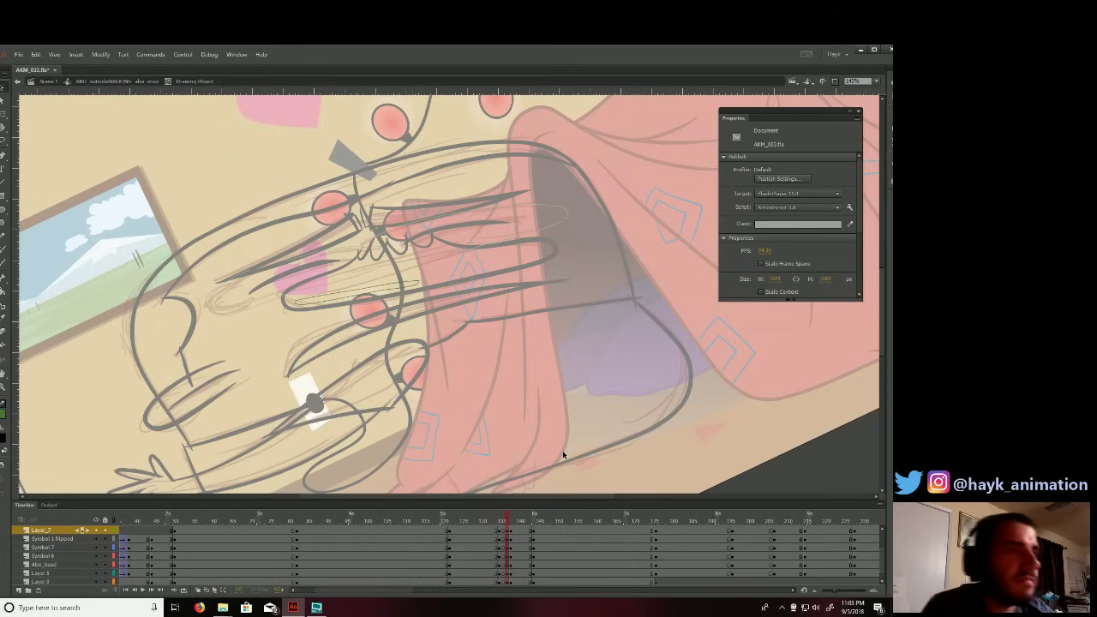
left_click_drag(535, 291, 538, 294)
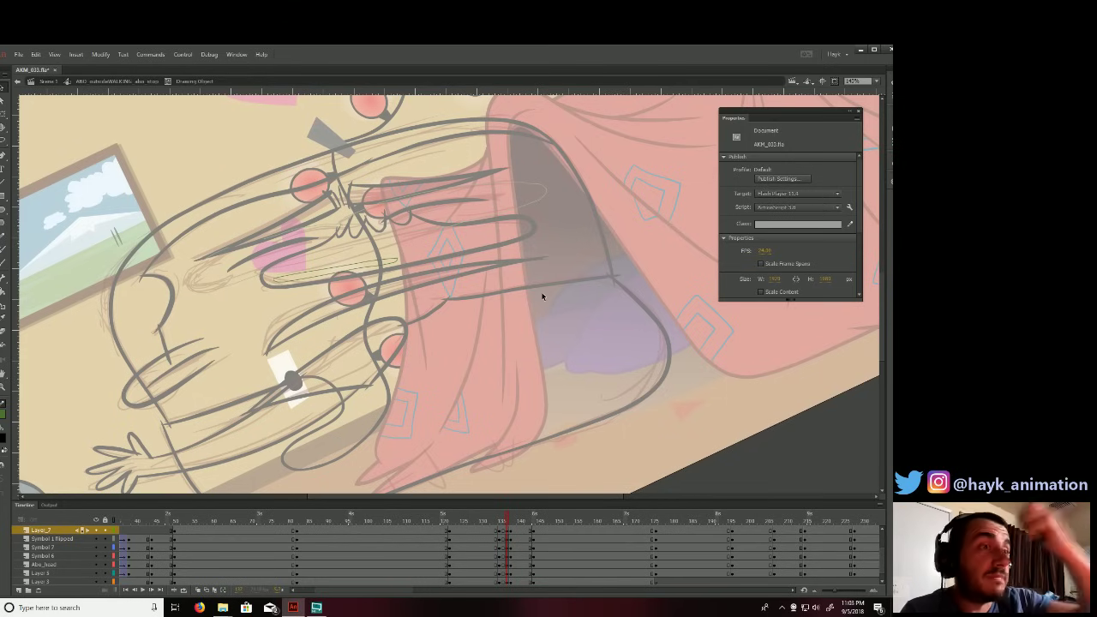
double_click(566, 230)
Ink the repeated jagged foot spikes along the underside of the stretched body with the Brush tool.
left_click_drag(555, 415, 574, 377)
scroll(600, 377, "down", 3)
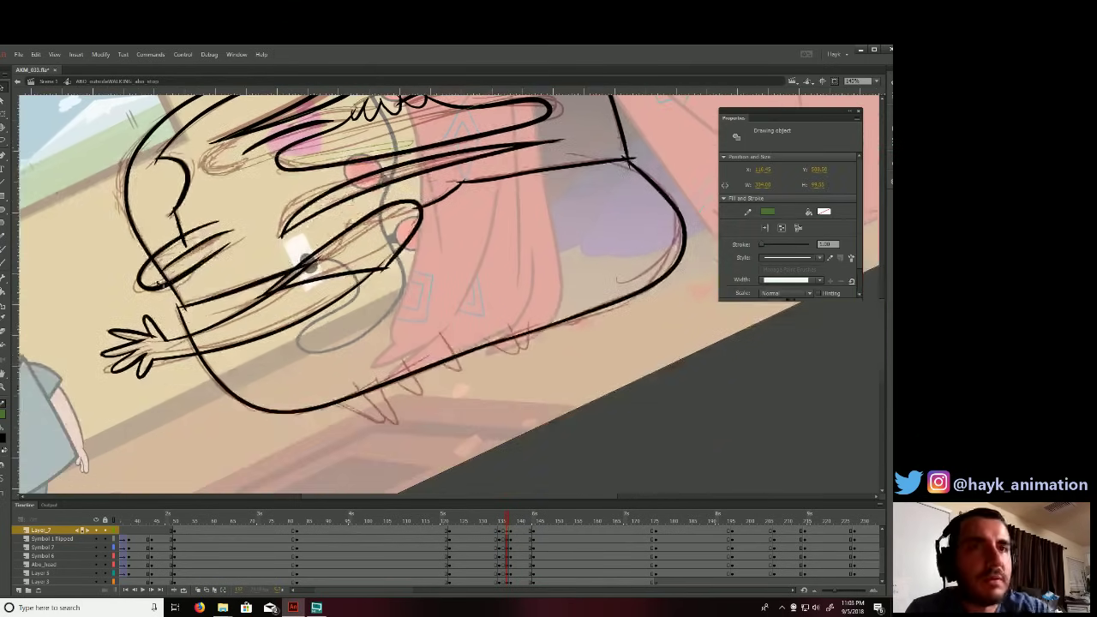
left_click(4, 263)
mouse_move(334, 401)
left_mouse_down()
mouse_move(390, 420)
mouse_move(381, 388)
mouse_move(403, 387)
mouse_move(410, 369)
mouse_move(447, 367)
mouse_move(450, 353)
mouse_move(514, 354)
left_mouse_up()
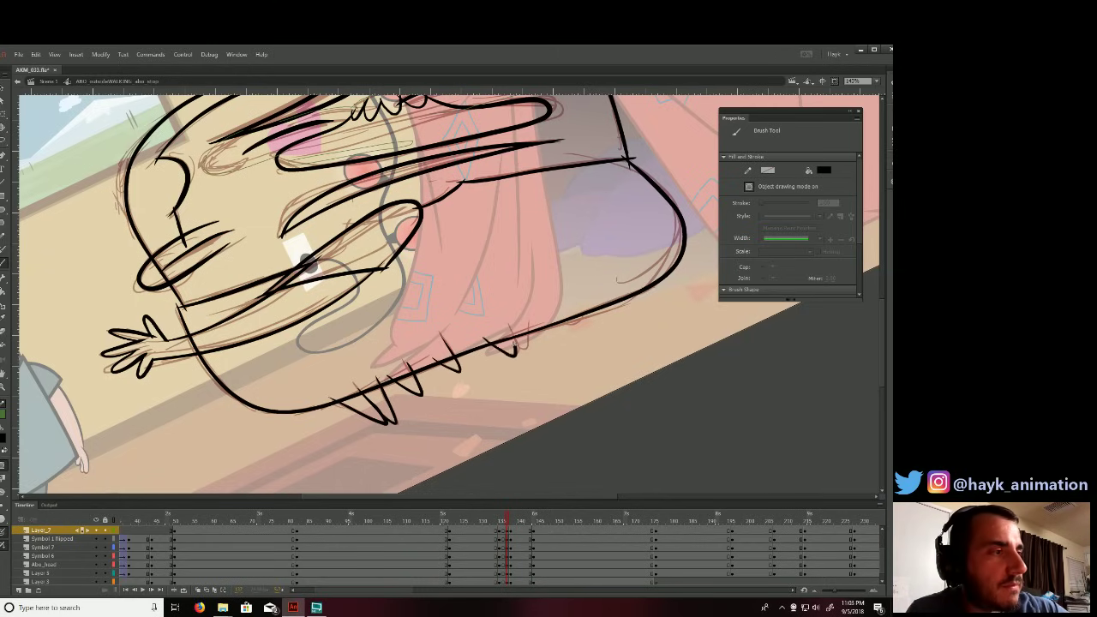
left_click_drag(514, 309, 523, 352)
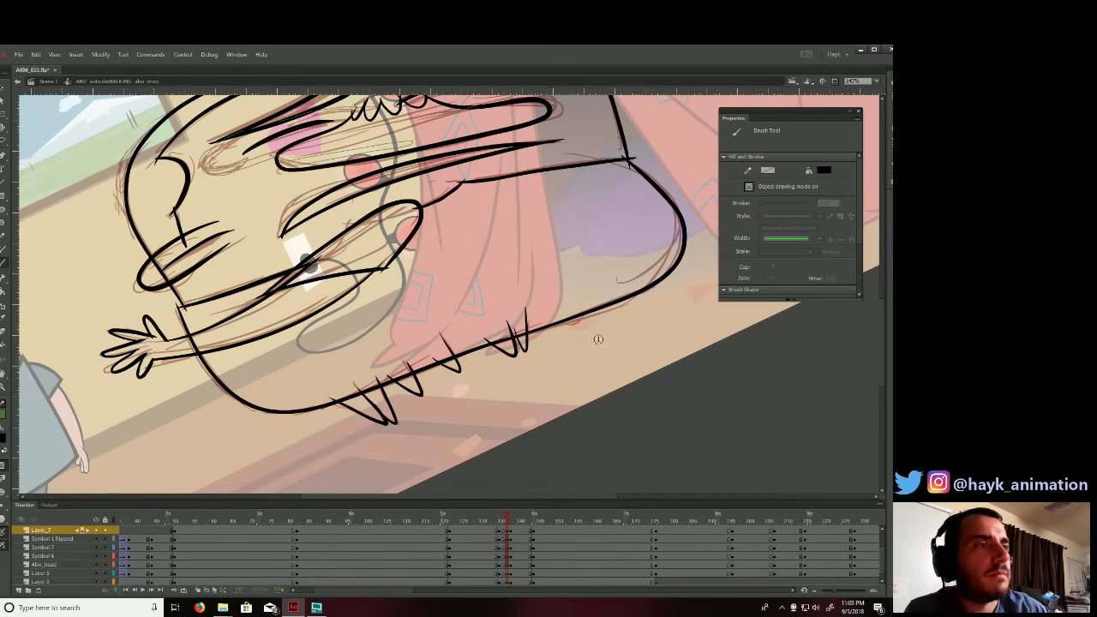
Compare the smear with the following pose and brush thin horizontal streak lines beneath the feet.
key("ctrl+minus")
left_click_drag(595, 369, 593, 373)
left_click(515, 521)
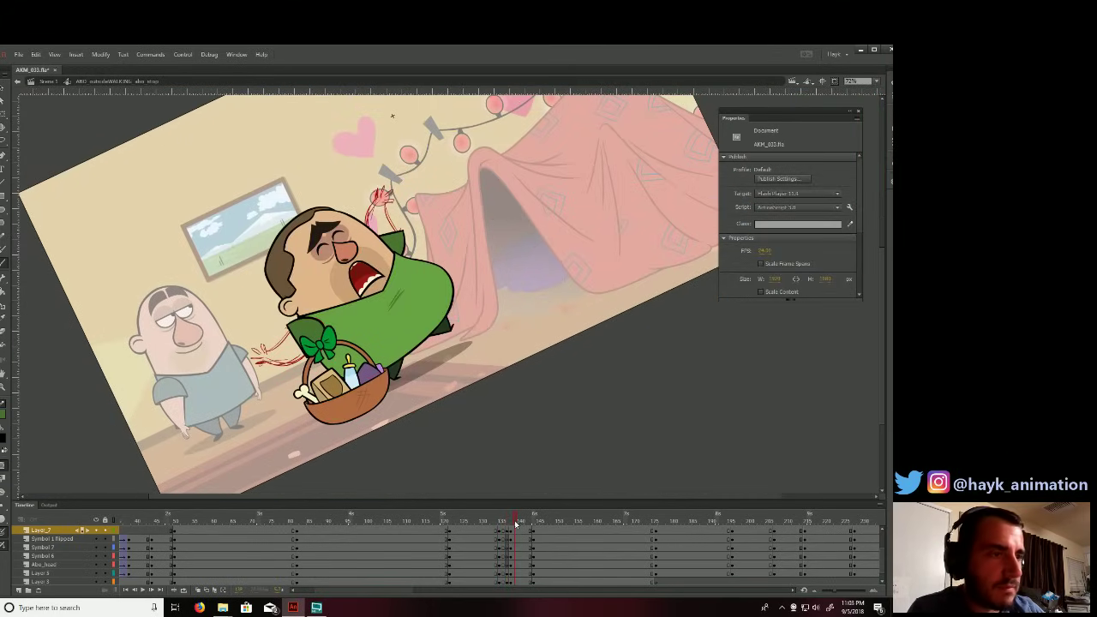
left_click(507, 524)
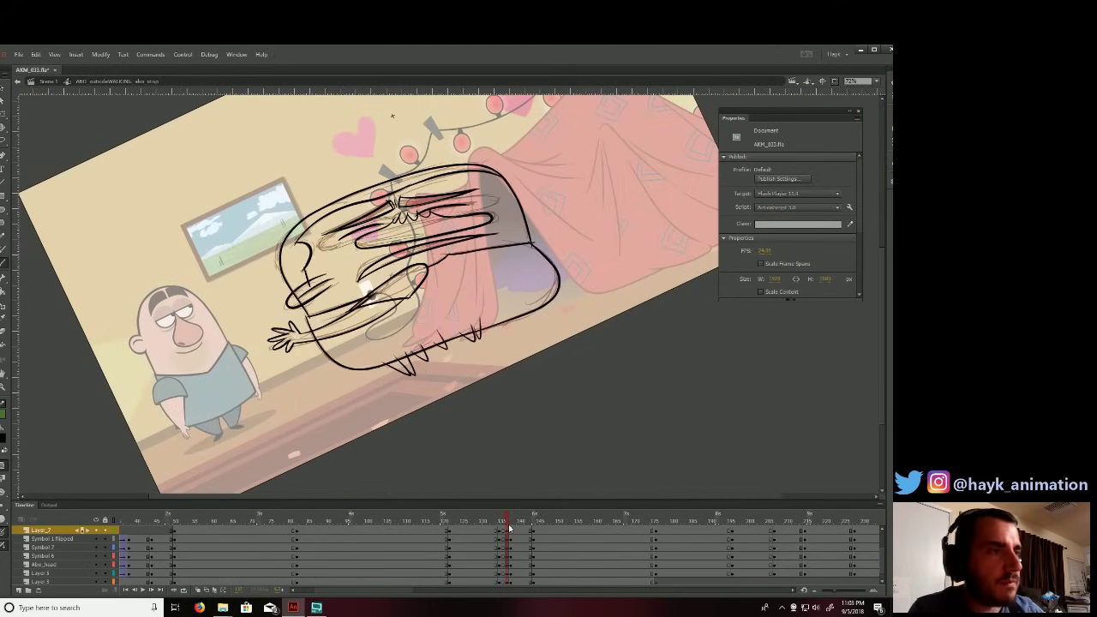
key("b")
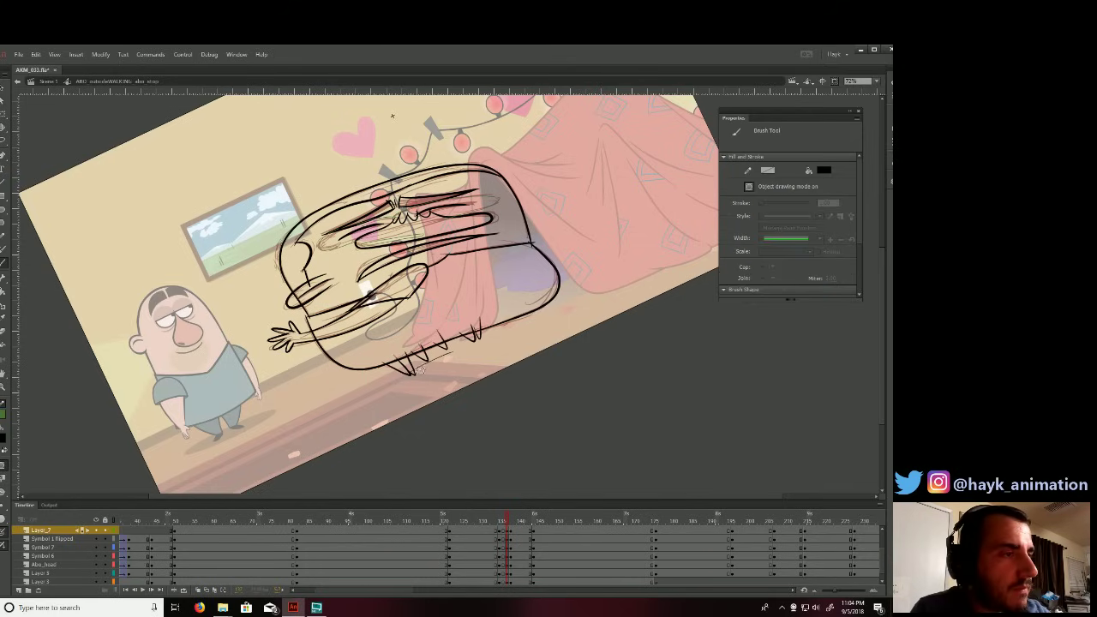
left_click_drag(419, 369, 488, 335)
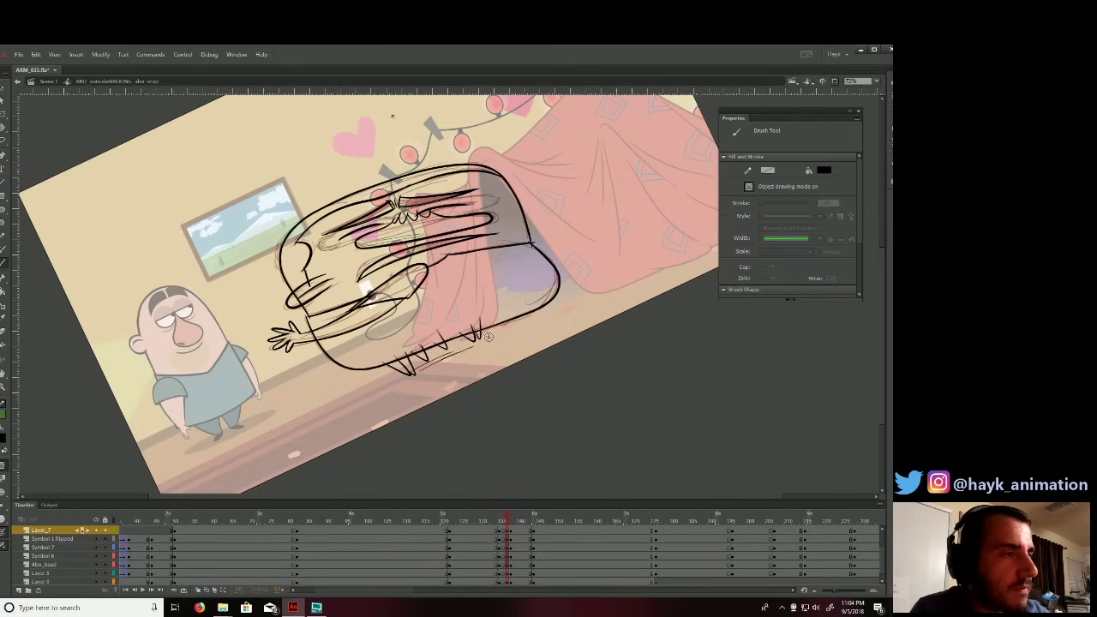
Clear the rough brown sketch from the smear frame on the lowest visible layer.
left_click(510, 582)
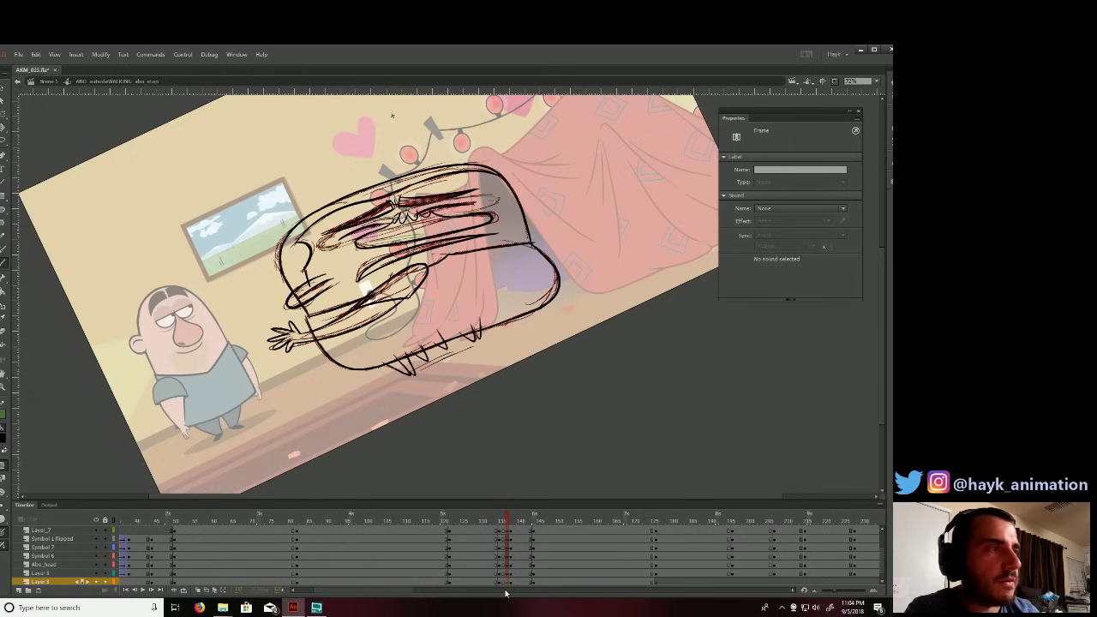
key("b")
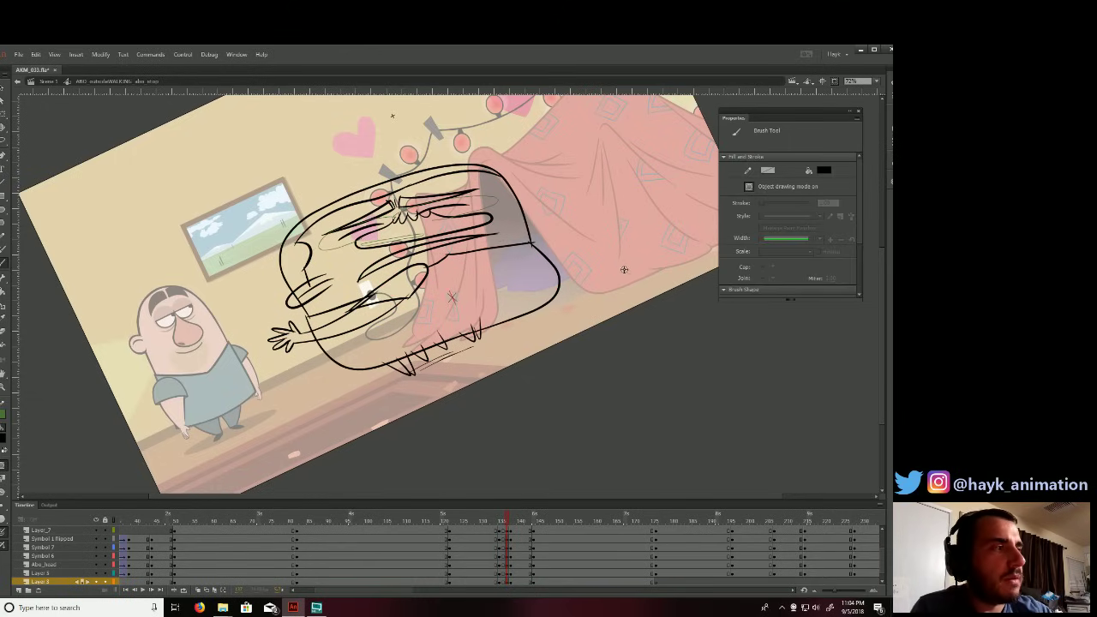
left_click_drag(625, 276, 614, 343)
left_click_drag(605, 300, 597, 359)
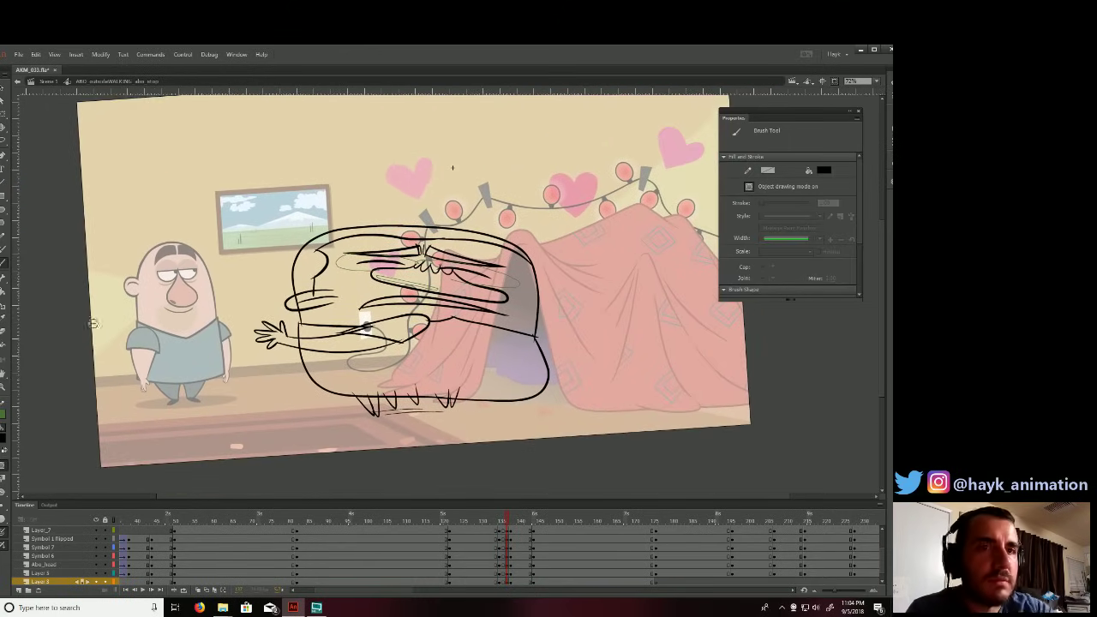
Sample the shirt's green from the earlier pose and try to fill the smear frame's body with it.
left_click(3, 318)
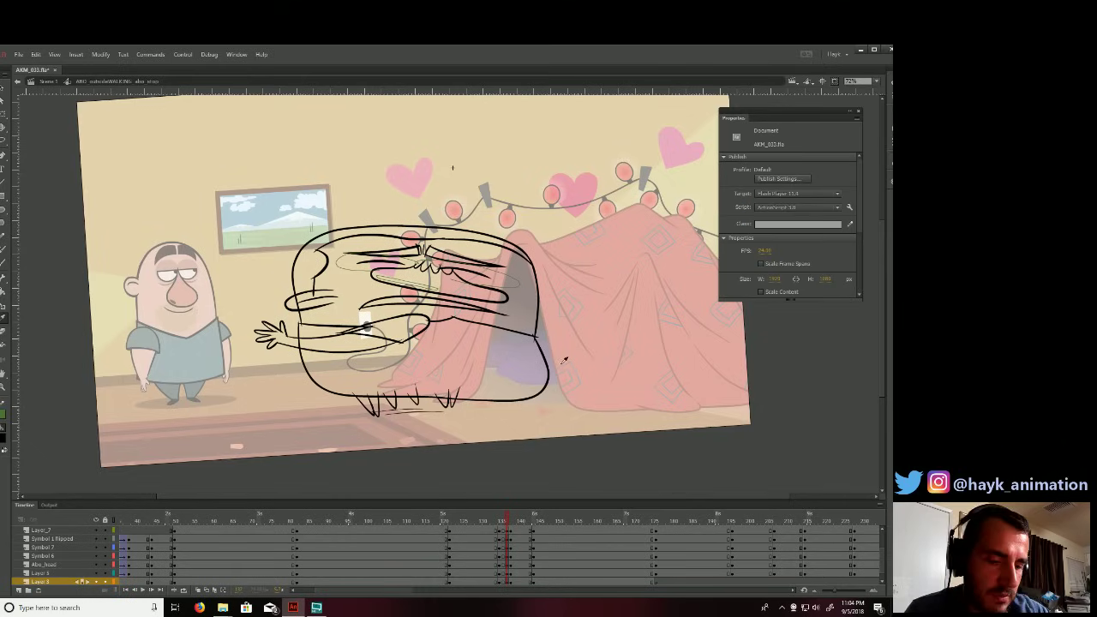
key("comma")
key("comma")
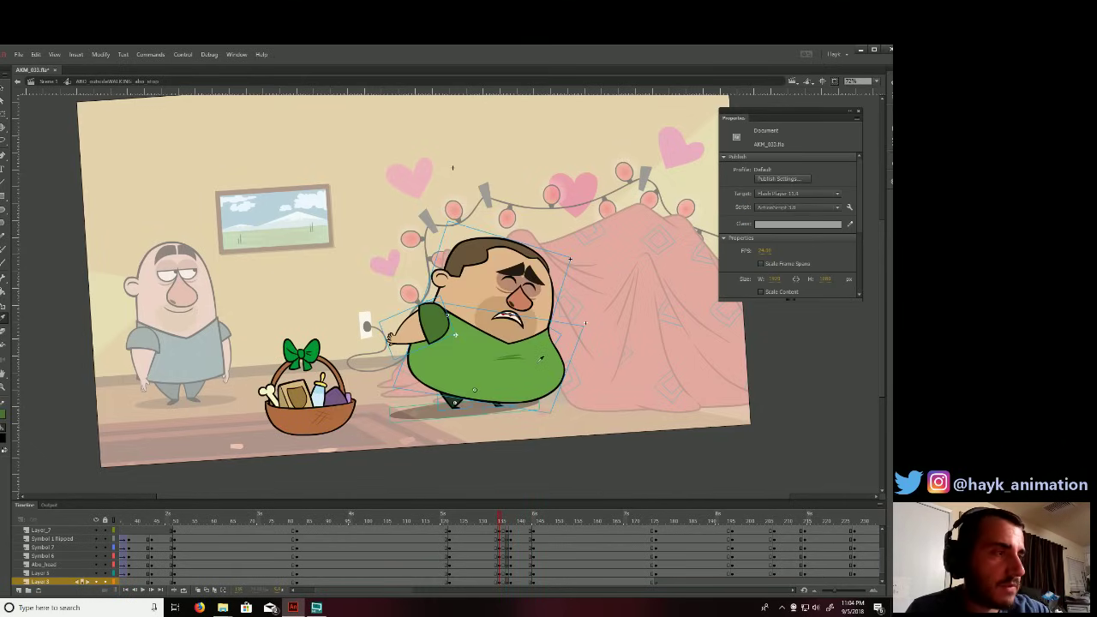
left_click(540, 359)
left_click(3, 291)
key("period")
key("period")
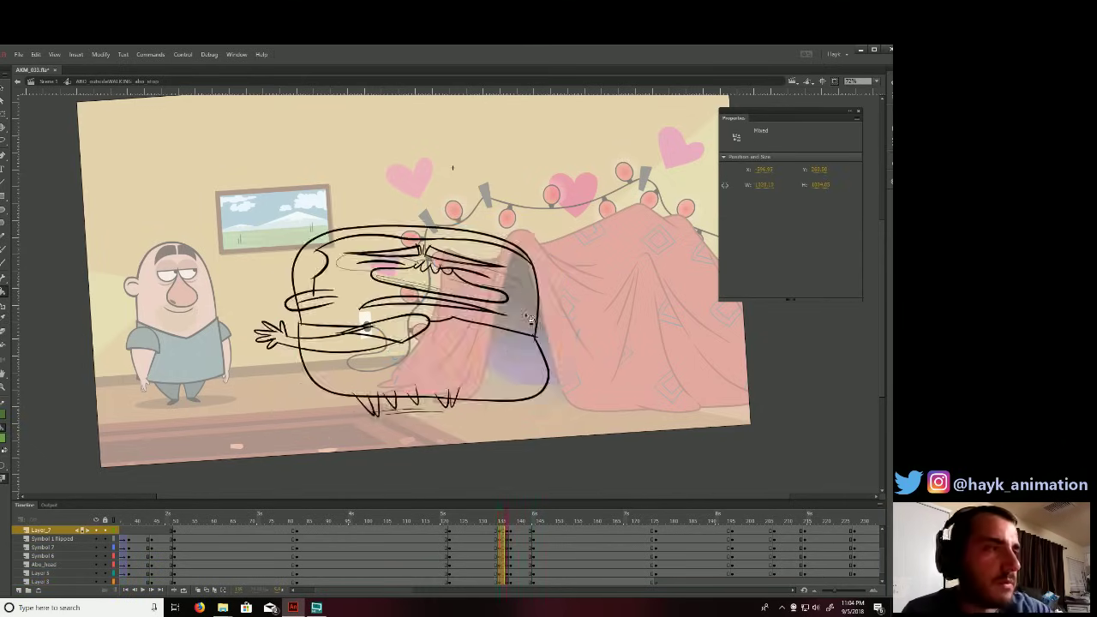
left_click(512, 359)
left_click(3, 87)
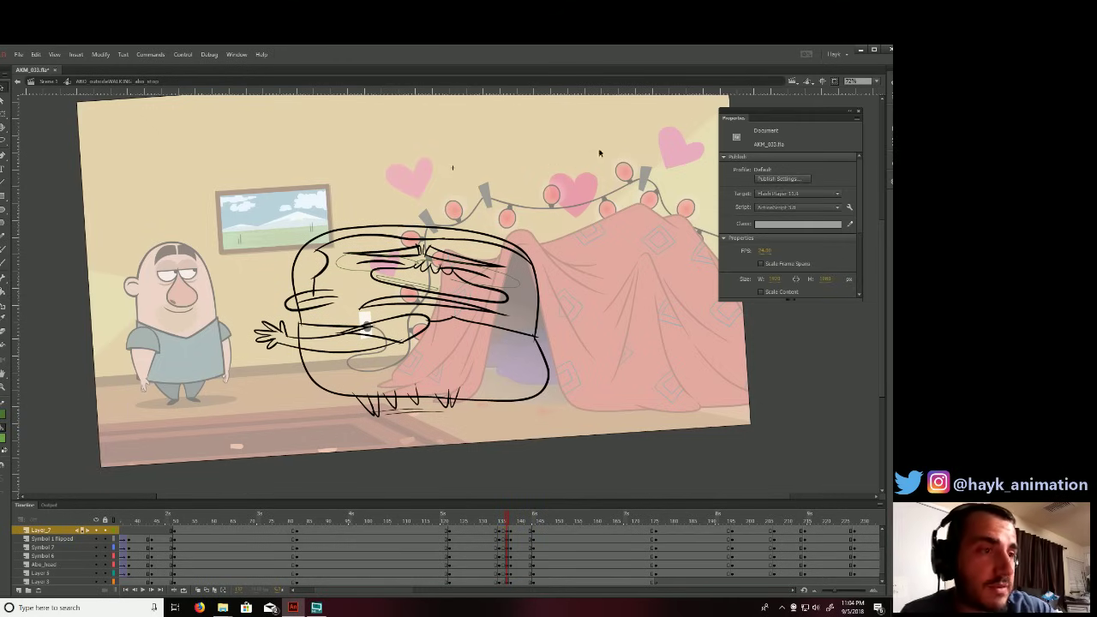
left_click_drag(599, 153, 194, 485)
left_click(603, 368)
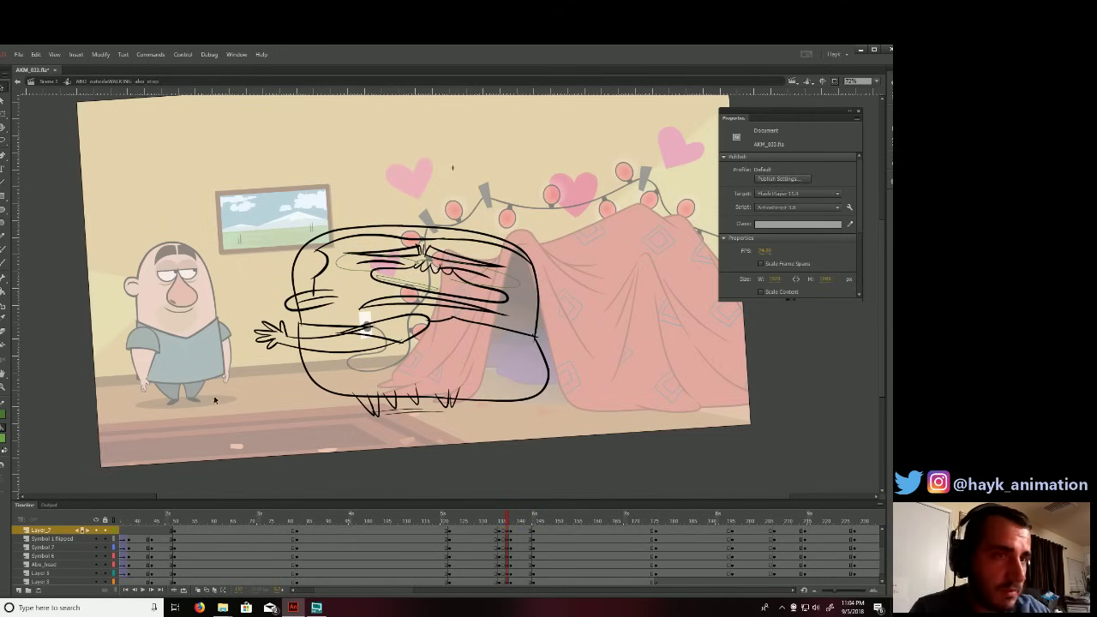
Trim the overshooting upper end of the body outline where it meets the shoulder line.
left_click(3, 386)
left_click_drag(230, 248, 447, 411)
left_click(4, 88)
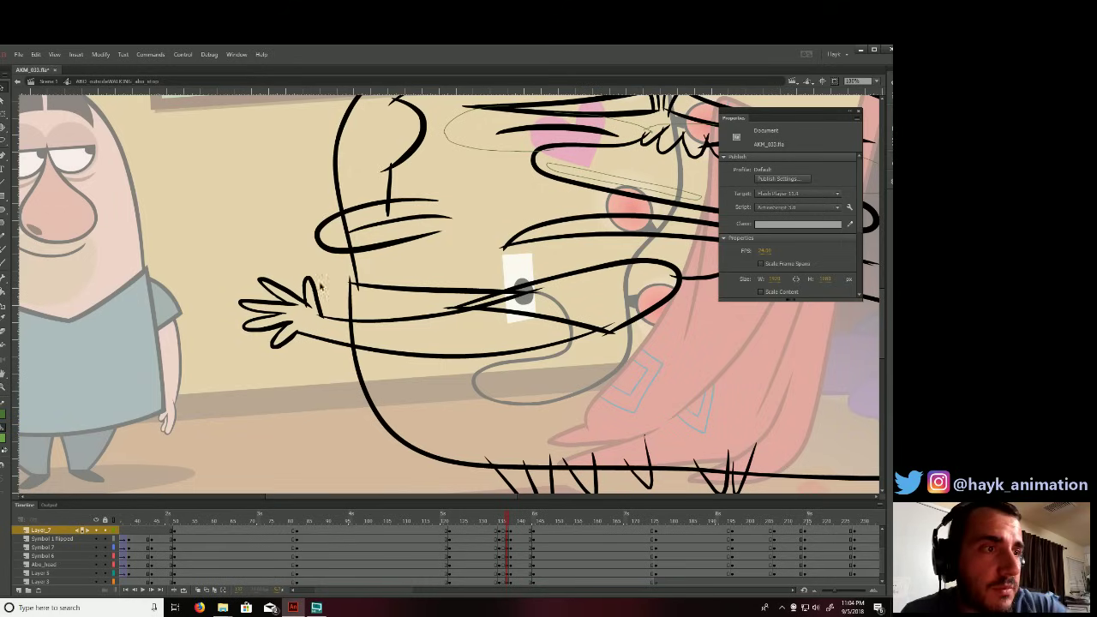
double_click(351, 335)
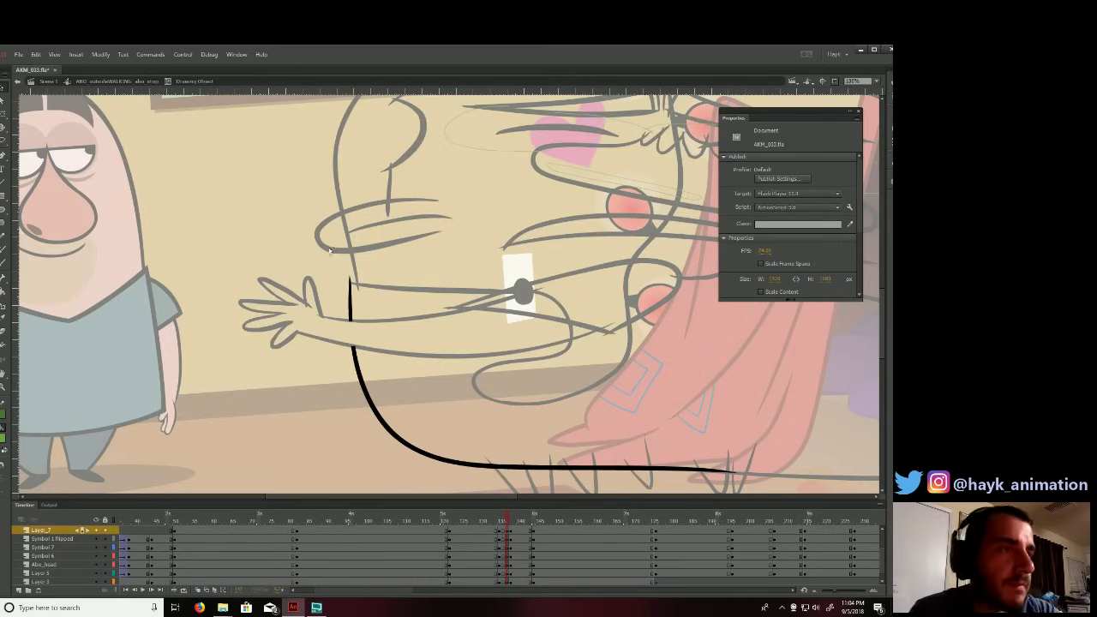
left_click(354, 281)
key("Delete")
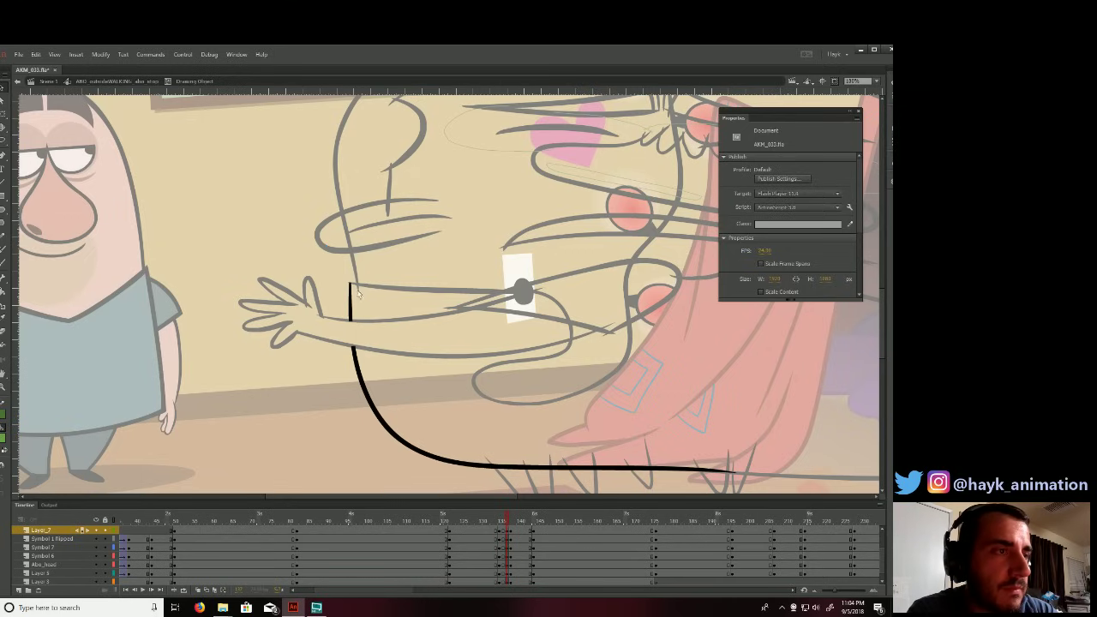
Trim the shoulder line's overshooting end so it stops at the body outline.
double_click(357, 290)
double_click(356, 286)
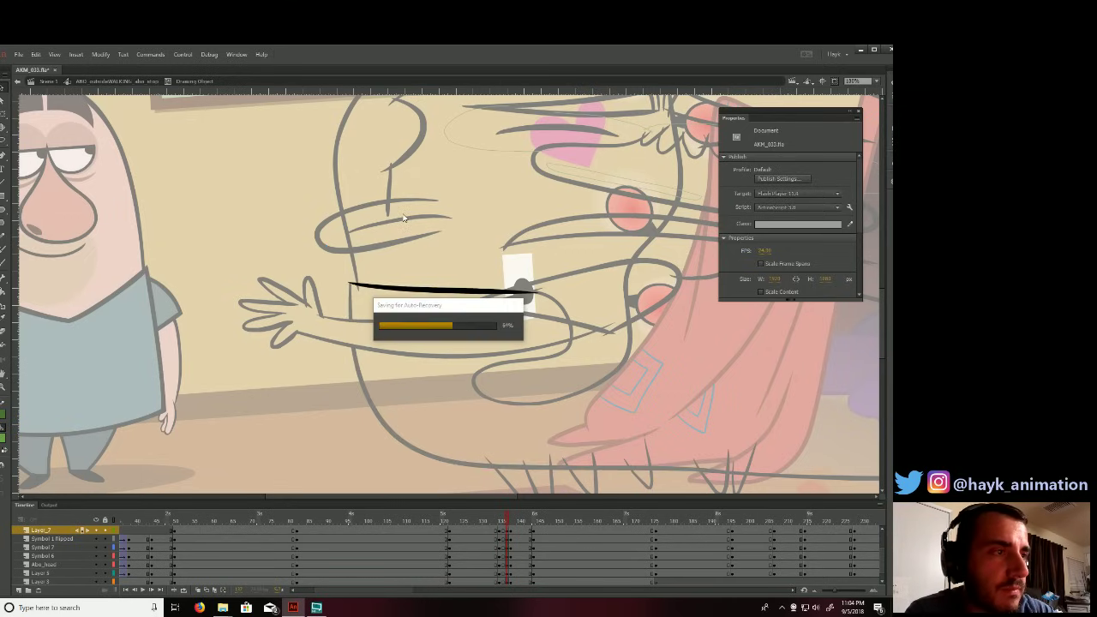
left_click_drag(339, 262, 350, 315)
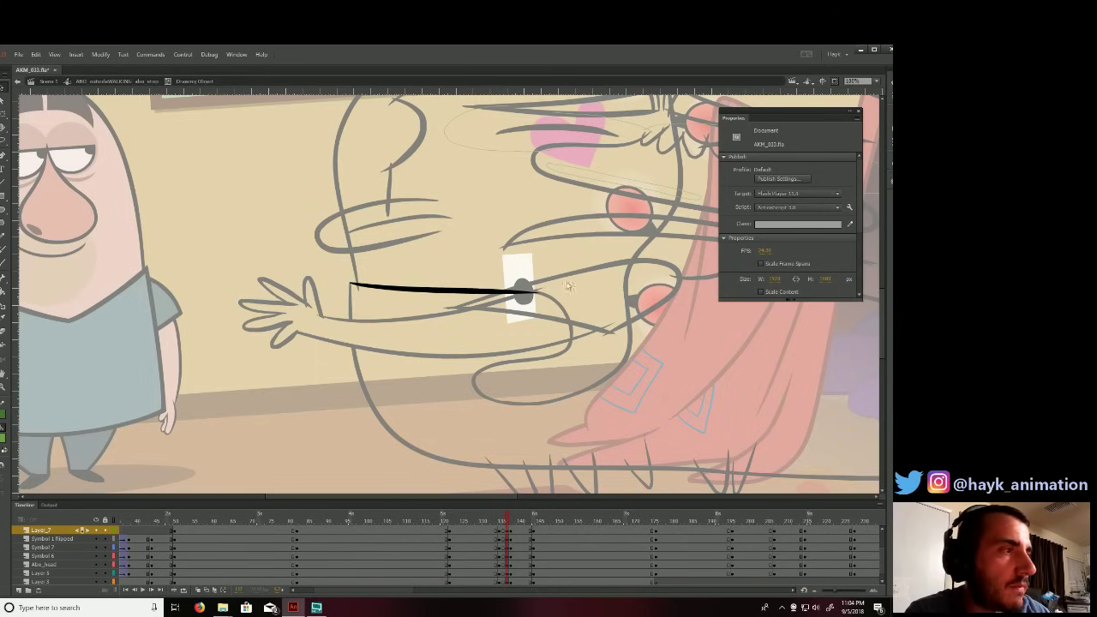
Trim the overlapping ends of the sleeve, upper forearm and inner arm lines where they cross near the wall outlet.
double_click(567, 286)
double_click(525, 299)
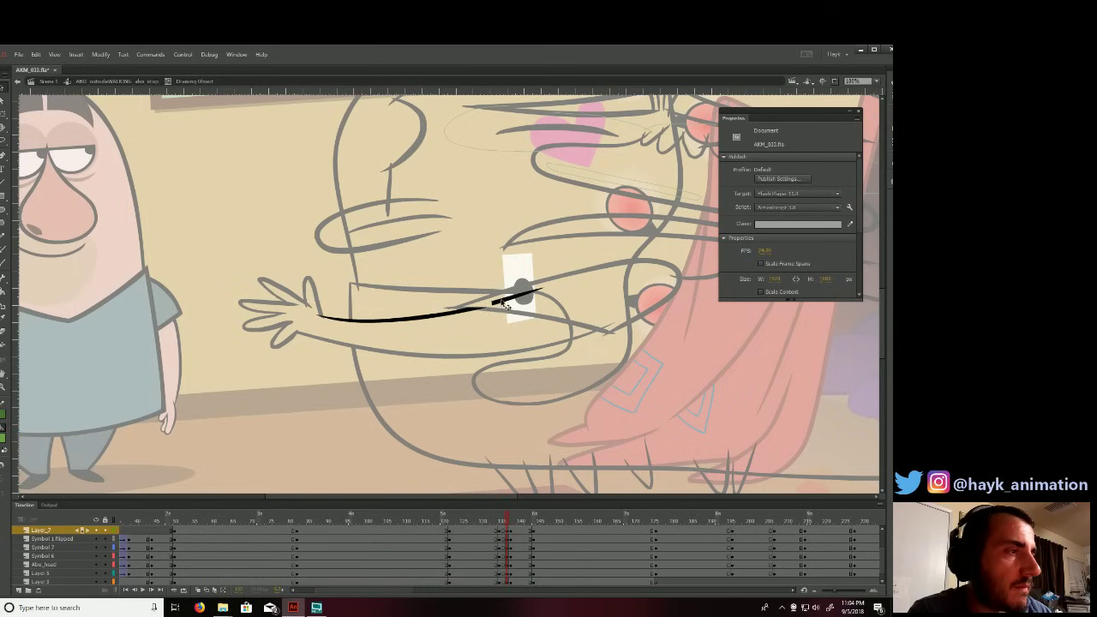
double_click(495, 301)
double_click(434, 306)
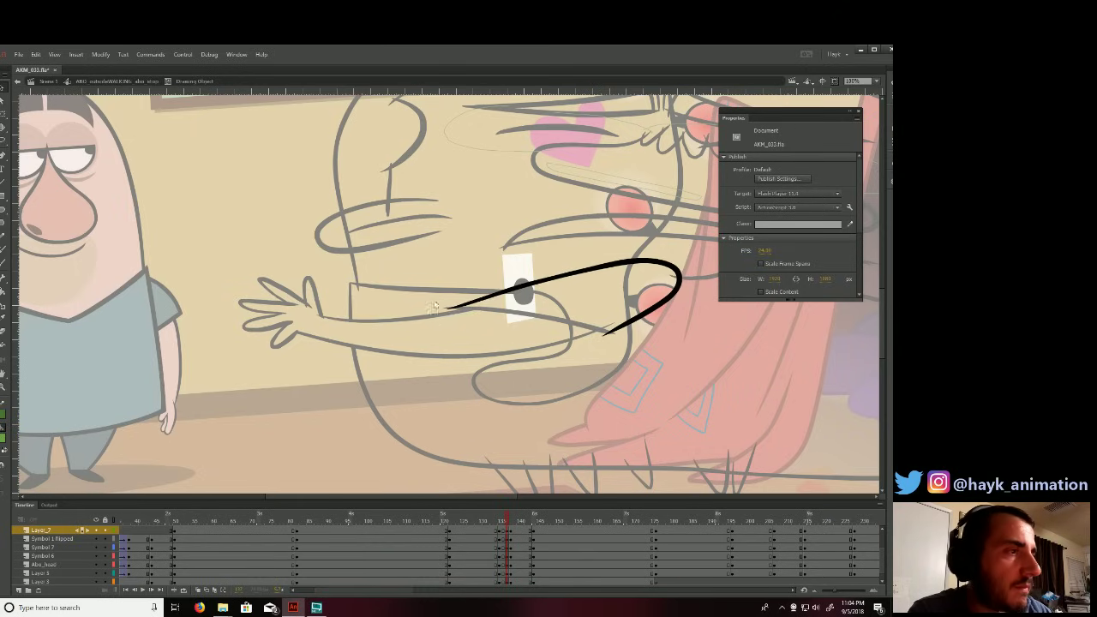
double_click(468, 330)
double_click(462, 310)
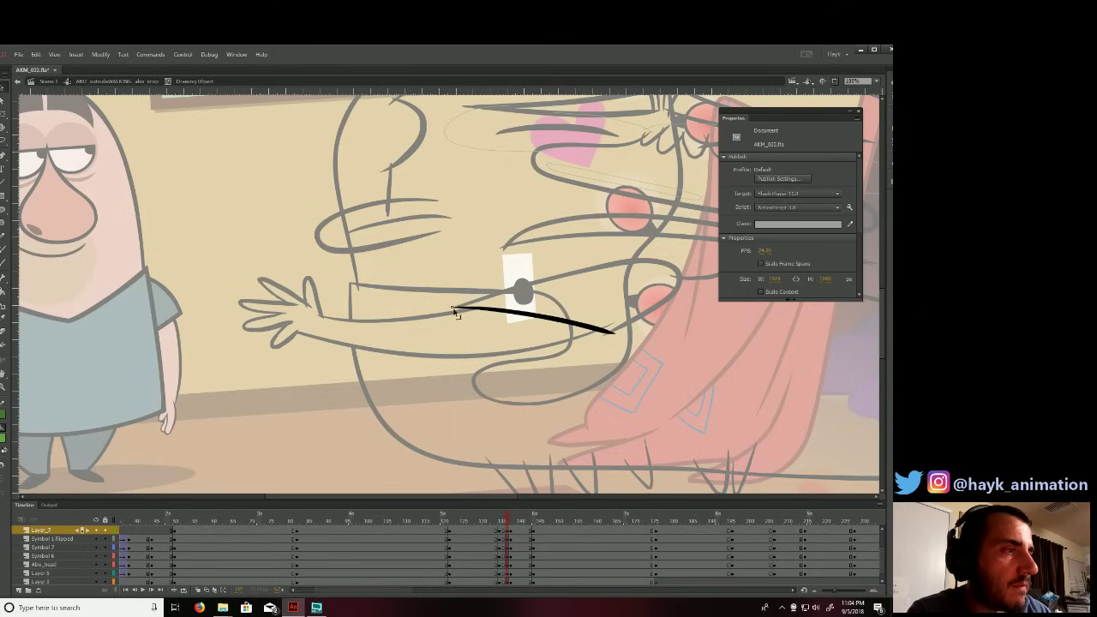
double_click(611, 334)
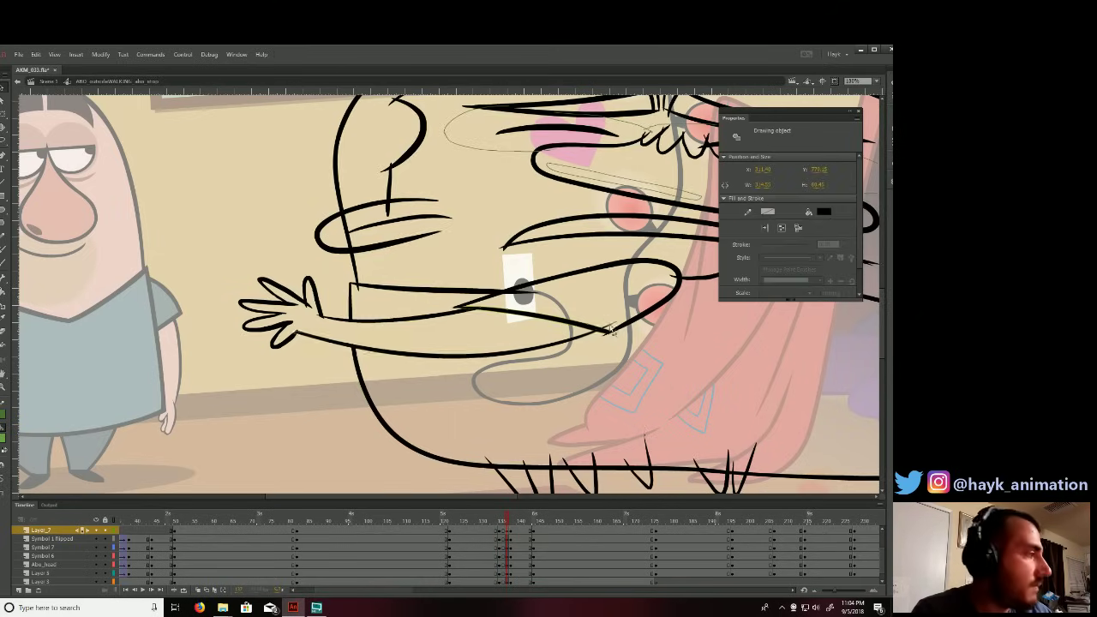
Remove the overshooting ends of the lower forearm line and the elbow loop where they meet at the elbow's corner.
double_click(610, 329)
left_click_drag(633, 293, 600, 346)
key("Delete")
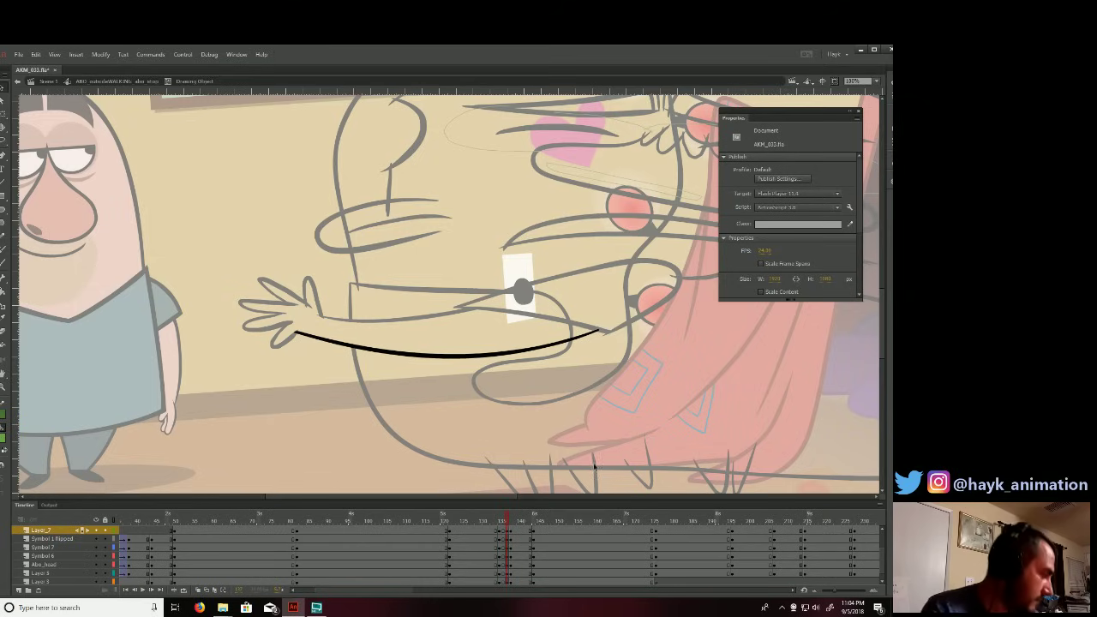
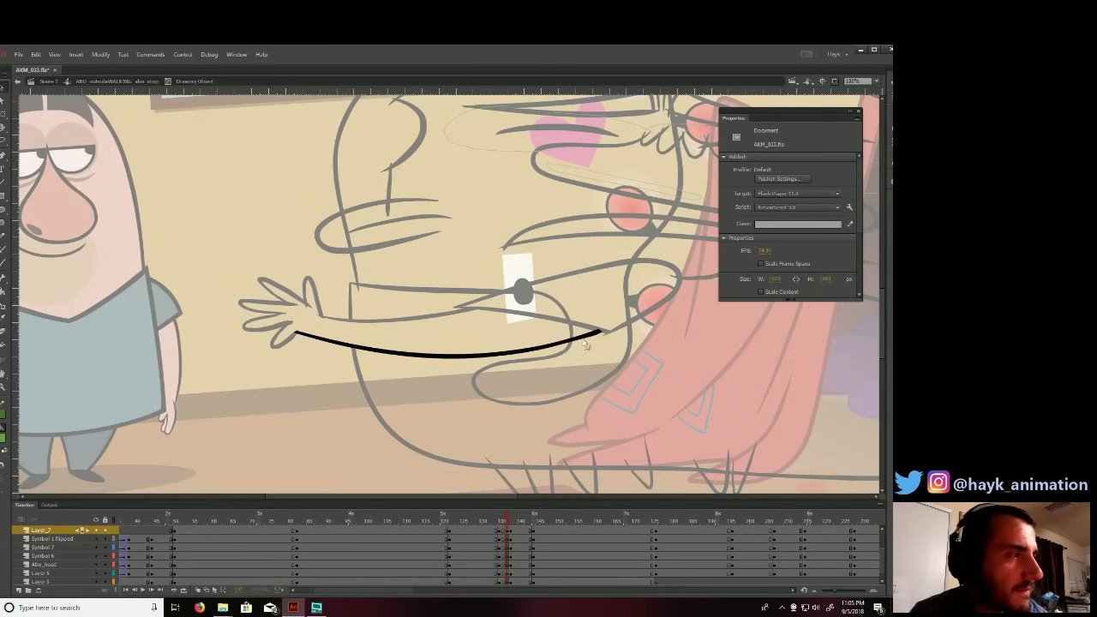
double_click(626, 326)
double_click(604, 336)
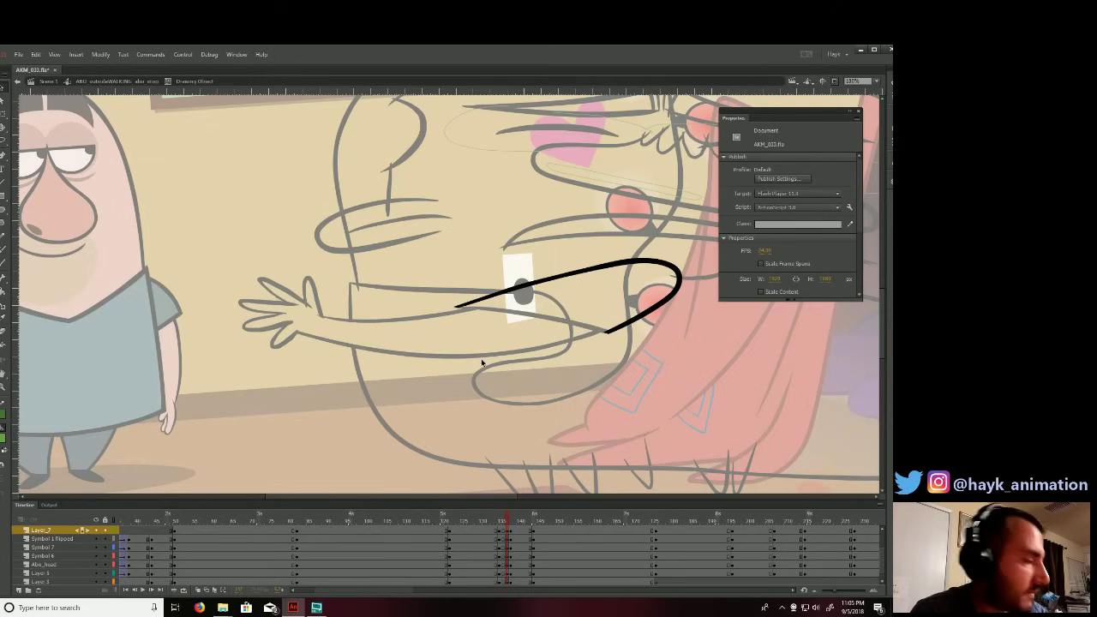
double_click(553, 284)
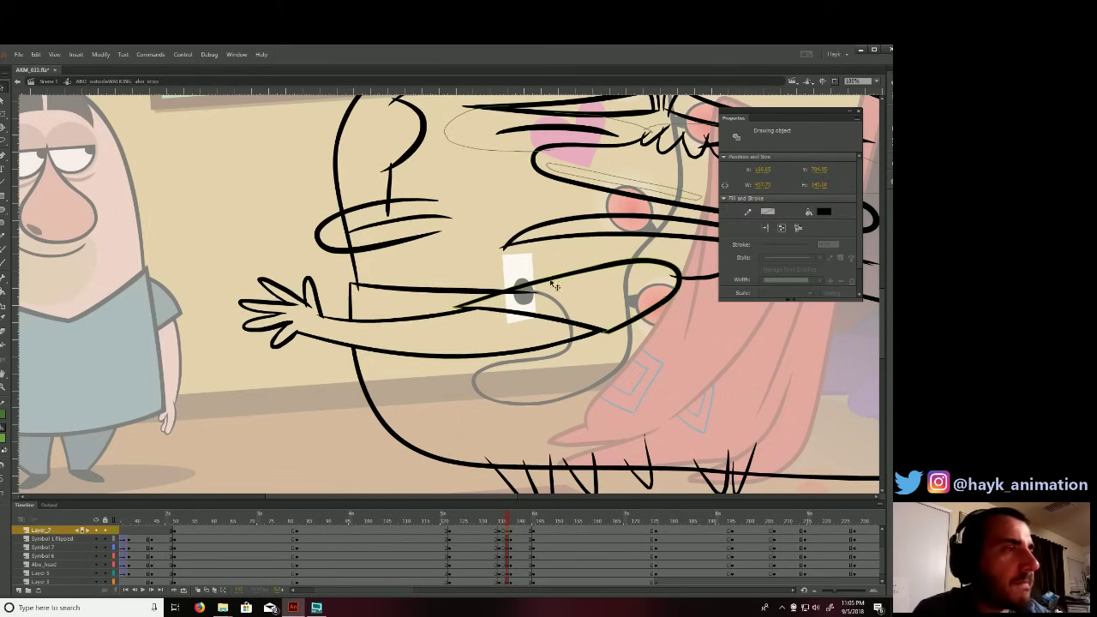
Delete the part of the left body outline that extends past the sleeve's top corner.
double_click(355, 273)
left_click_drag(349, 309, 371, 279)
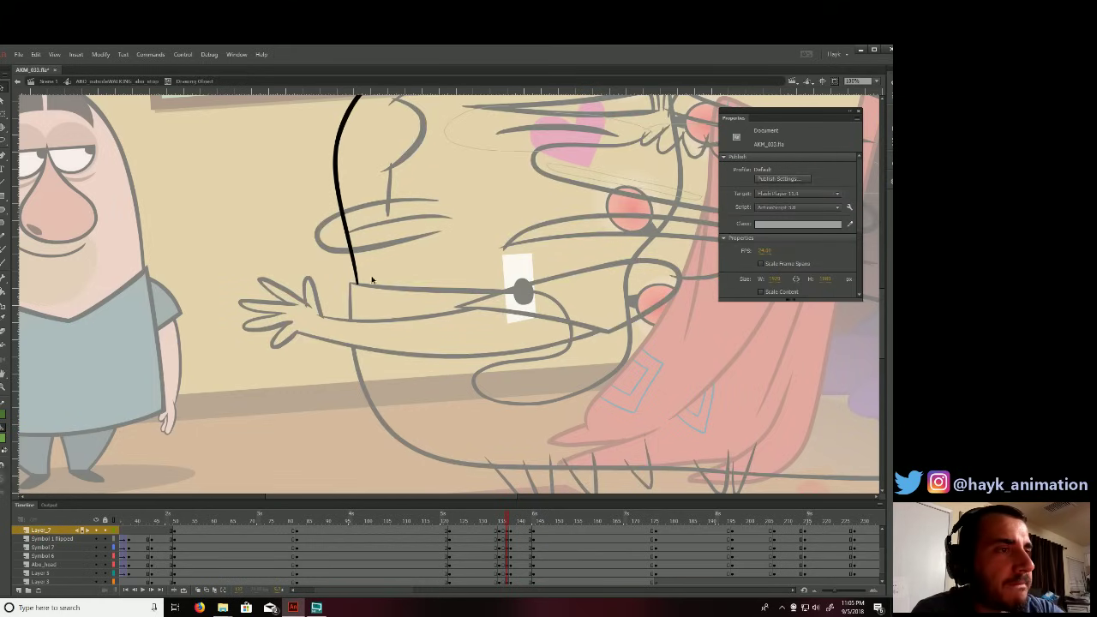
key("Delete")
double_click(406, 437)
Trim the ends of the short line joining the elbow loop to the long diagonal line across the curtain.
left_click_drag(675, 314, 563, 366)
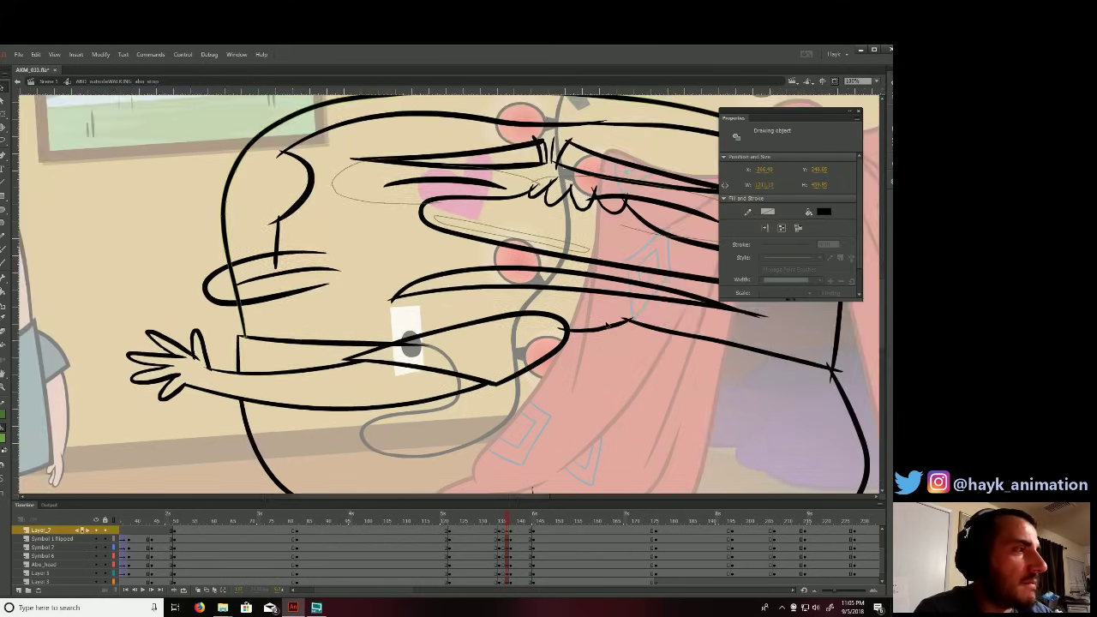
double_click(594, 330)
left_click_drag(537, 299, 570, 351)
key("Delete")
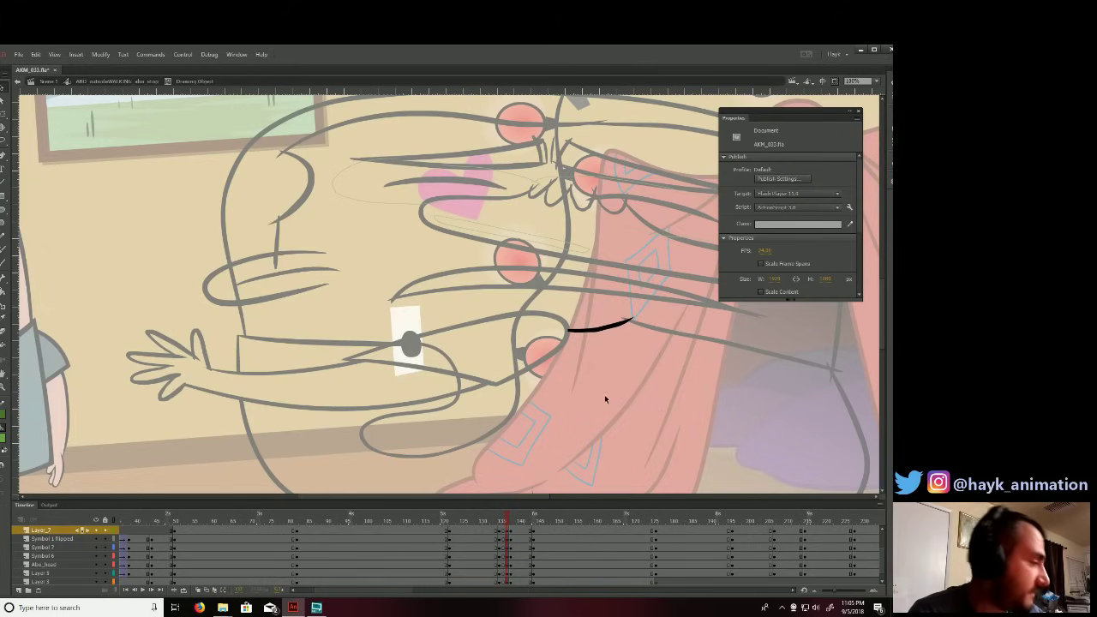
left_click_drag(664, 406, 564, 397)
left_click_drag(548, 286, 530, 332)
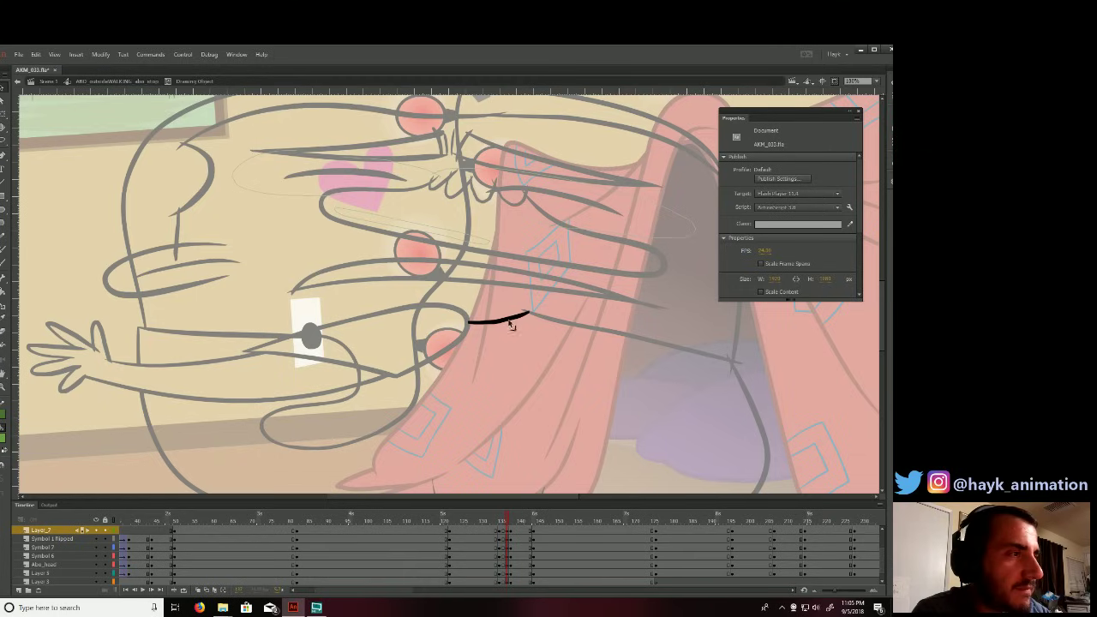
left_click(508, 322)
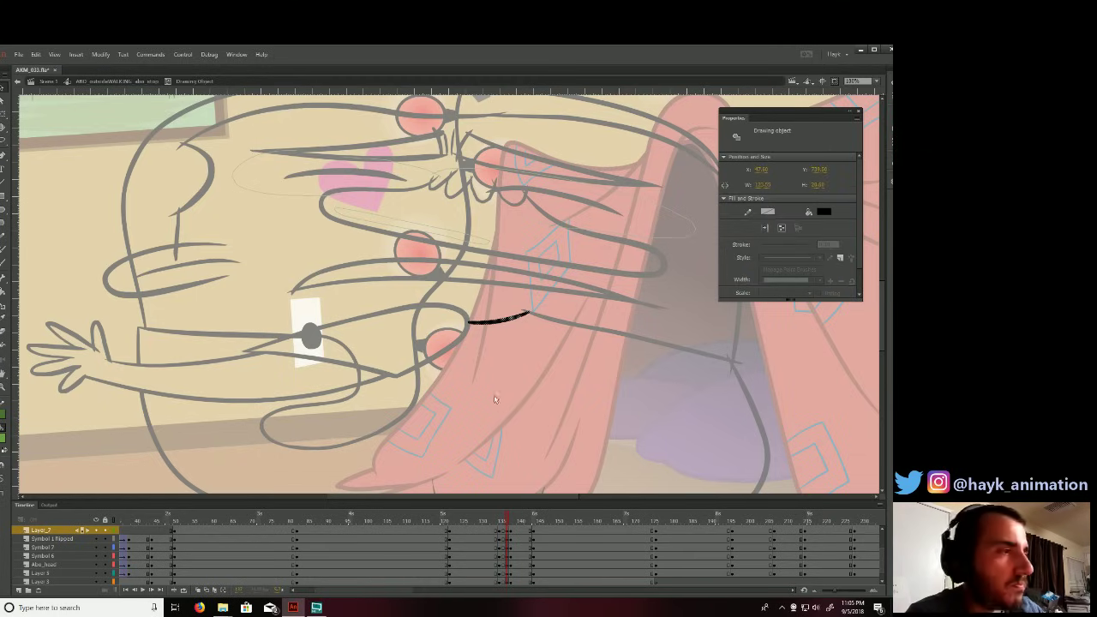
left_click(541, 431)
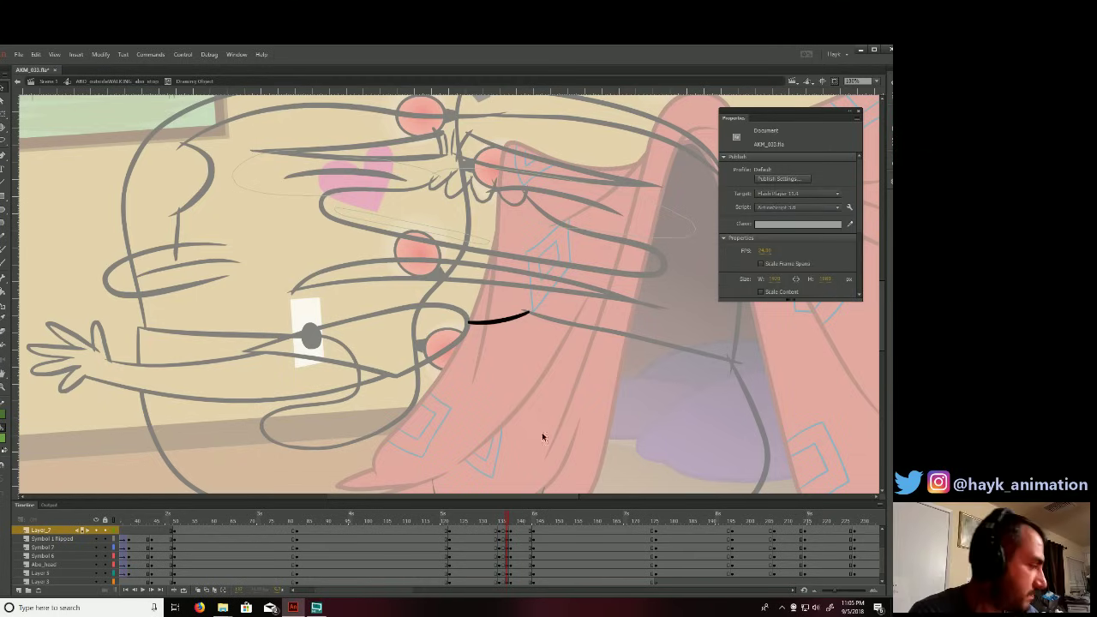
double_click(534, 315)
Trim both overshooting ends of the long diagonal line so it stops at the short line and the right body outline.
double_click(535, 315)
left_click_drag(528, 325, 530, 326)
key("Delete")
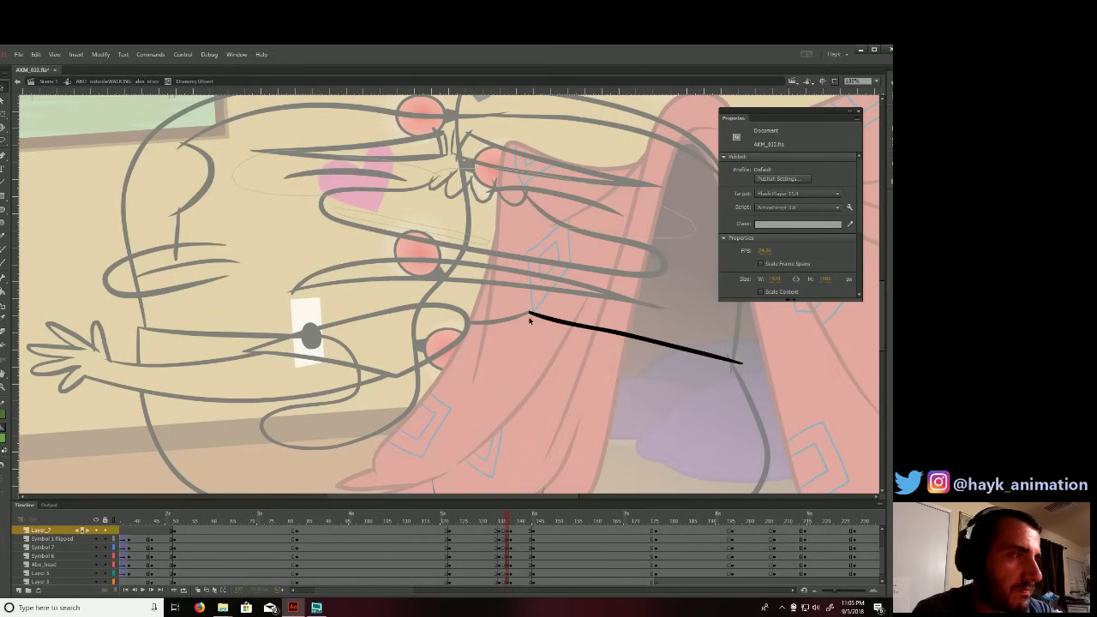
double_click(542, 310)
left_click_drag(715, 403, 586, 389)
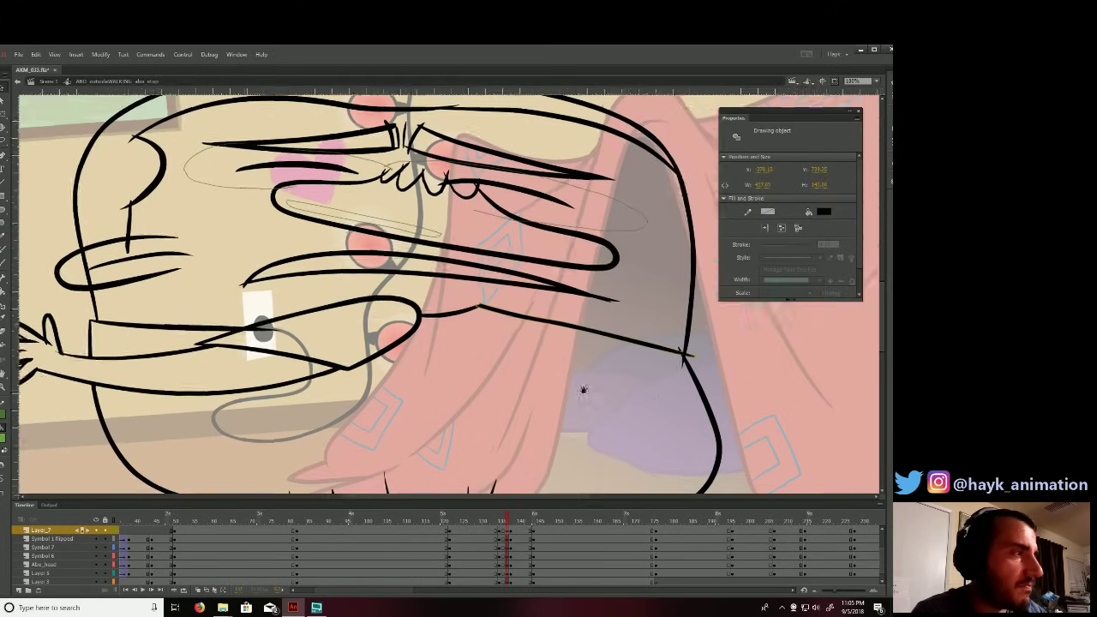
double_click(590, 343)
left_click_drag(632, 323, 608, 368)
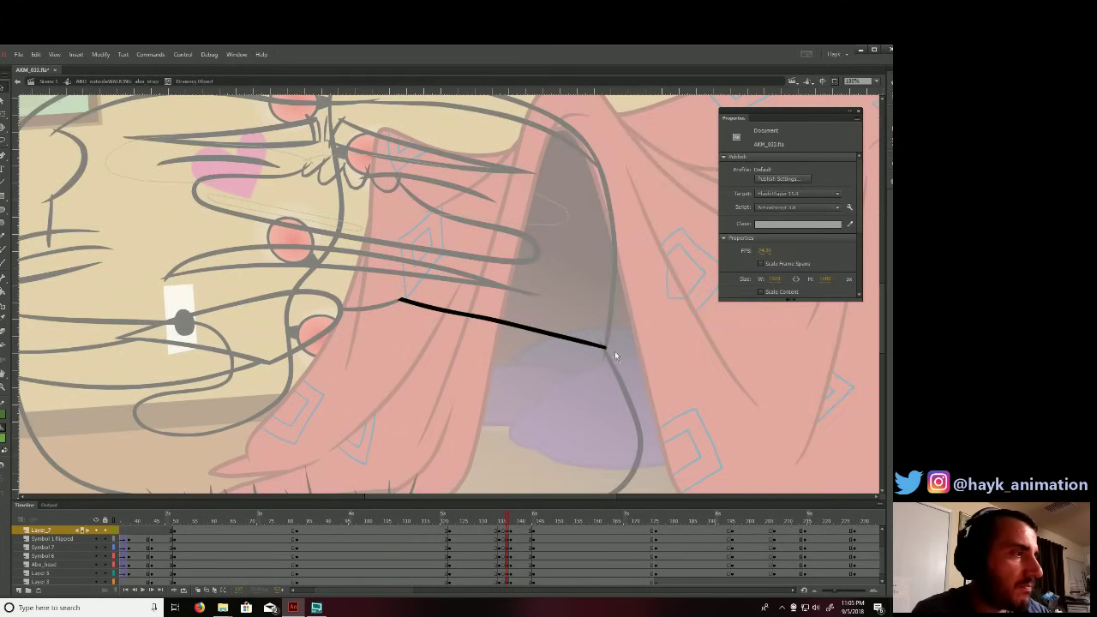
double_click(613, 353)
Cut the overshooting top end of the lower right body curve at the corner with the diagonal line.
double_click(612, 353)
left_click_drag(588, 318, 610, 349)
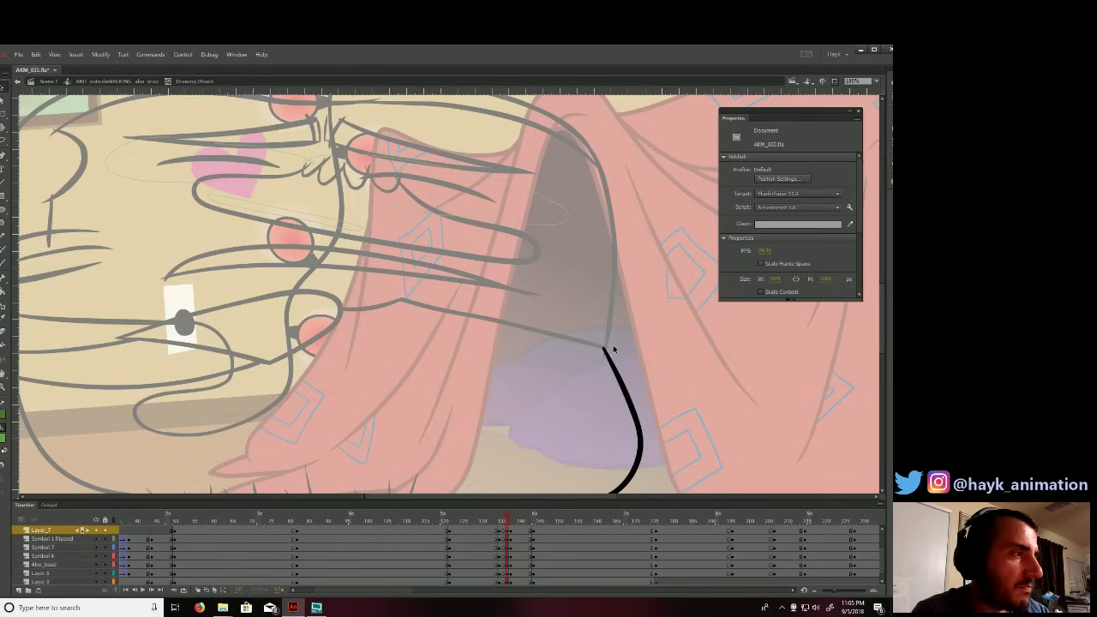
double_click(611, 345)
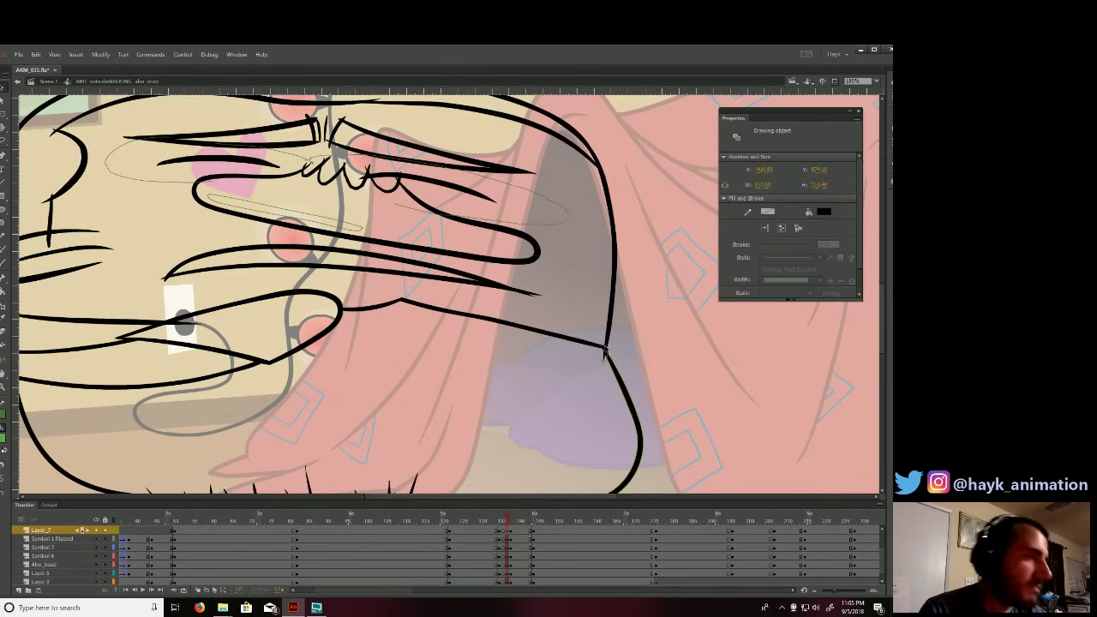
Adjust the ends of the upper right body outline to meet the diagonal line's corner and the curve above.
double_click(610, 348)
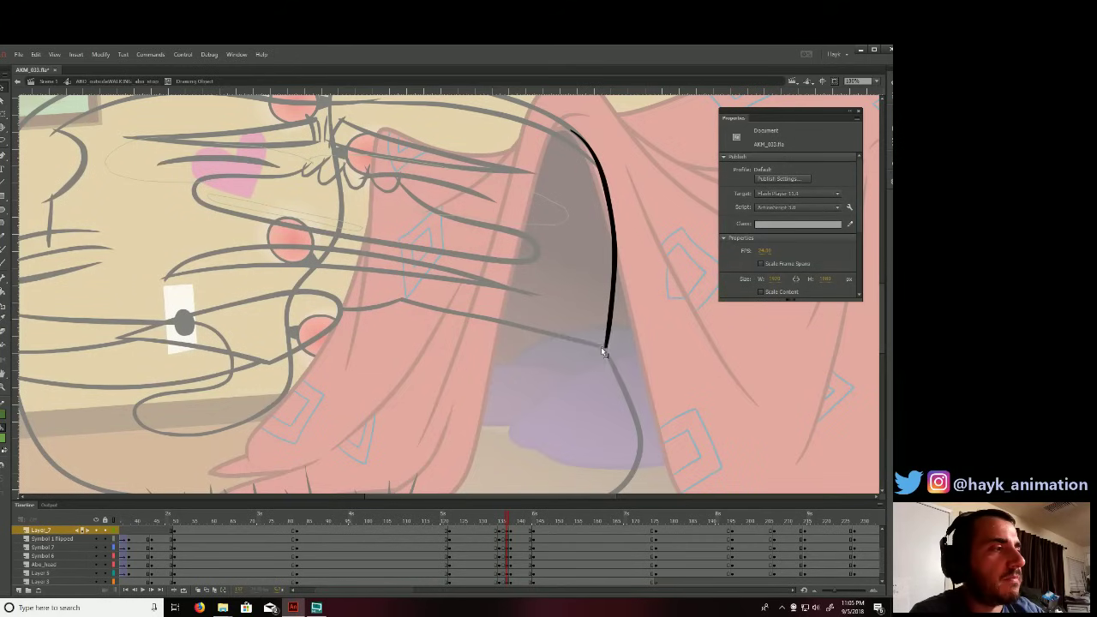
left_click_drag(602, 348, 608, 337)
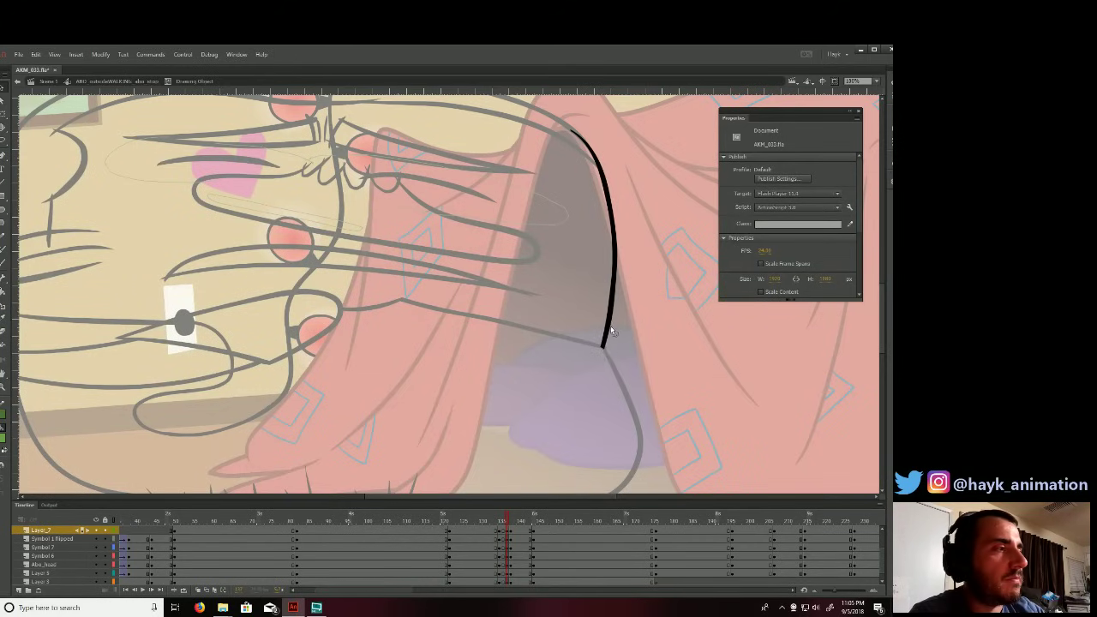
left_click(613, 242)
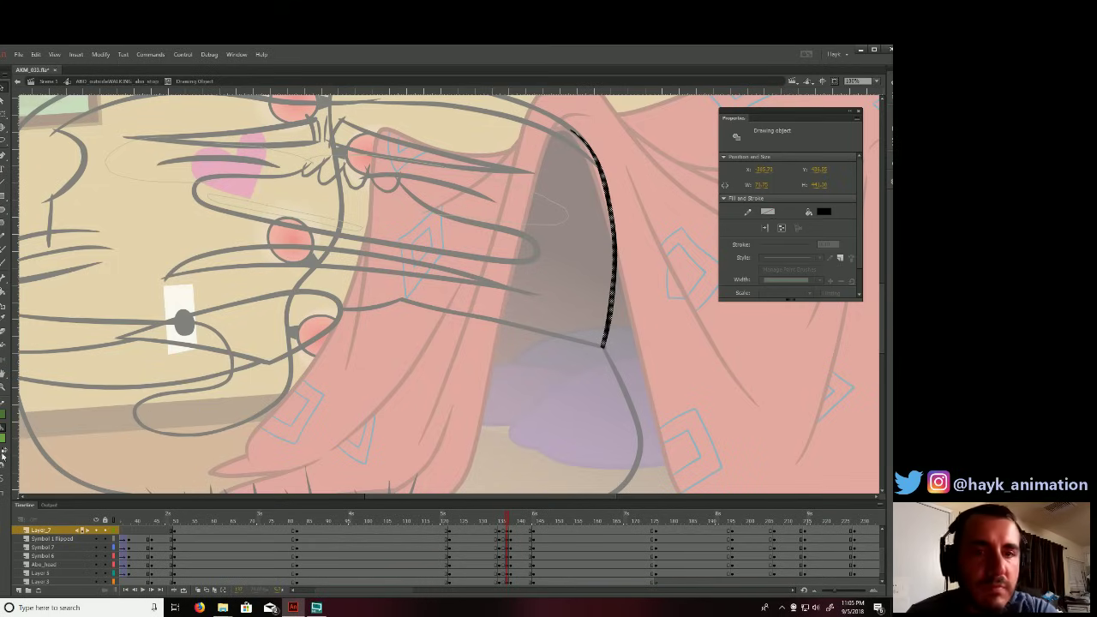
left_click(628, 351)
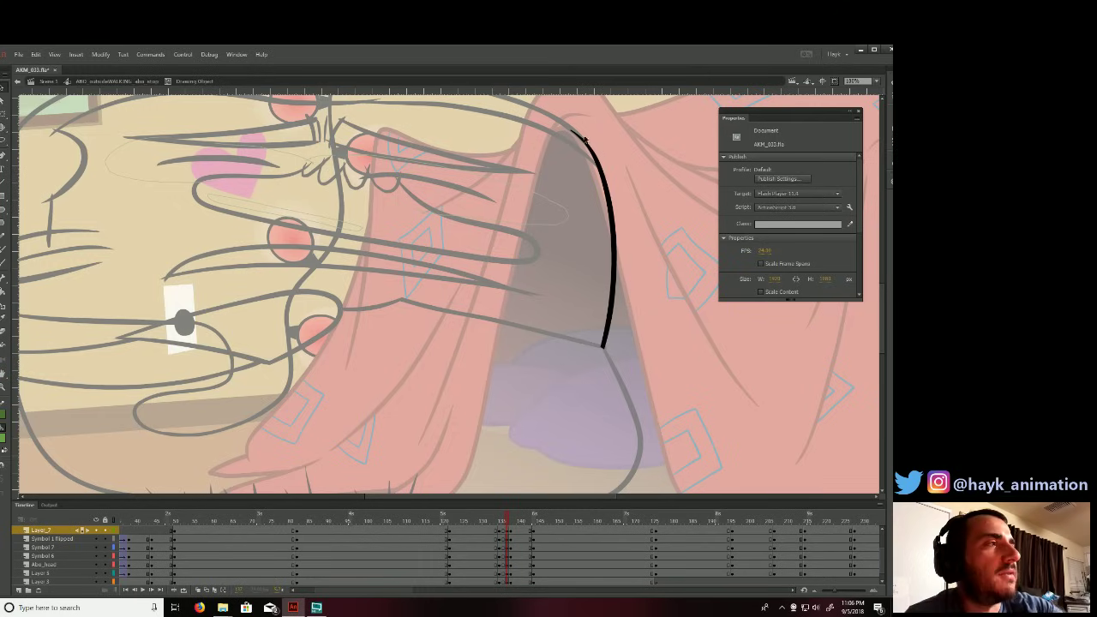
left_click_drag(576, 136, 591, 148)
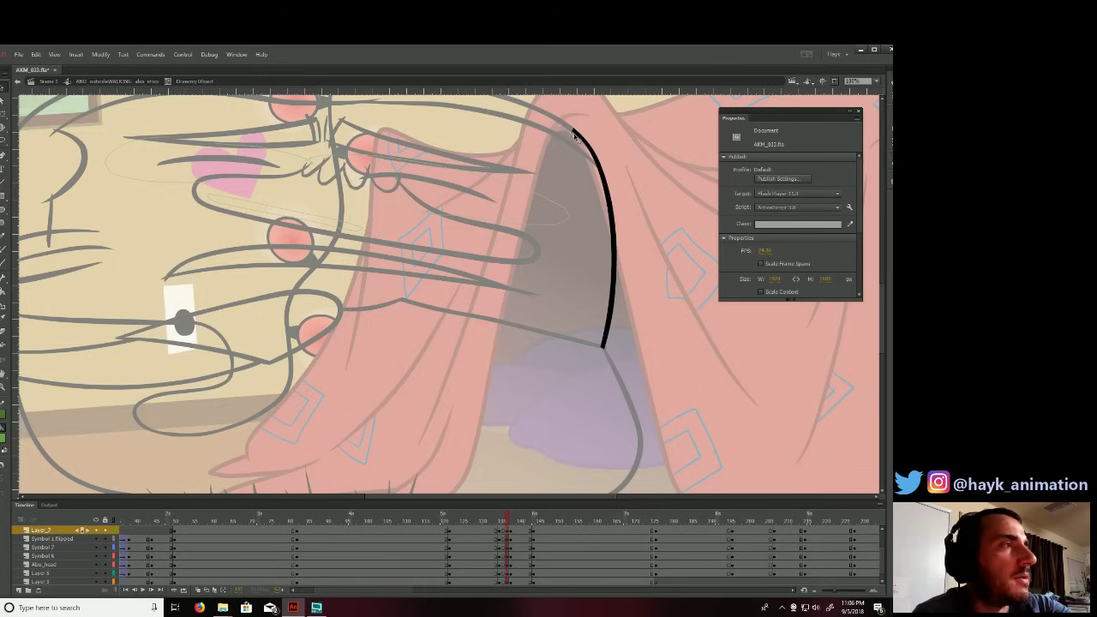
double_click(609, 137)
Trim the right end of the lower of the two long curved lines above the arm where it meets the upper one.
left_click_drag(593, 426, 637, 425)
double_click(579, 293)
left_click_drag(608, 260, 550, 314)
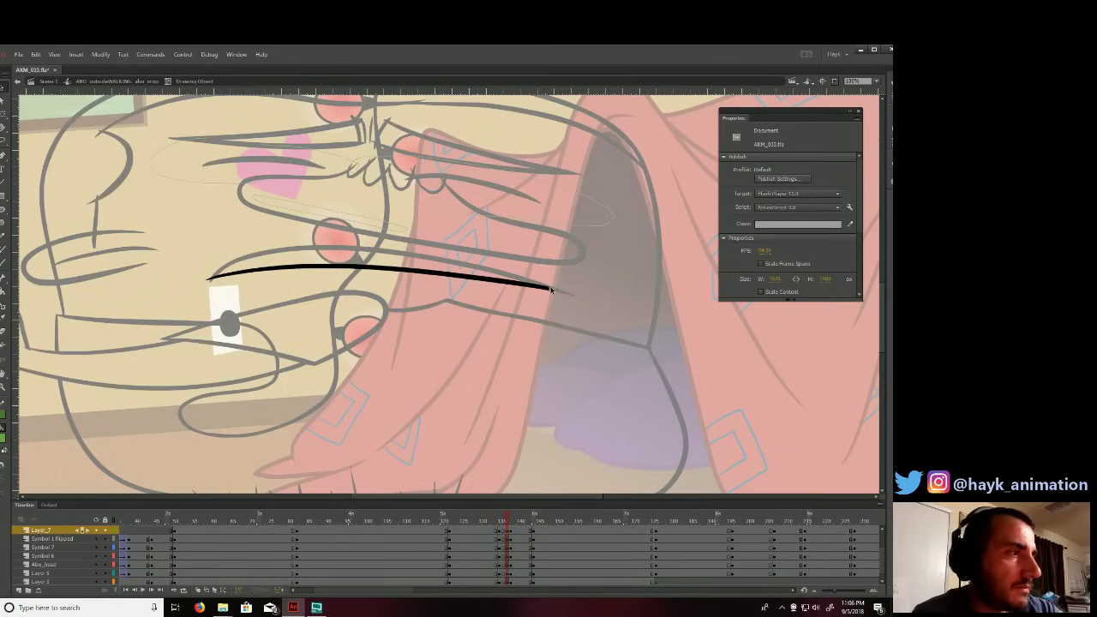
double_click(541, 242)
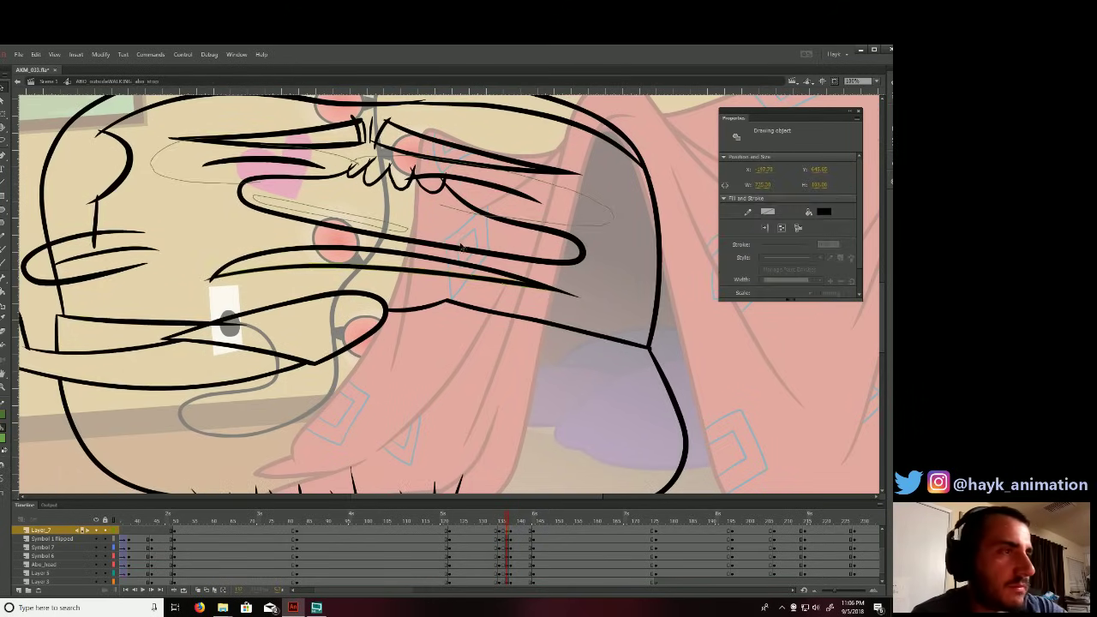
Clean up the left tips of the two long curved lines above the wall outlet so they join in a point.
mouse_move(501, 259)
left_mouse_down()
mouse_move(683, 267)
mouse_move(667, 278)
left_mouse_up()
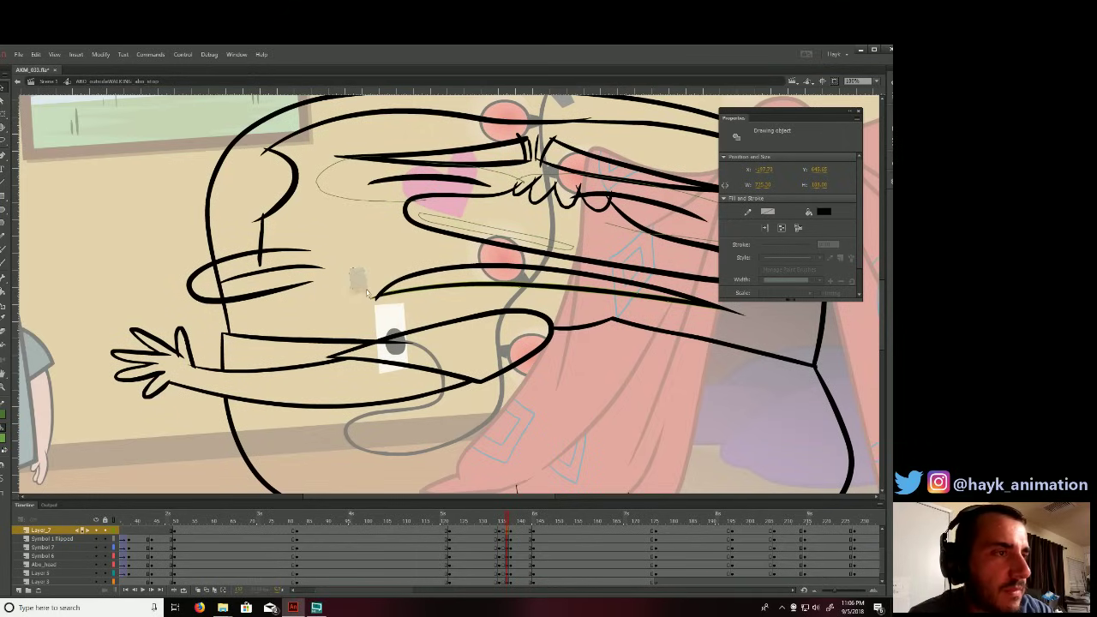
mouse_move(355, 273)
left_mouse_down()
mouse_move(379, 309)
mouse_move(386, 298)
left_mouse_up()
key("Delete")
double_click(386, 299)
double_click(388, 286)
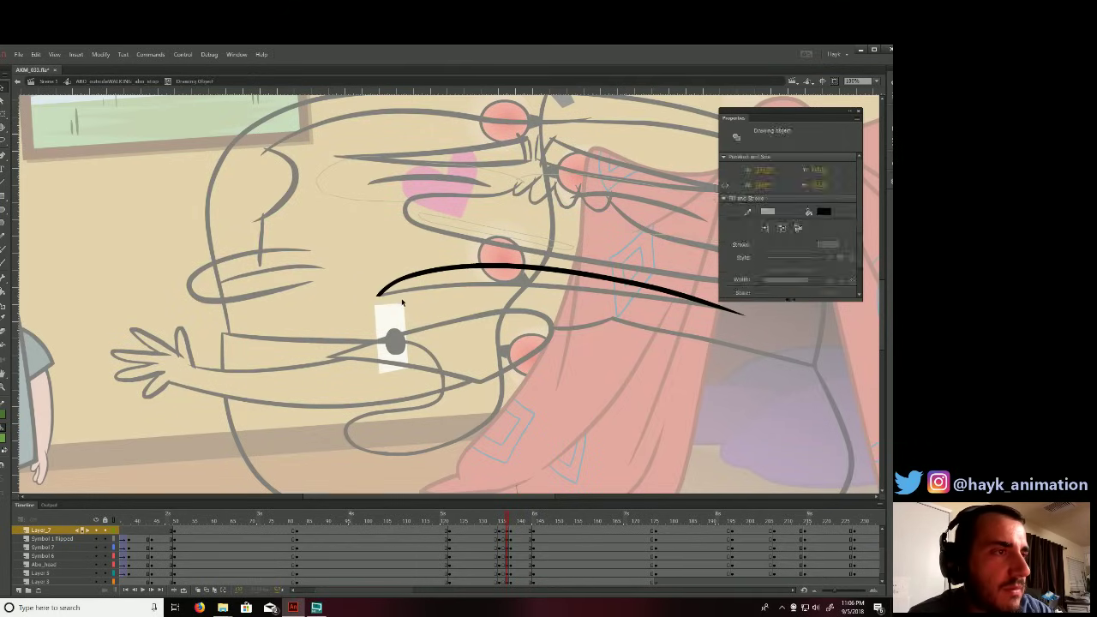
key("Return")
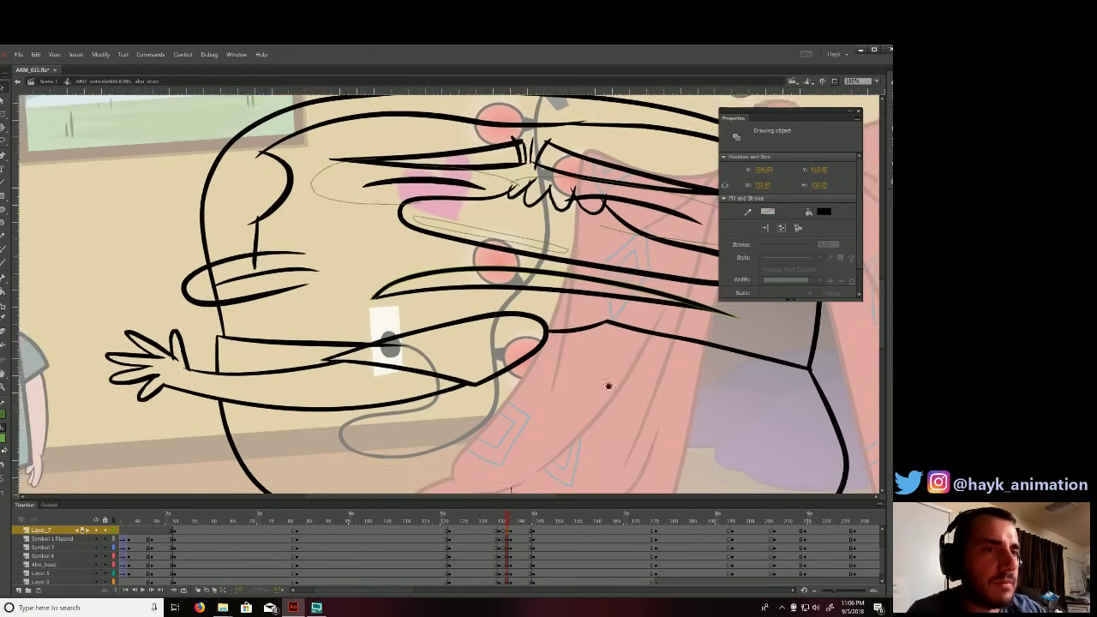
Clean up the body's lower outline where it meets the sleeve's top corner.
key("Return")
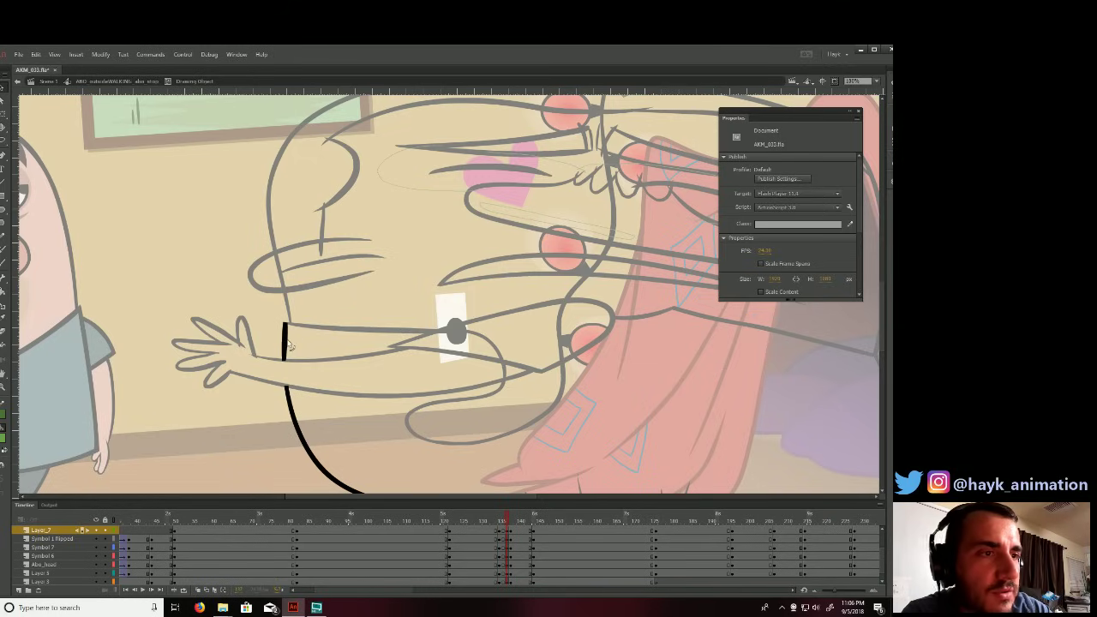
left_click_drag(425, 372, 397, 290)
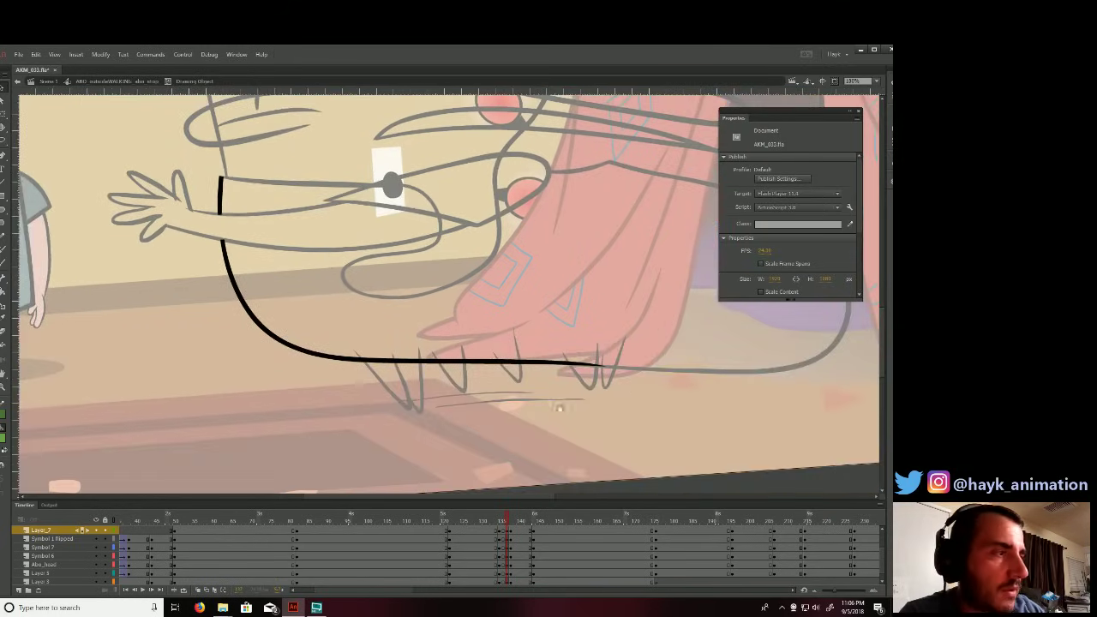
left_click_drag(558, 403, 496, 419)
double_click(621, 334)
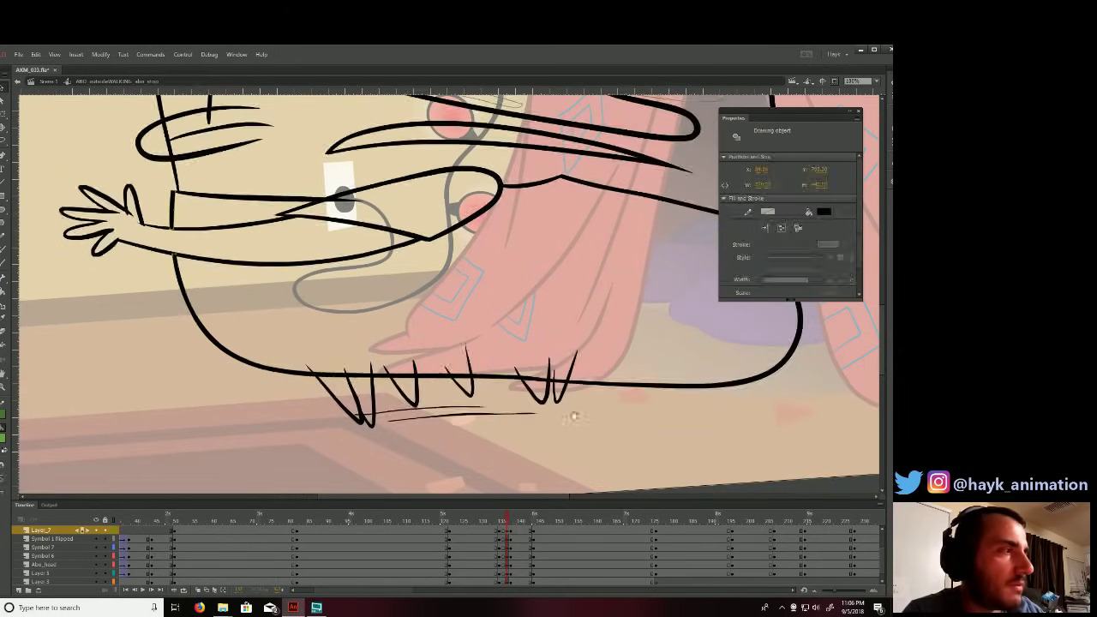
Delete the parts of the two rightmost spikes that stick up above the body's bottom line.
left_click_drag(572, 413, 457, 461)
double_click(464, 402)
left_click_drag(440, 363, 477, 422)
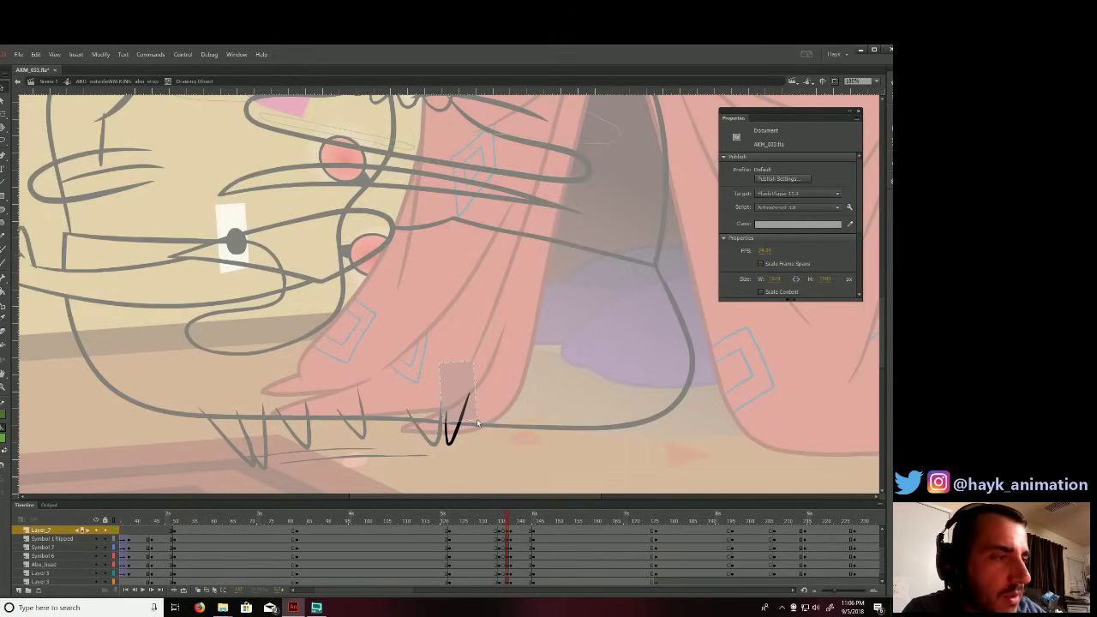
key("Delete")
double_click(428, 393)
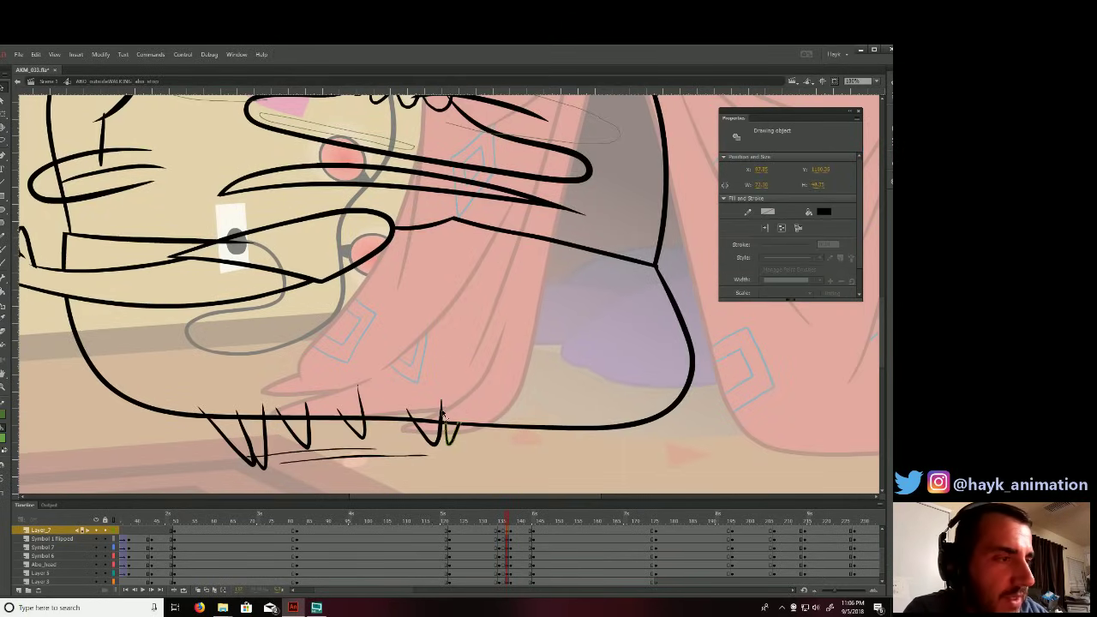
double_click(440, 413)
left_click_drag(423, 378, 449, 420)
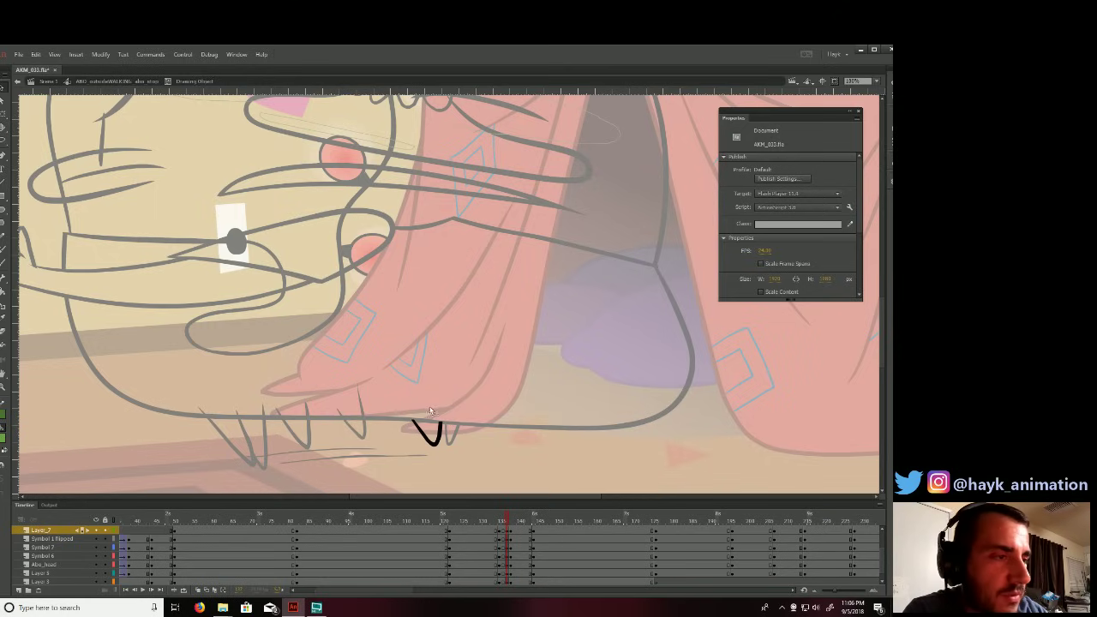
Delete the parts of the third spike from the right that stick up above the body's bottom line.
key("ctrl+shift+v")
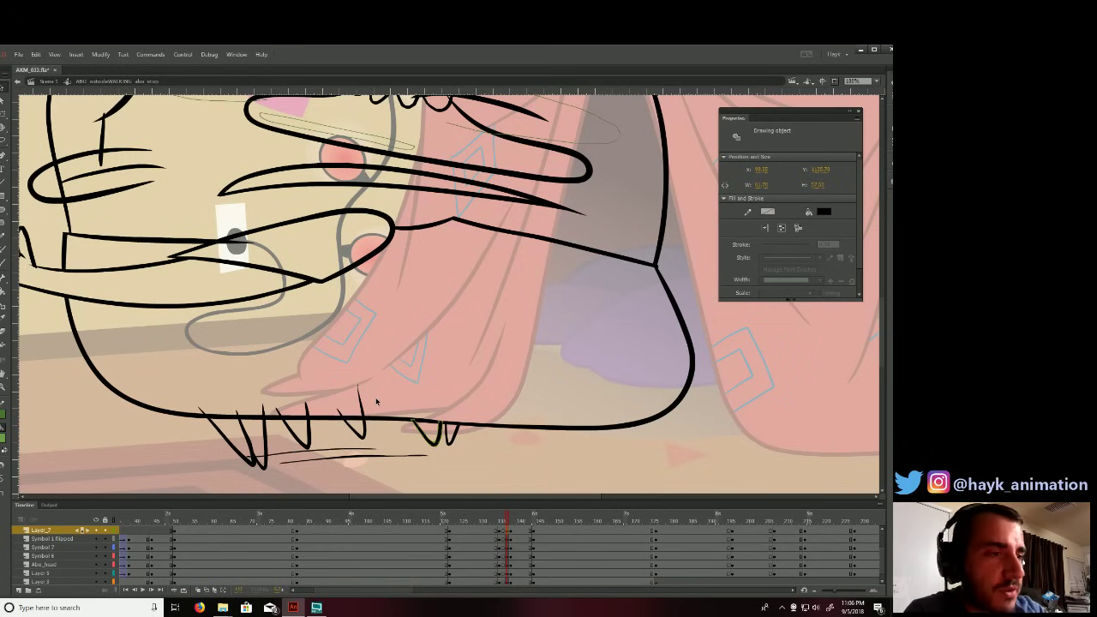
double_click(363, 405)
left_click_drag(371, 418, 347, 417)
key("Delete")
key("Delete")
double_click(356, 399)
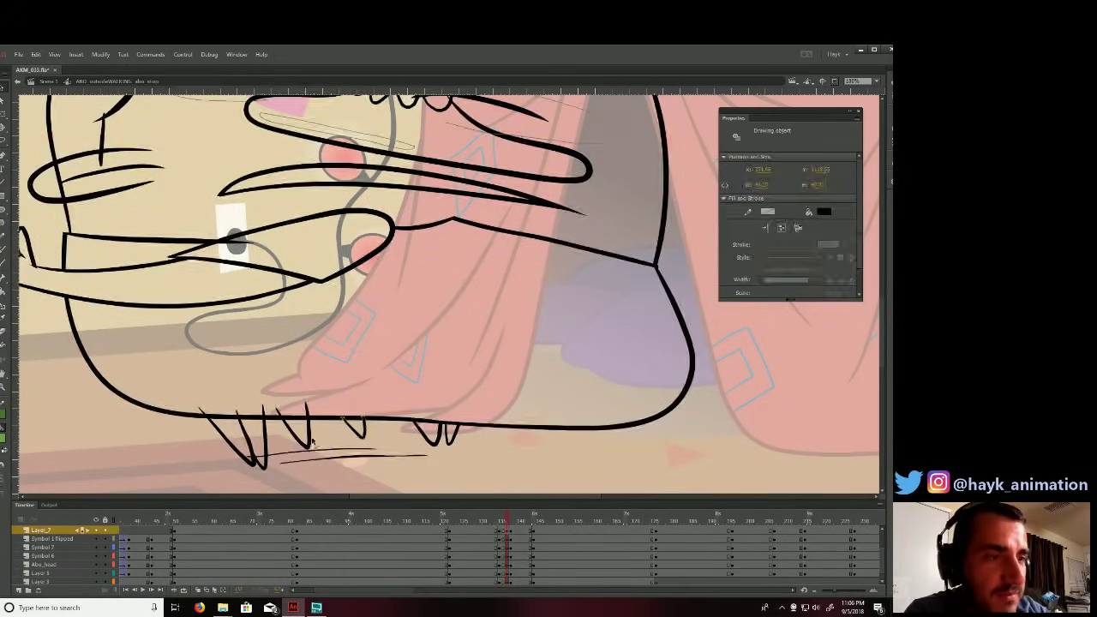
Trim the ends of the fourth spike from the right back to the body's bottom line.
double_click(312, 438)
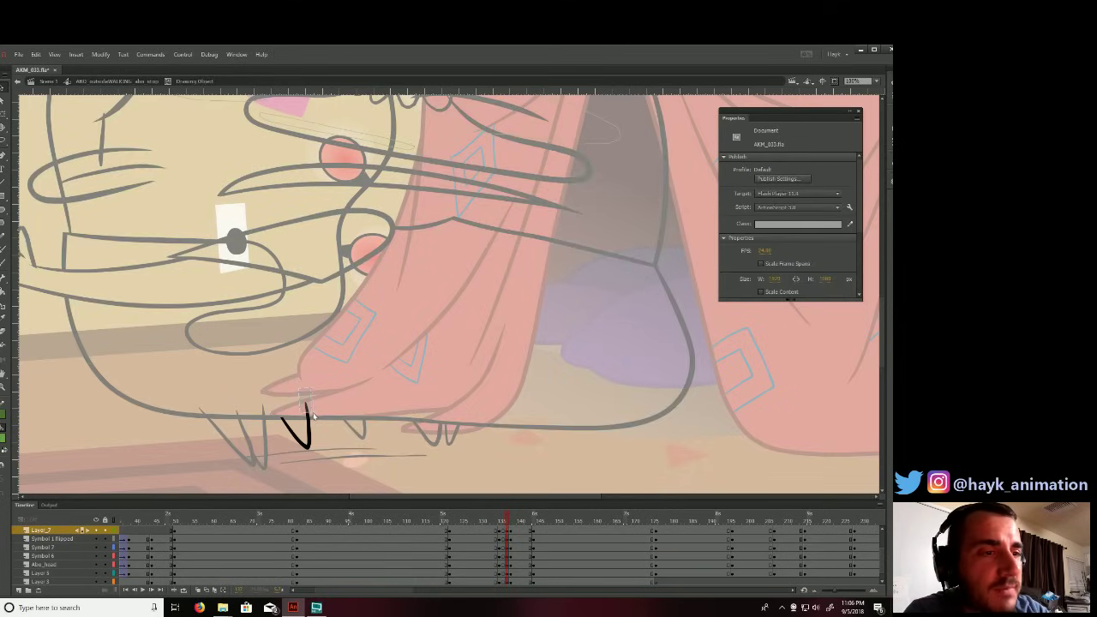
left_click_drag(318, 412, 319, 417)
key("Delete")
double_click(360, 405)
Trim both upper ends of the leftmost spike so it starts at the body's bottom line.
mouse_move(396, 416)
left_mouse_down()
mouse_move(566, 384)
mouse_move(555, 381)
left_mouse_up()
double_click(411, 413)
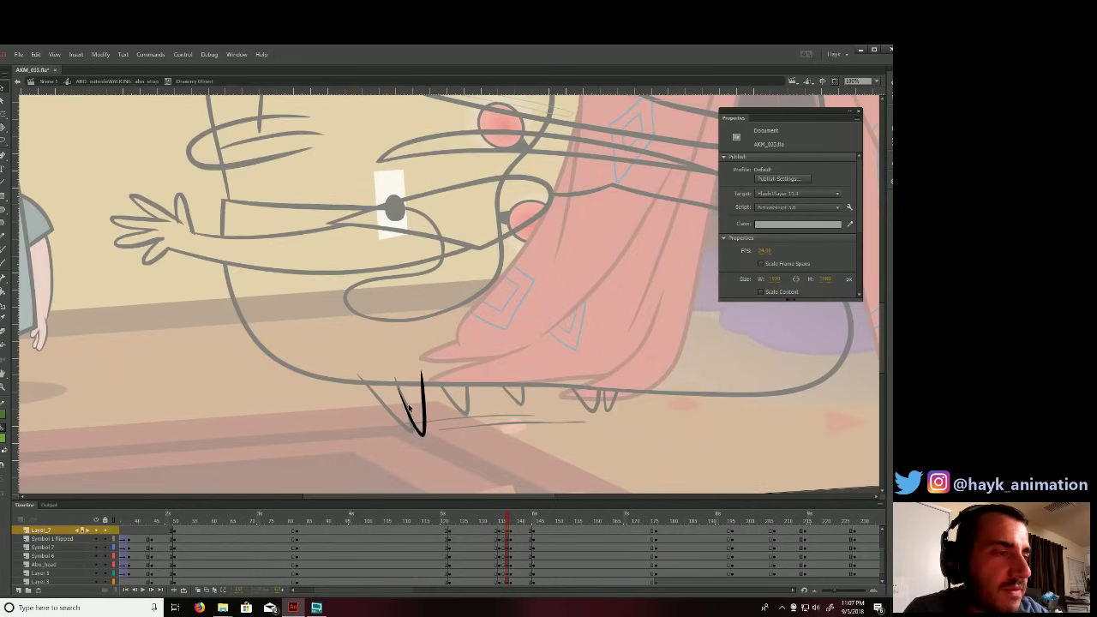
double_click(409, 409)
double_click(410, 409)
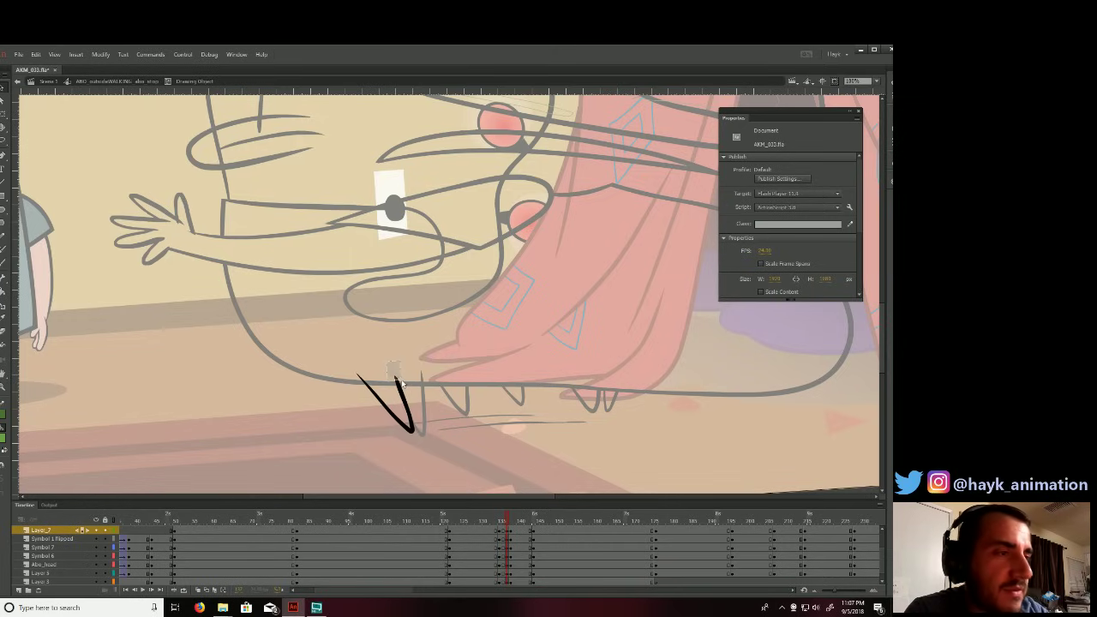
double_click(378, 386)
double_click(371, 390)
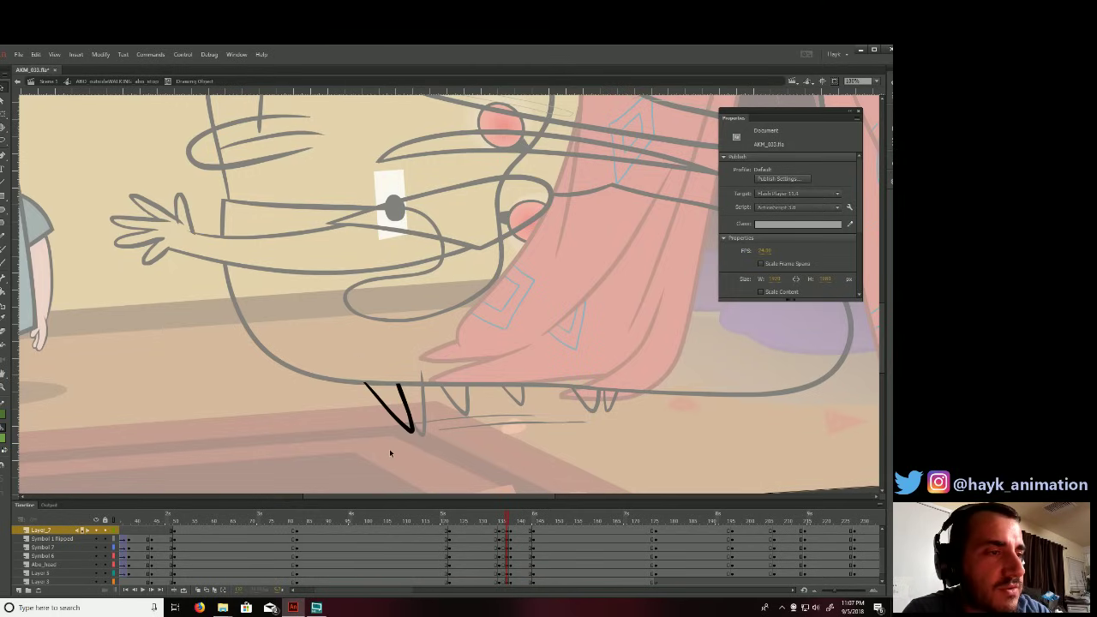
Delete the part of the tall spike beside the leftmost one that rises above the body's bottom line.
double_click(409, 365)
double_click(421, 377)
left_click_drag(412, 352, 426, 384)
key("Delete")
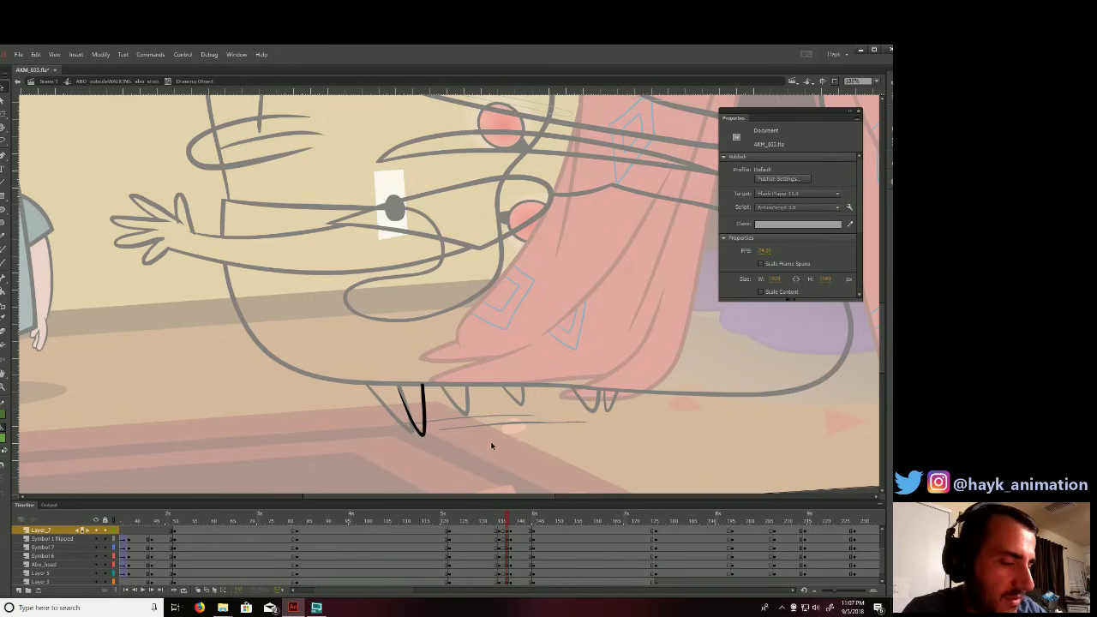
double_click(491, 434)
Clean up the line ends at the wrist and the two lower fingers of the outstretched hand.
left_click_drag(550, 431, 659, 477)
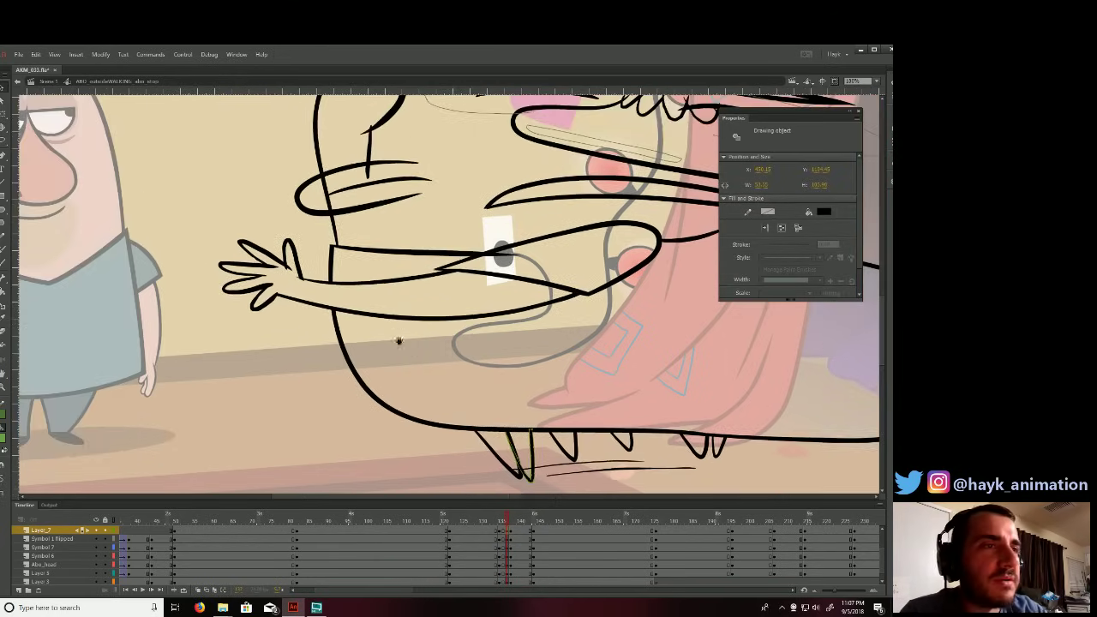
left_click_drag(274, 243, 332, 372)
double_click(325, 349)
key("Delete")
double_click(333, 372)
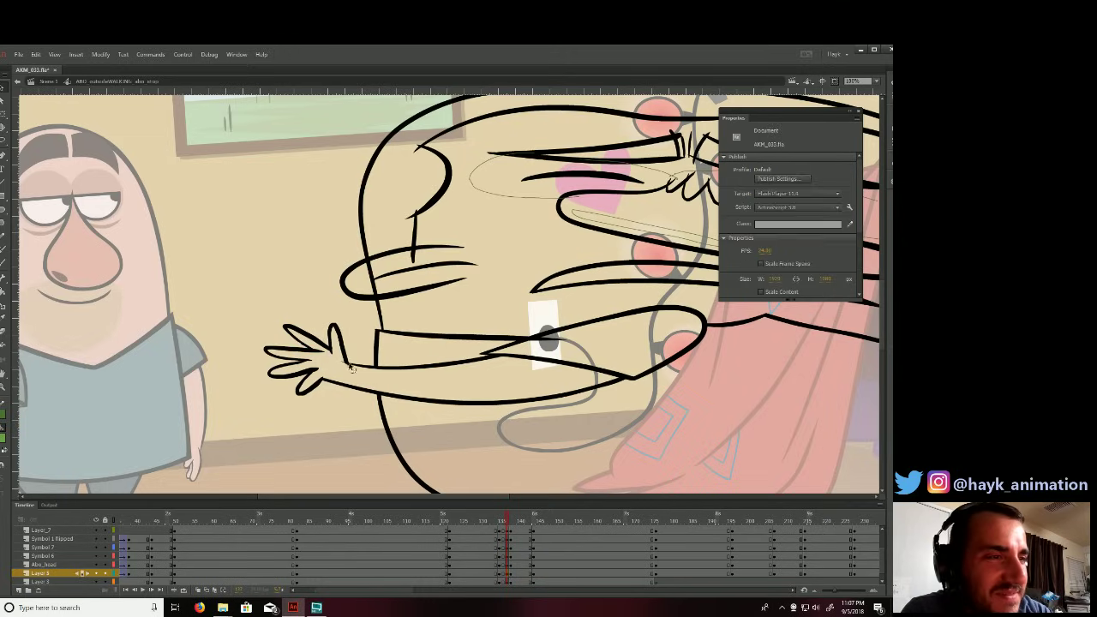
double_click(344, 369)
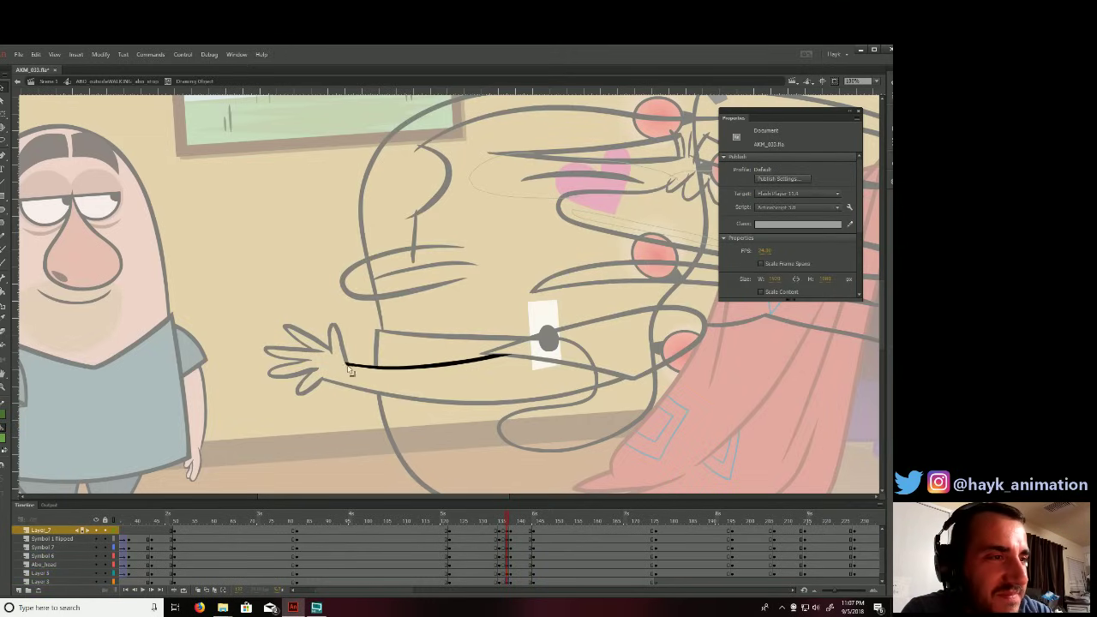
key("Escape")
double_click(315, 377)
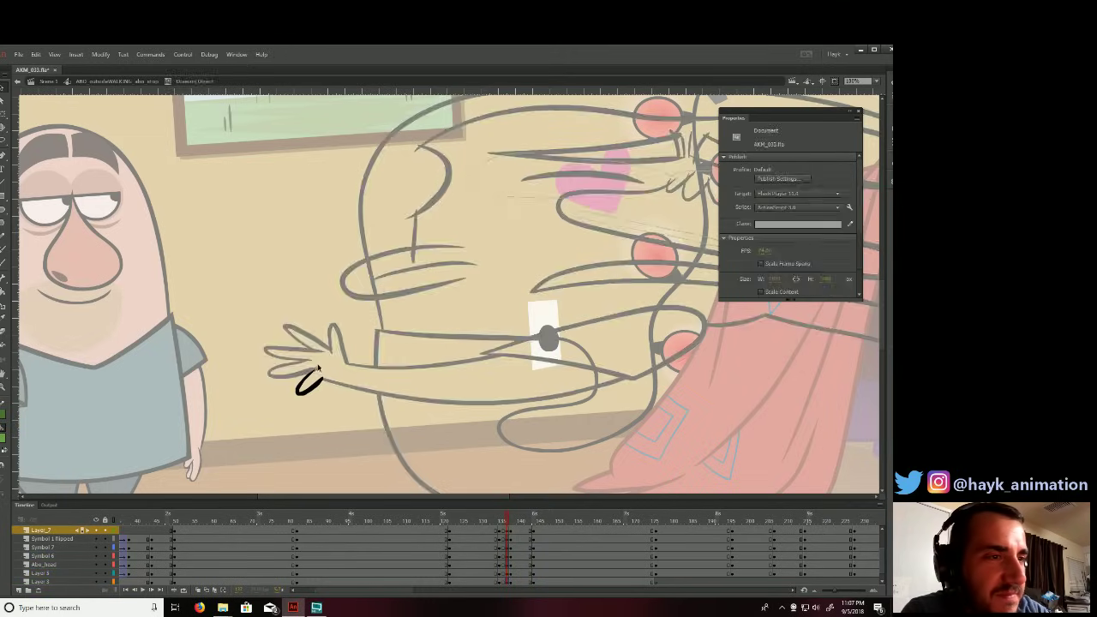
key("Escape")
double_click(311, 373)
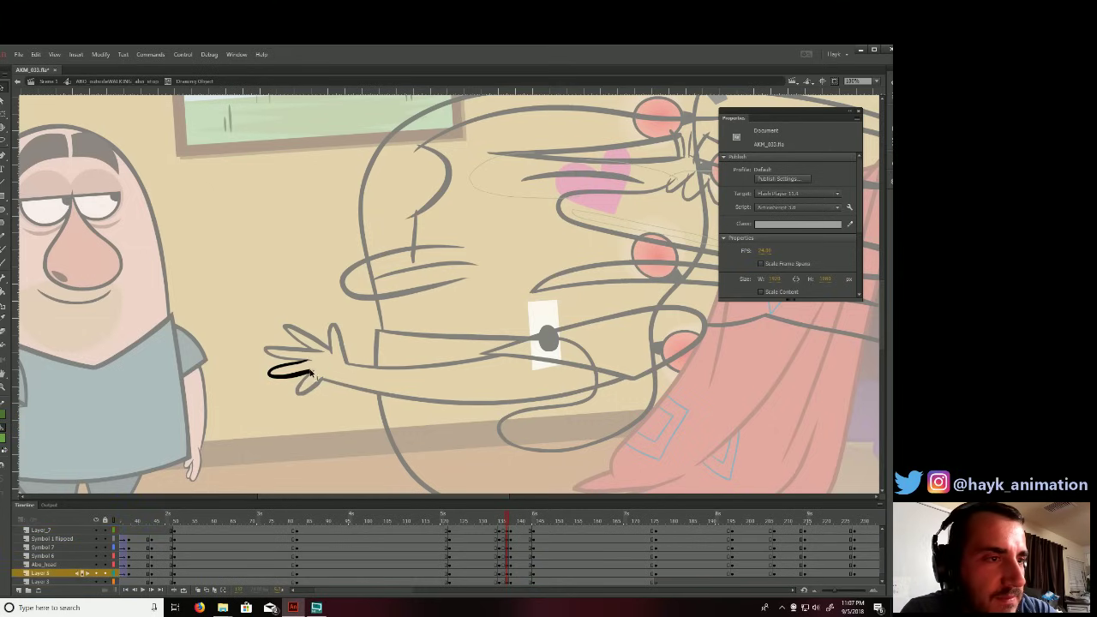
key("Escape")
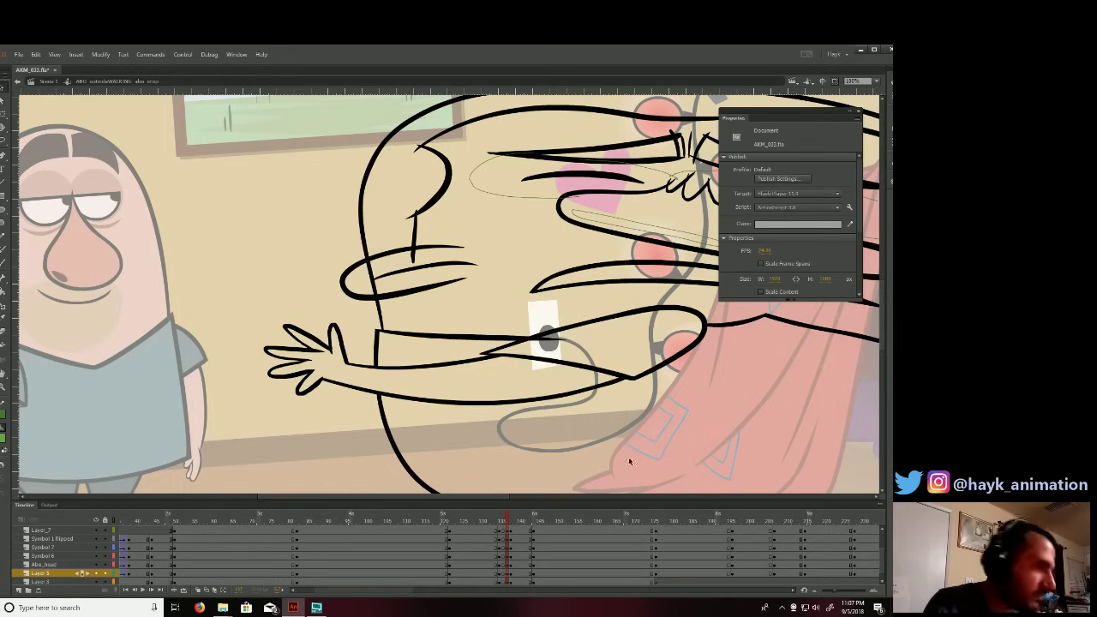
Trim the short vertical face line and the left body outline where they run into the lip shape.
key("ctrl+minus")
left_click_drag(660, 439, 619, 433)
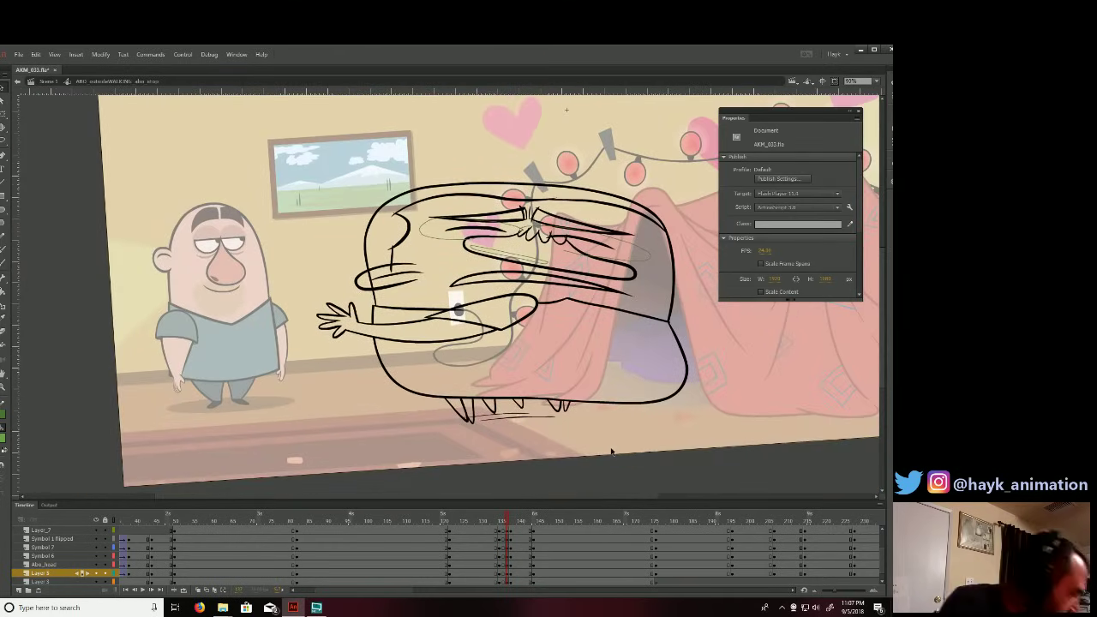
left_click_drag(591, 320, 516, 383)
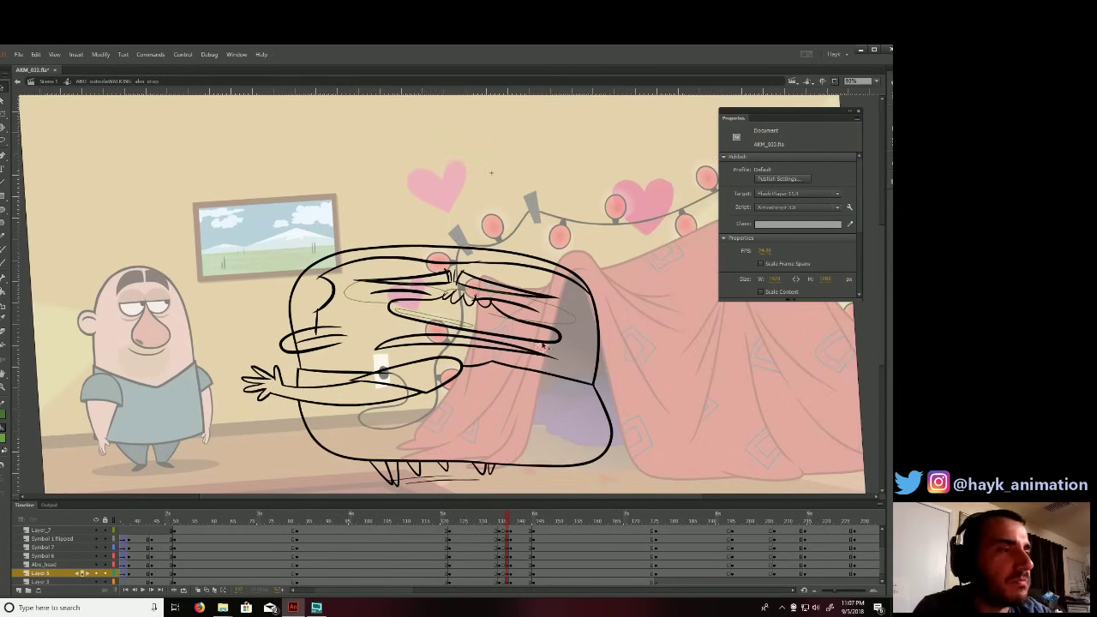
left_click(317, 325)
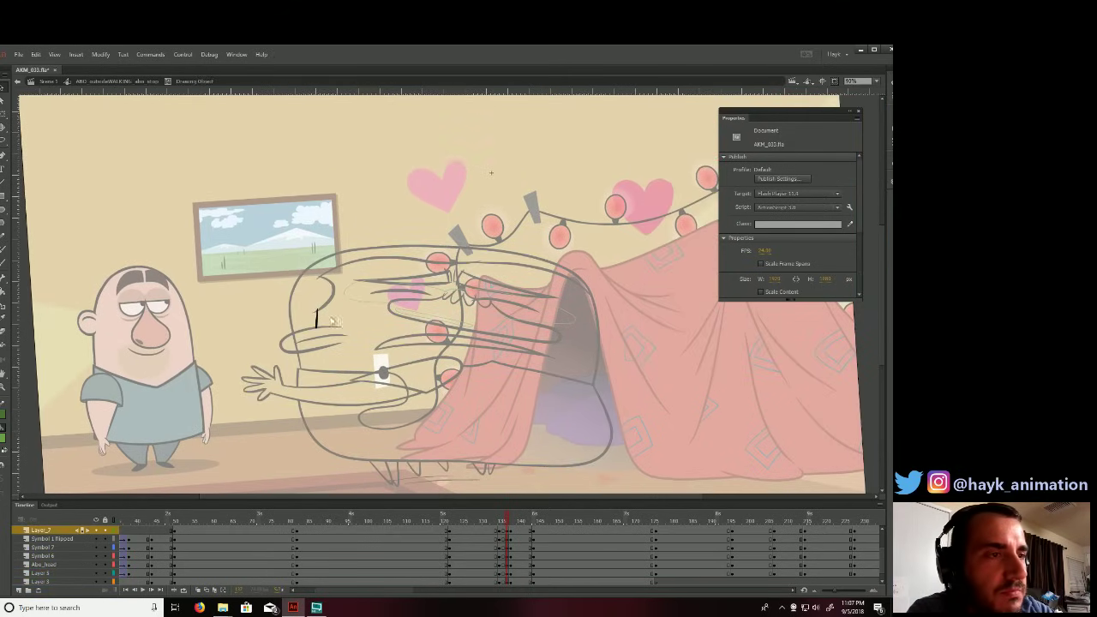
double_click(300, 347)
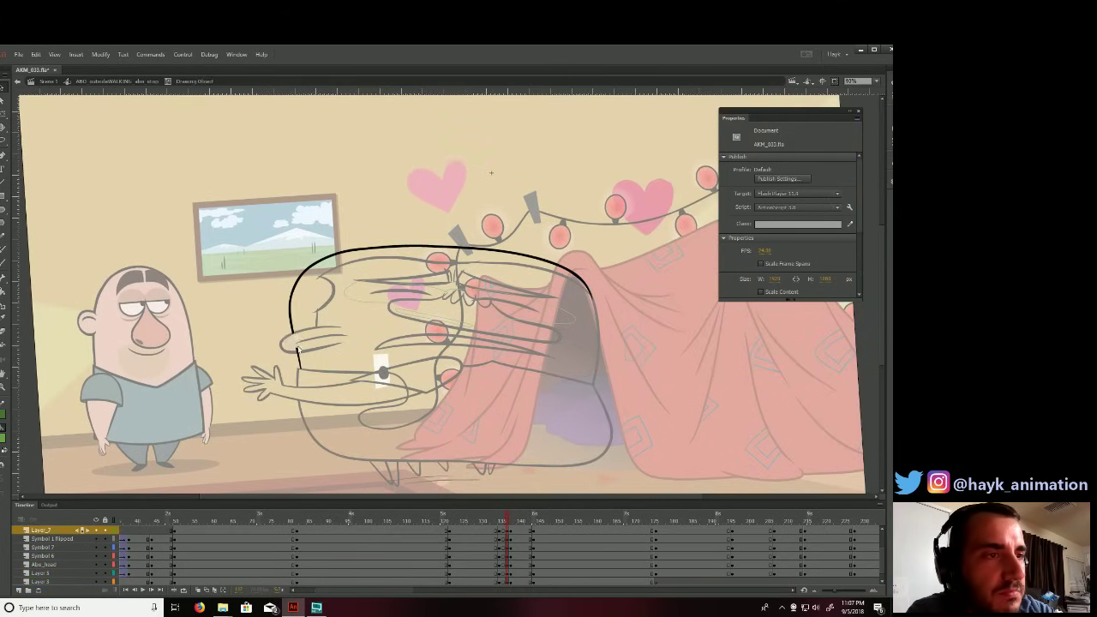
double_click(315, 359)
left_click(640, 306)
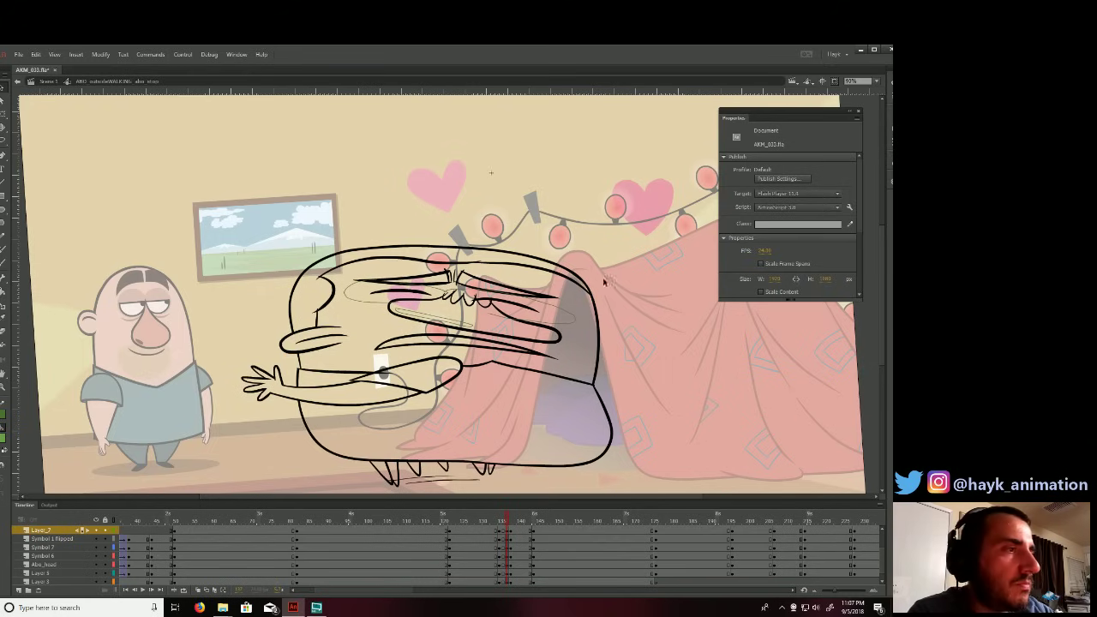
Clean up the corners where the nose curve meets the long upper head line and the short vertical line.
left_click_drag(501, 304, 502, 314)
left_click(3, 387)
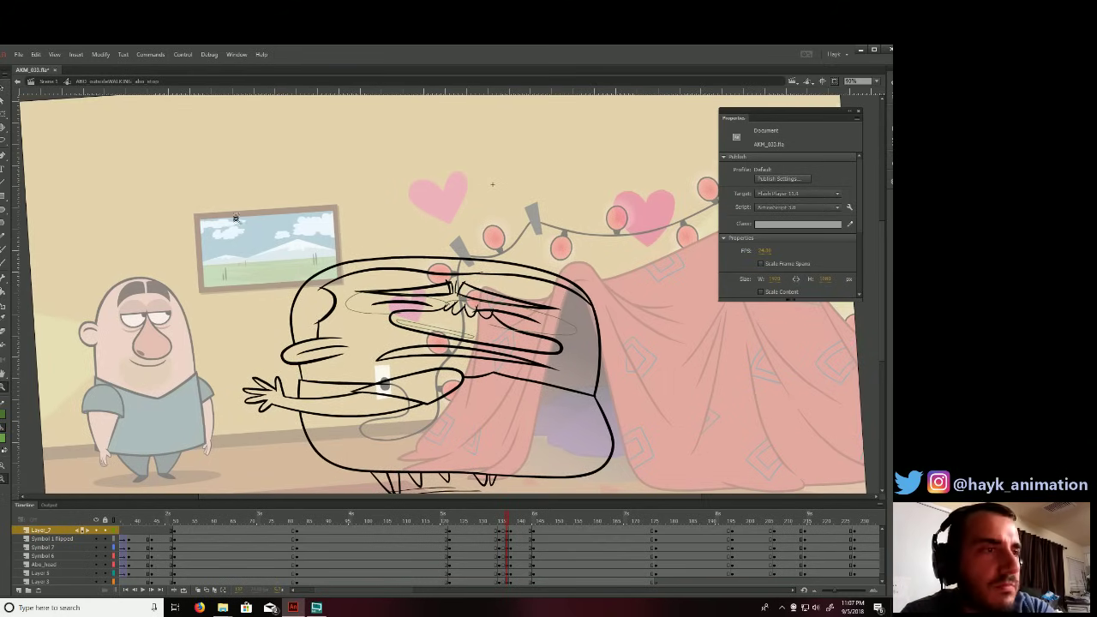
left_click_drag(221, 202, 628, 395)
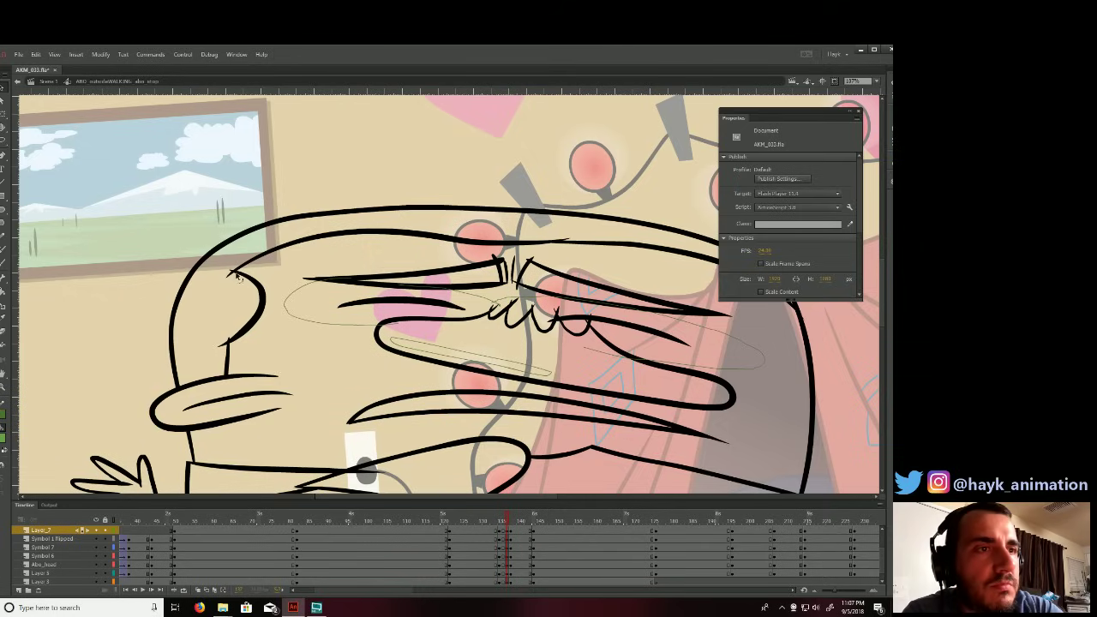
double_click(233, 274)
left_click_drag(227, 276, 234, 271)
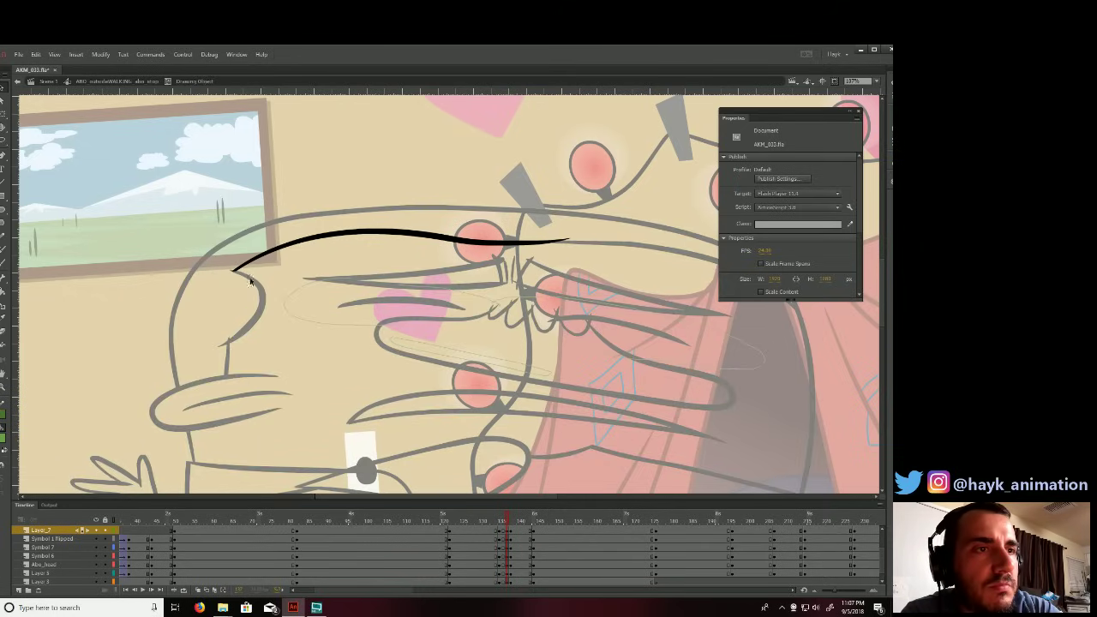
double_click(254, 323)
double_click(229, 358)
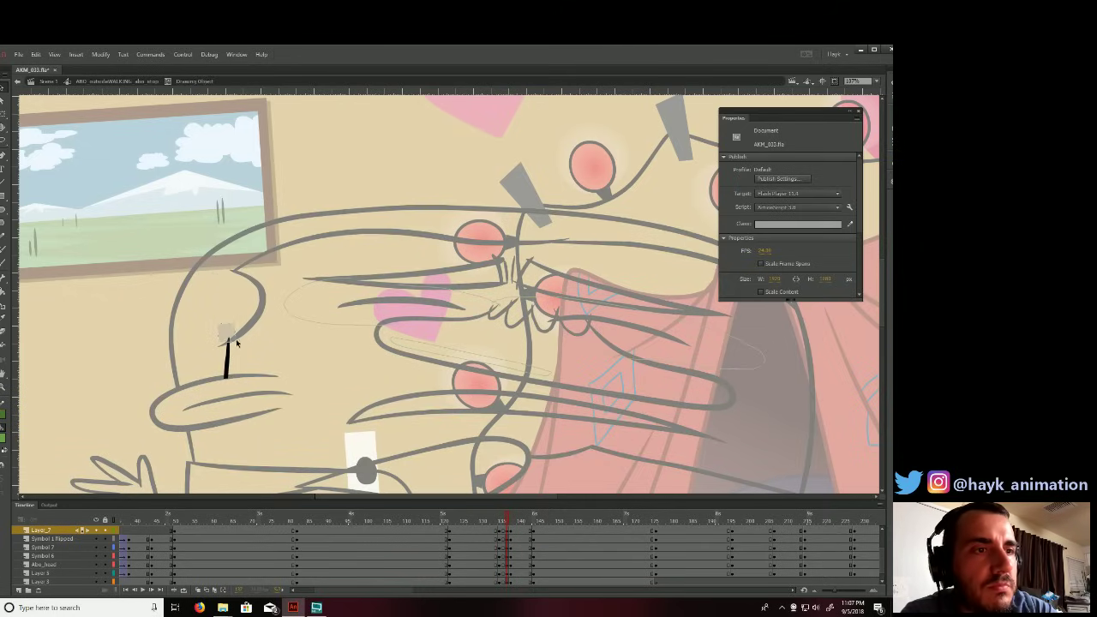
double_click(626, 350)
Trim the overshooting ends of the two rightmost finger loops below the short wrist lines.
left_click_drag(630, 359, 556, 363)
double_click(514, 337)
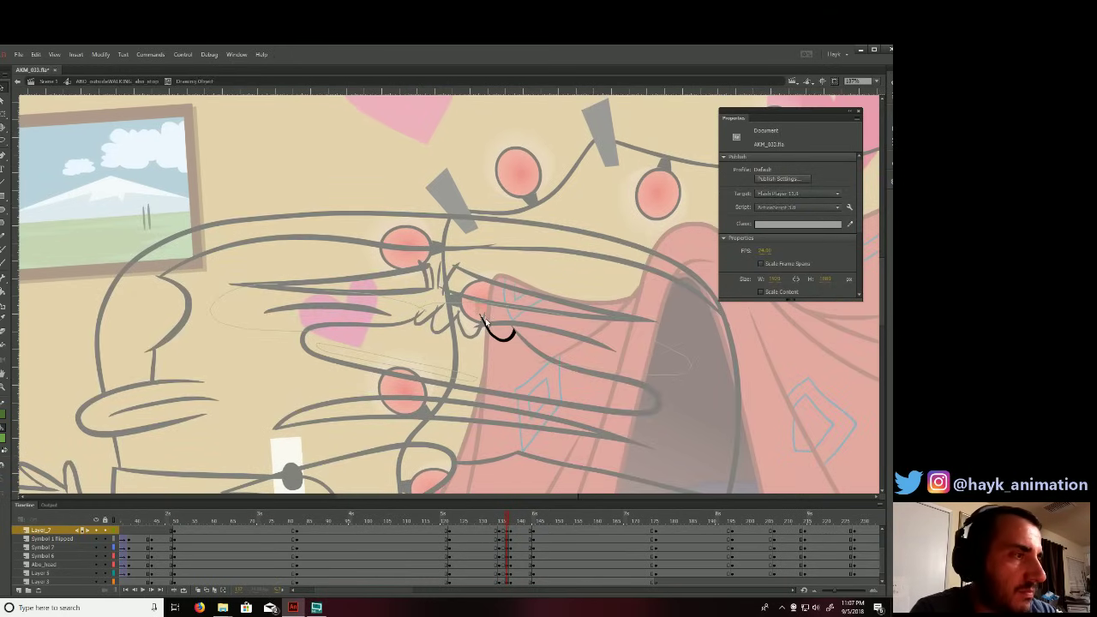
double_click(490, 322)
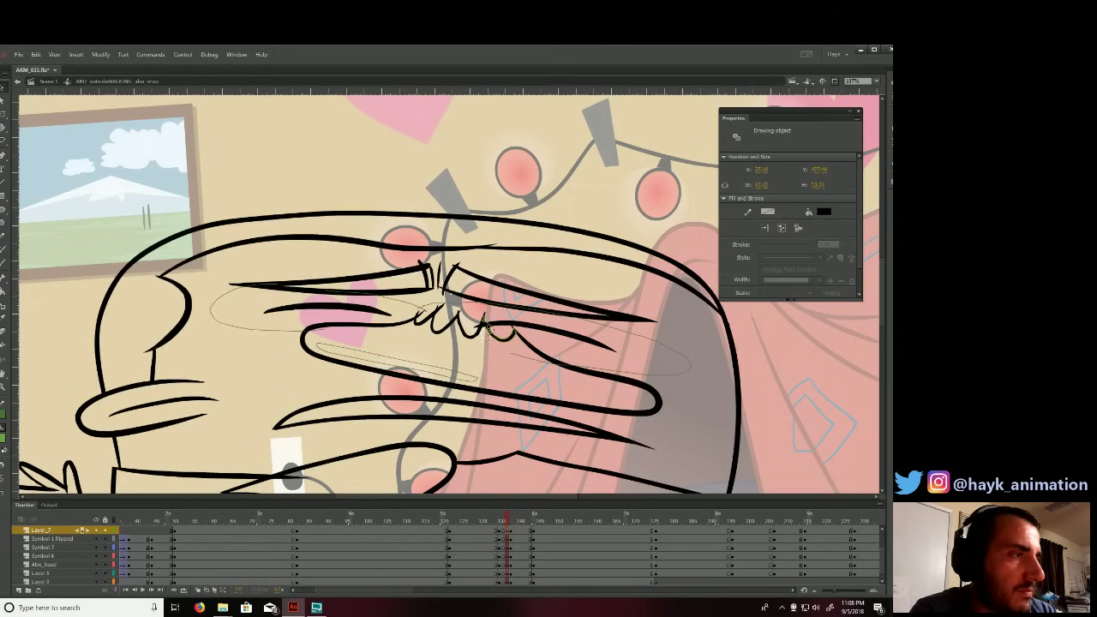
double_click(488, 331)
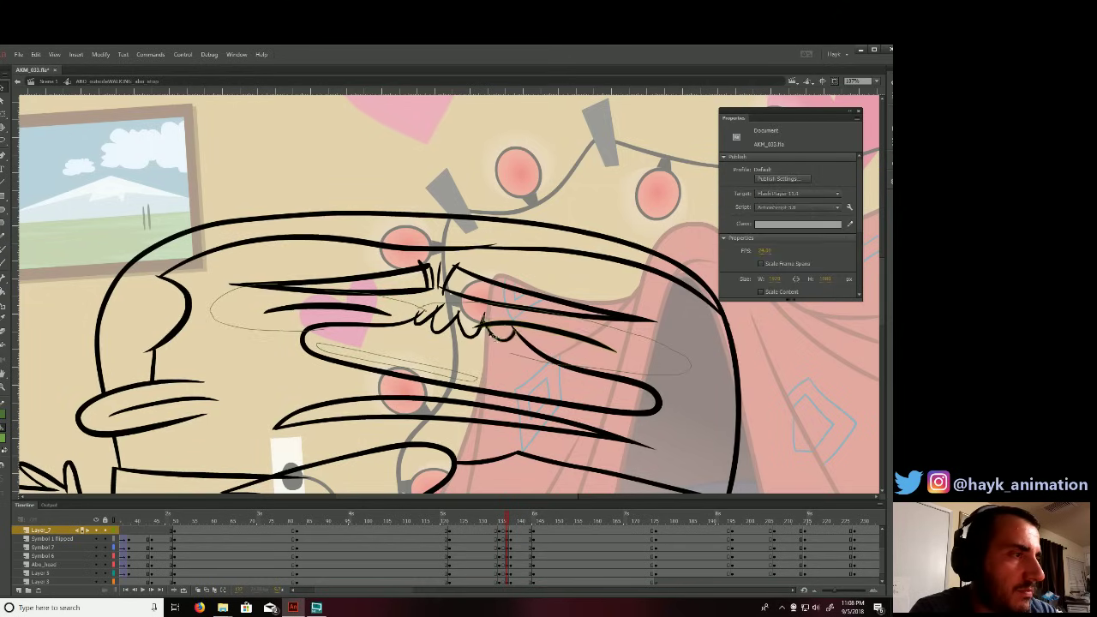
mouse_move(487, 322)
left_mouse_down()
mouse_move(478, 305)
mouse_move(487, 322)
left_mouse_up()
key("Delete")
double_click(479, 306)
double_click(482, 318)
key("Delete")
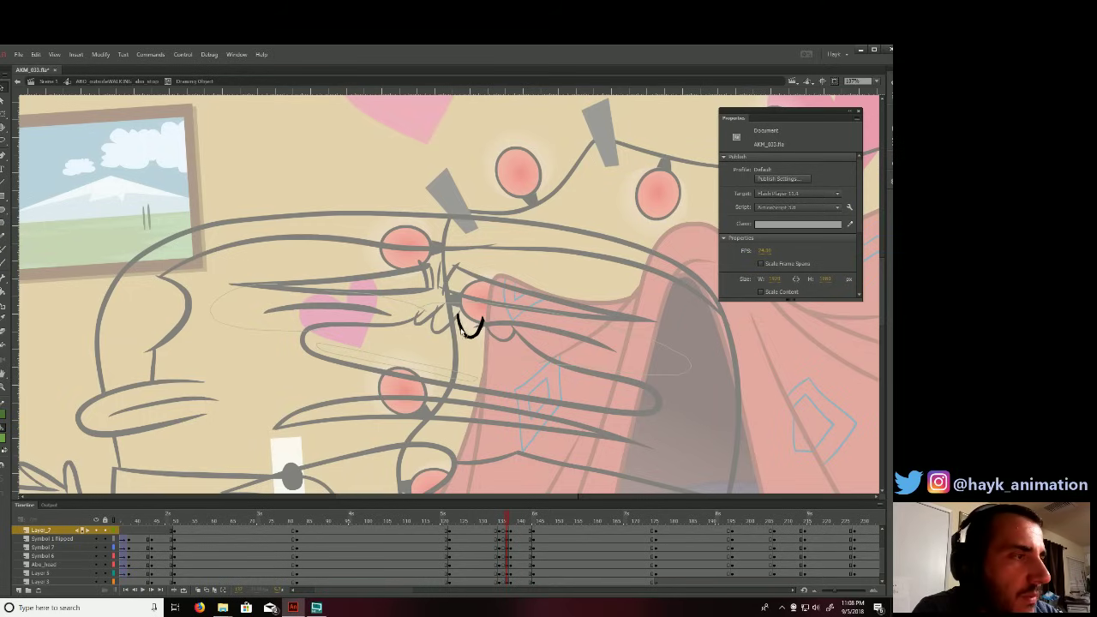
double_click(467, 326)
Trim the upper ends of the third finger loop from the right where it meets its neighbours.
double_click(455, 323)
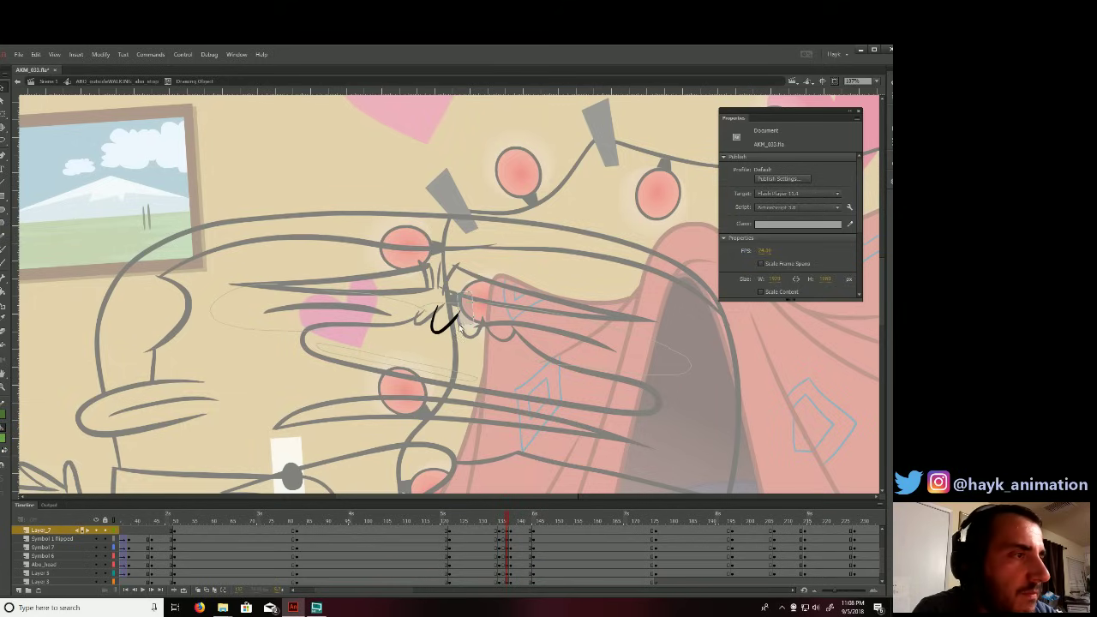
double_click(461, 316)
double_click(433, 322)
left_click_drag(425, 290, 442, 306)
key("Delete")
double_click(442, 306)
Remove the stray ends of the leftmost finger squiggle so it joins the long curved line.
key(".")
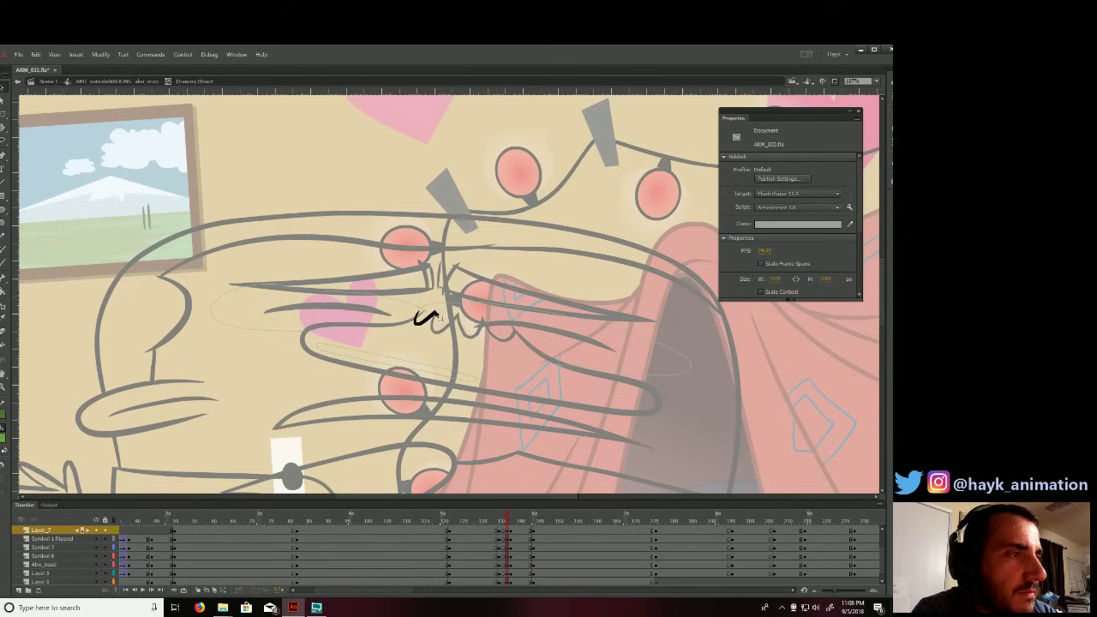
left_click_drag(420, 313, 417, 319)
key("Delete")
double_click(424, 310)
double_click(425, 307)
key("Delete")
double_click(449, 313)
Trim the overshooting tops of the two short cuff lines above the finger loops.
double_click(450, 274)
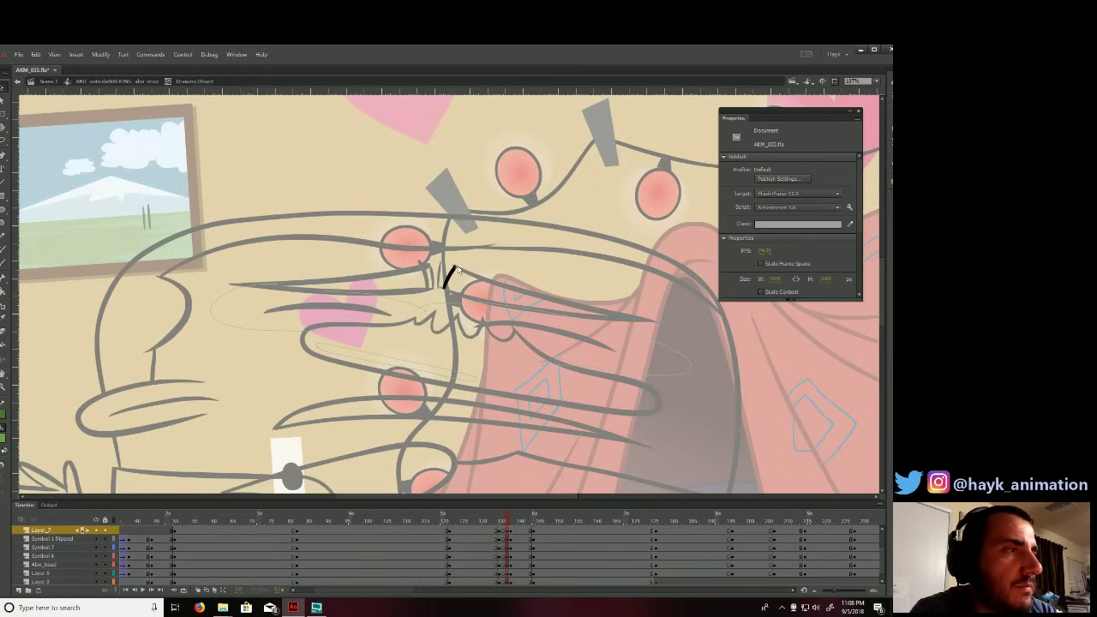
double_click(465, 265)
double_click(426, 278)
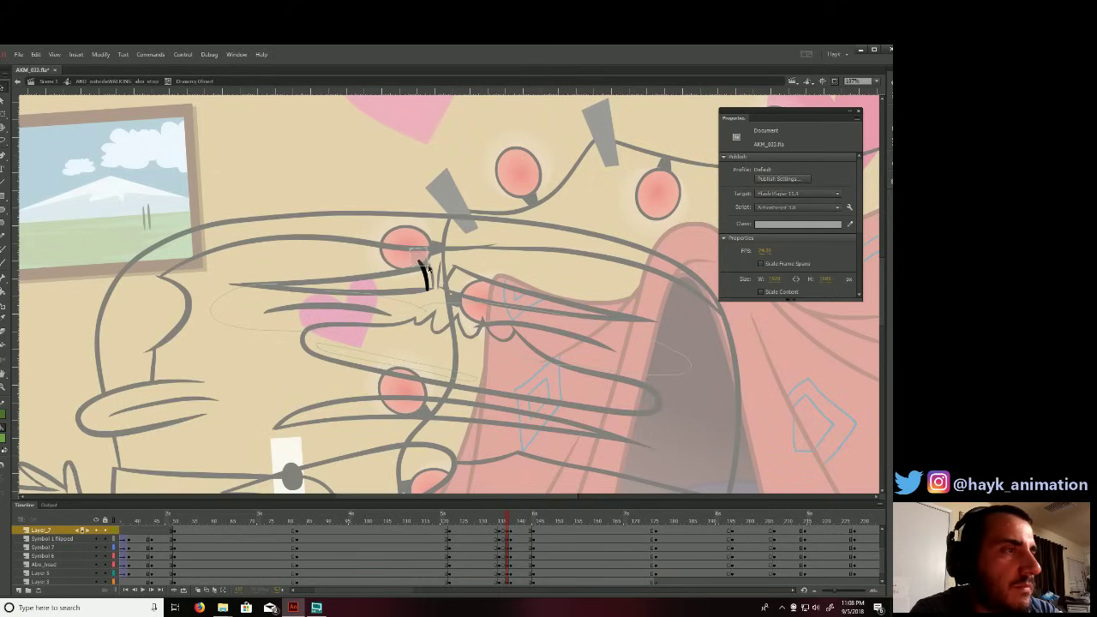
mouse_move(416, 257)
left_mouse_down()
mouse_move(458, 279)
mouse_move(445, 300)
left_mouse_up()
double_click(560, 260)
Trim the left ends of the two long sleeve lines where they meet the right cuff line.
double_click(485, 277)
key("Delete")
double_click(462, 282)
double_click(458, 294)
key("Delete")
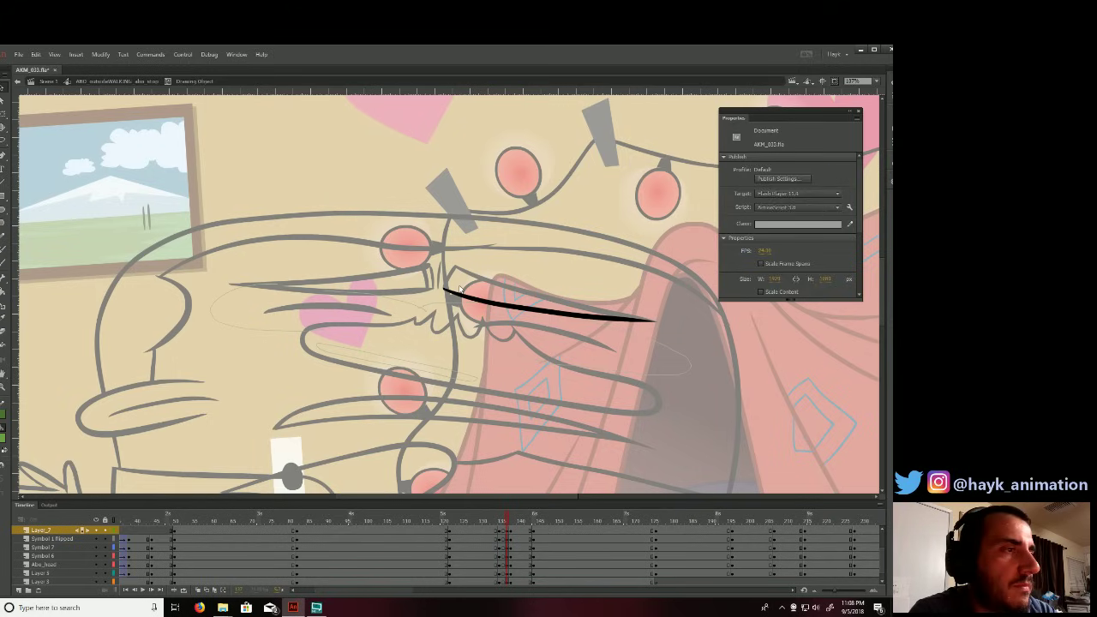
double_click(439, 311)
left_click(773, 399)
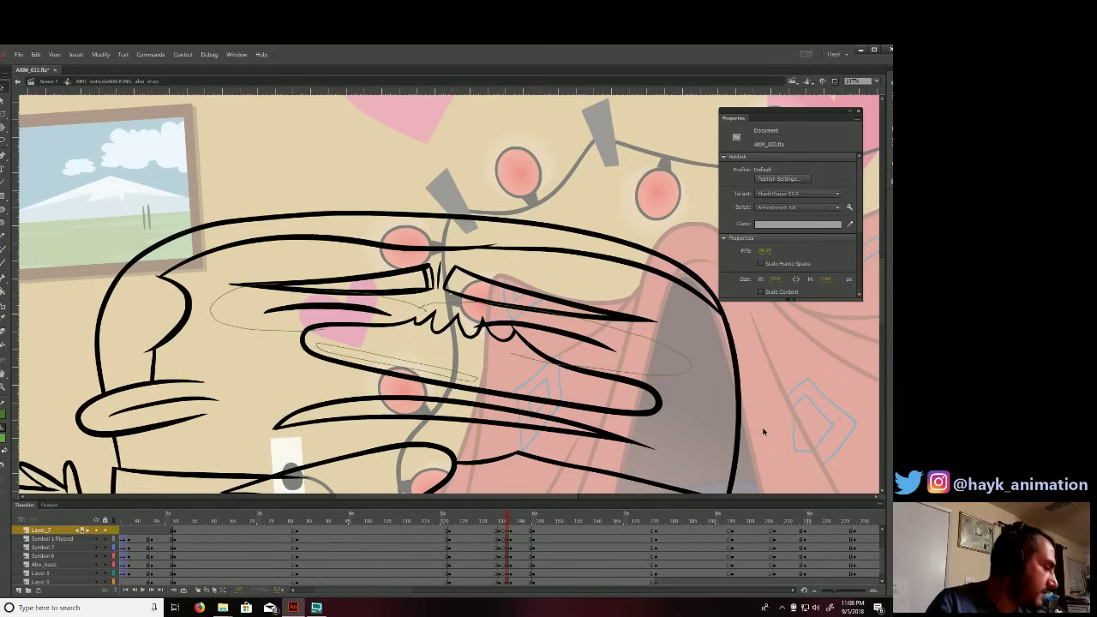
Select the whole character line drawing and break it apart into one editable shape.
key("ctrl+minus")
key("ctrl+minus")
left_click_drag(597, 217, 356, 462)
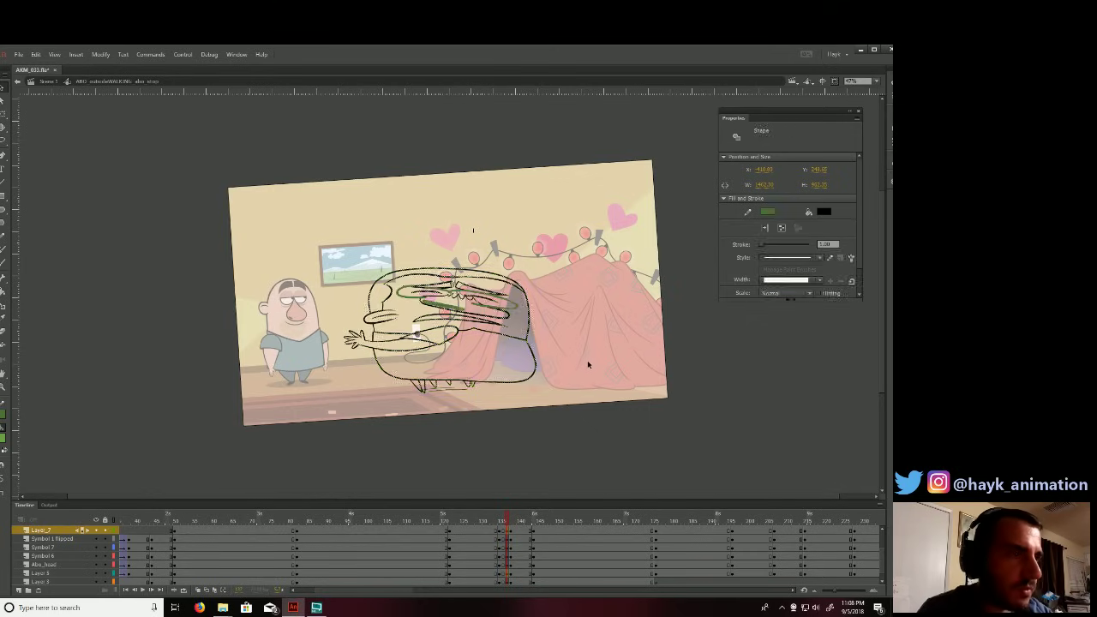
left_click(569, 416)
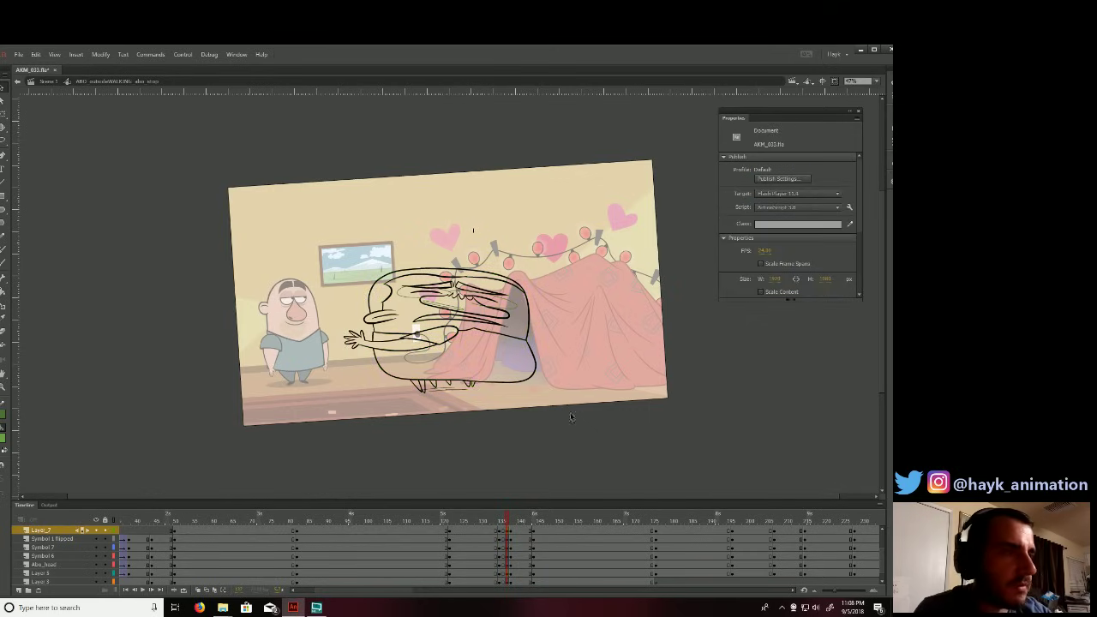
Fill the lower body below the arm with green using the Paint Bucket tool.
left_click(3, 319)
left_click(437, 360)
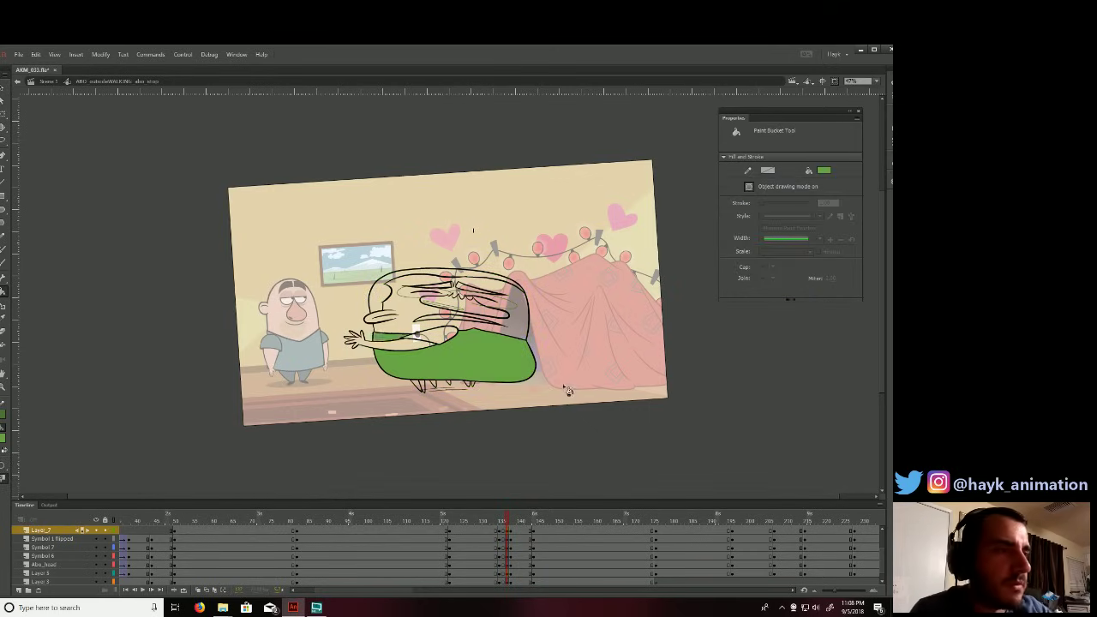
Sample the dark green of the sleeve from the earlier finished pose and fill the stretched drawing's sleeve with it.
key("comma")
key("comma")
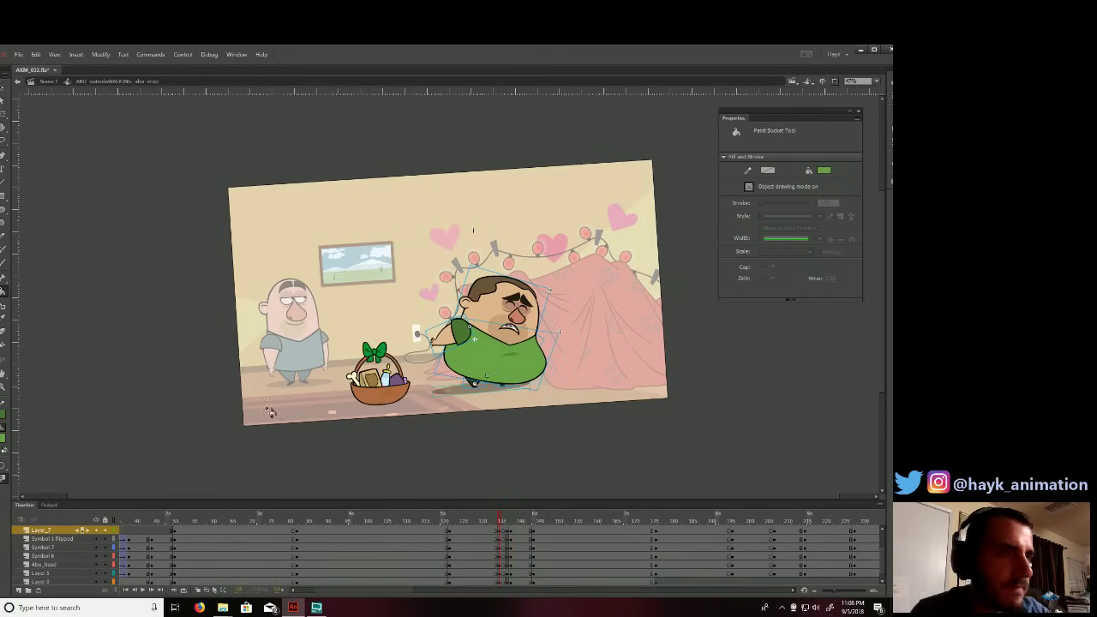
left_click(3, 318)
left_click(452, 339)
key("period")
key("period")
left_click(436, 342)
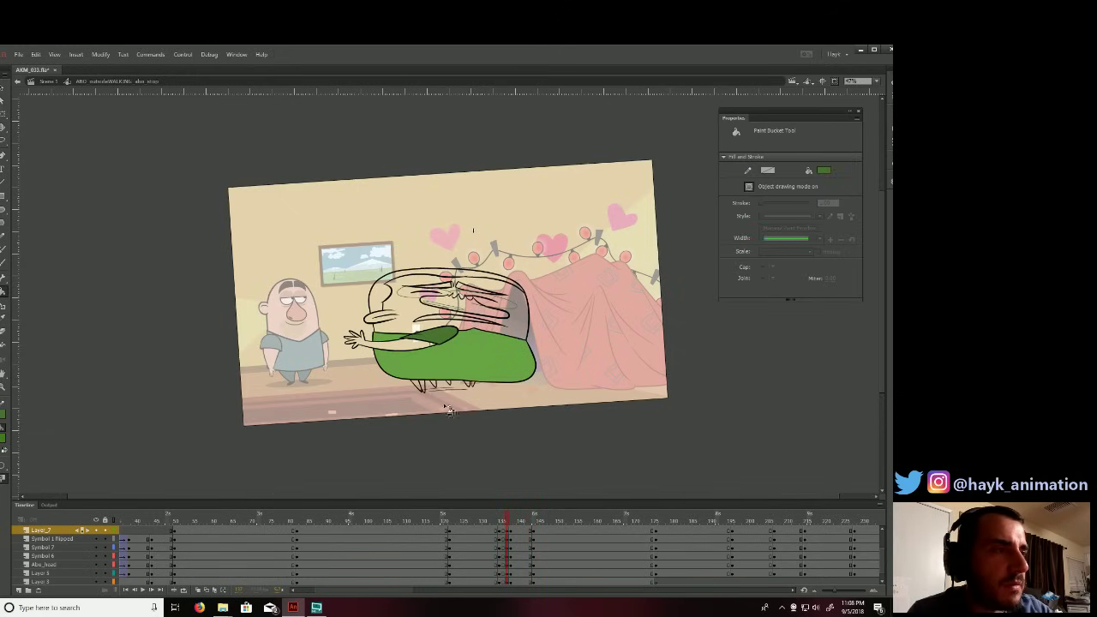
Sample the skin colour from the earlier finished pose and fill the stretched drawing's face with it.
key("comma")
key("comma")
left_click(2, 320)
left_click(450, 336)
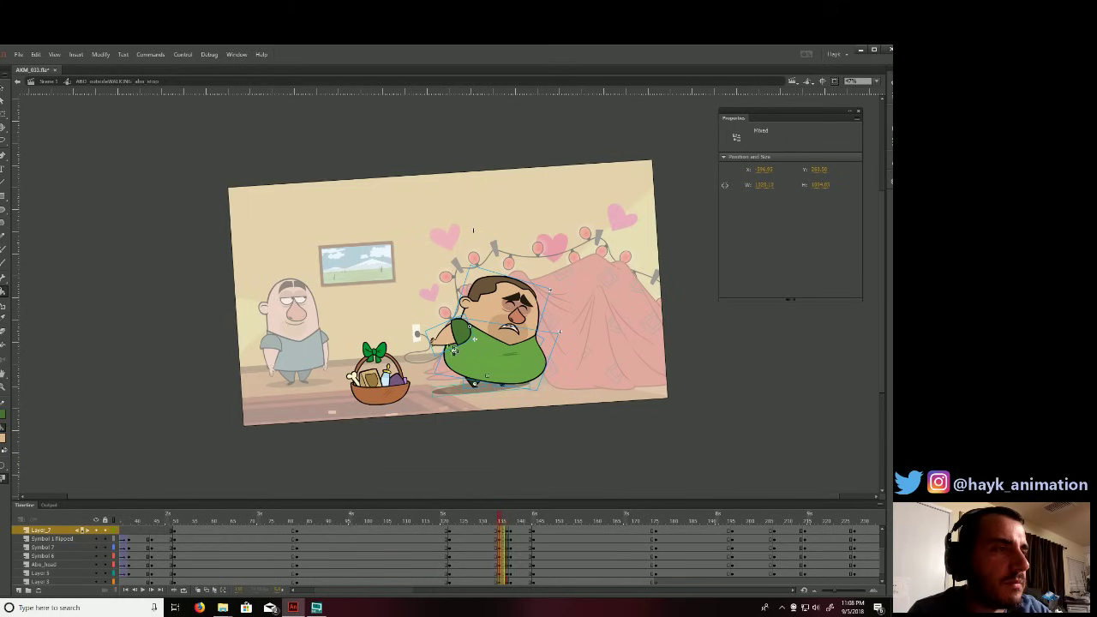
key("period")
key("period")
left_click(378, 345)
left_click(429, 323)
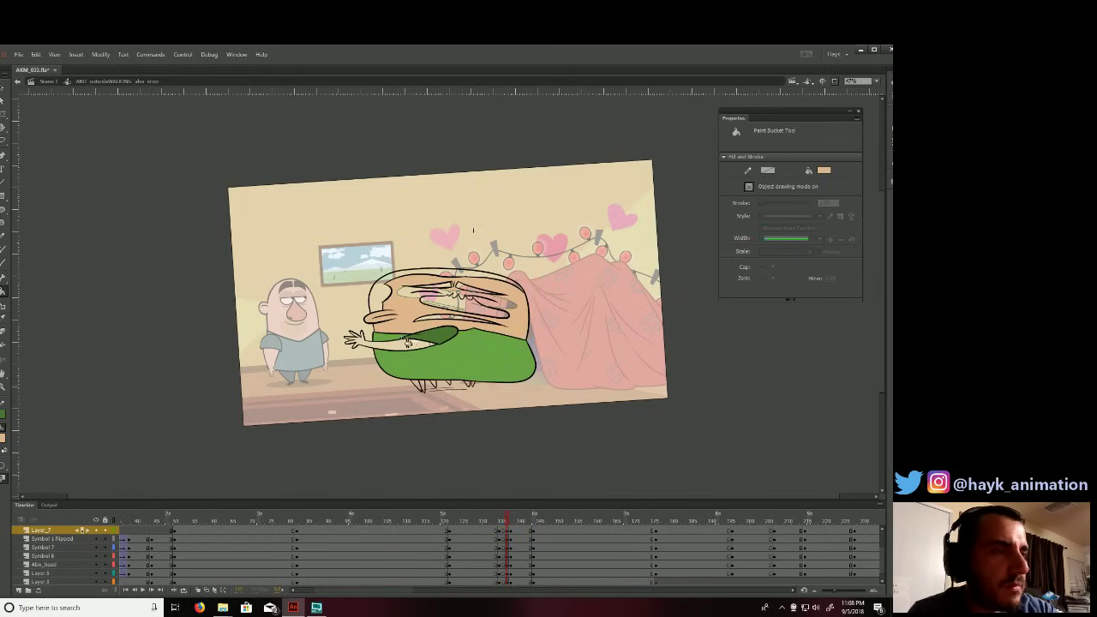
Try to fill the outstretched arm with skin colour using the Close Small Gaps setting and a larger gap-closing setting.
key("z")
left_click_drag(283, 276, 604, 306)
left_click(350, 369, "alt")
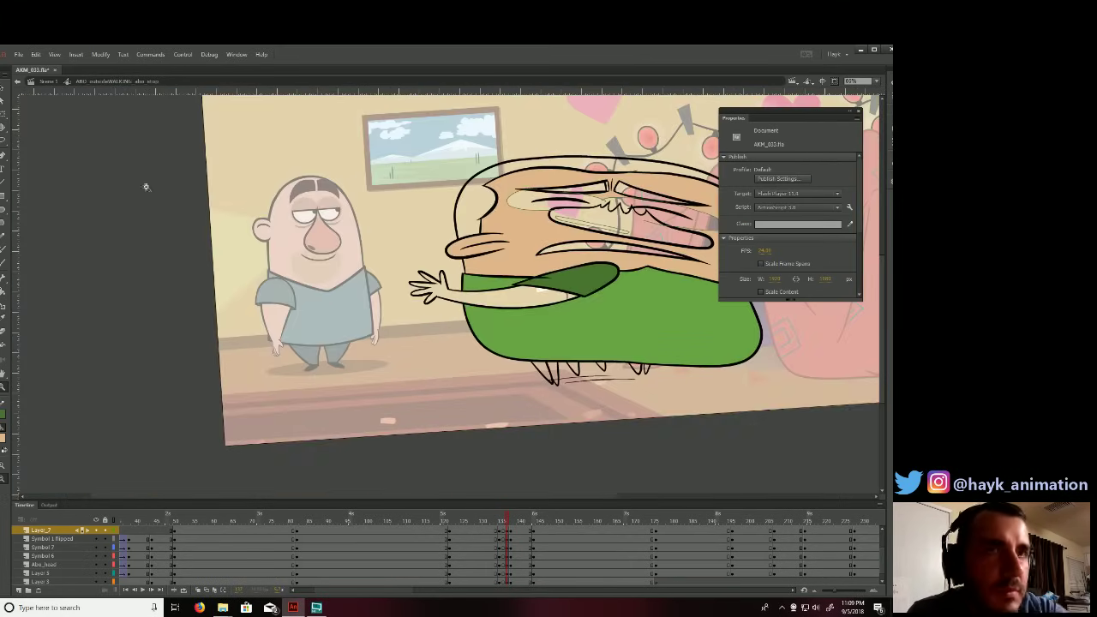
left_click_drag(338, 224, 627, 329)
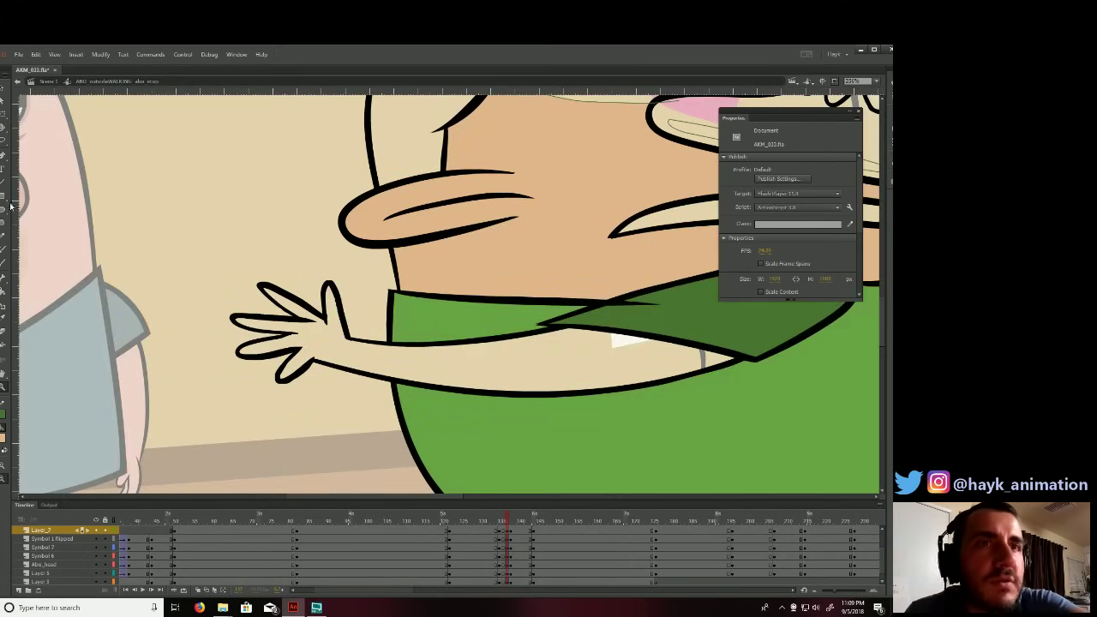
left_click(4, 293)
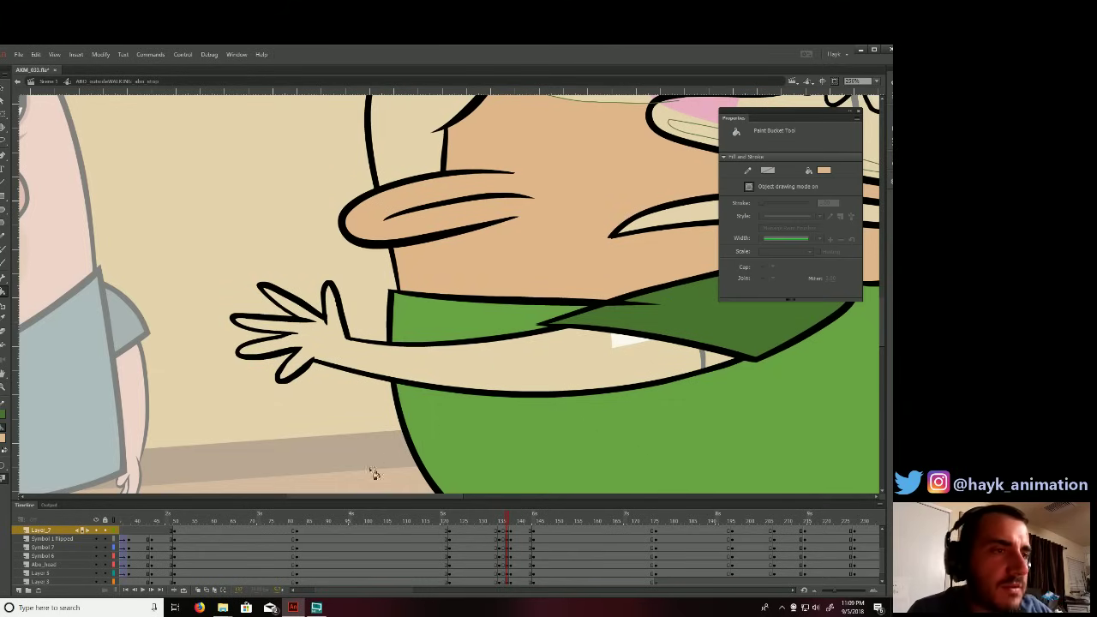
left_click(5, 466)
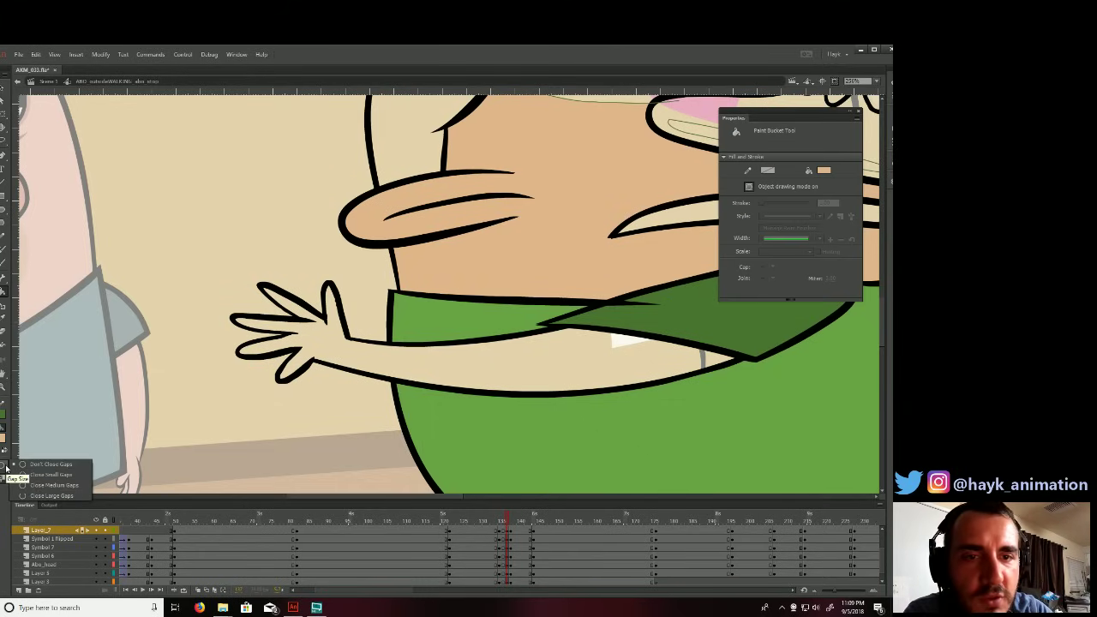
left_click(52, 476)
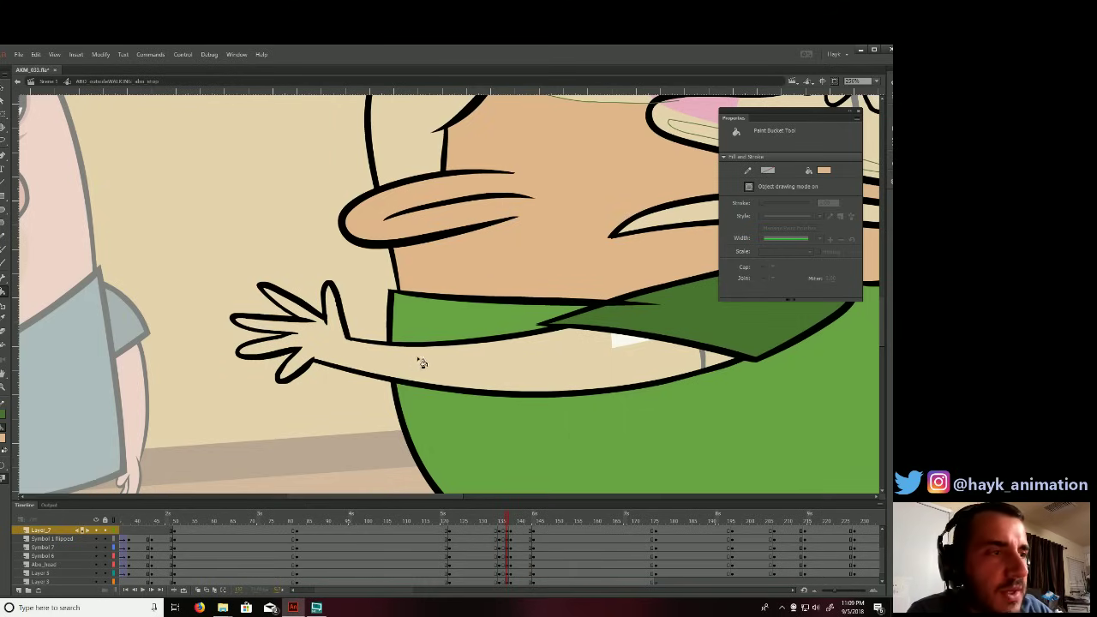
left_click(5, 466)
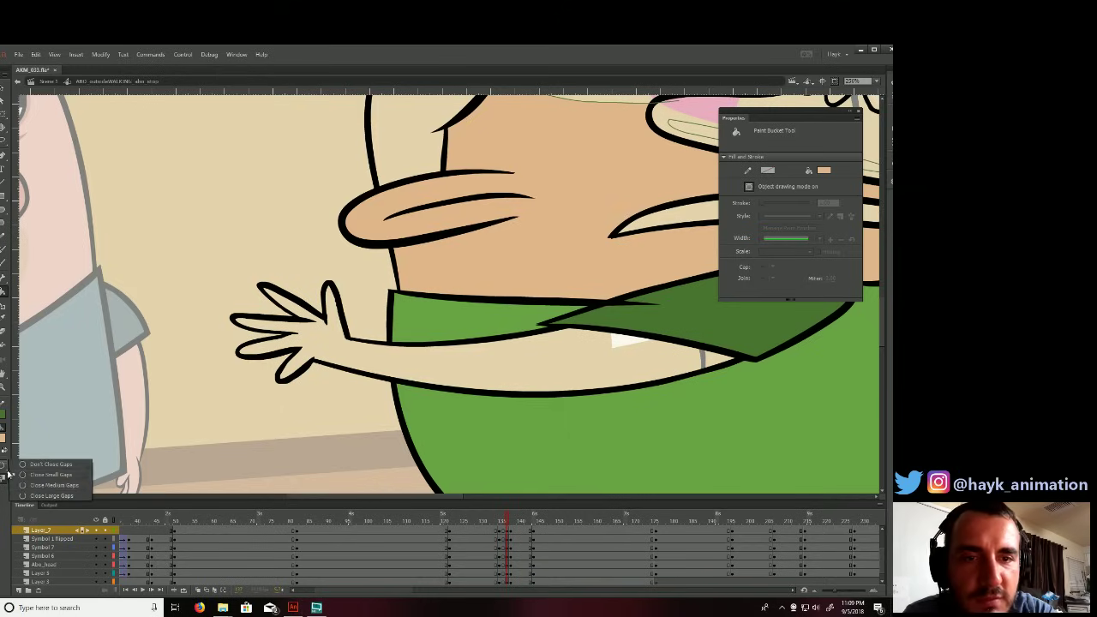
left_click(54, 490)
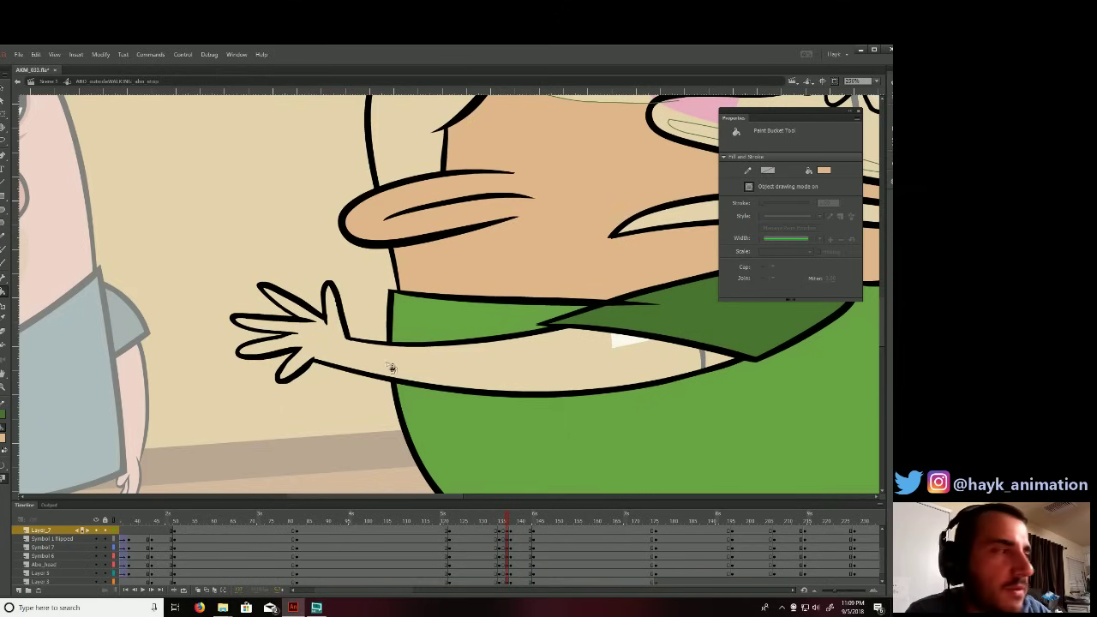
Examine the hand and arm outline by selecting its sections, looking for what keeps the fill from working.
left_click(3, 88)
left_click_drag(181, 226, 350, 423)
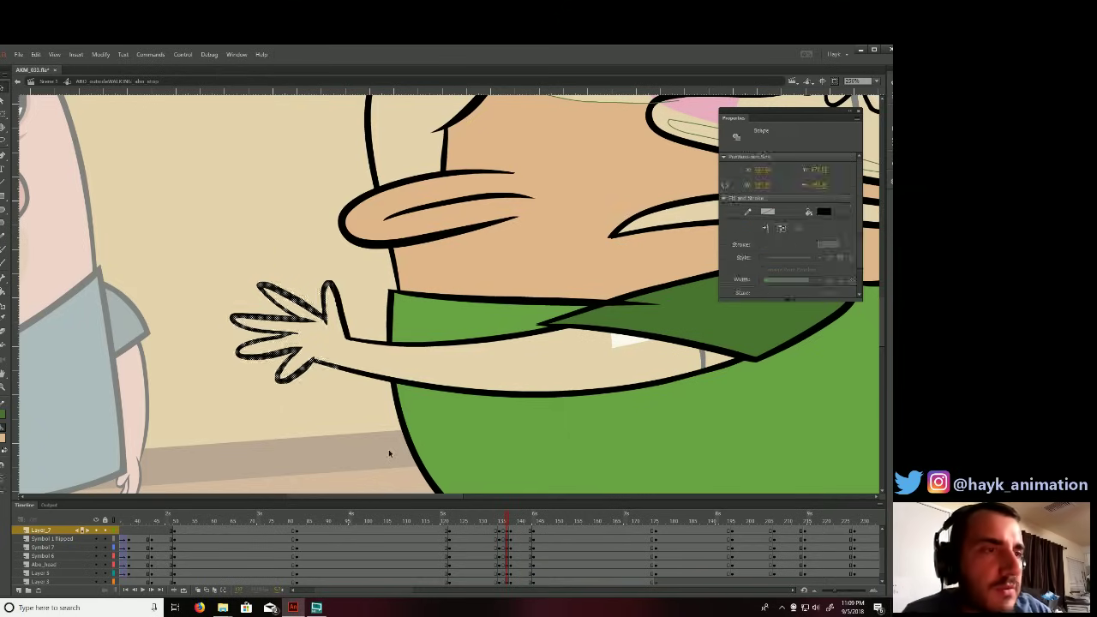
left_click_drag(302, 255, 392, 431)
left_click(391, 379)
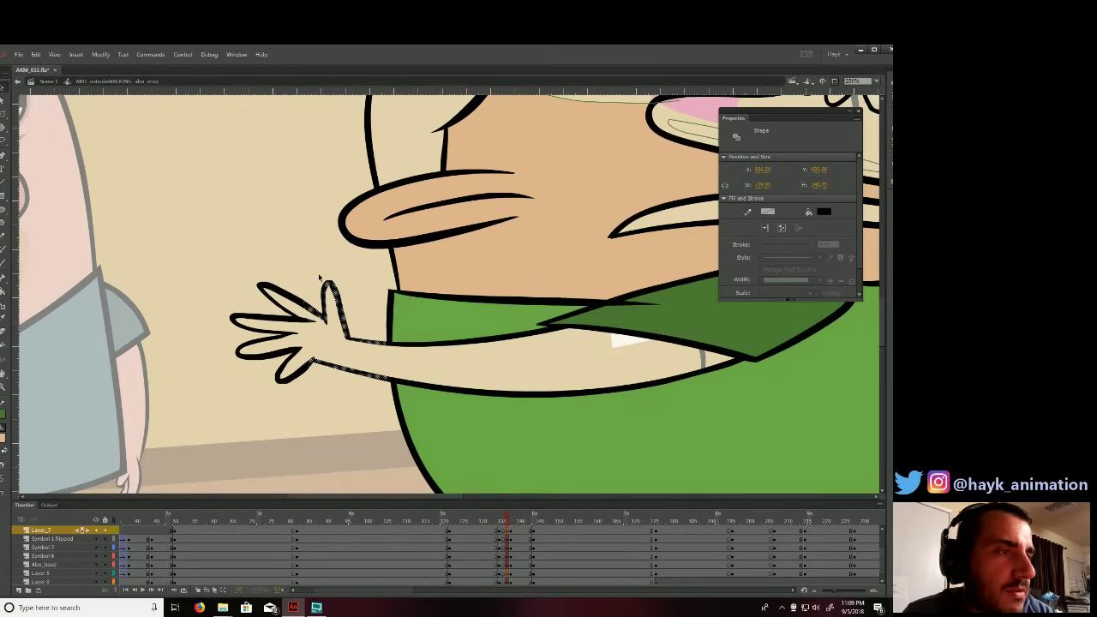
left_click_drag(197, 240, 623, 436)
left_click(649, 382)
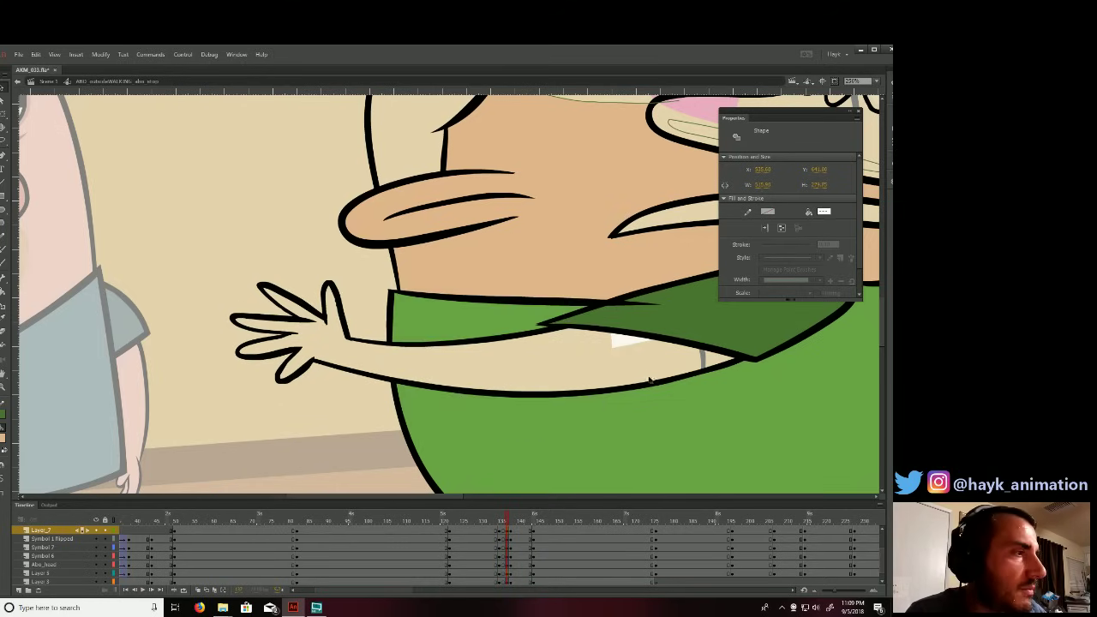
left_click(4, 293)
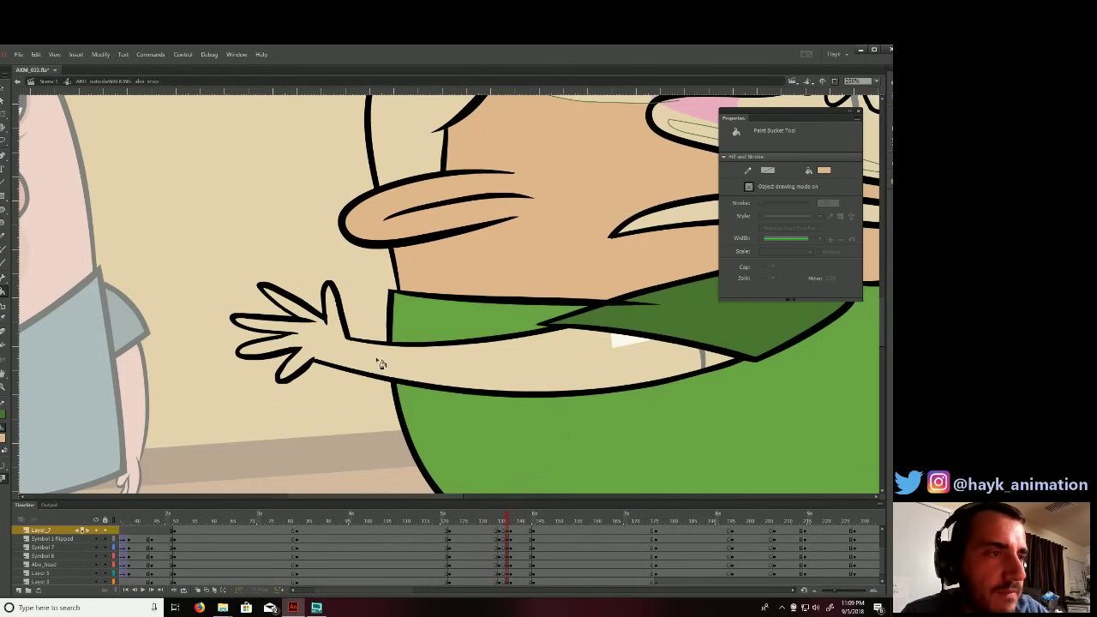
key("v")
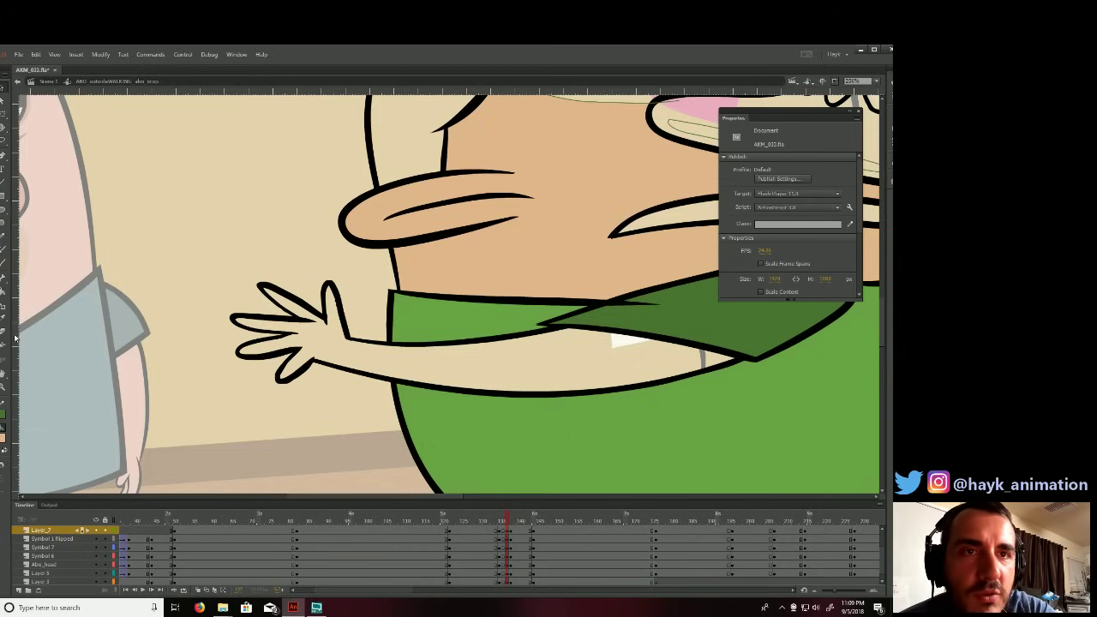
Display Layer_7 as outlines, move the stray finger strokes from the other layer into Layer_7 in place, and restore normal display.
left_click(114, 531, "alt")
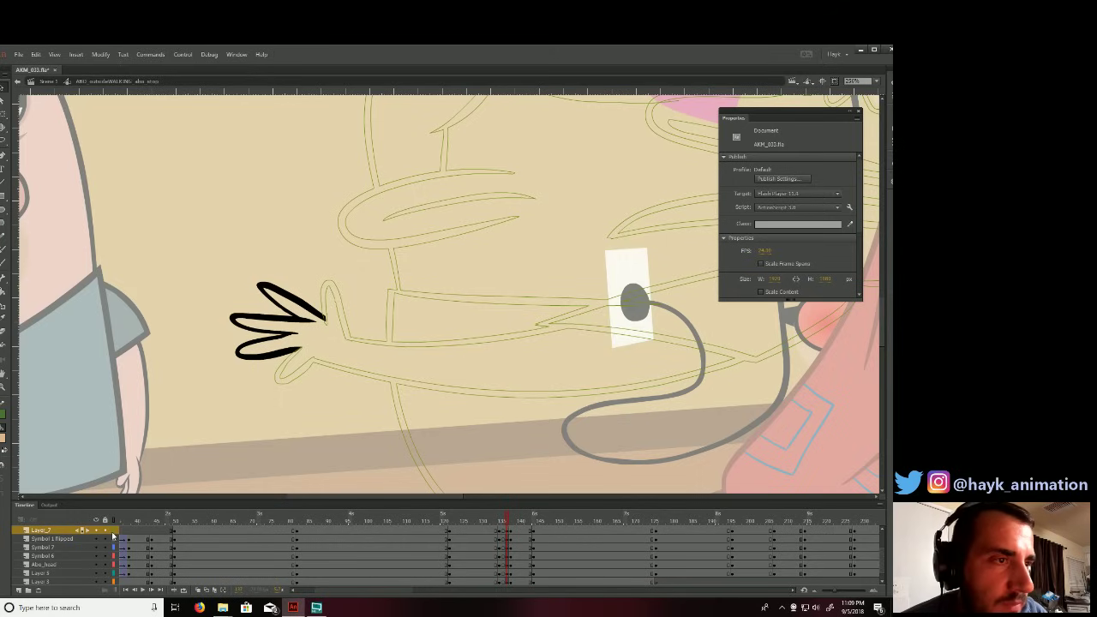
left_click(295, 303)
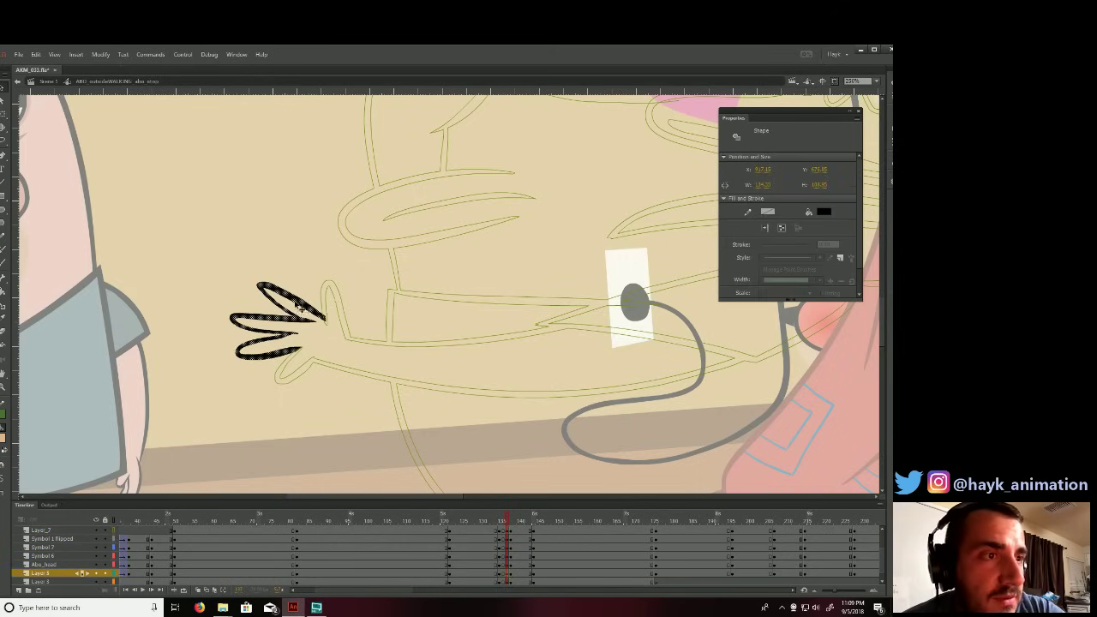
left_click(348, 335)
left_click(311, 306)
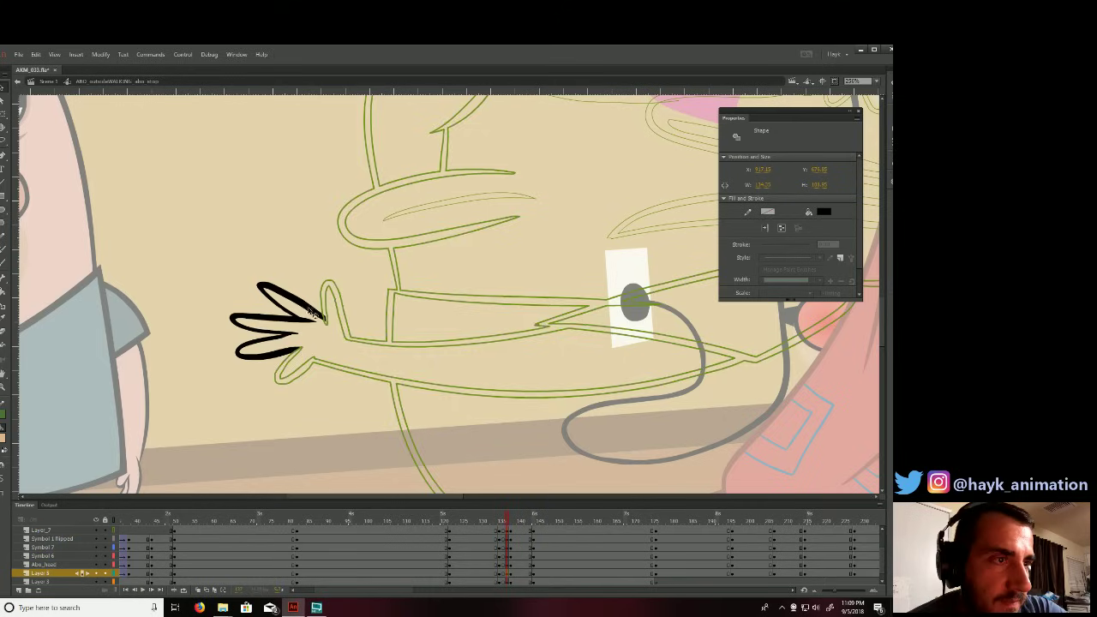
key("Delete")
double_click(325, 317)
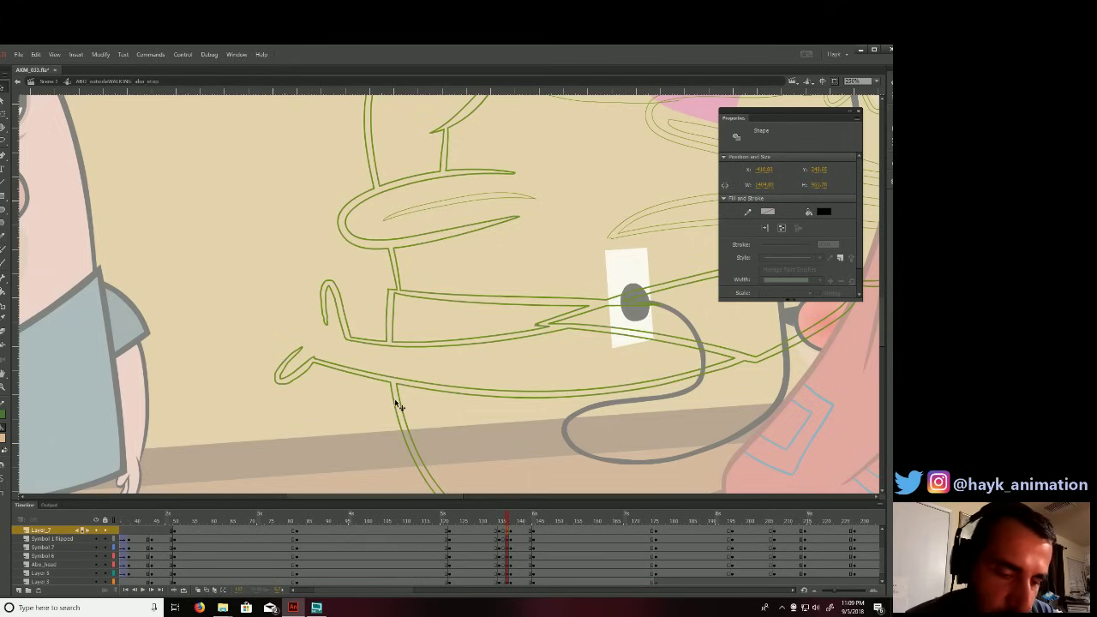
key("ctrl+shift+v")
left_click(376, 431)
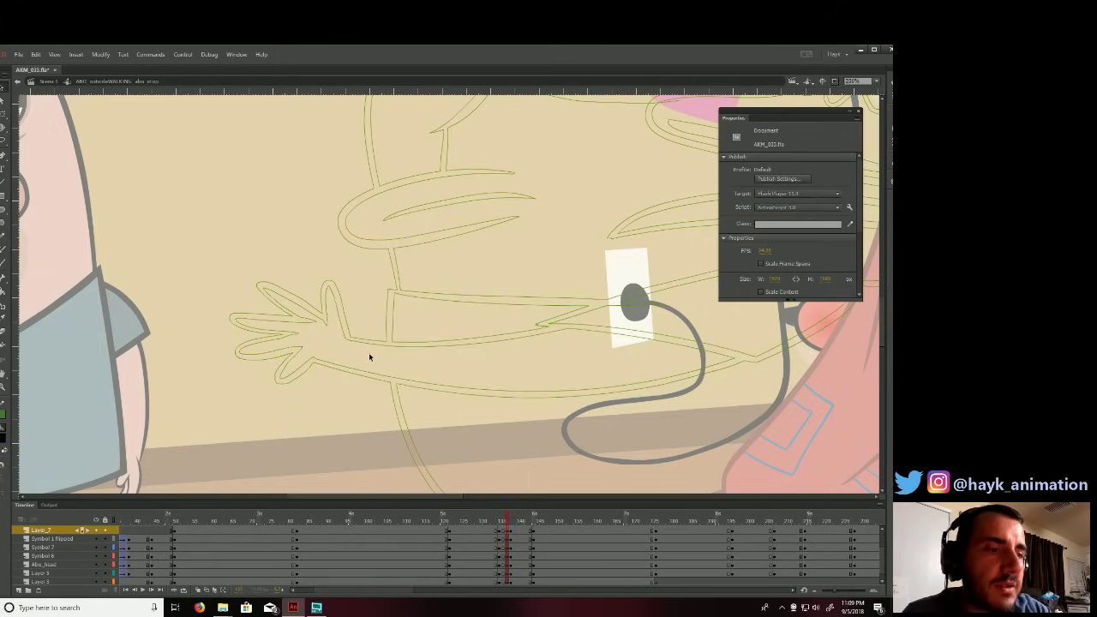
left_click(114, 520)
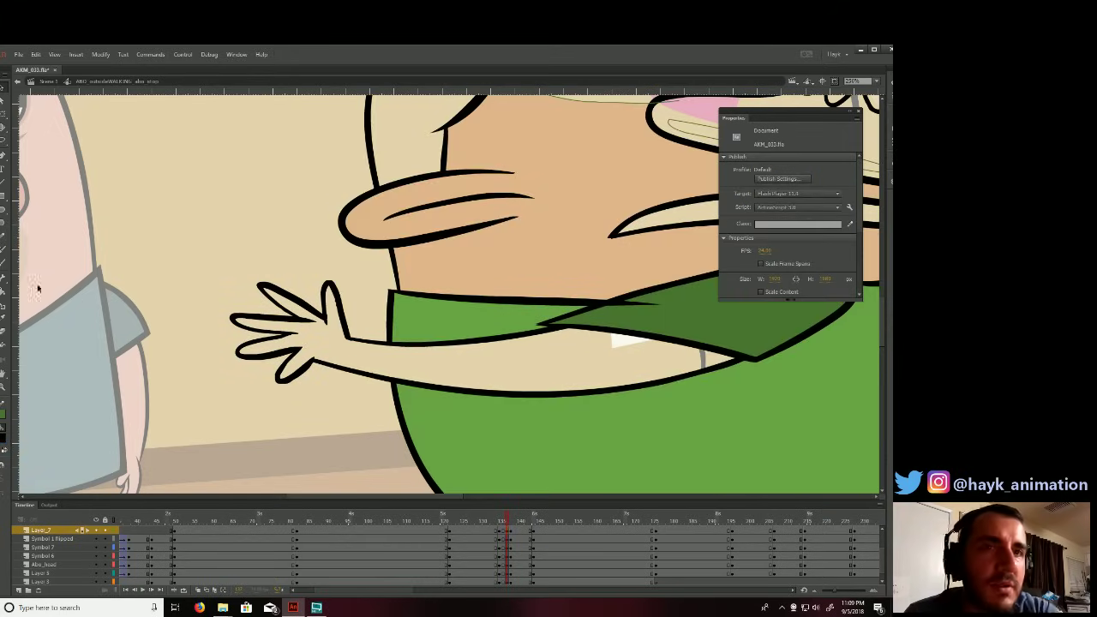
Sample the skin colour from the stretched face as the Paint Bucket fill colour.
left_click(3, 387)
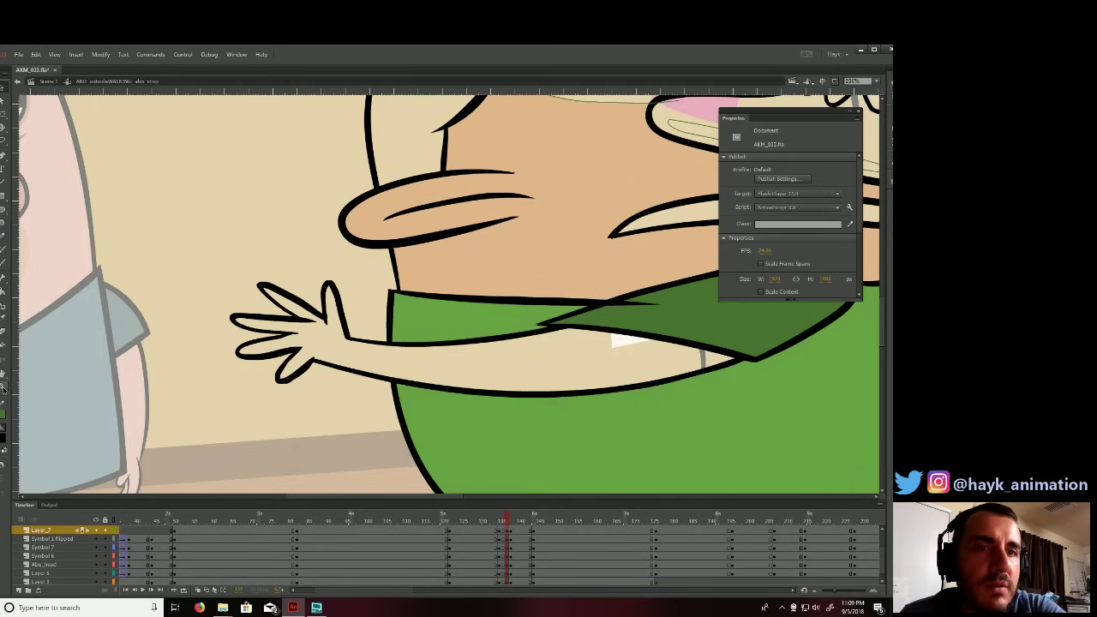
left_click(532, 371)
left_click(3, 293)
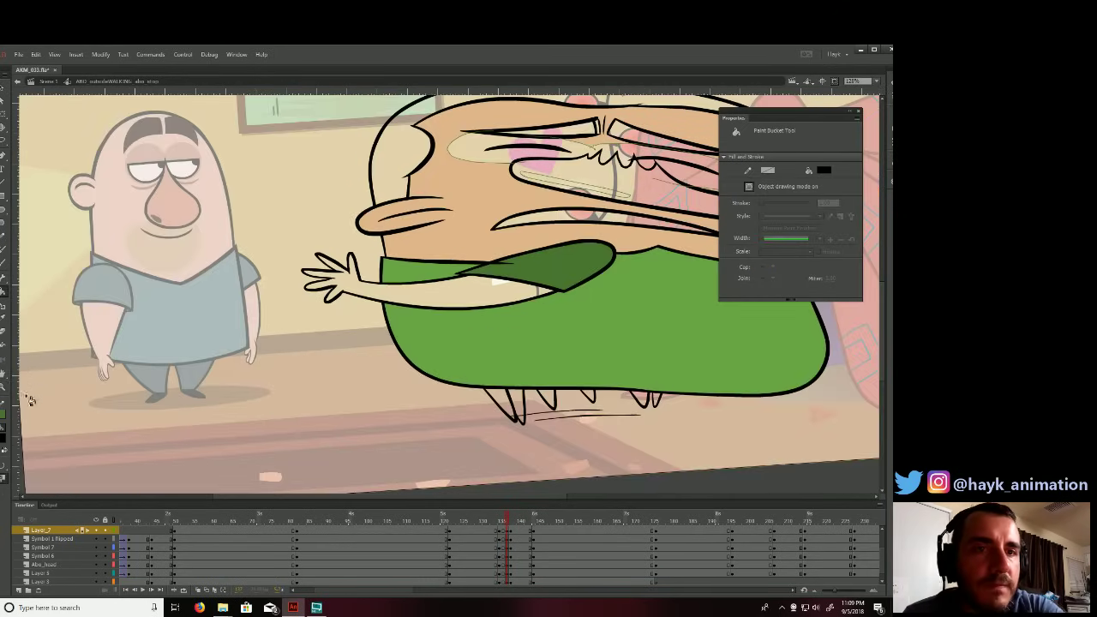
left_click(4, 313)
left_click(445, 225)
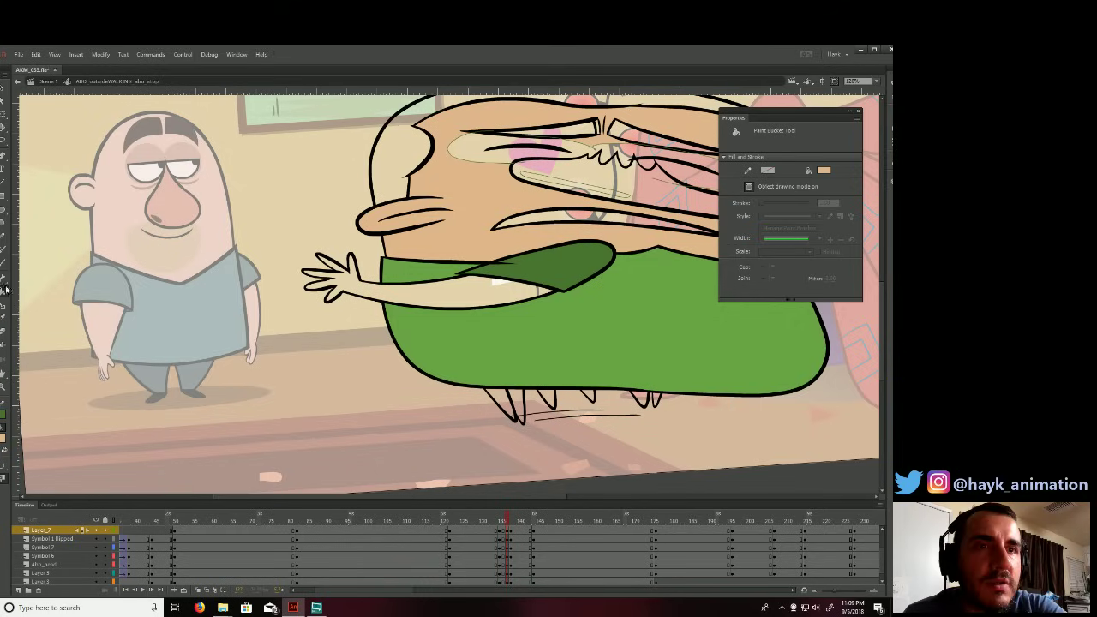
Set the Paint Bucket to Don't Close Gaps and fill the outstretched arm and hand with the skin colour.
left_click(404, 297)
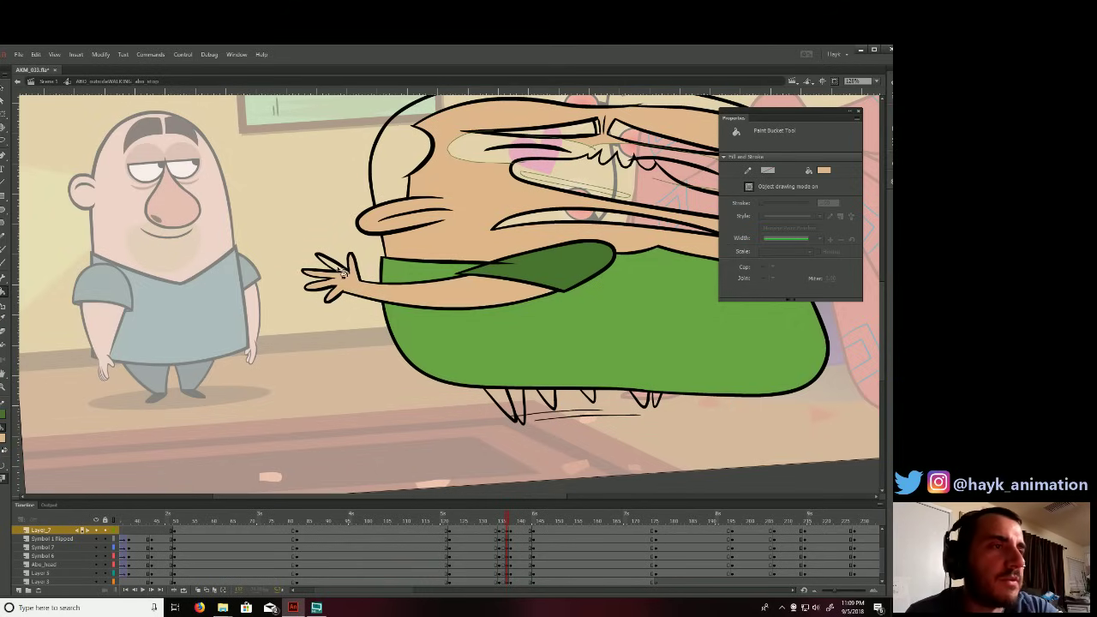
key("ctrl+z")
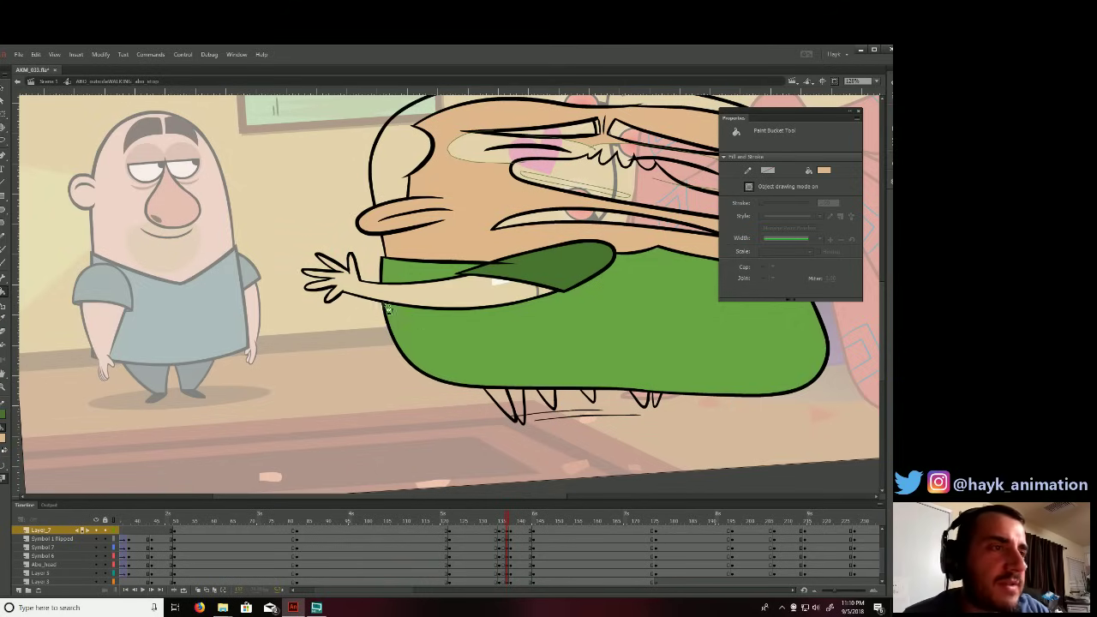
left_click(4, 435)
key("Escape")
left_click(4, 466)
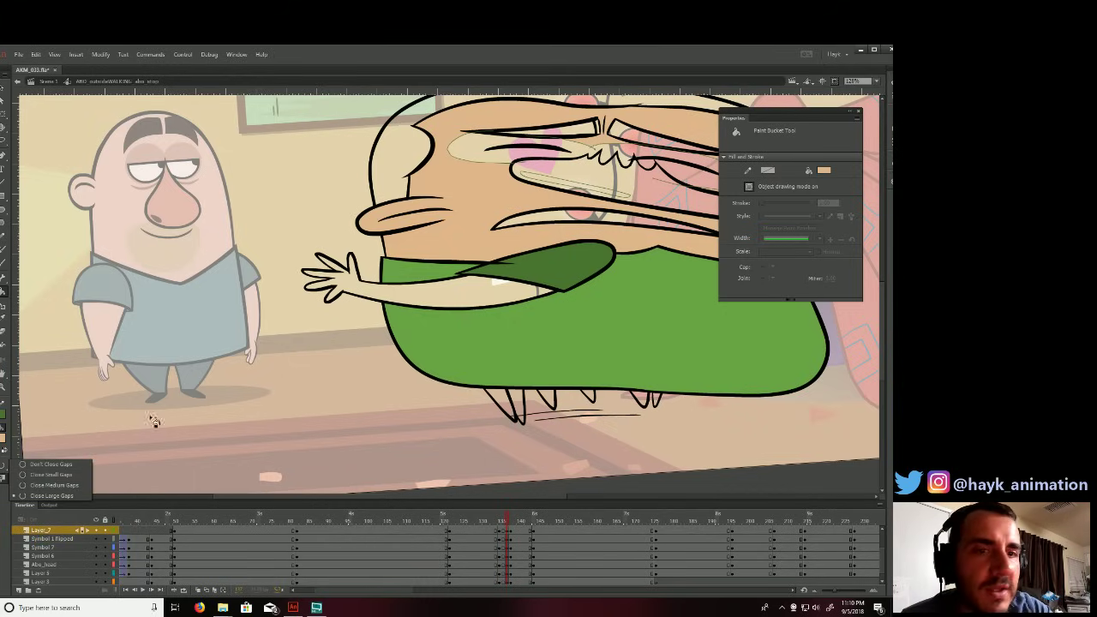
left_click(65, 465)
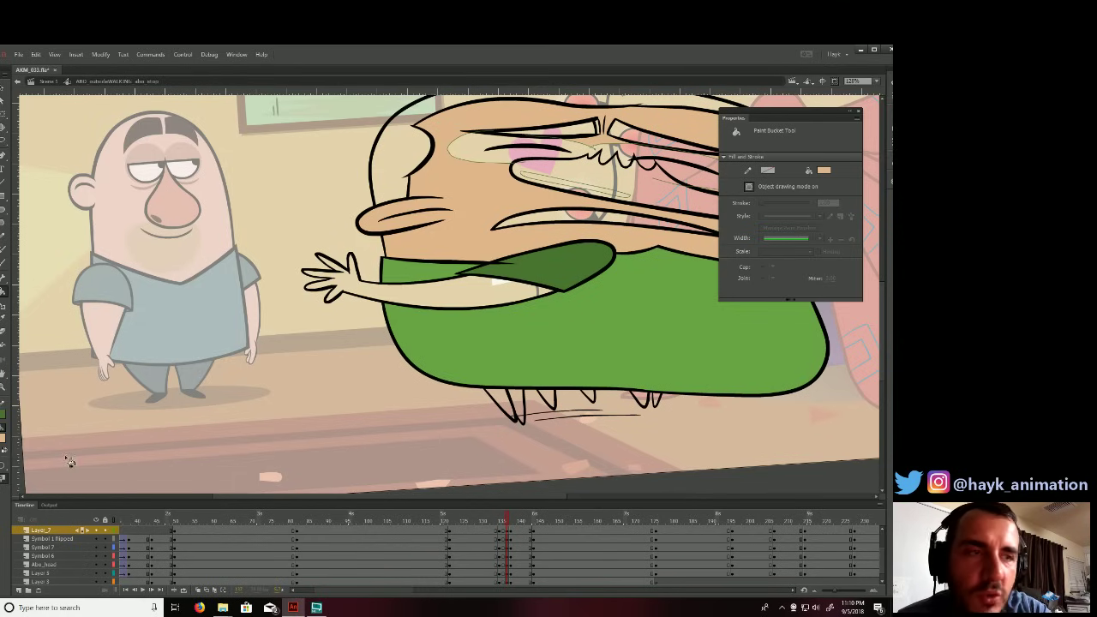
left_click(413, 297)
left_click_drag(591, 328, 428, 377)
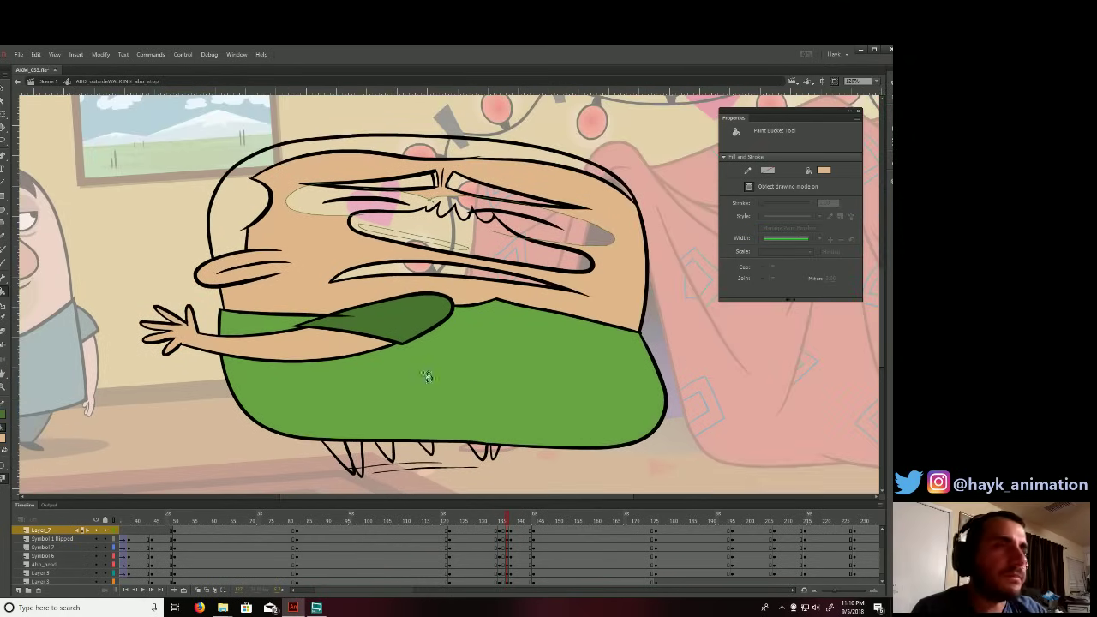
Compare the stretched drawing's legs and feet with the character's preceding finished pose.
key("v")
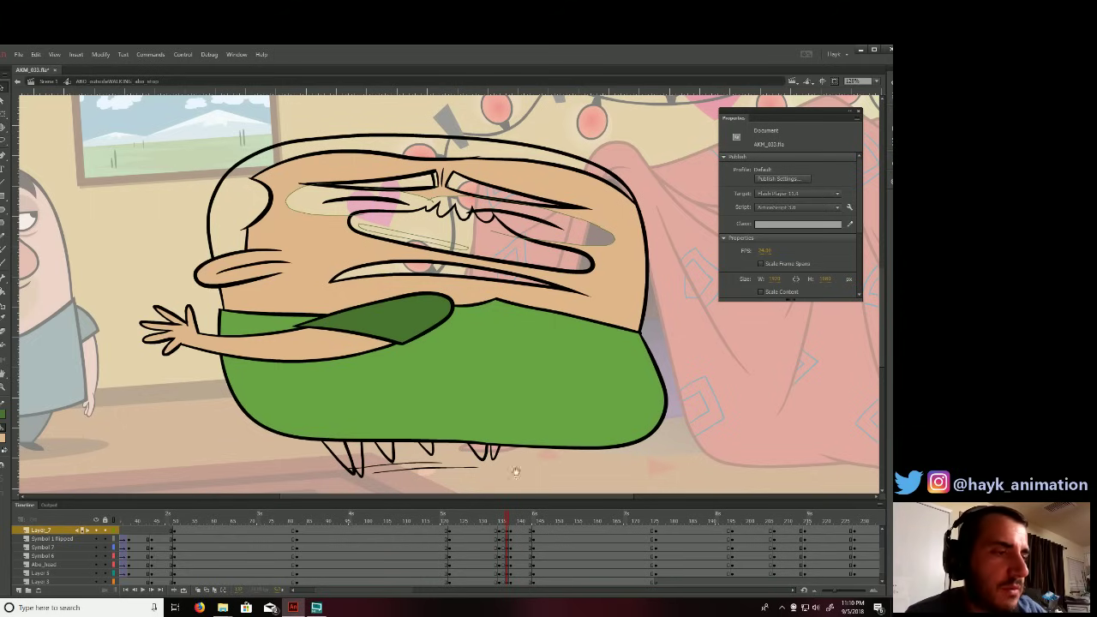
left_click_drag(535, 437, 549, 420)
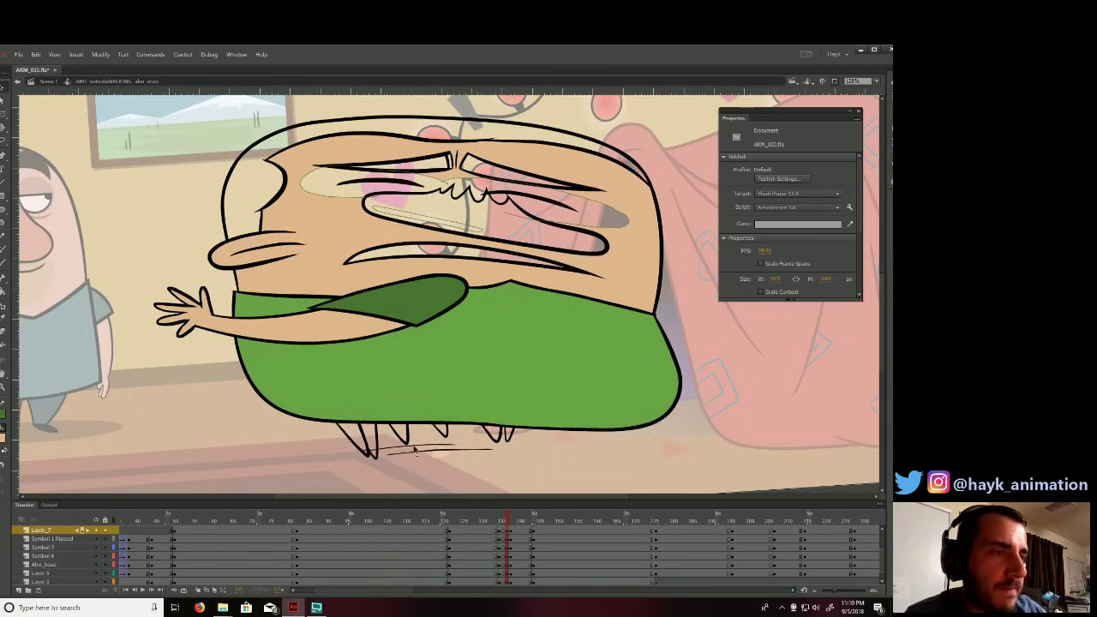
left_click(501, 555)
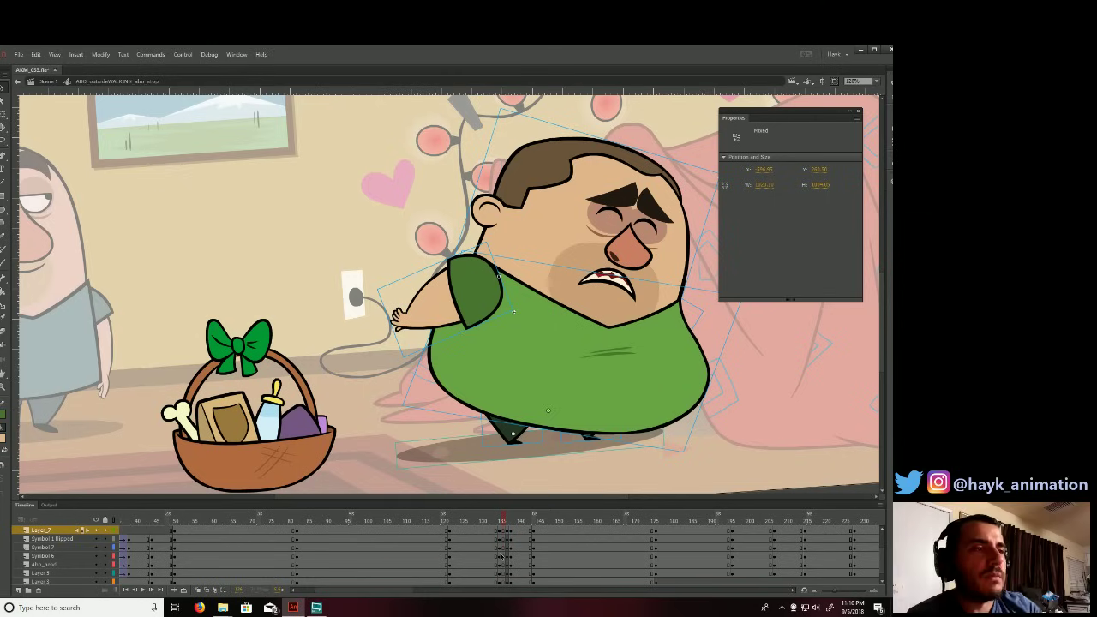
left_click(415, 264)
left_click_drag(531, 335, 490, 371)
left_click_drag(633, 367, 617, 316)
left_click_drag(530, 382, 565, 401)
left_click_drag(506, 520, 504, 522)
Sample the dark green trouser colour from the preceding pose and fill all the legs beneath the stretched body with it.
key("period")
key("comma")
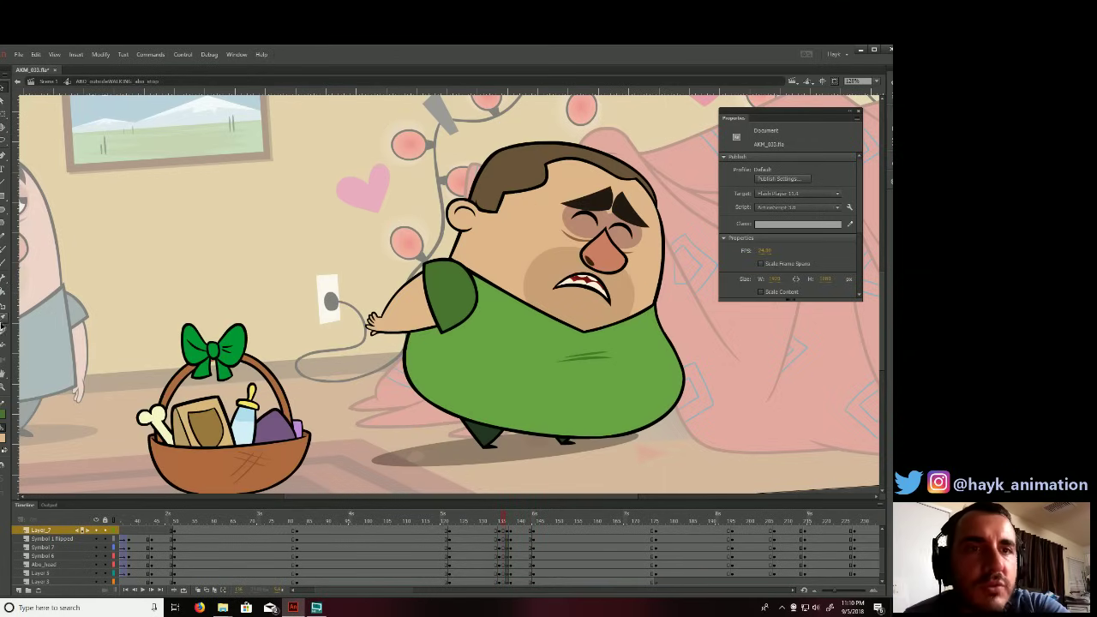
key("period")
key("comma")
key("k")
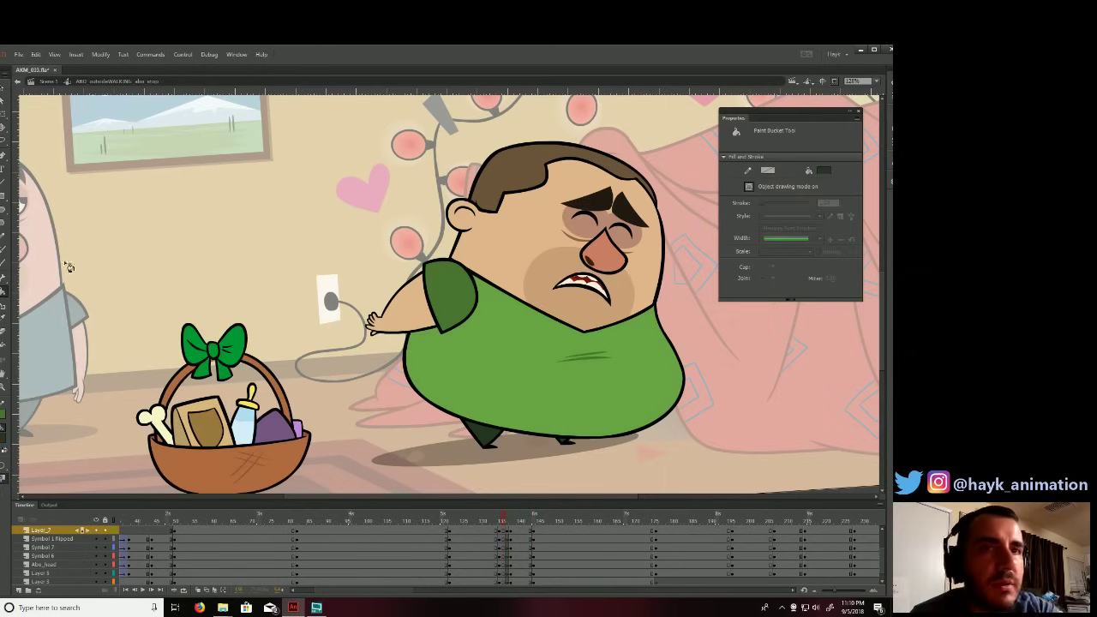
key("period")
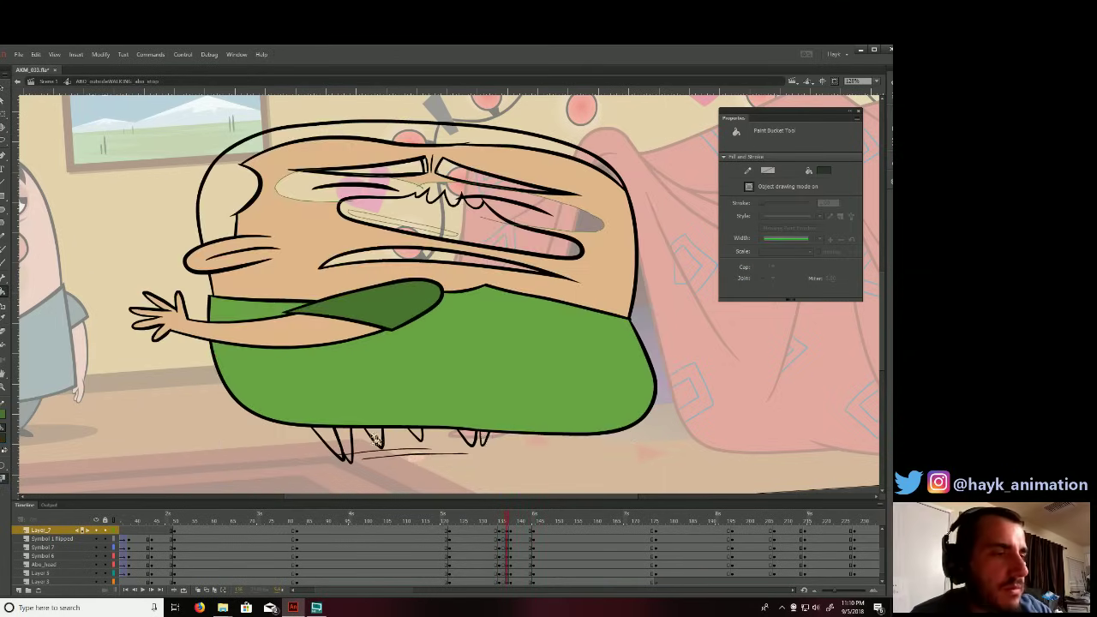
left_click(346, 441)
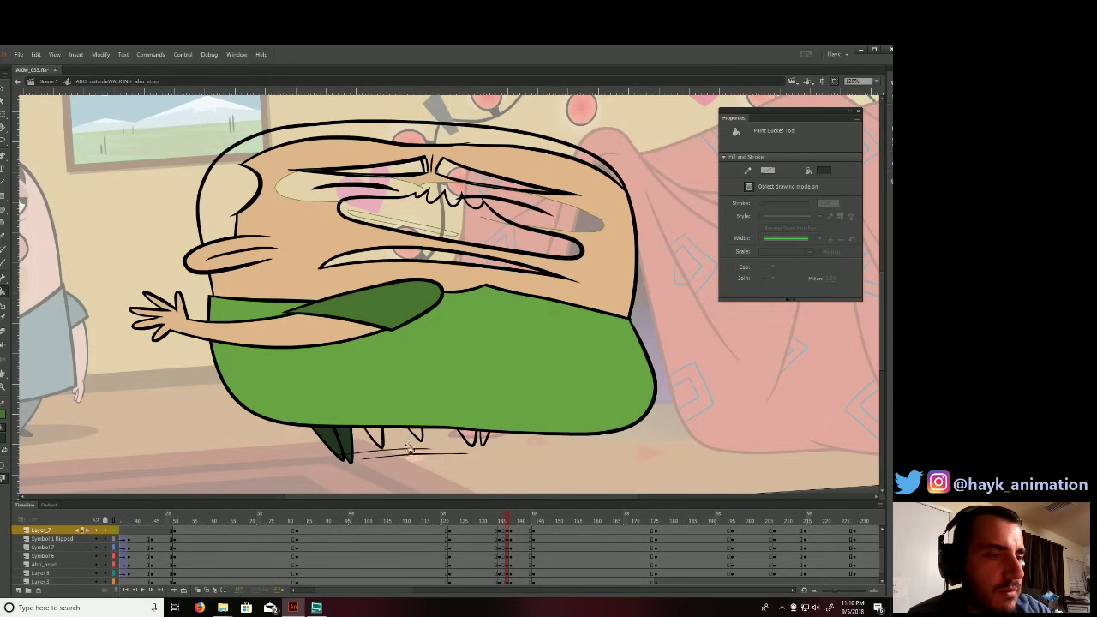
left_click(383, 439)
left_click(417, 435)
left_click(470, 437)
left_click(485, 441)
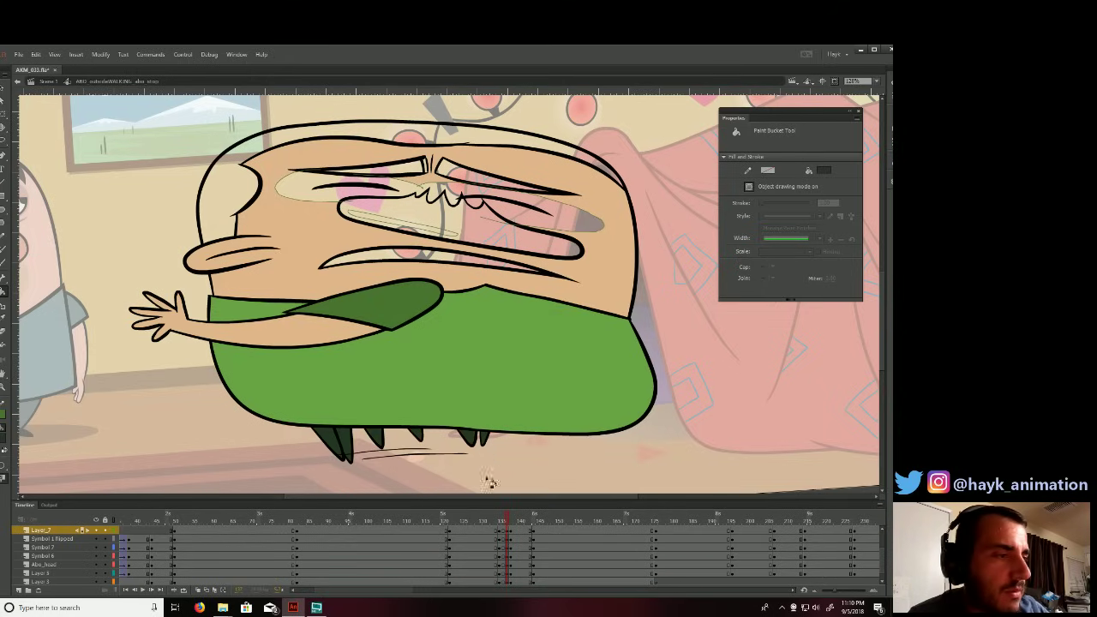
Sample the brown colour from the preceding pose and fill both stretched eyebrows of the smear drawing with it.
key("comma")
key("period")
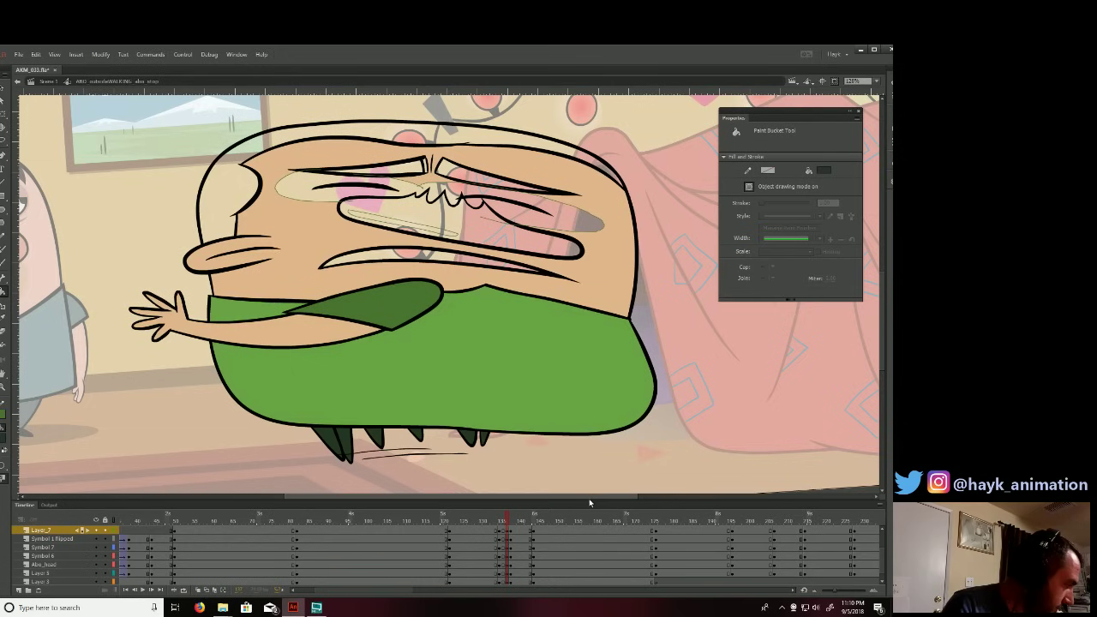
key("comma")
key("period")
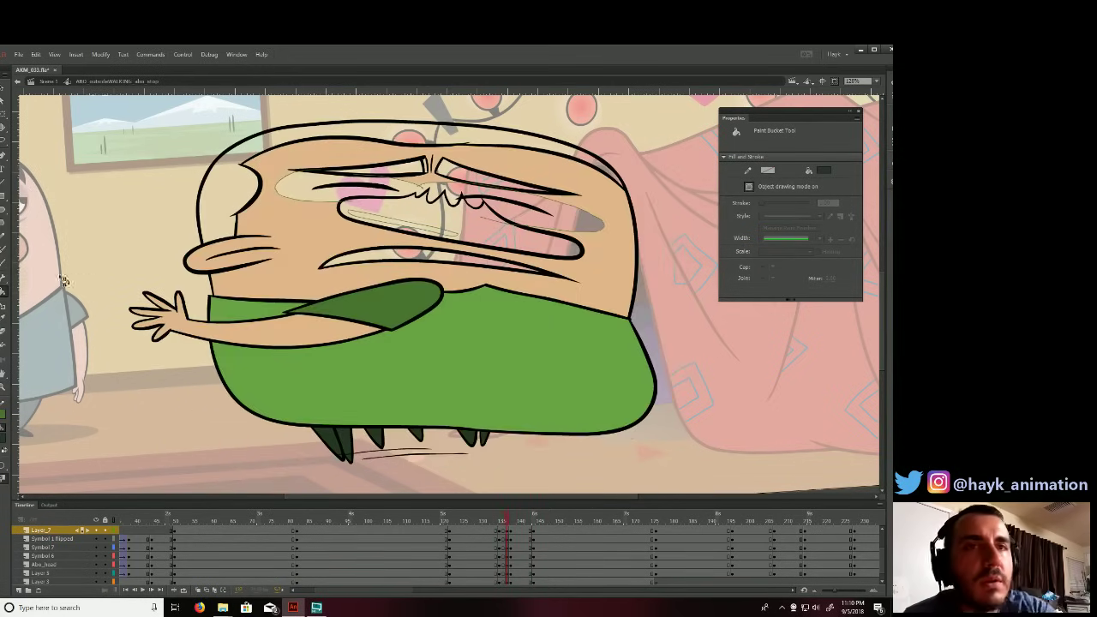
left_click(3, 317)
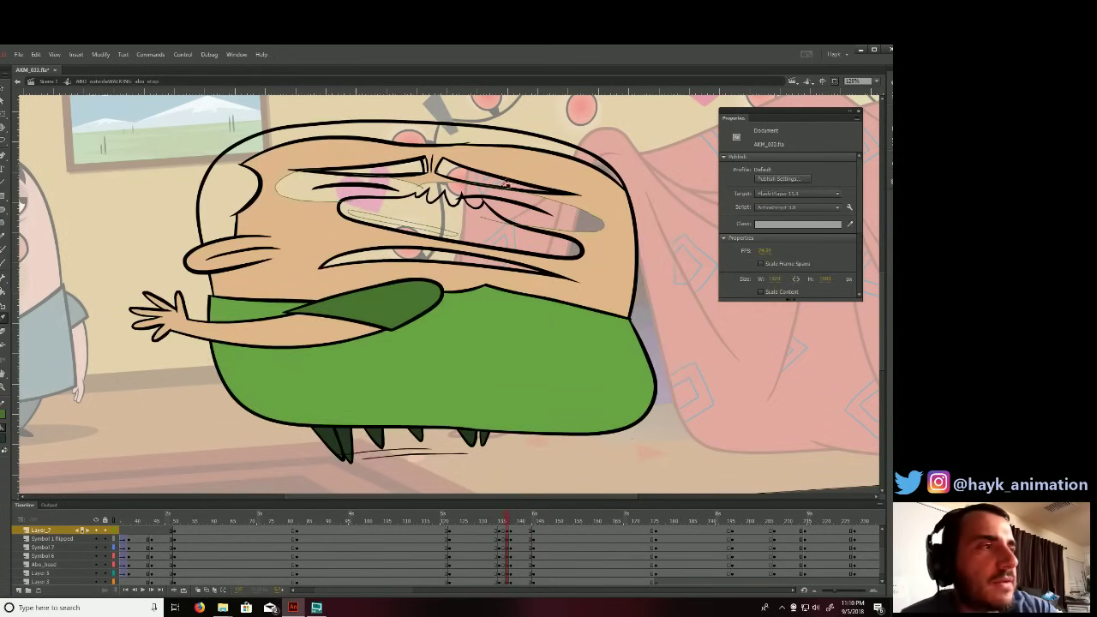
key("comma")
key("period")
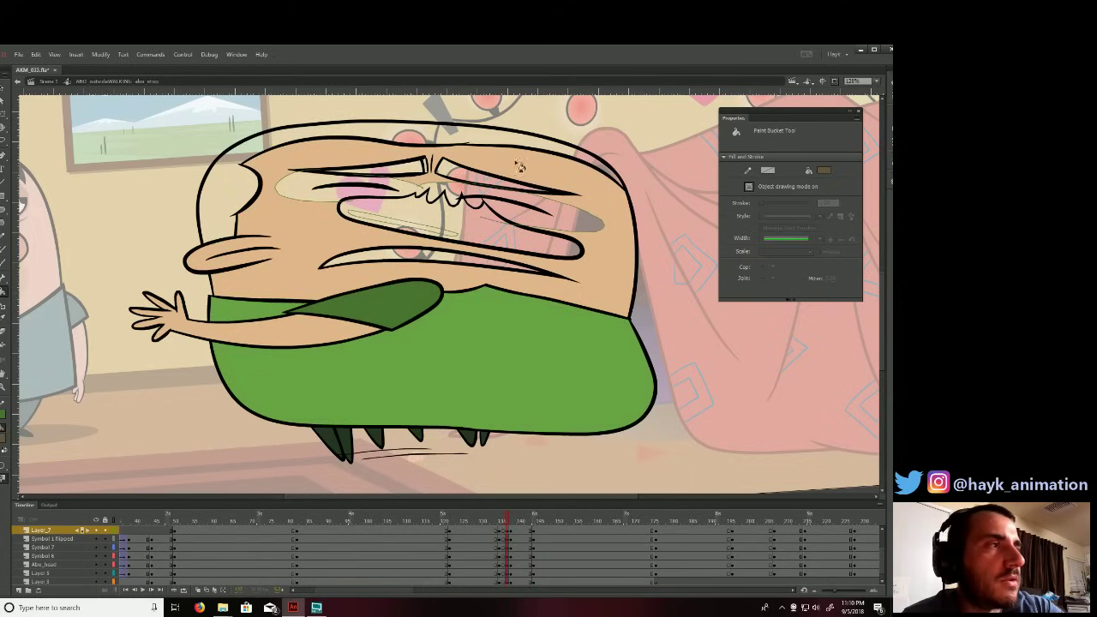
left_click(438, 170)
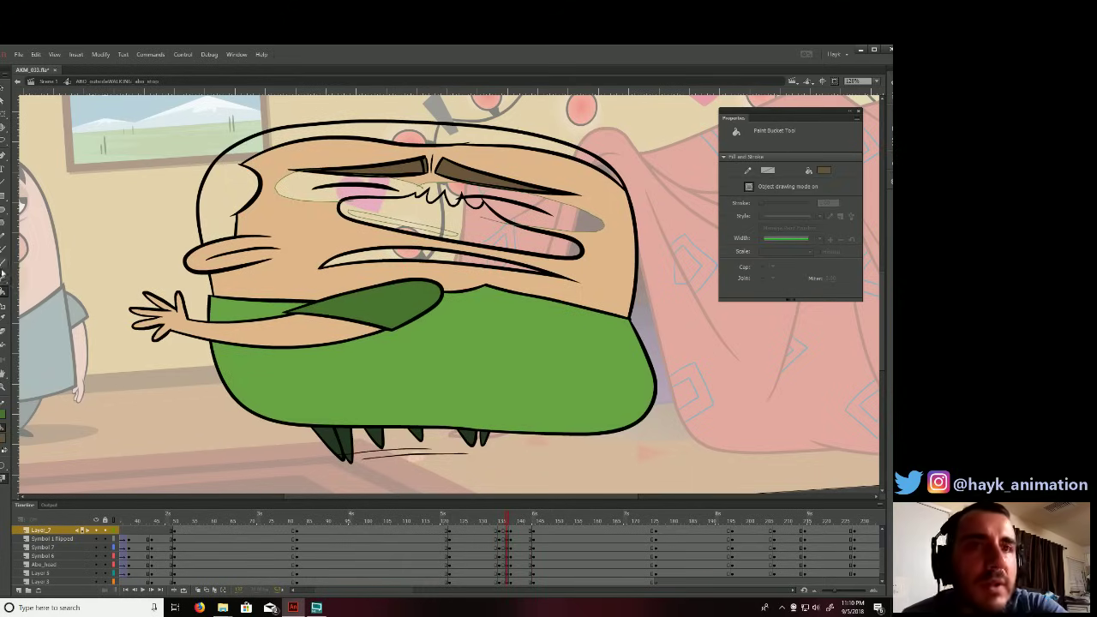
Fill the stretched nose and its long nostril with the nose and dark nostril colours sampled from the preceding pose.
key("comma")
left_click(5, 319)
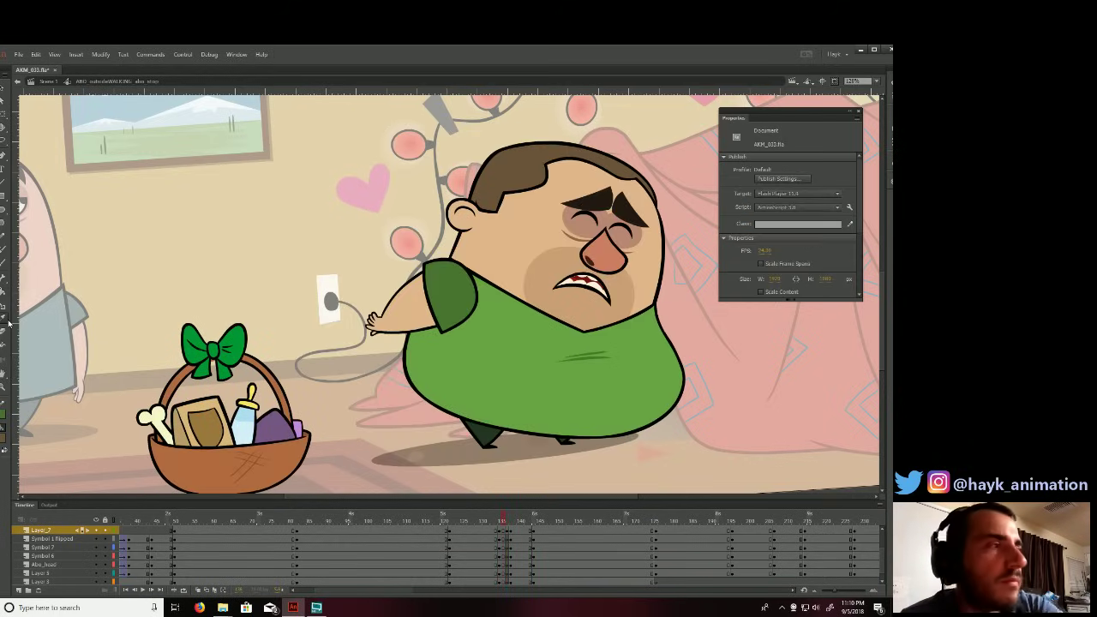
left_click(611, 260)
key("period")
left_click(489, 236)
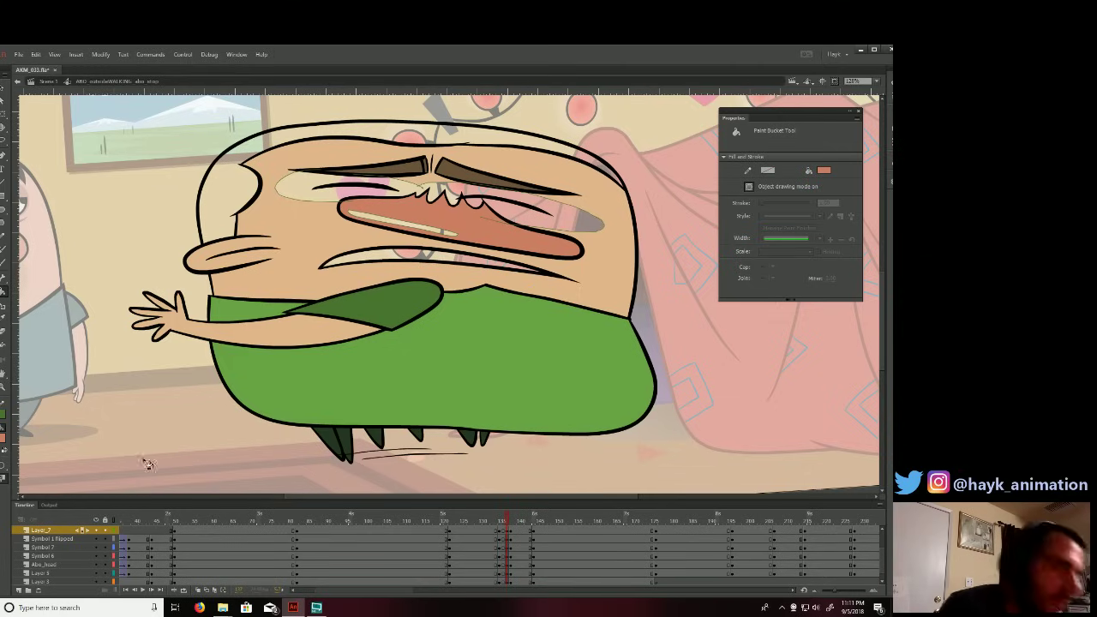
key("v")
key("comma")
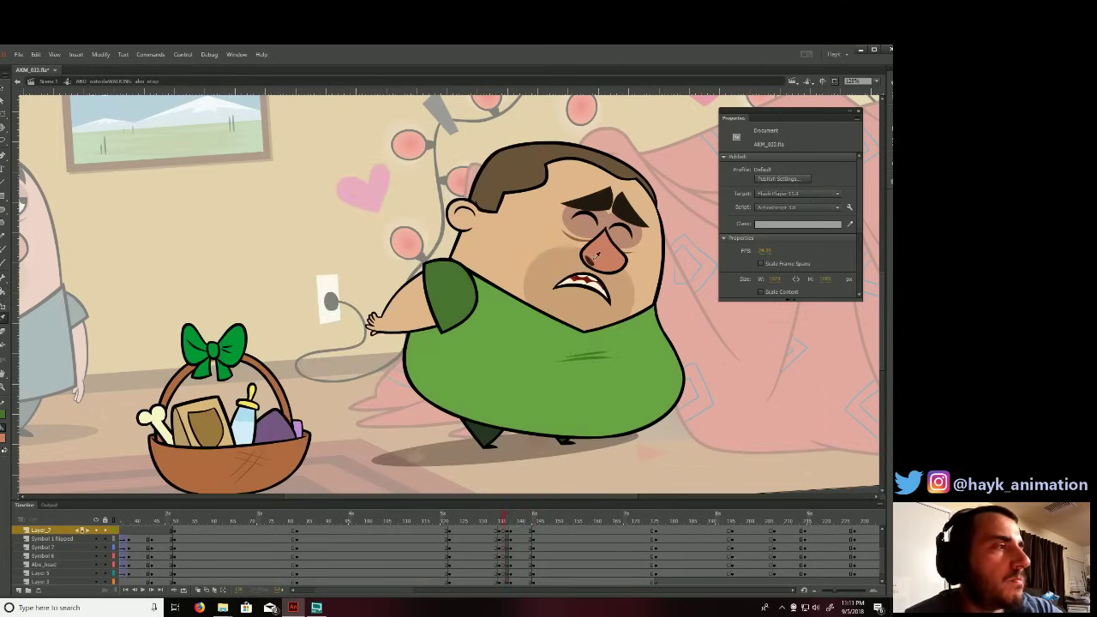
key("period")
key("k")
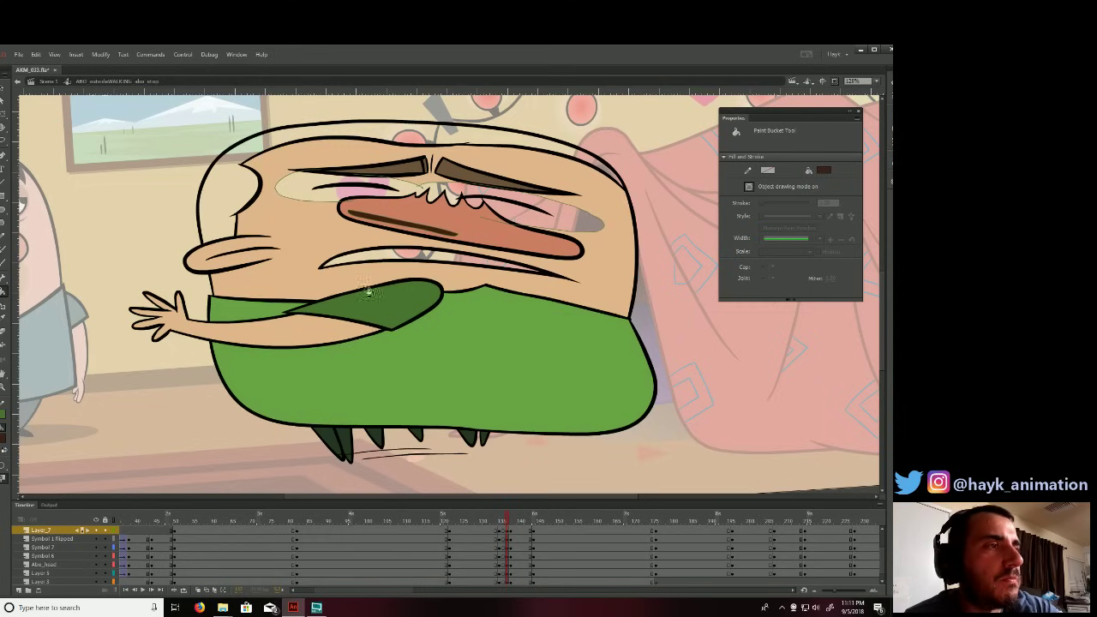
Sample the eye shadow colour from the preceding pose and fill the shaded areas around the stretched eyes.
key("v")
key("comma")
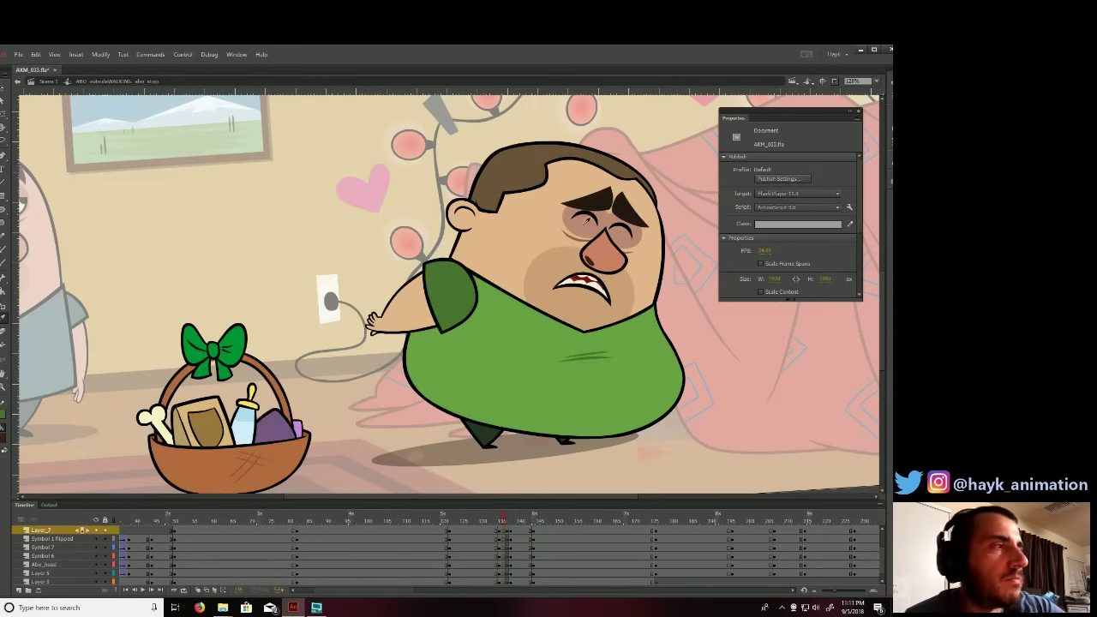
key("period")
key("k")
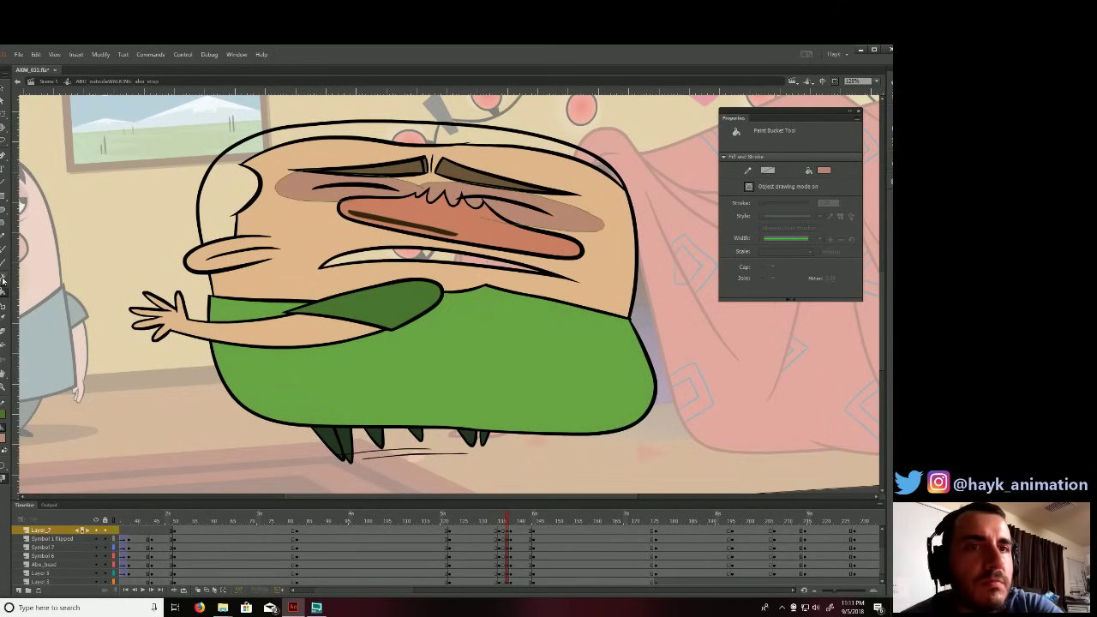
Sample the dark red inside the preceding pose's mouth and fill the stretched mouth with it.
key("v")
key("comma")
key("k")
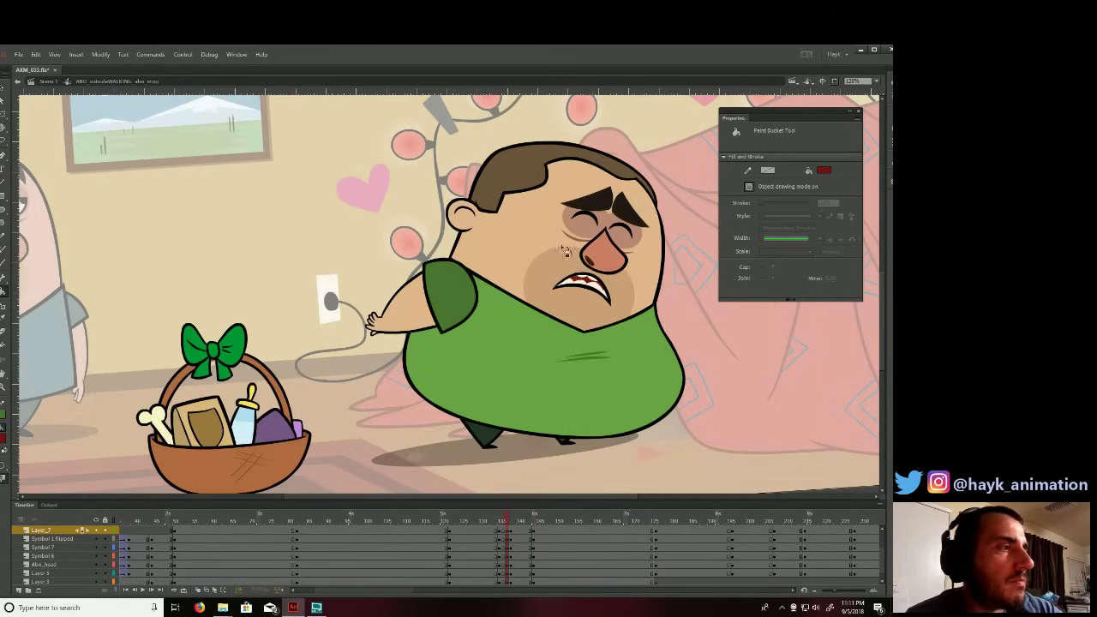
key("period")
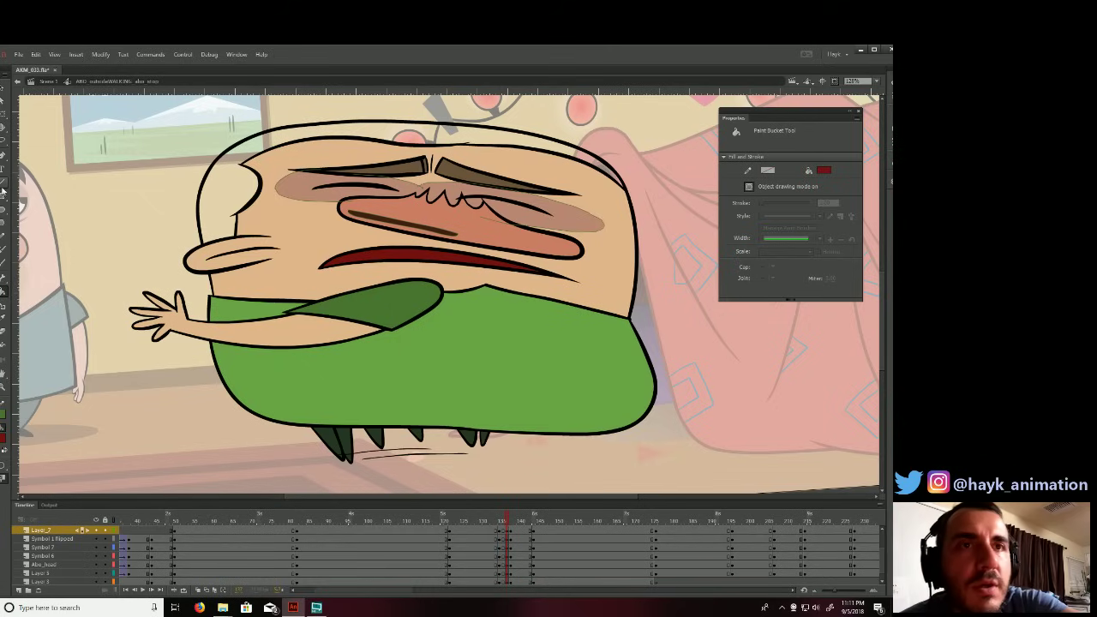
Sketch jagged tooth lines inside the stretched mouth with the Pencil tool and sample the off-white tooth colour from the preceding pose.
left_click(2, 244)
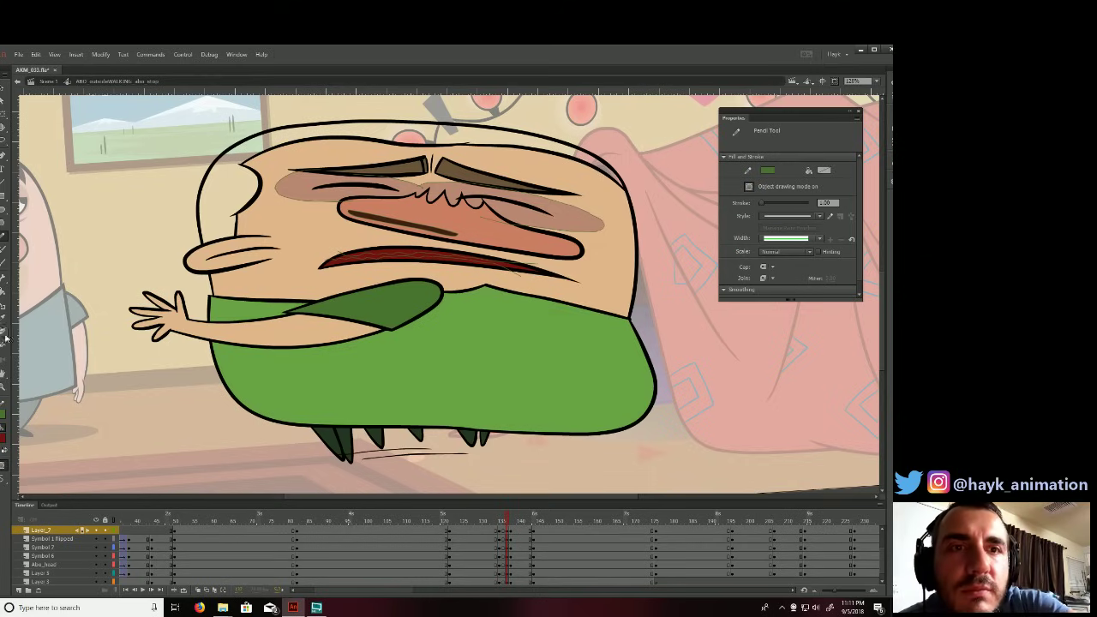
left_click(3, 317)
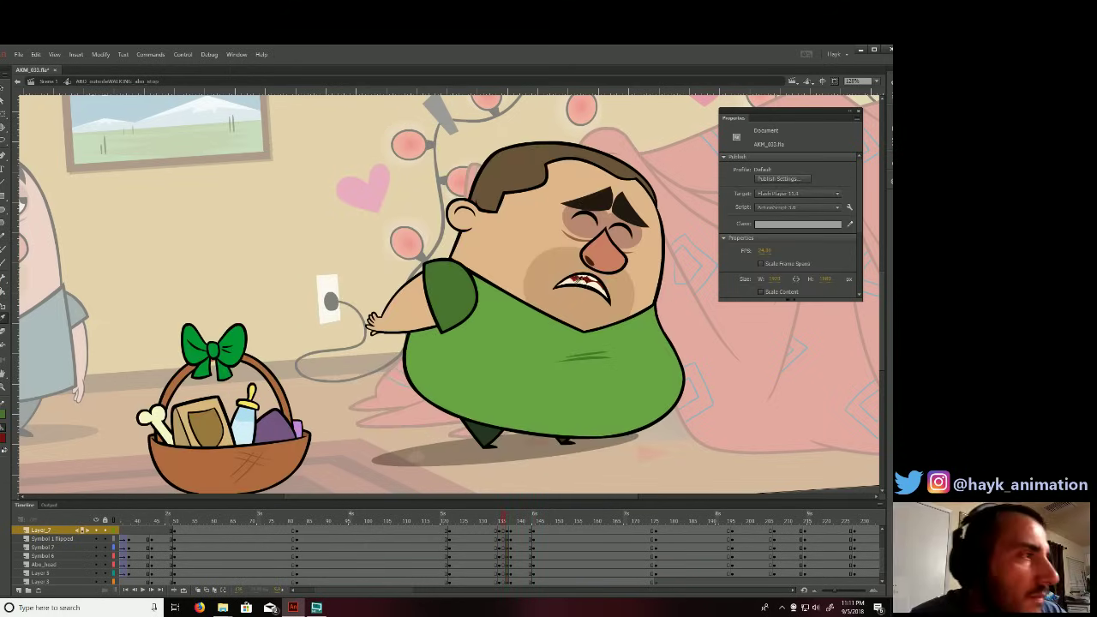
left_click(582, 280)
key(".")
Try an off-white fill in the mouth, undo it, and break apart the pencilled tooth lines.
left_click(432, 262)
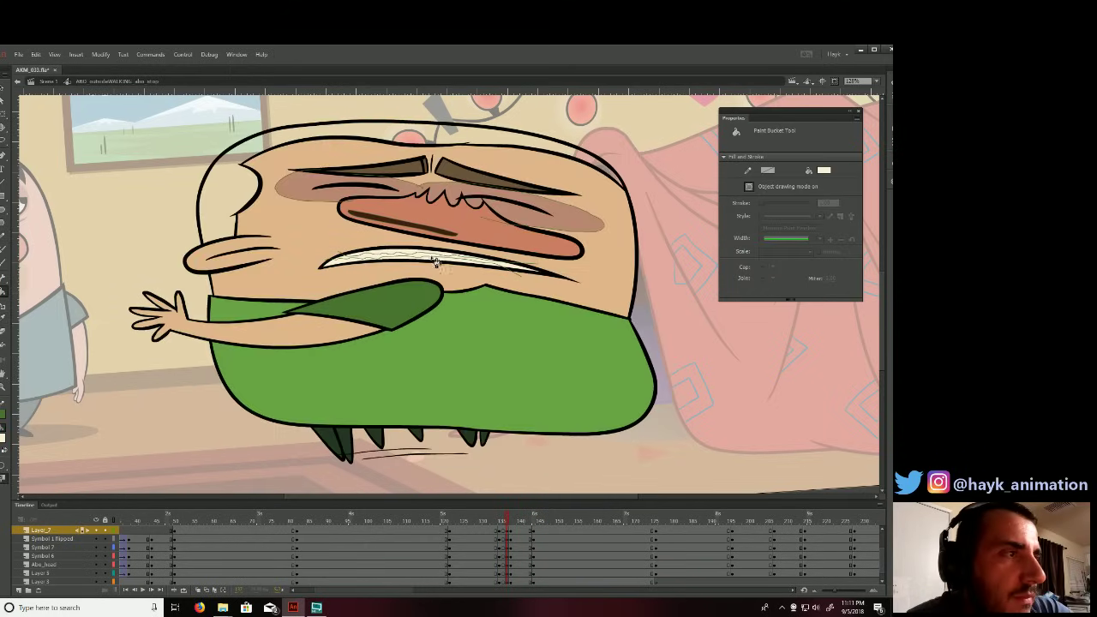
key("ctrl+z")
left_click(4, 87)
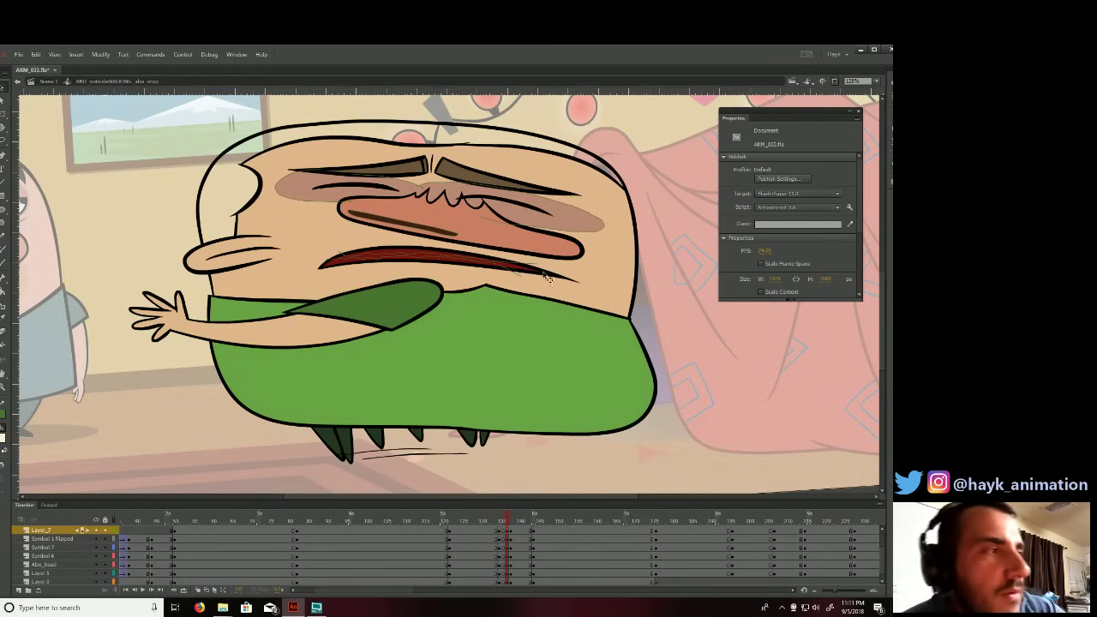
left_click(524, 272)
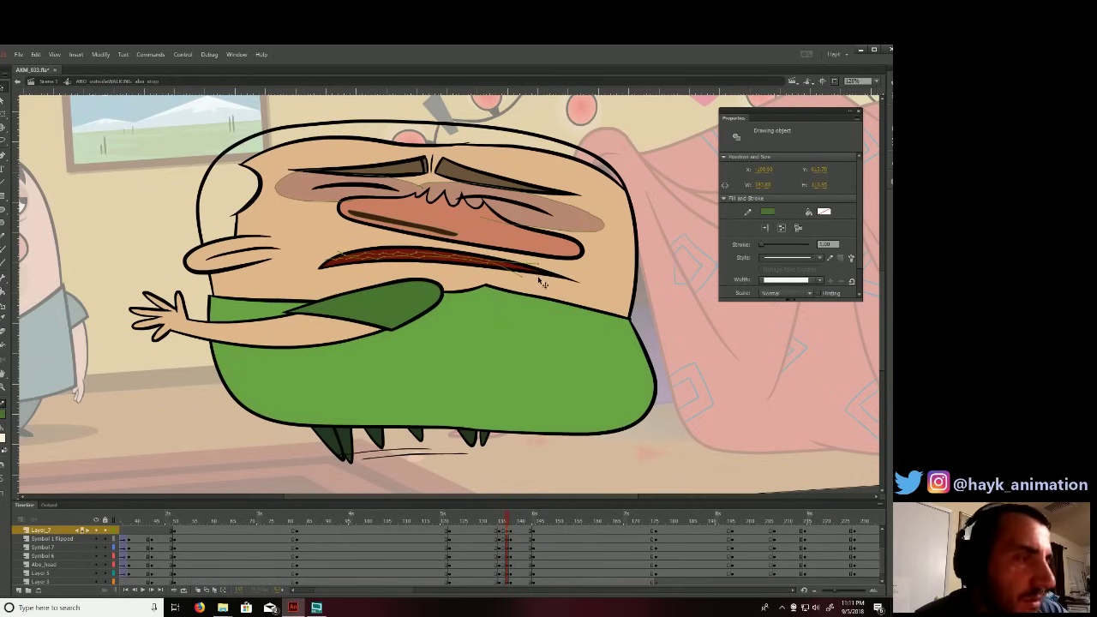
left_click(535, 280)
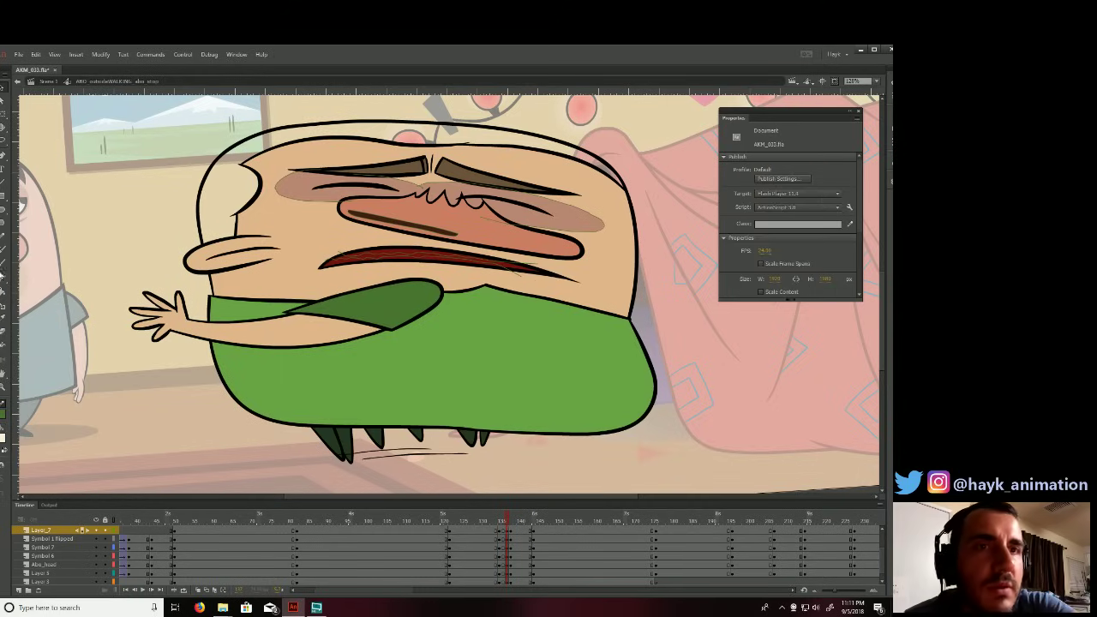
Fill the upper and lower rows of teeth with the off-white colour, keeping the gap between them dark red.
left_click(4, 286)
left_click(343, 264)
left_click(405, 253)
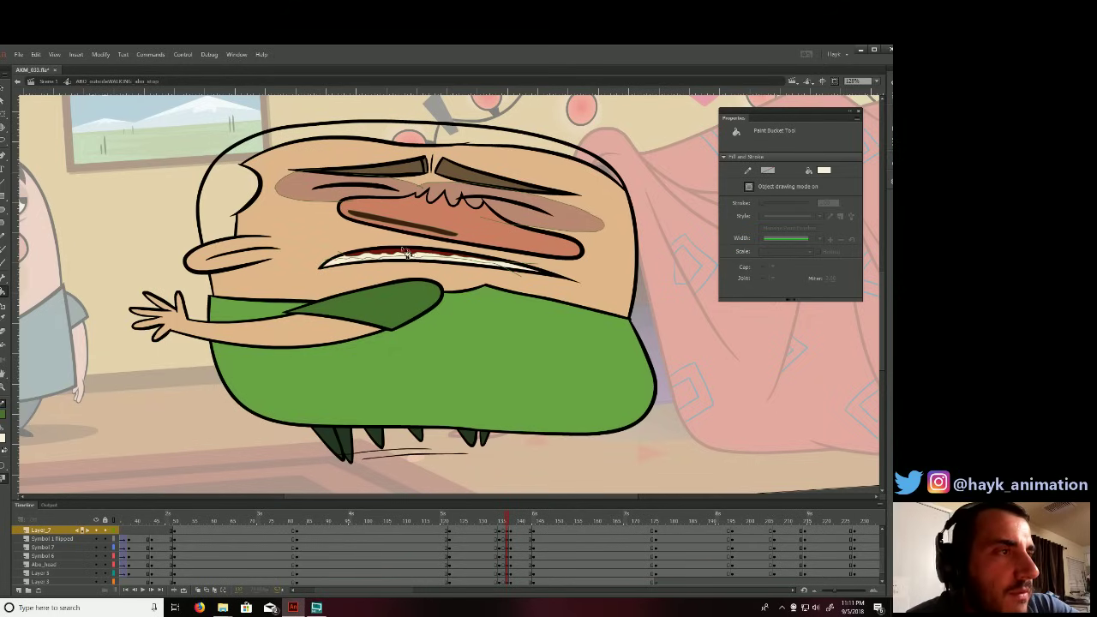
key("ctrl+z")
left_click(397, 253)
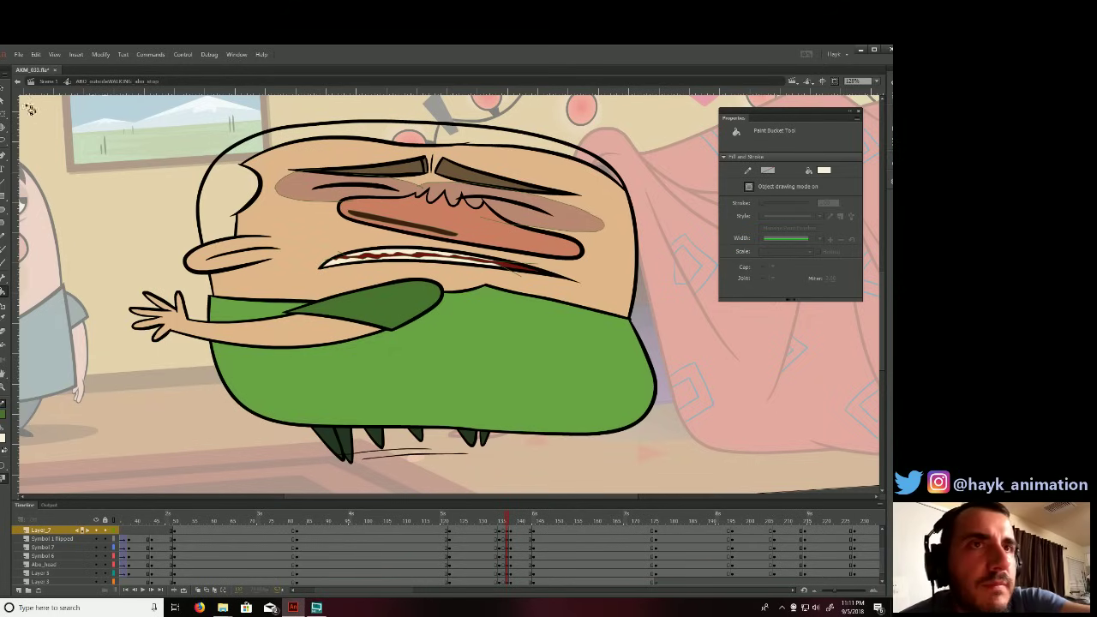
Delete the thin green pencil lines around the teeth in the stretched mouth.
left_click(2, 97)
left_click(489, 268)
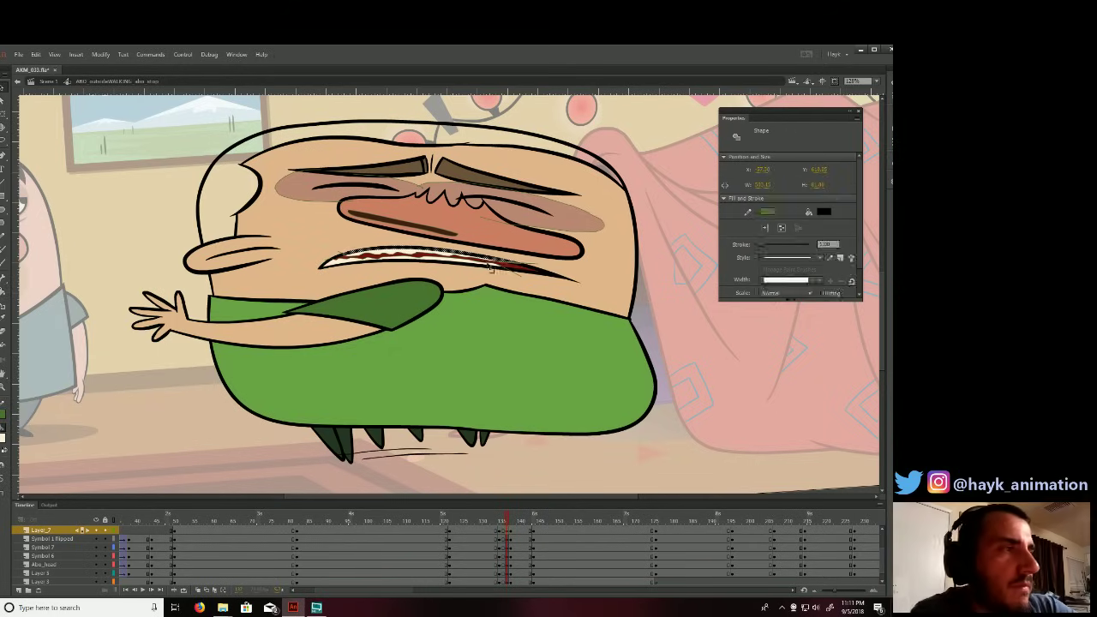
key("Delete")
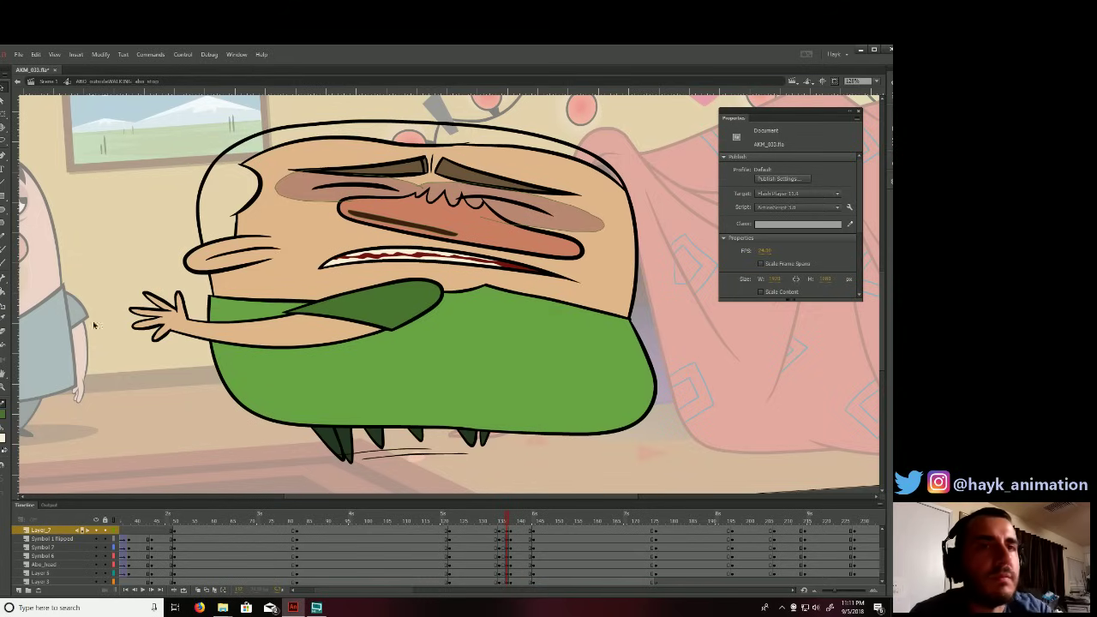
Sample the brown hair colour from the preceding pose and fill the smear drawing's stretched hair with it.
left_click(4, 318)
key("comma")
key("comma")
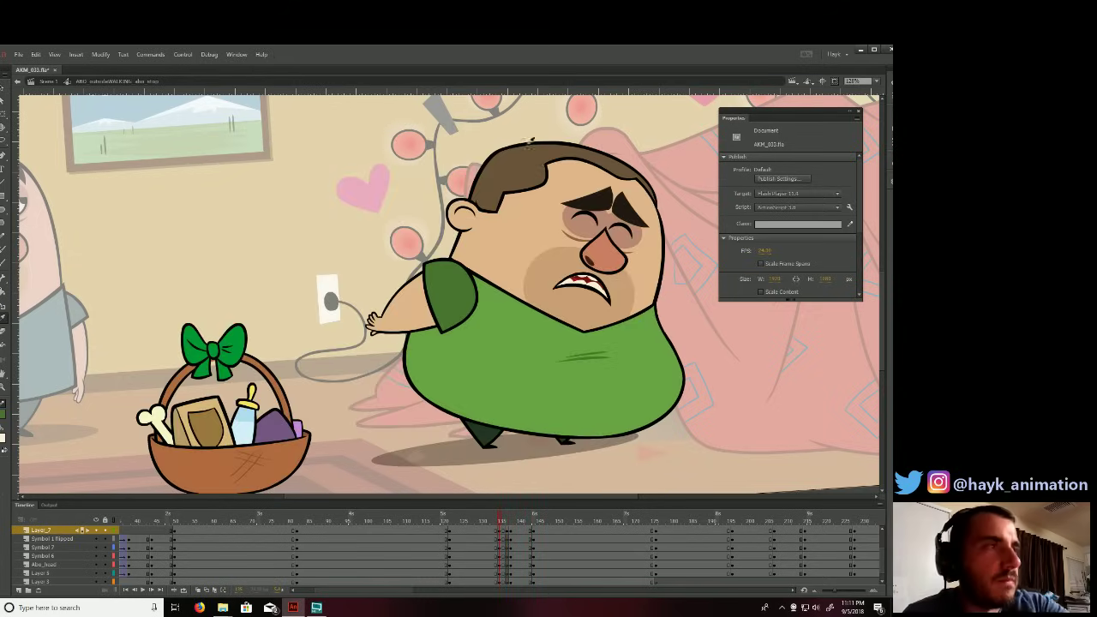
key("k")
key(".")
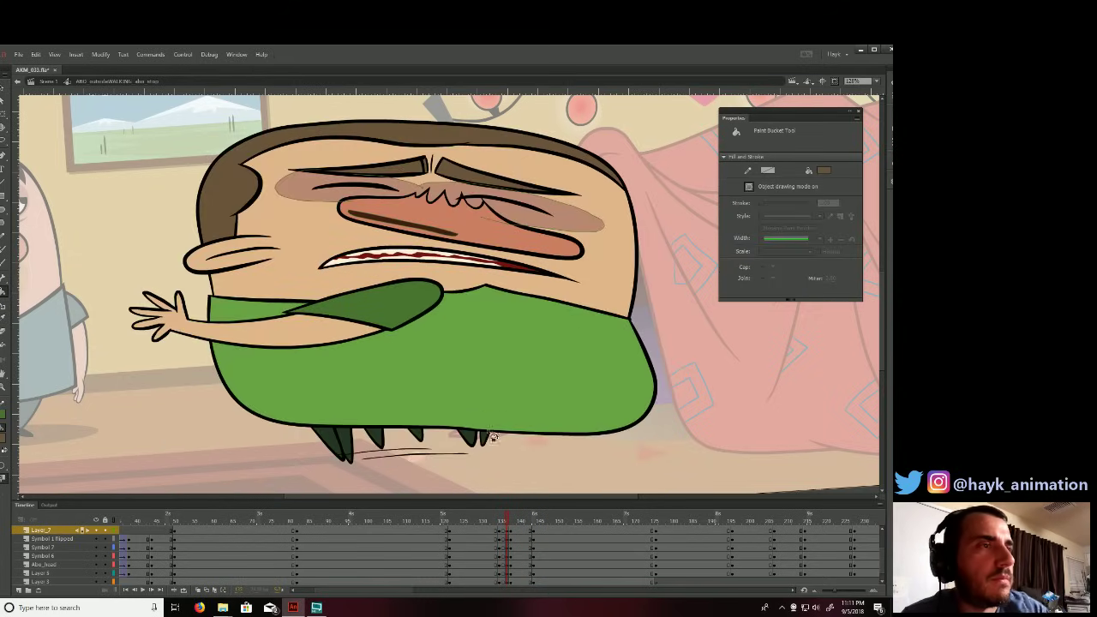
Examine the coloured smear drawing against the whole scene and go back to a frame before the smear.
key("ctrl+minus")
key("ctrl+minus")
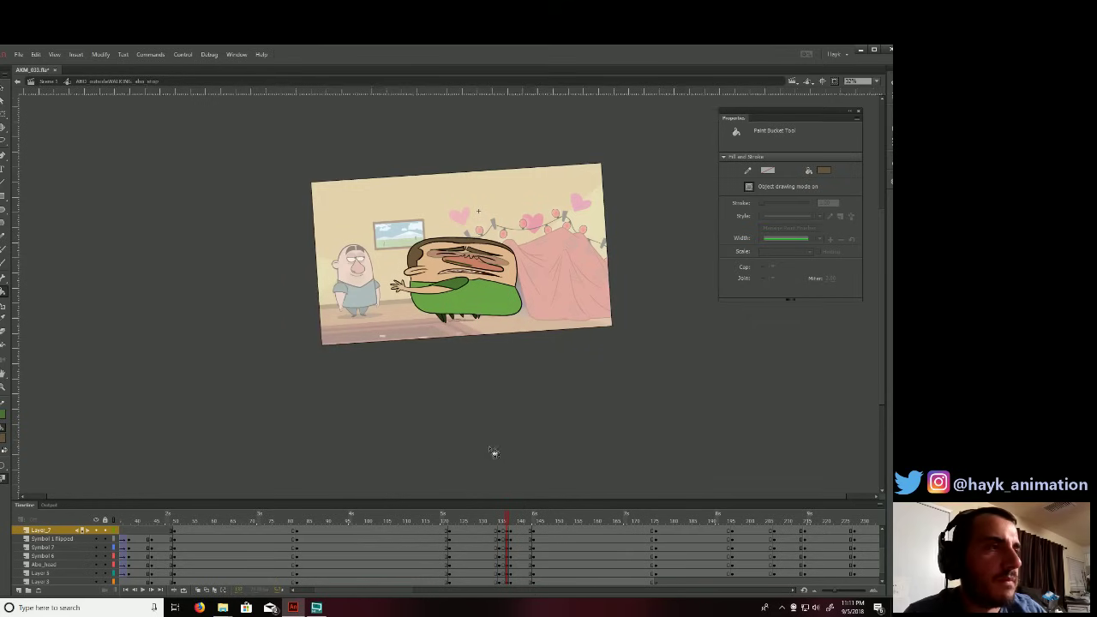
left_click(3, 90)
left_click(4, 388)
left_click_drag(360, 190, 644, 316)
left_click(3, 89)
left_click(362, 323)
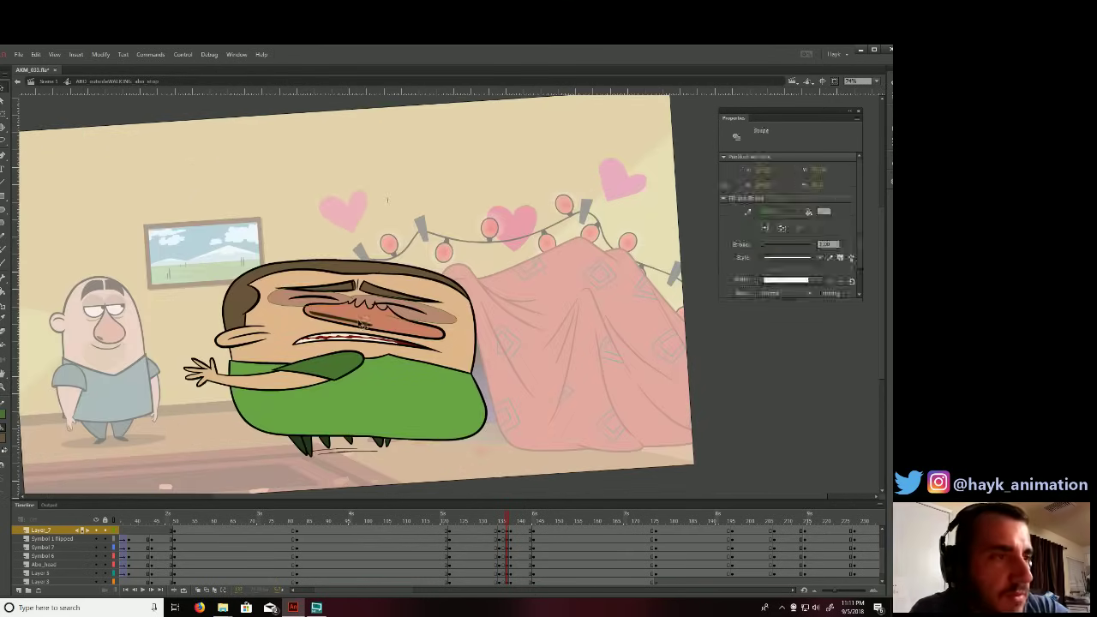
key("Escape")
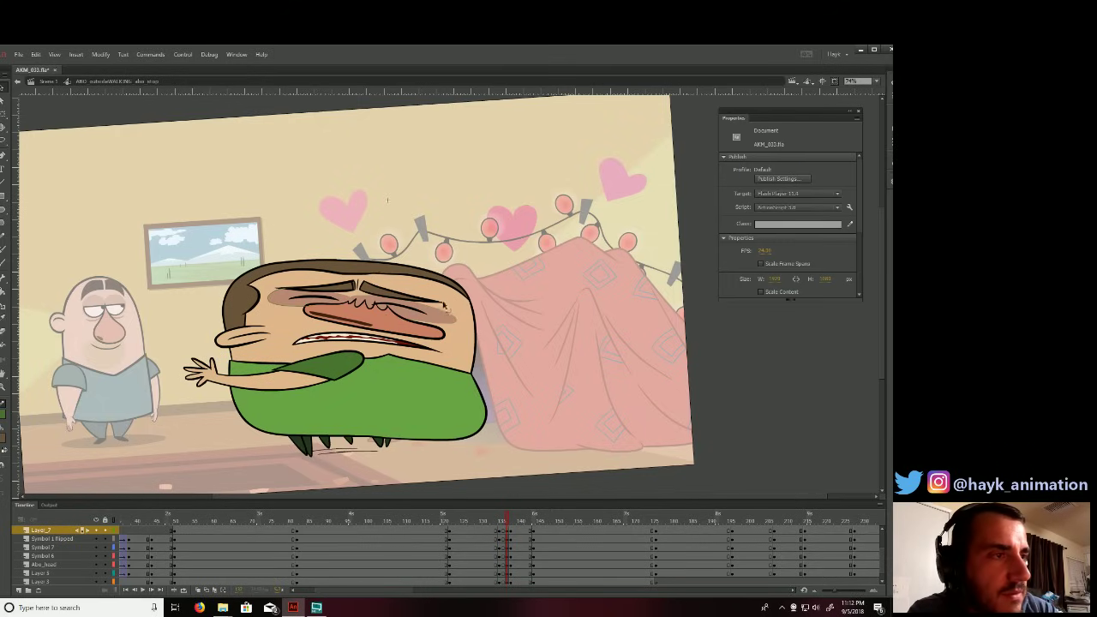
left_click(467, 520)
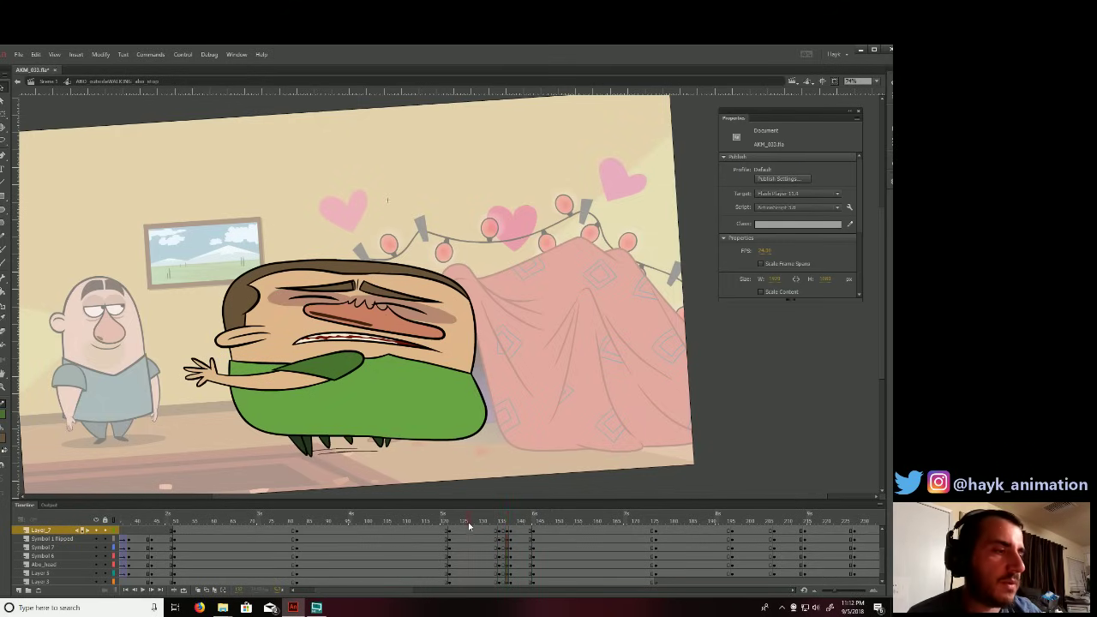
key("ctrl+minus")
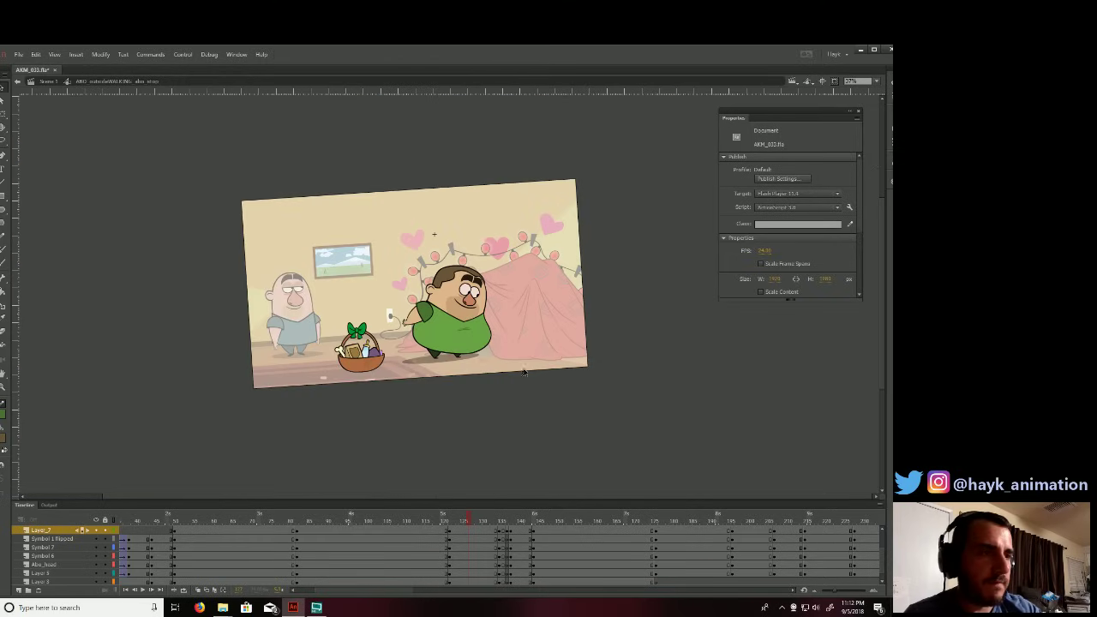
Reset the rotated stage view and play back the frames around the coloured smear drawing.
left_click(822, 82)
left_click(423, 520)
key("Return")
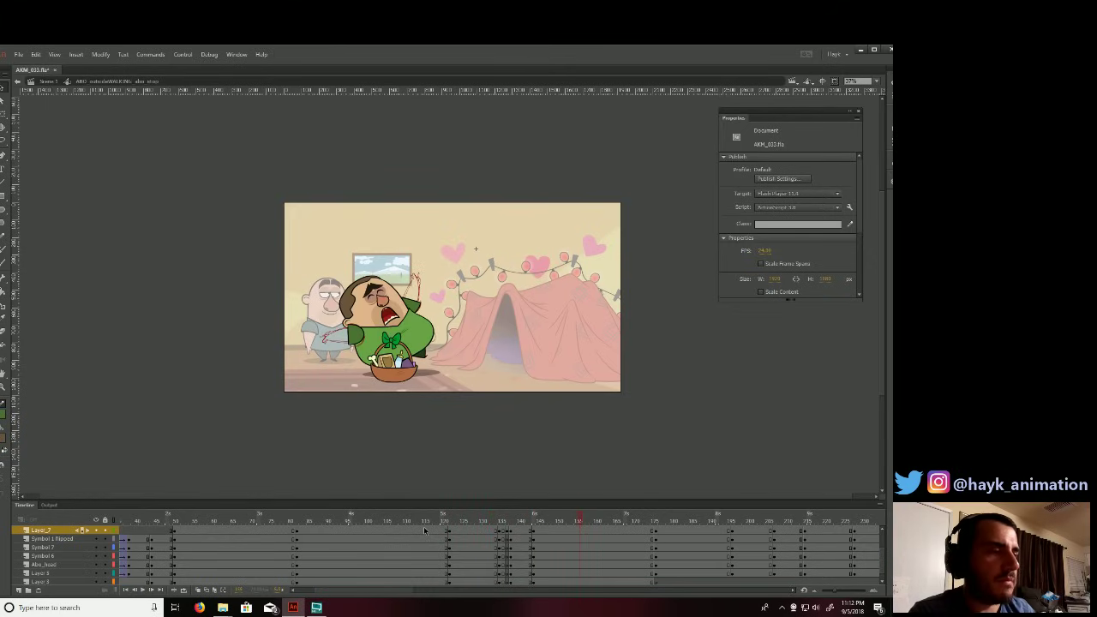
left_click(476, 521)
key("Return")
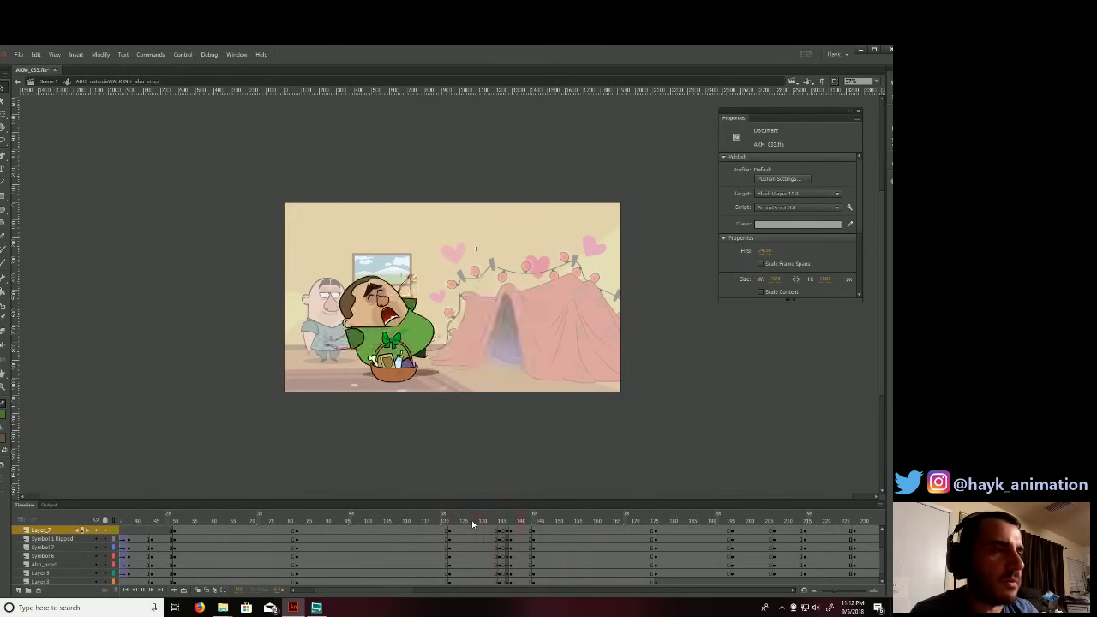
left_click(508, 520)
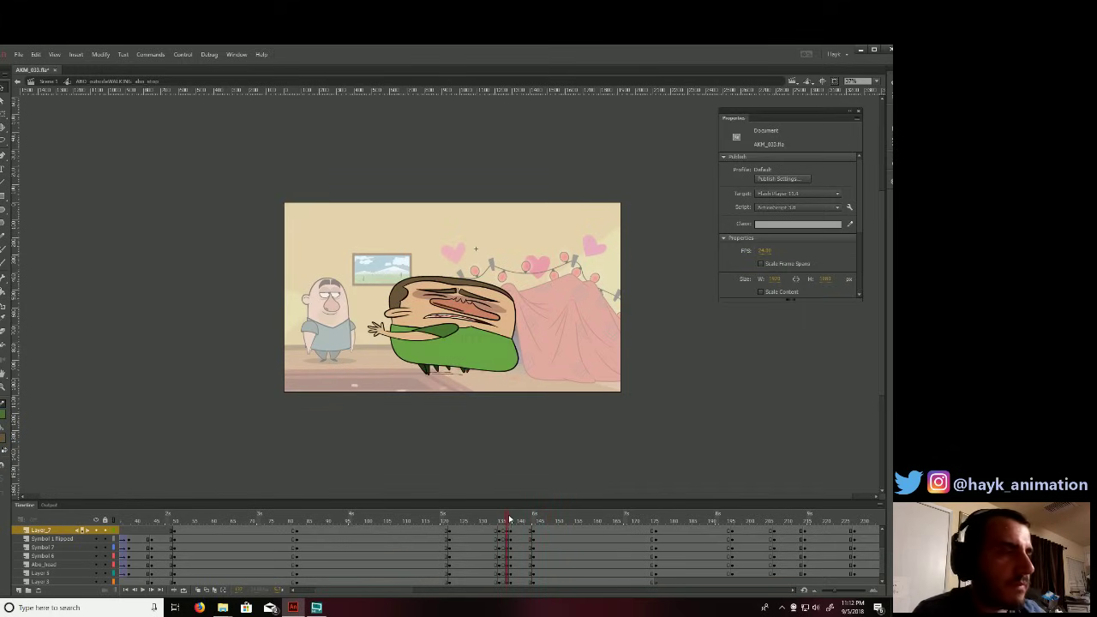
Save the document and replay the character's animation from before the smear.
key("ctrl+s")
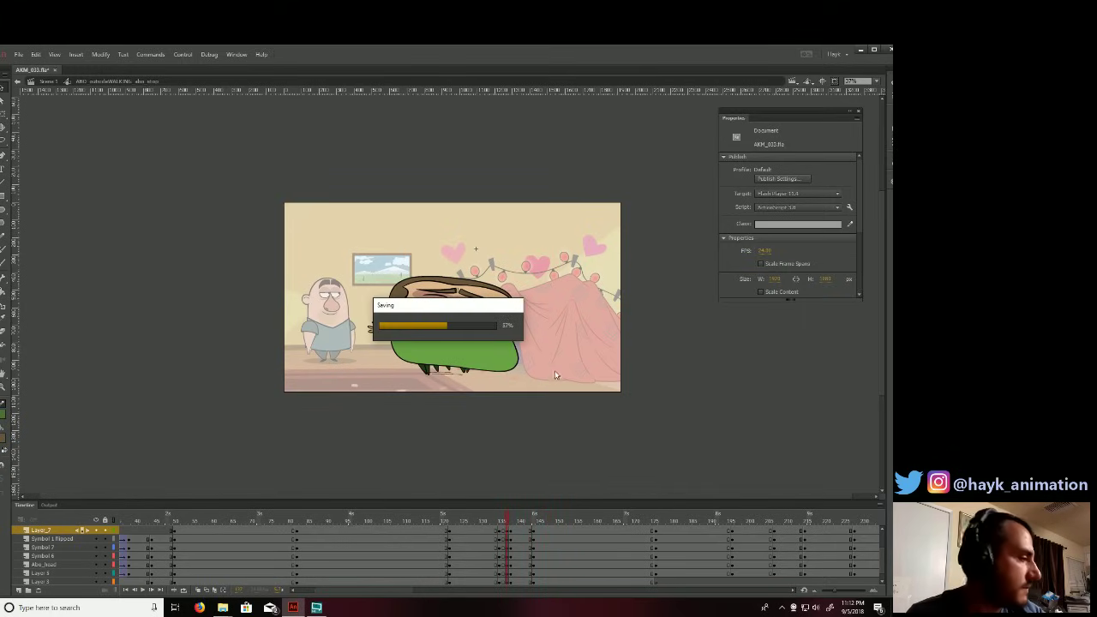
left_click(428, 523)
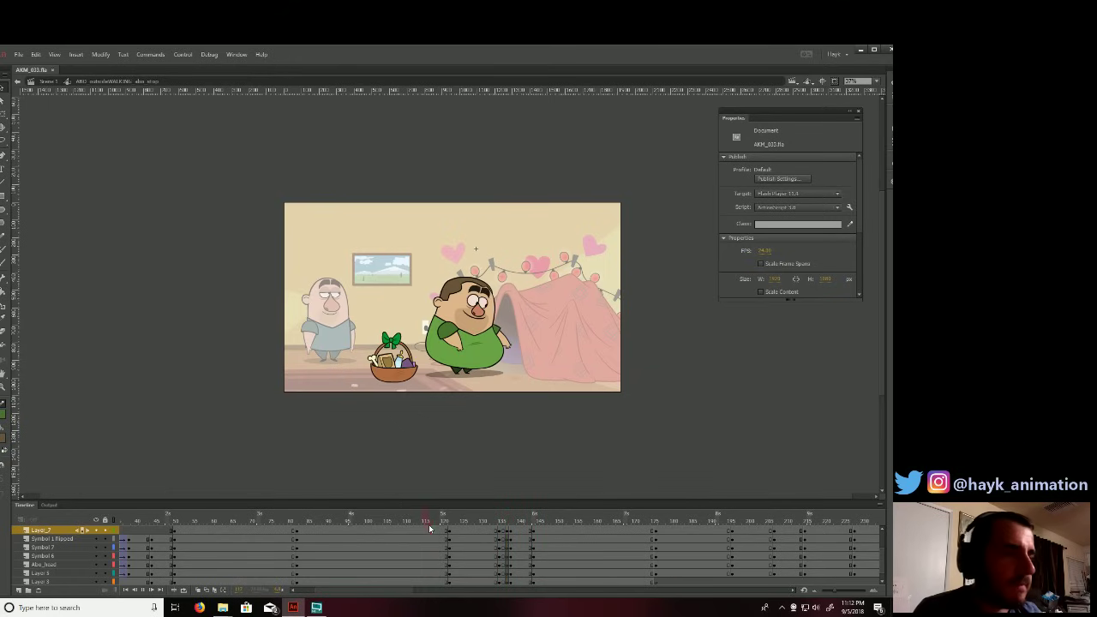
key("Return")
key("Return")
Return to Scene 1 and review the smear against the full scene, stopping on the anticipation pose before it.
left_click(47, 81)
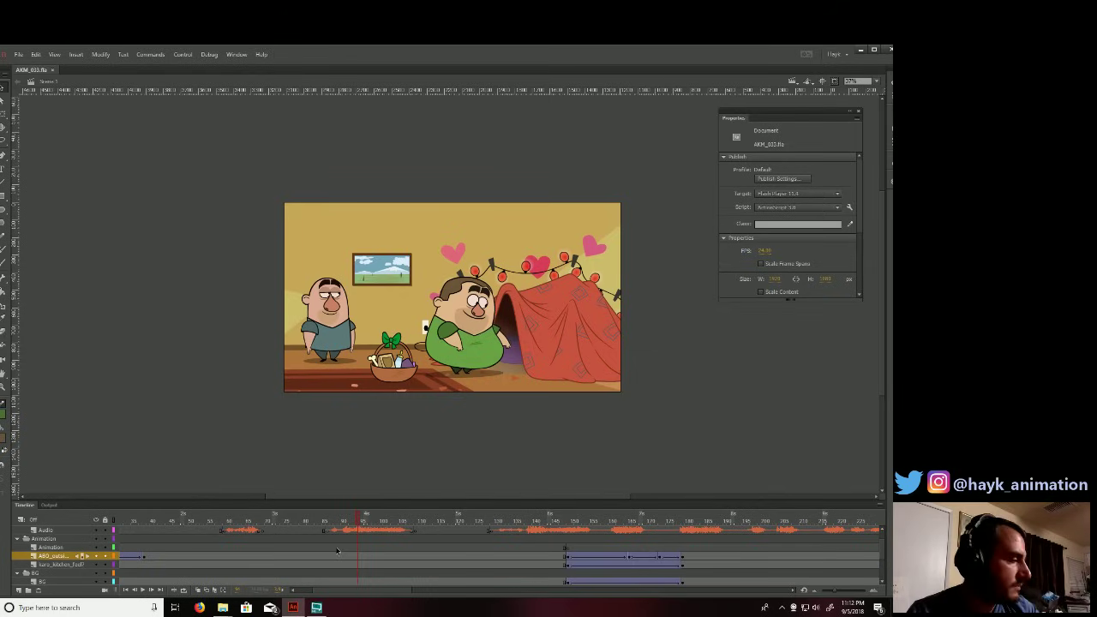
left_click(227, 528)
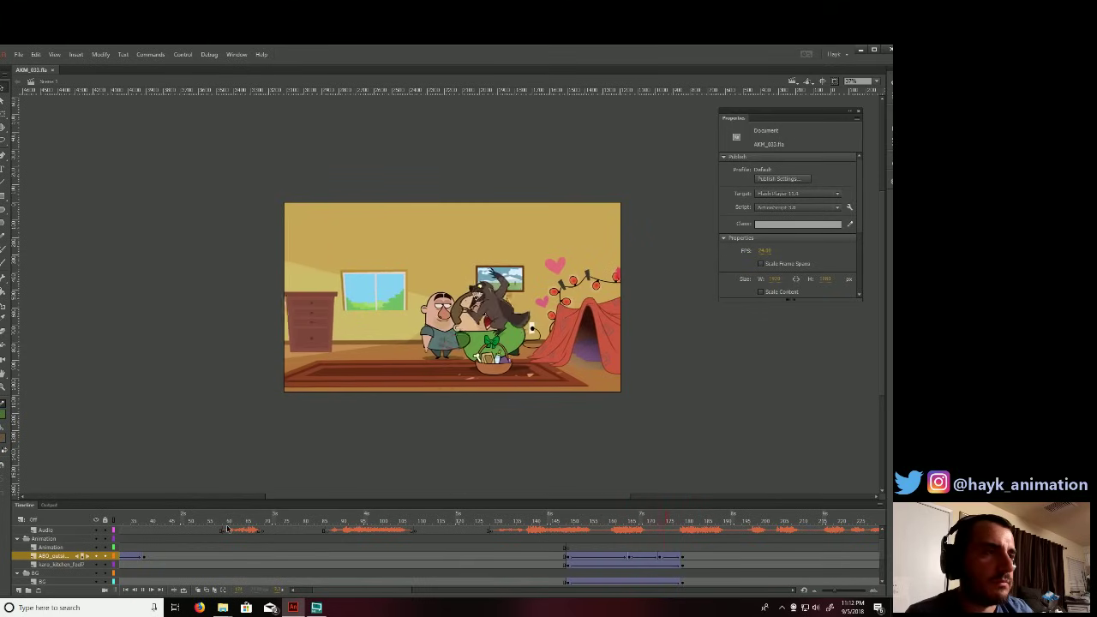
left_click(538, 523)
mouse_move(538, 520)
left_mouse_down()
mouse_move(537, 538)
mouse_move(490, 519)
mouse_move(524, 529)
mouse_move(532, 515)
mouse_move(522, 523)
left_mouse_up()
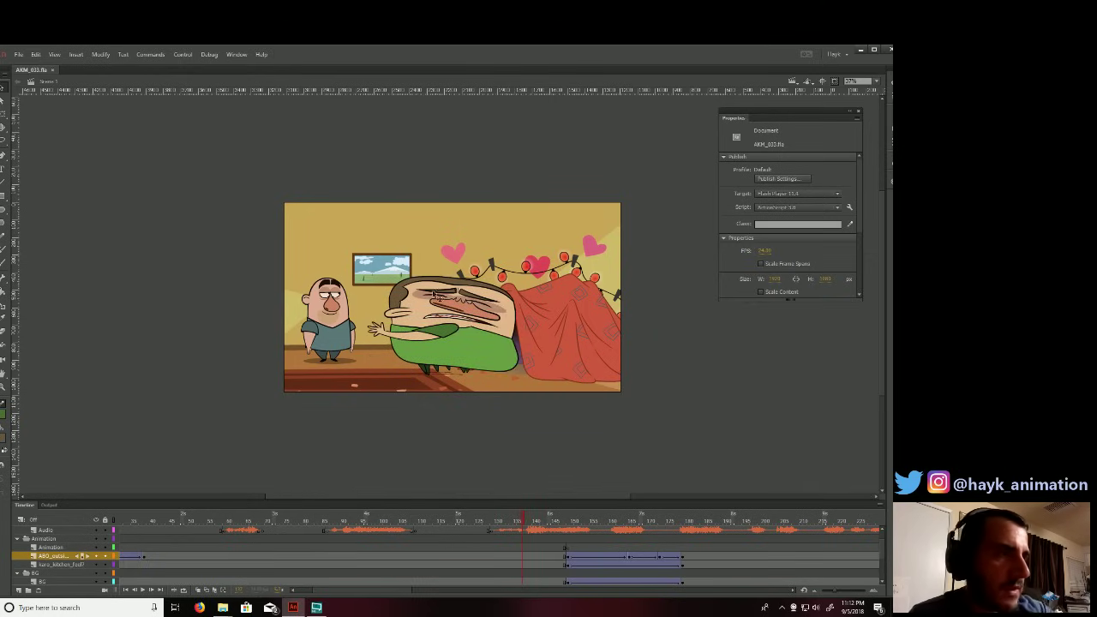
left_click(525, 523)
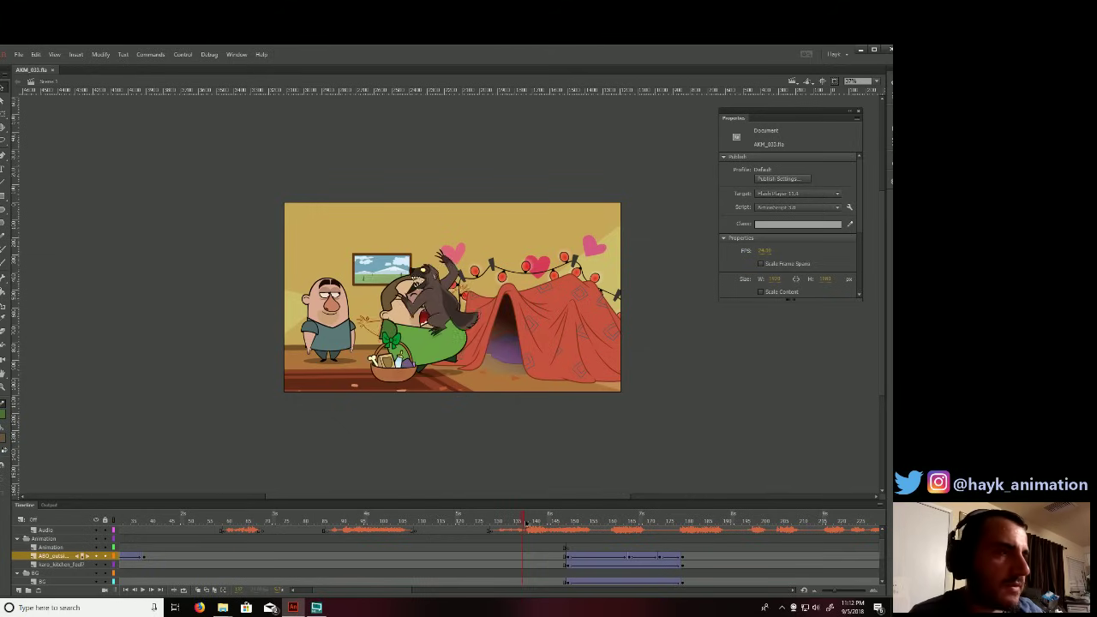
left_click_drag(521, 521, 388, 514)
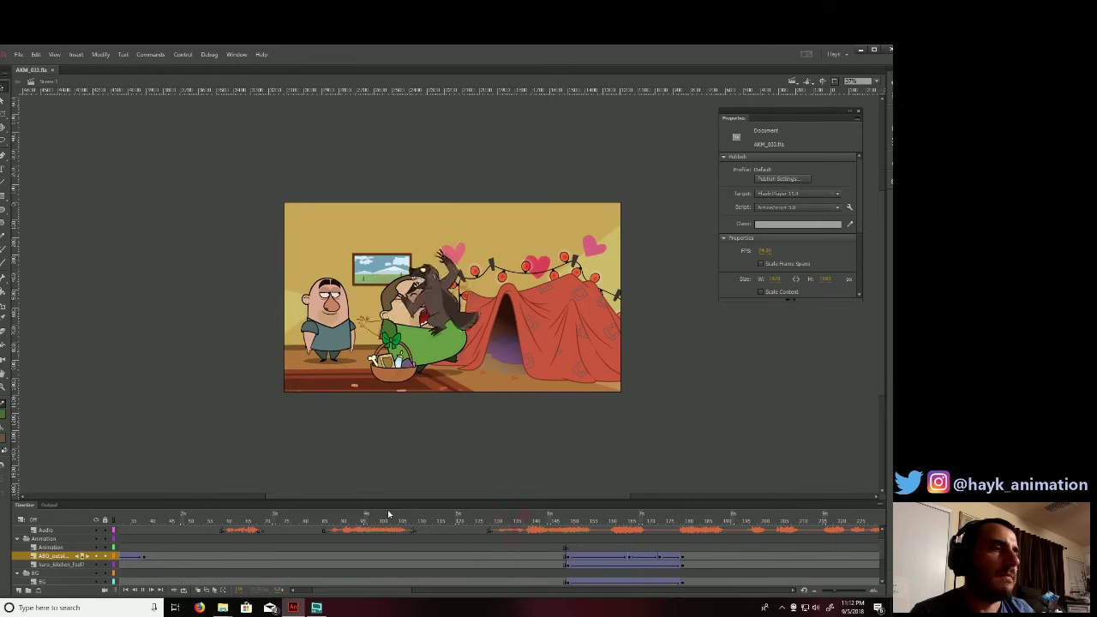
left_click(521, 521)
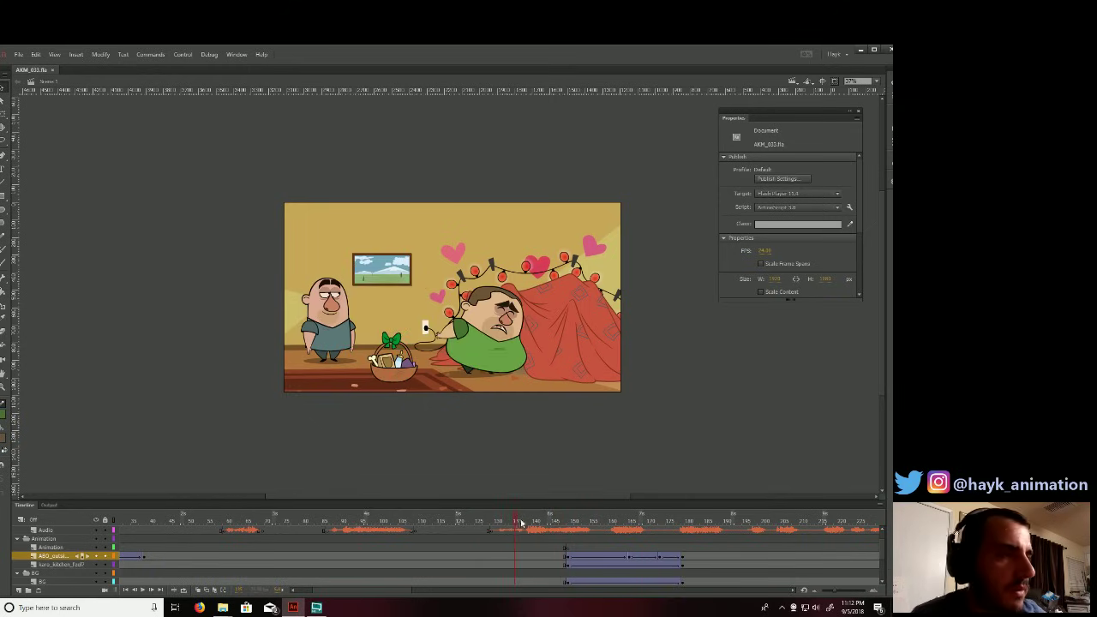
Open the green-shirted character's symbol and nudge his head down seven steps on the anticipation pose.
double_click(507, 352)
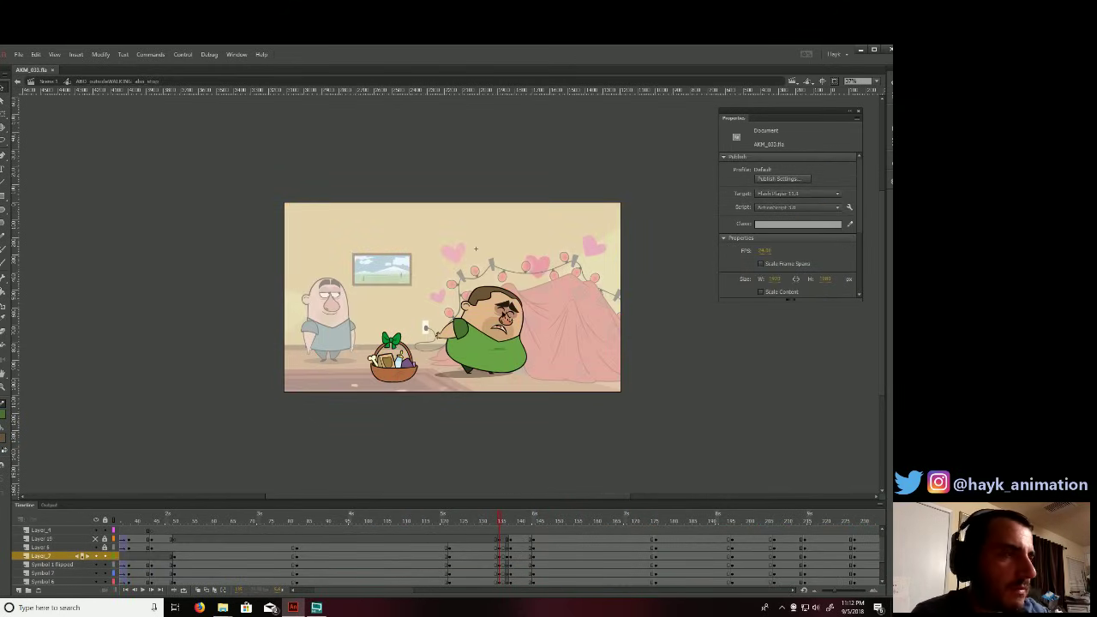
left_click(515, 276)
key("q")
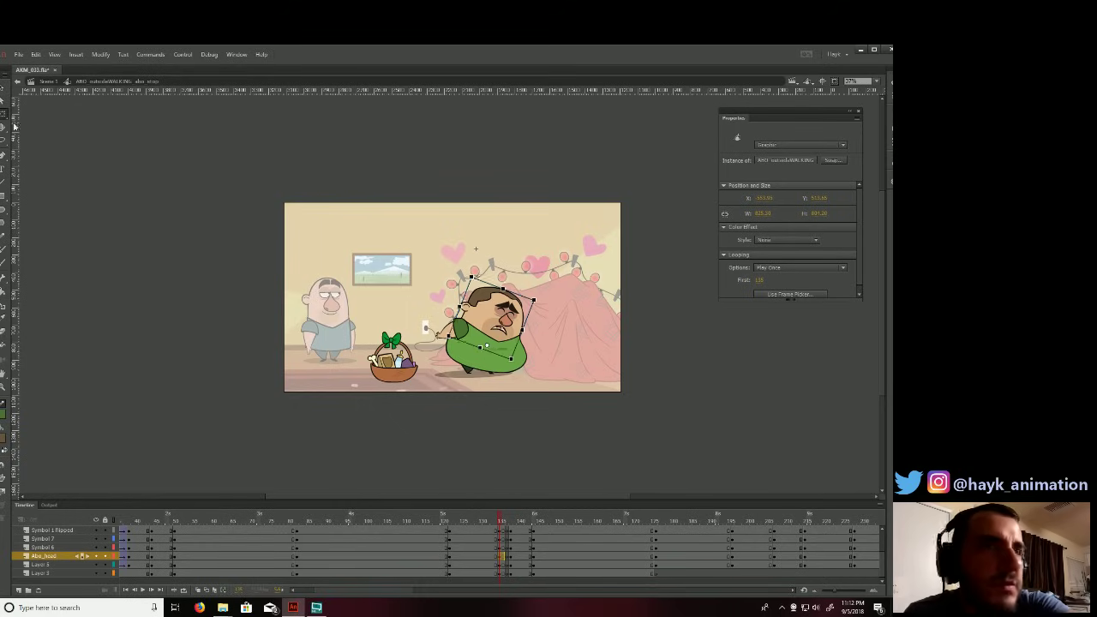
key("Down")
key("Down")
key("Down")
key("Down")
key("Down")
key("Down")
key("Down")
Squash the green body slightly lower and wider, and adjust the near arm and foot to fit it.
left_click(530, 358)
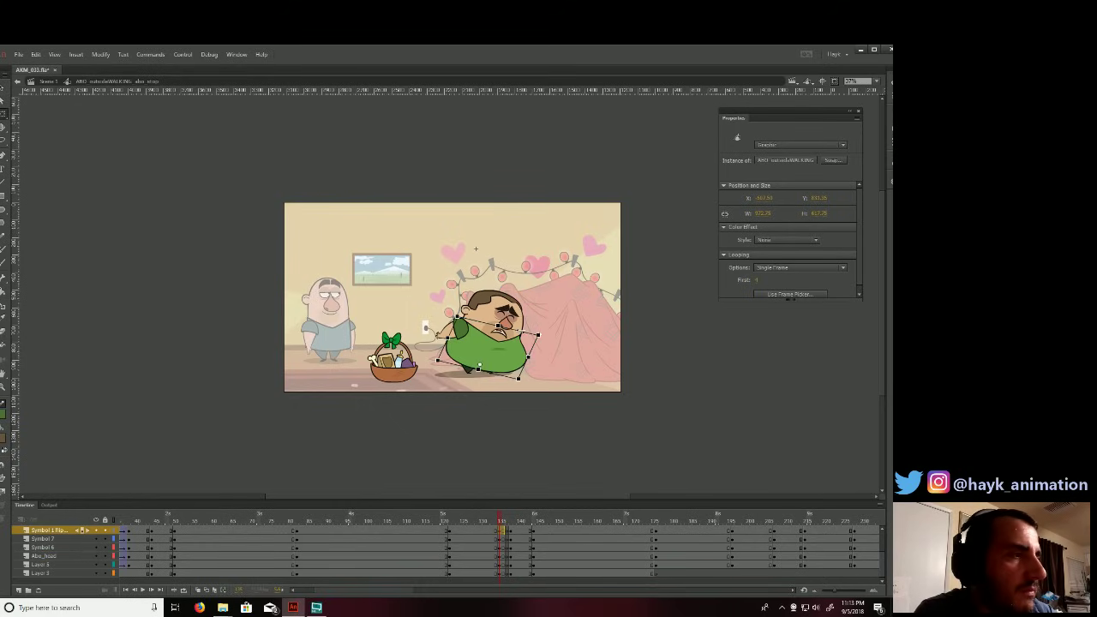
left_click_drag(518, 330, 528, 356)
left_click(461, 332)
key("Right")
key("Right")
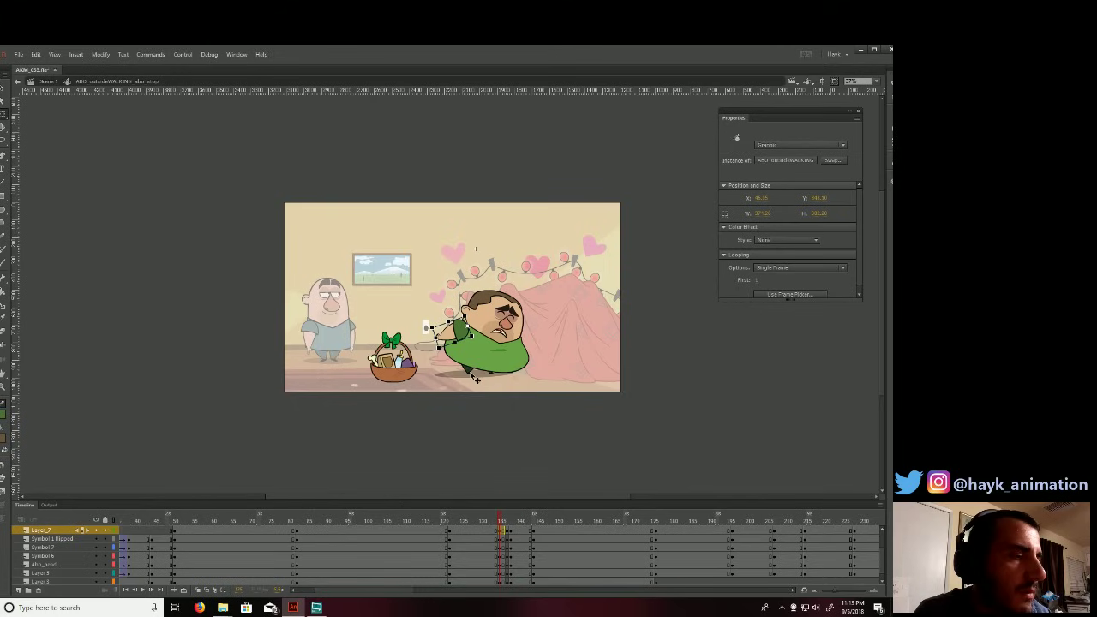
left_click(472, 374)
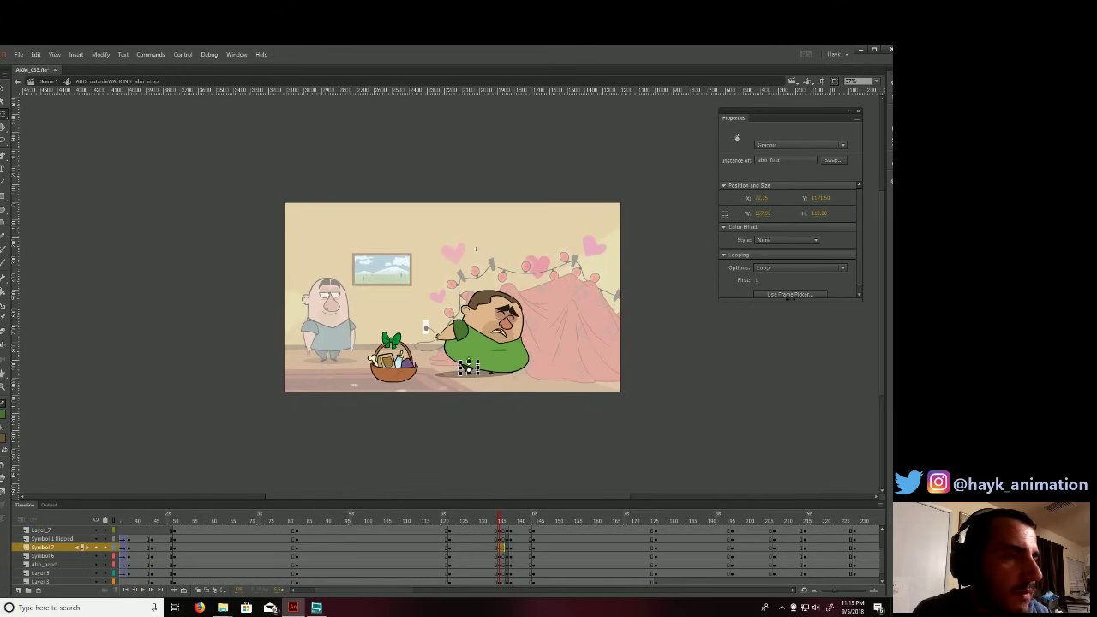
left_click_drag(468, 362, 468, 357)
left_click(453, 437)
Play the revised anticipation back in Scene 1 and go to the frames where the dark animal attacks the character.
key("Return")
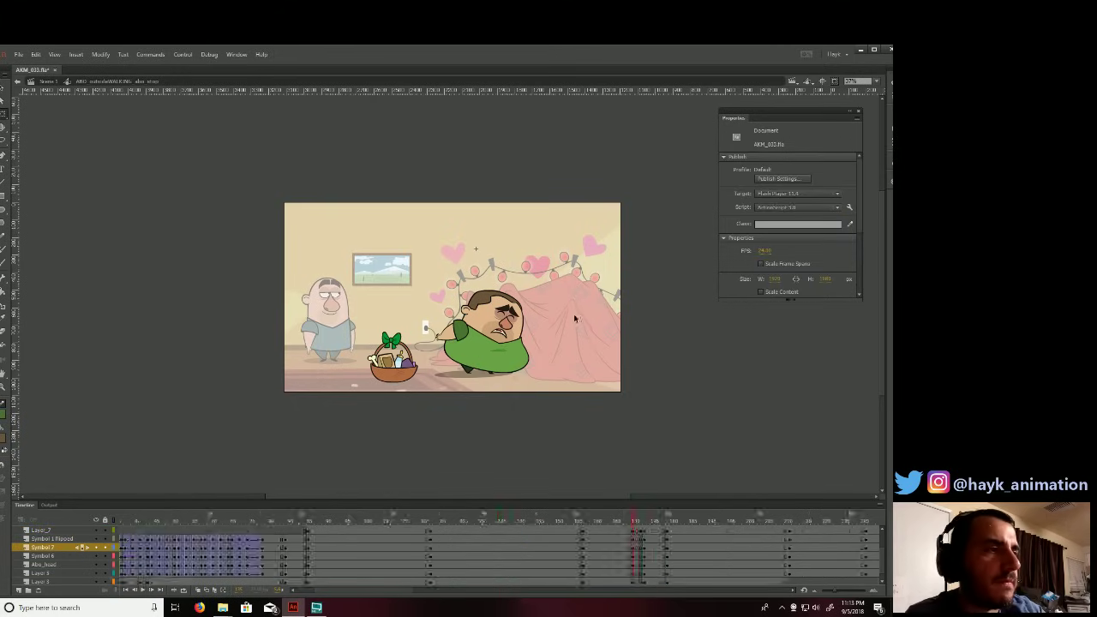
double_click(575, 319)
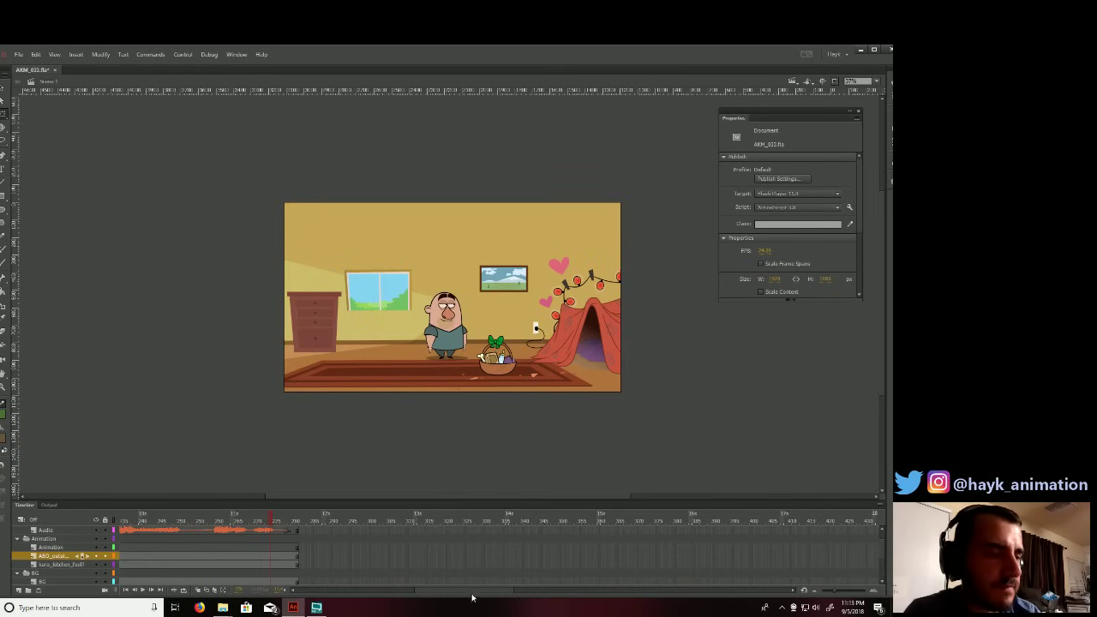
left_click_drag(425, 591, 358, 589)
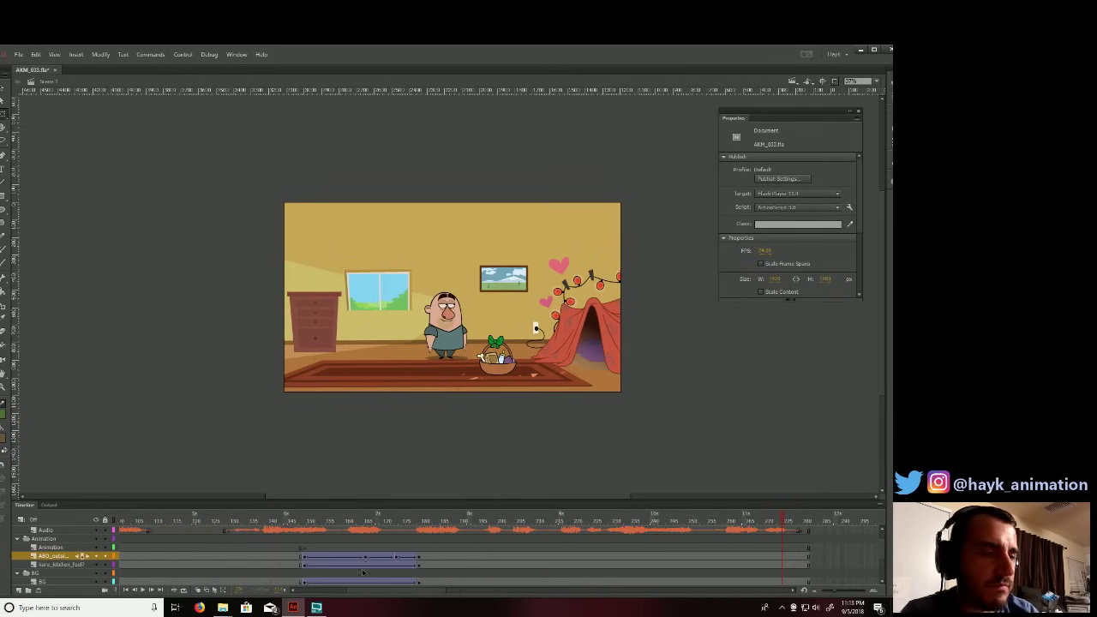
left_click_drag(416, 520, 301, 526)
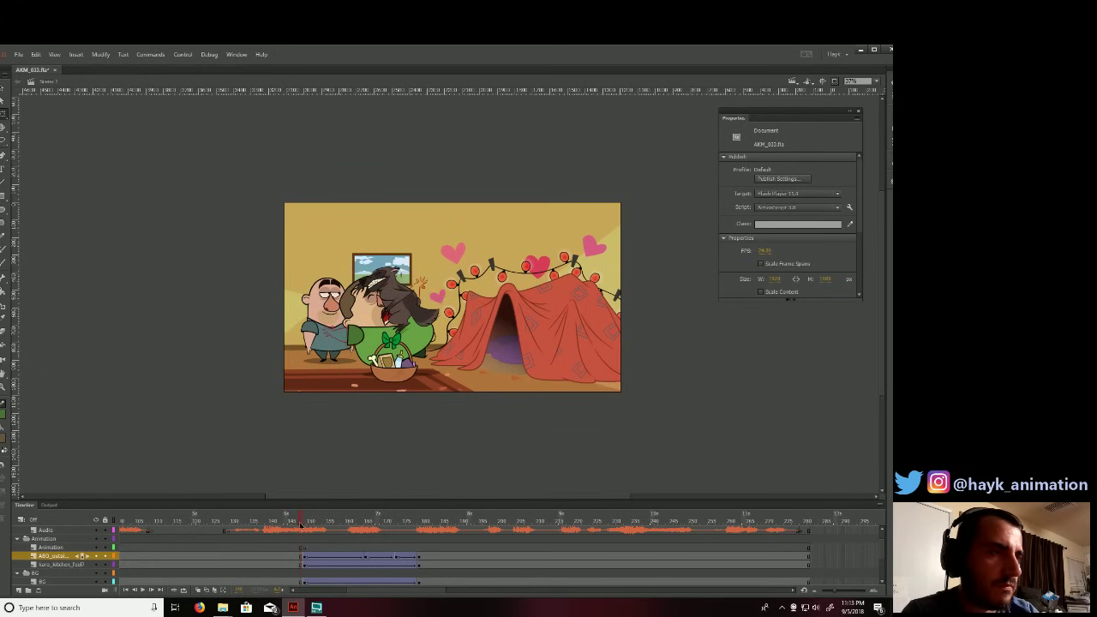
Open the green-shirted character's symbol at the attack pose and inspect the near arm's nested symbol with its red sketch.
left_click(4, 387)
left_click_drag(286, 206, 502, 419)
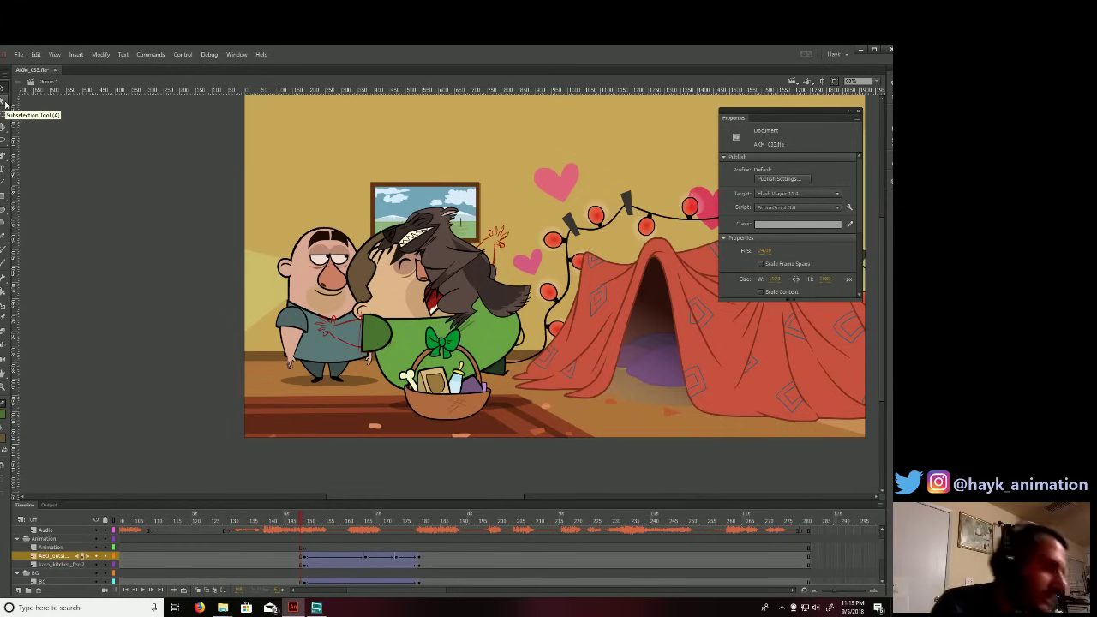
left_click(368, 324)
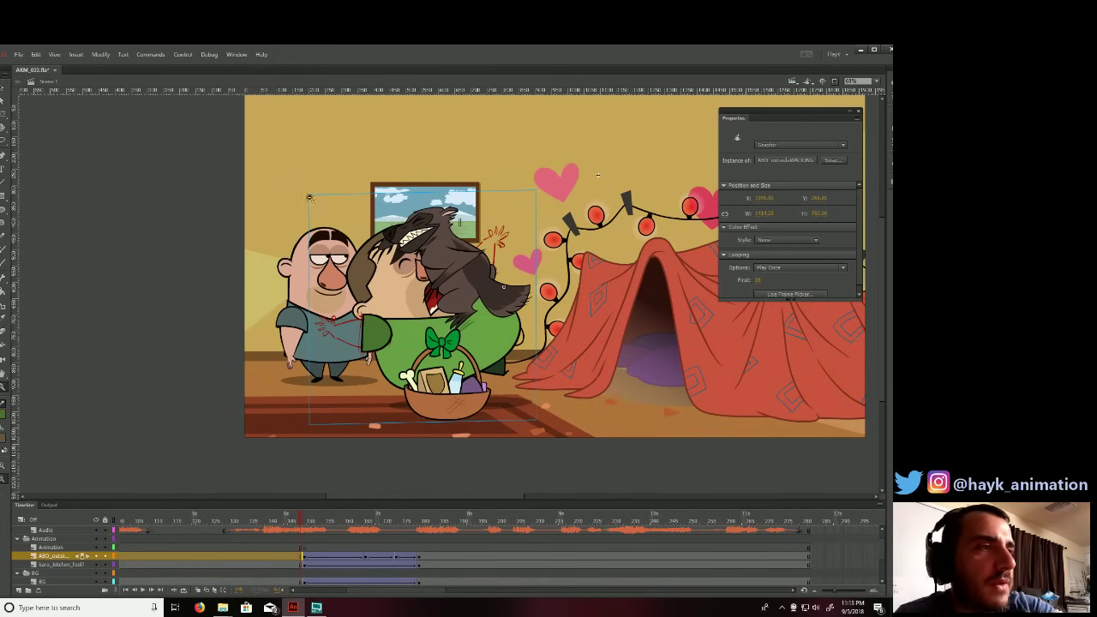
scroll(363, 341, "up", 2)
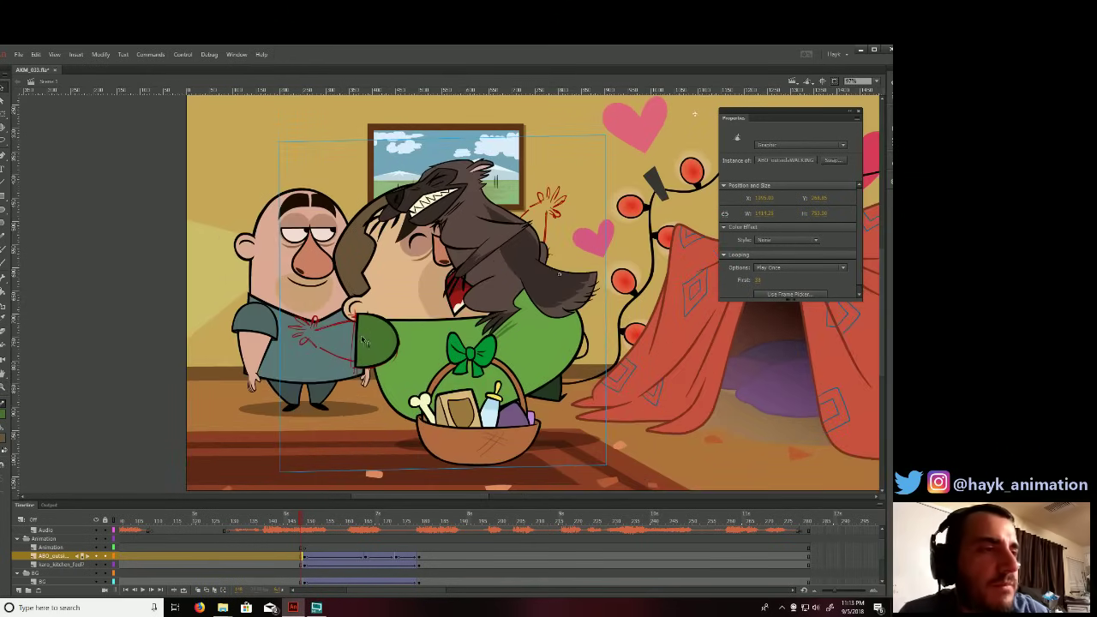
double_click(378, 390)
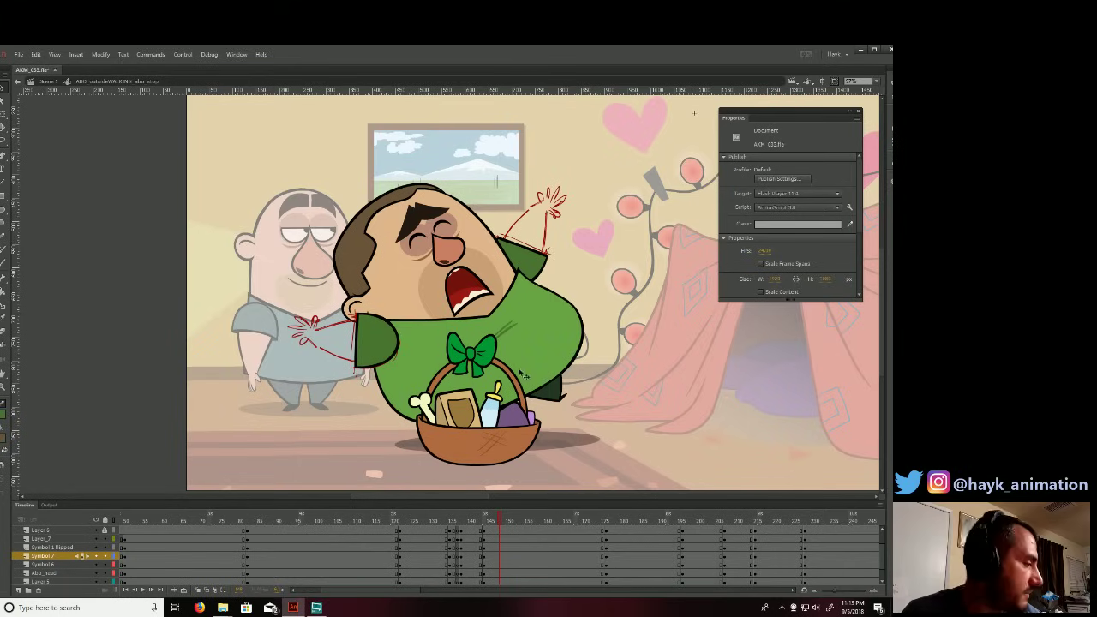
double_click(373, 343)
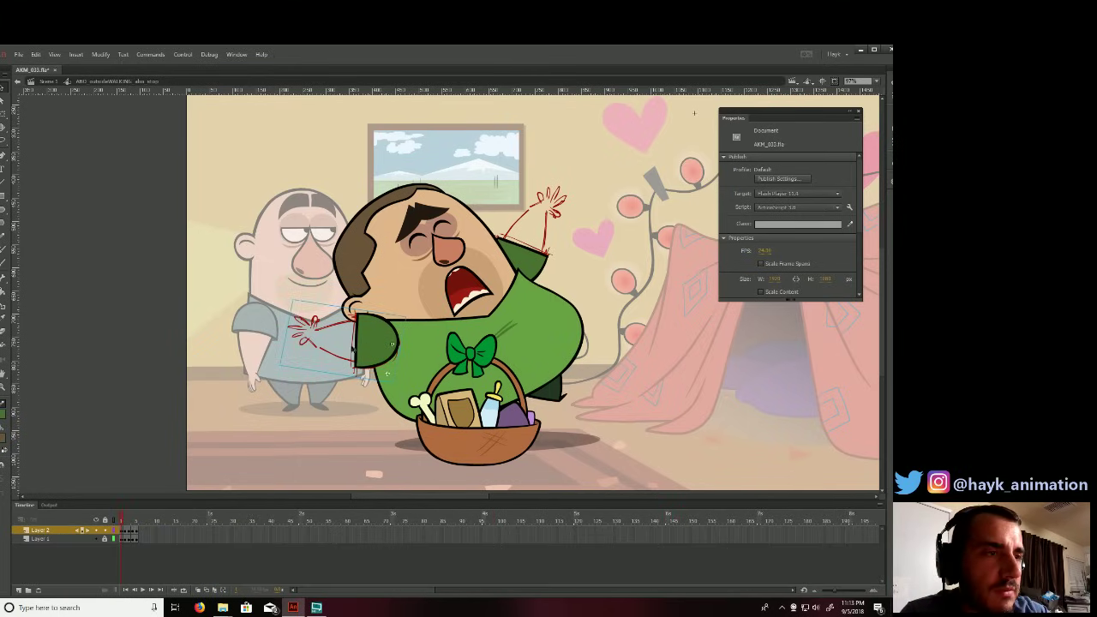
double_click(404, 414)
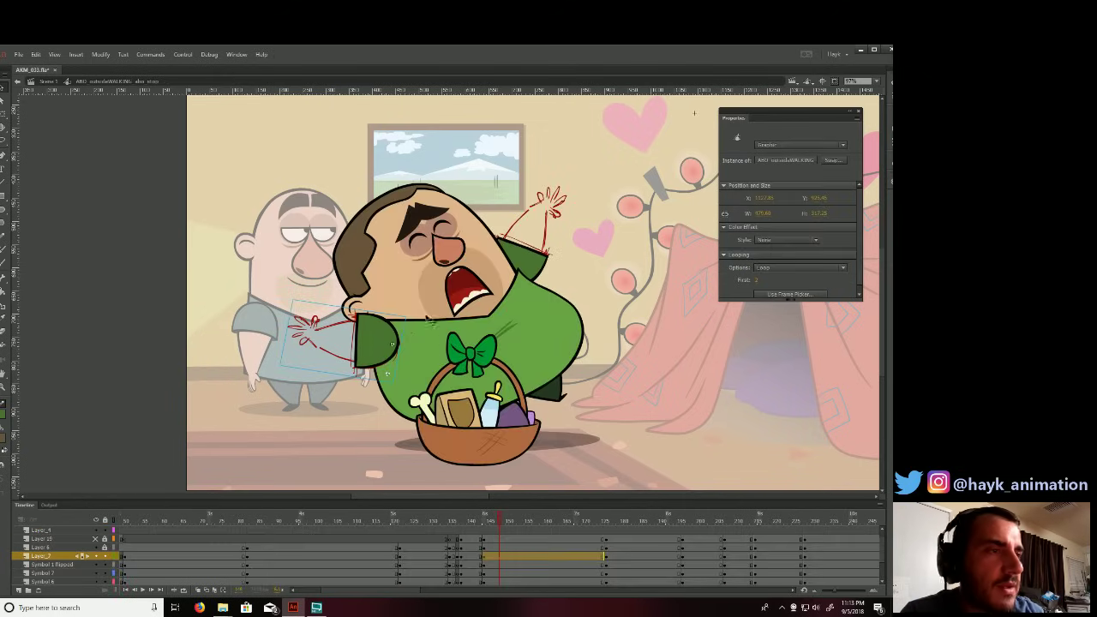
left_click_drag(540, 281, 548, 202)
key("ctrl+z")
left_click(375, 367)
left_click_drag(378, 365, 318, 363)
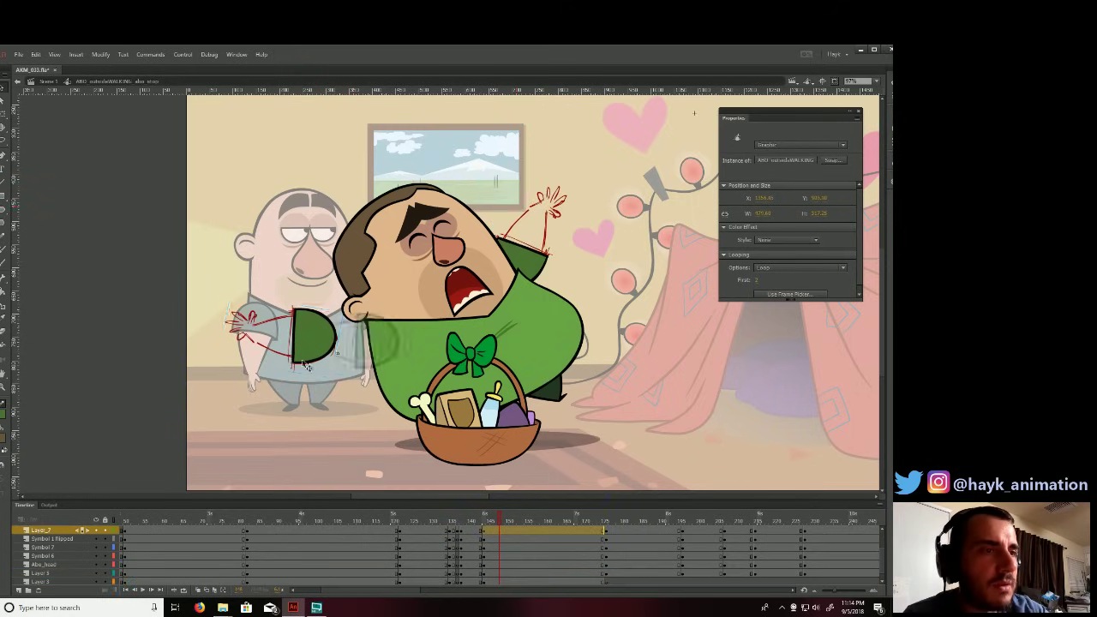
key("ctrl+z")
Play through the rough arm drawings inside the near arm's symbol and return to the character's symbol.
double_click(373, 348)
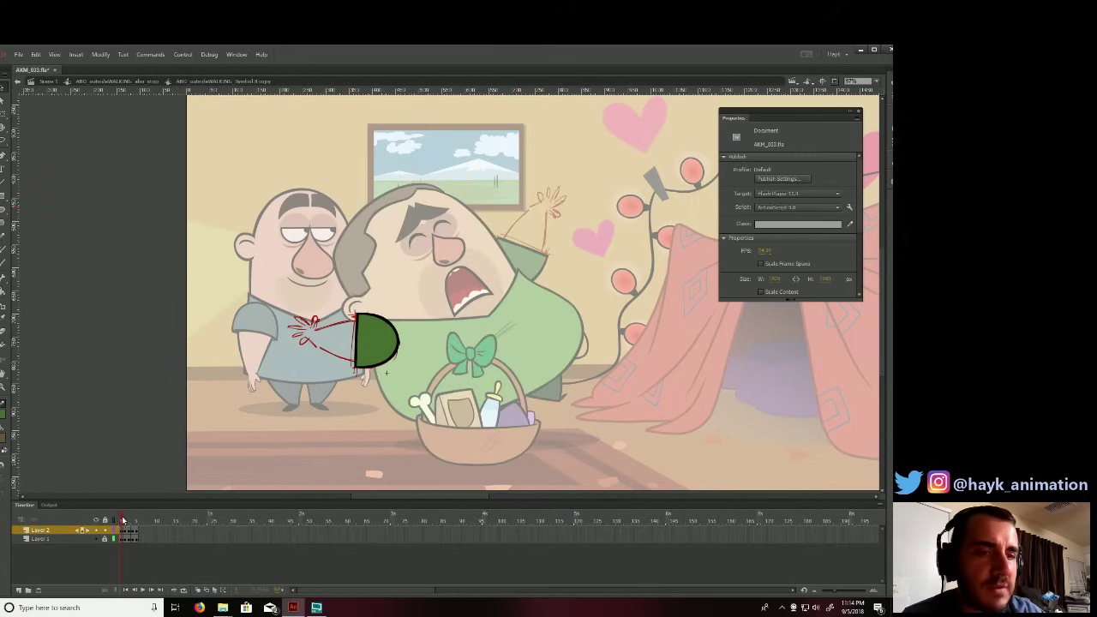
mouse_move(123, 520)
left_mouse_down()
mouse_move(148, 520)
mouse_move(133, 518)
left_mouse_up()
key("Return")
key("Return")
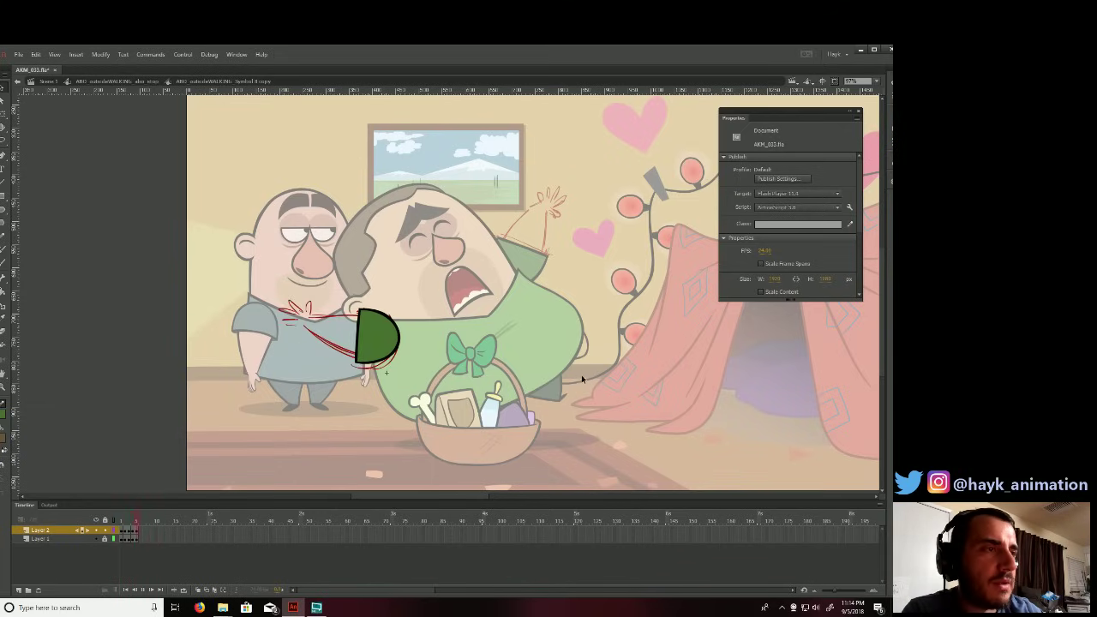
double_click(593, 291)
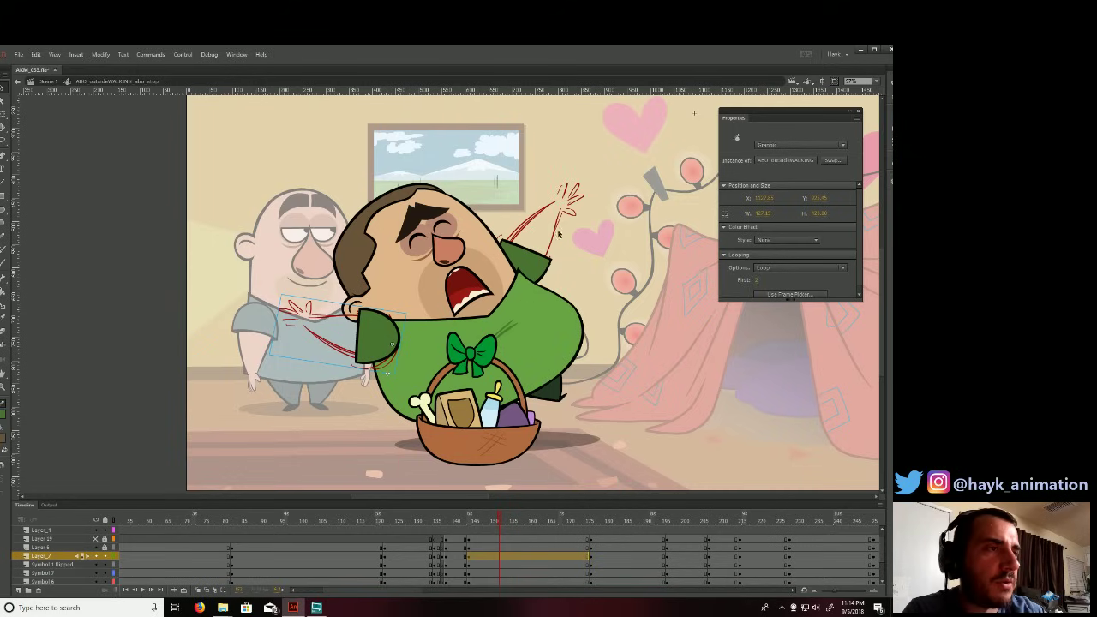
Review the sketched flailing arms across the attack pose and compare them with the preceding pose.
left_click_drag(466, 518, 553, 520)
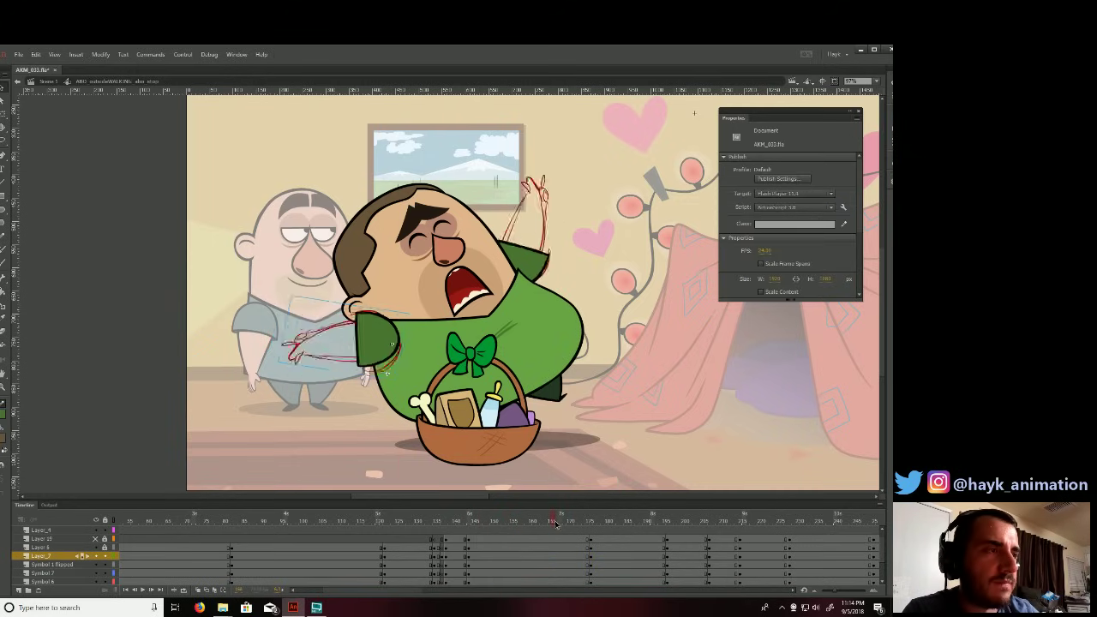
left_click(469, 521)
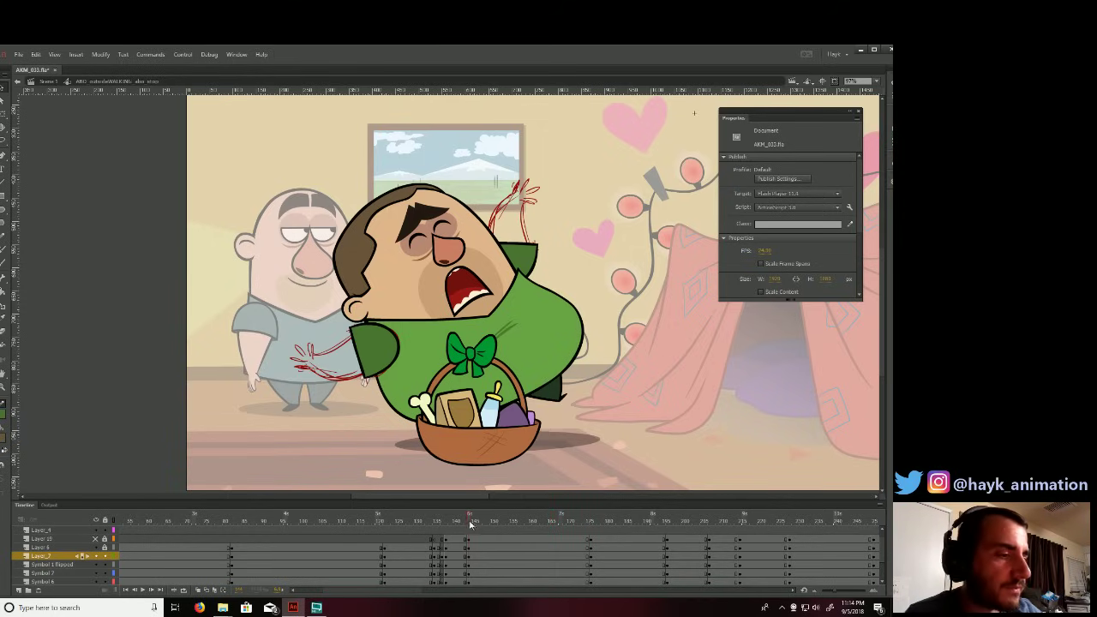
left_click(446, 520)
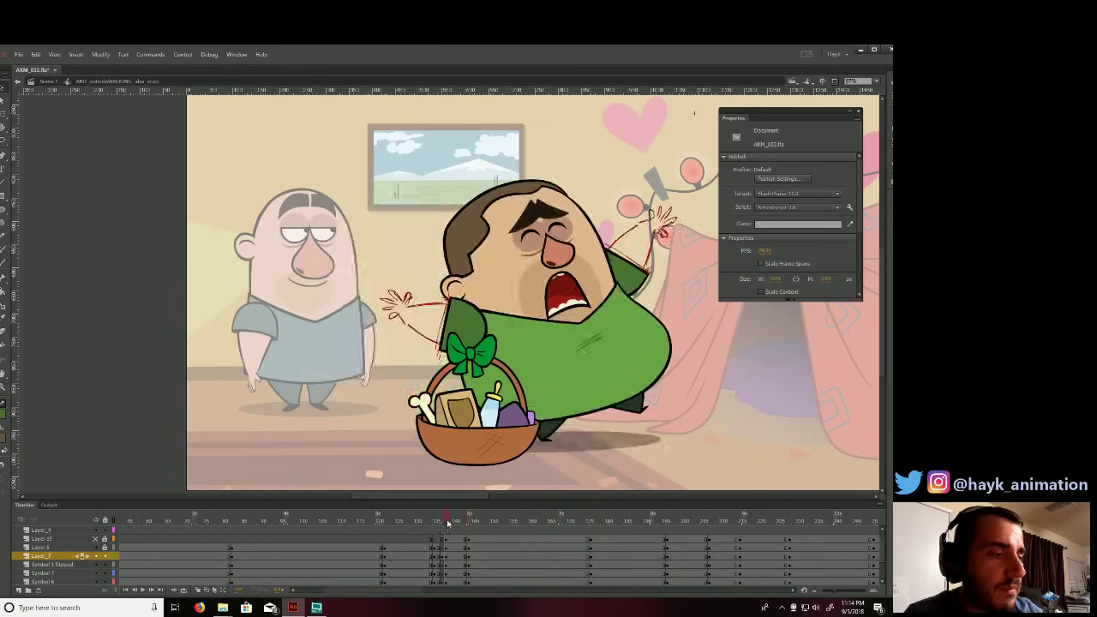
Add a new layer above the rough drawings in the near arm's symbol, opened from the start of the attack pose.
left_click(468, 521)
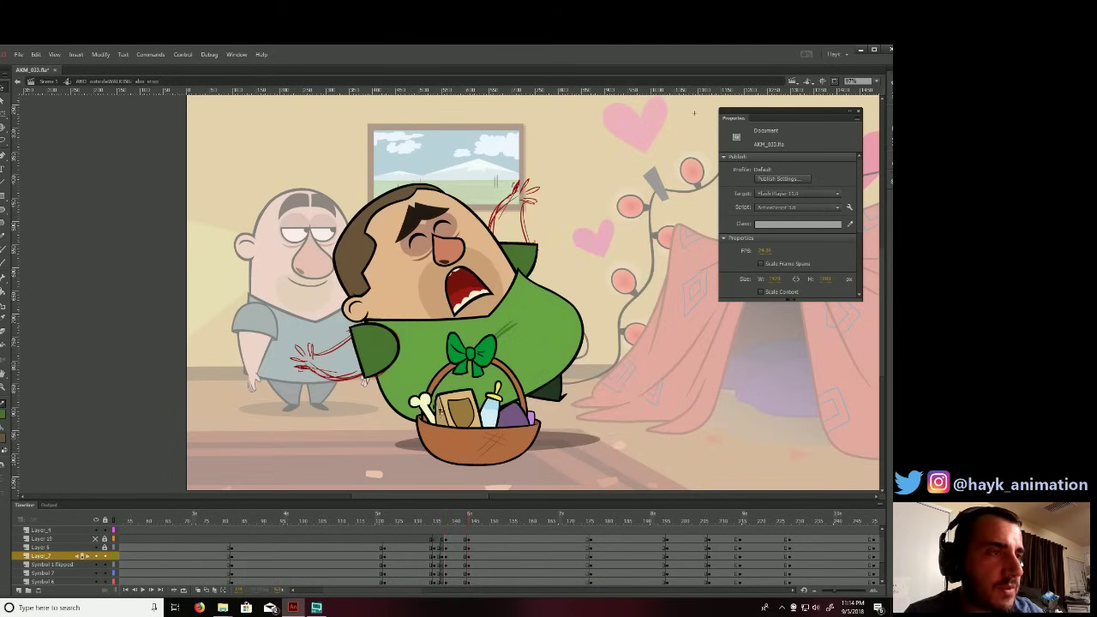
double_click(391, 345)
left_click(18, 590)
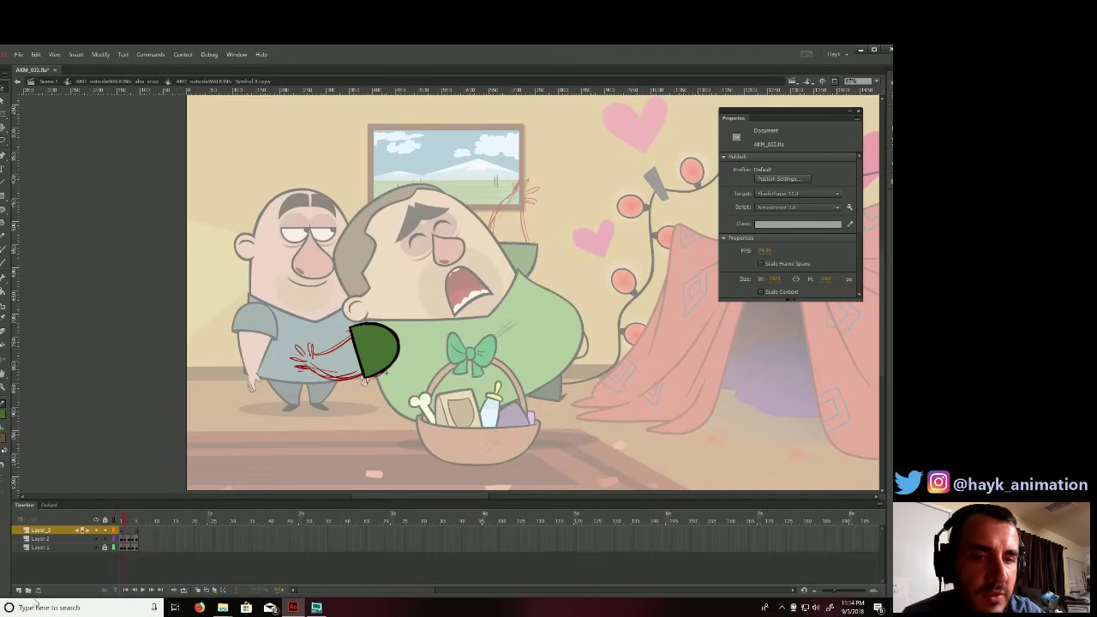
Trace the near arm's outline and hand in black with the Brush over the red sketch on the new layer's first frame.
left_click(121, 529)
left_click(3, 264)
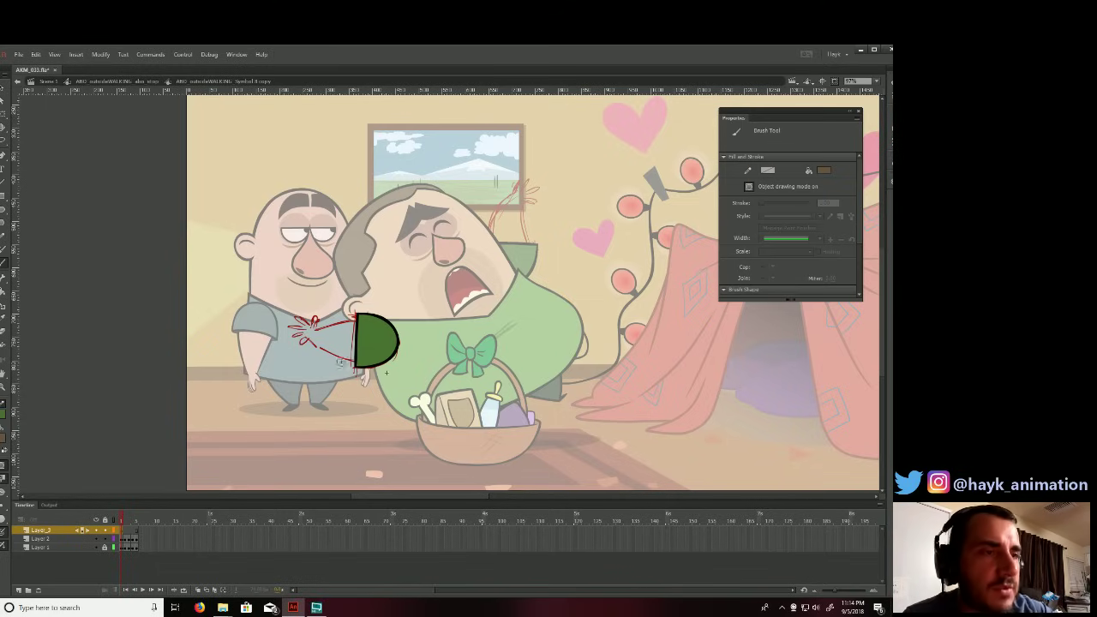
left_click(5, 394)
left_click(295, 293)
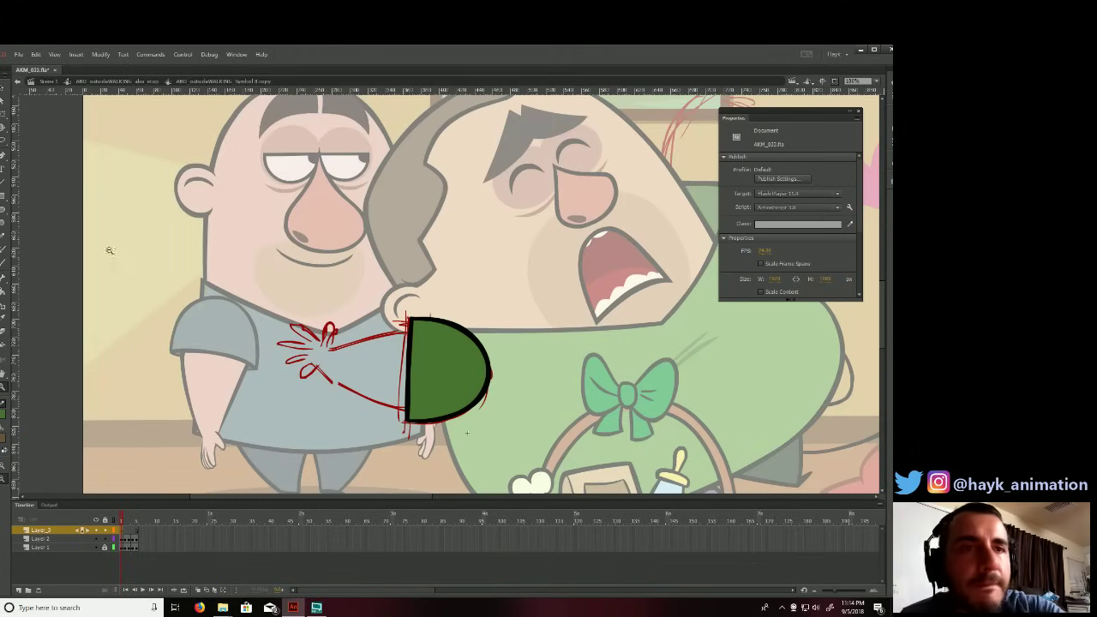
left_click(4, 263)
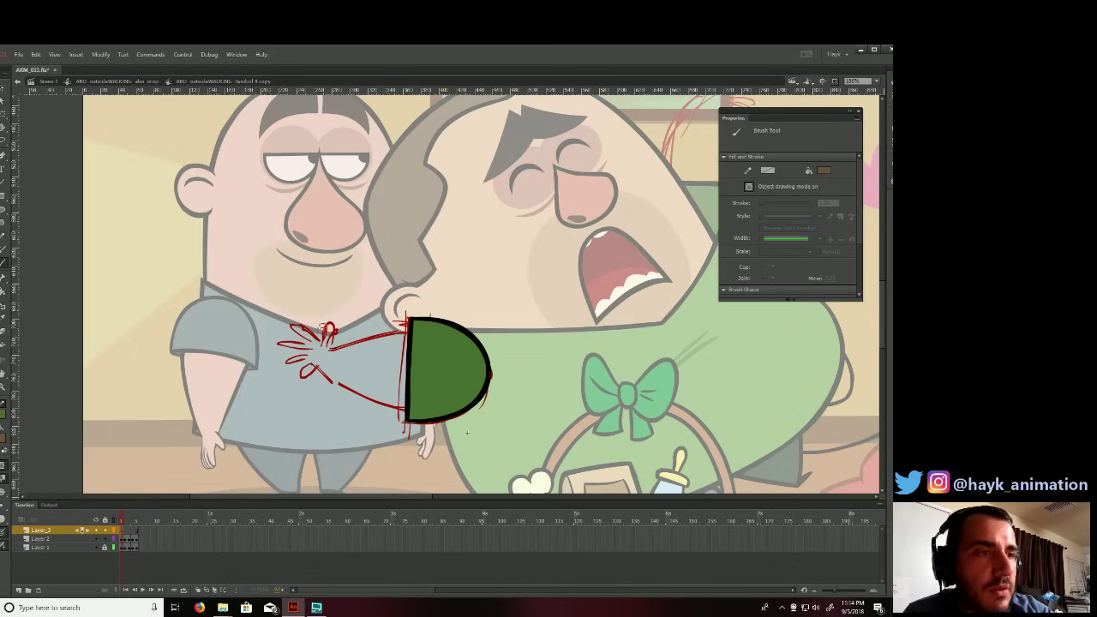
left_click(4, 439)
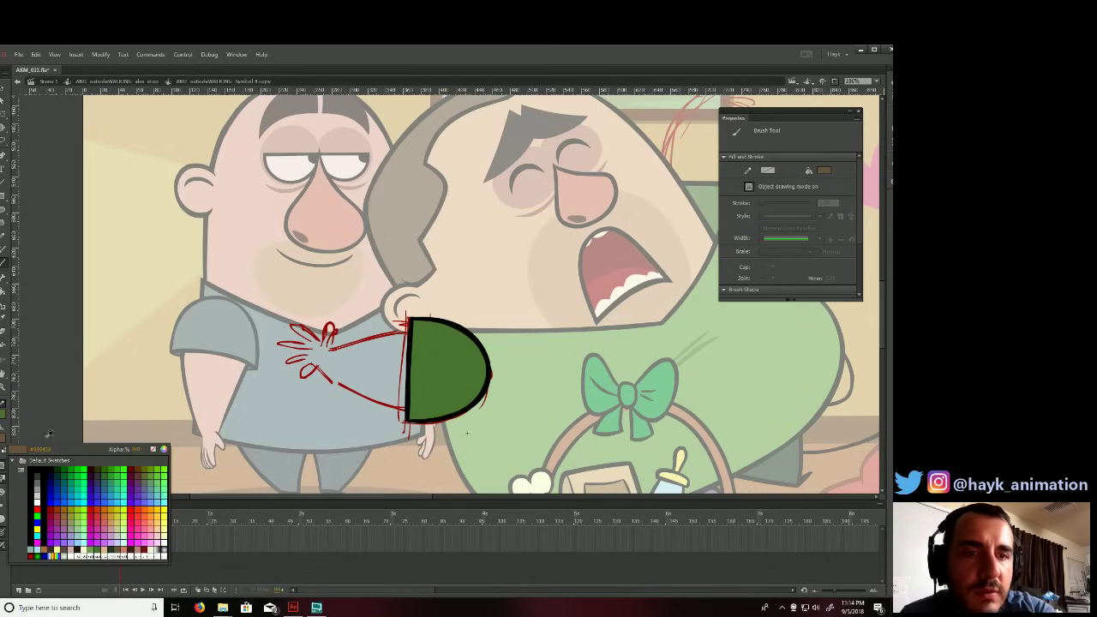
left_click(31, 471)
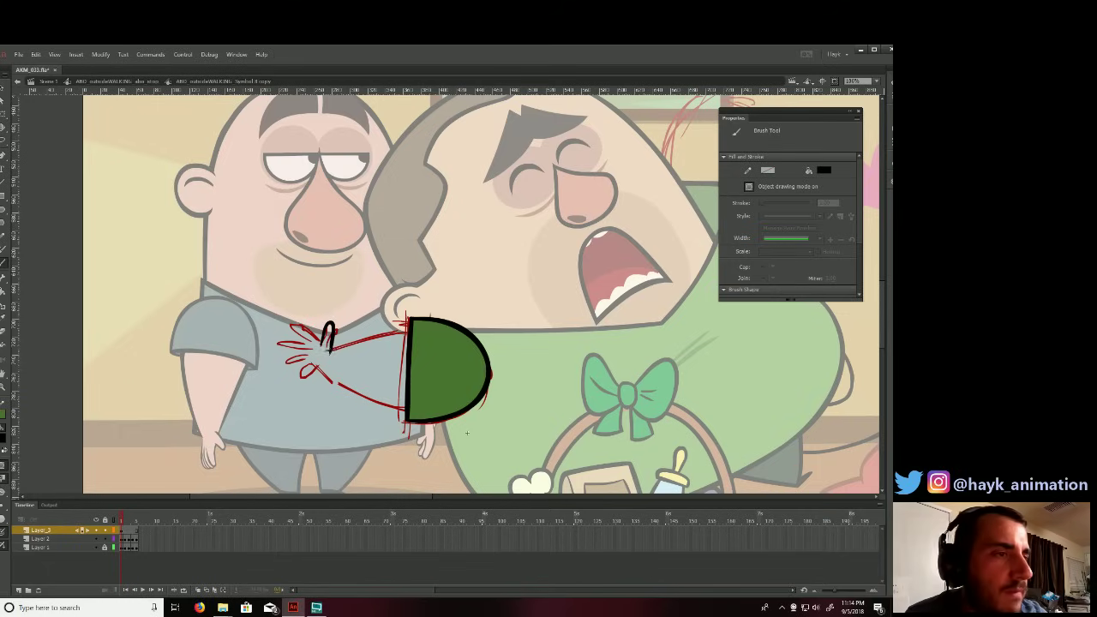
left_click_drag(330, 346, 409, 333)
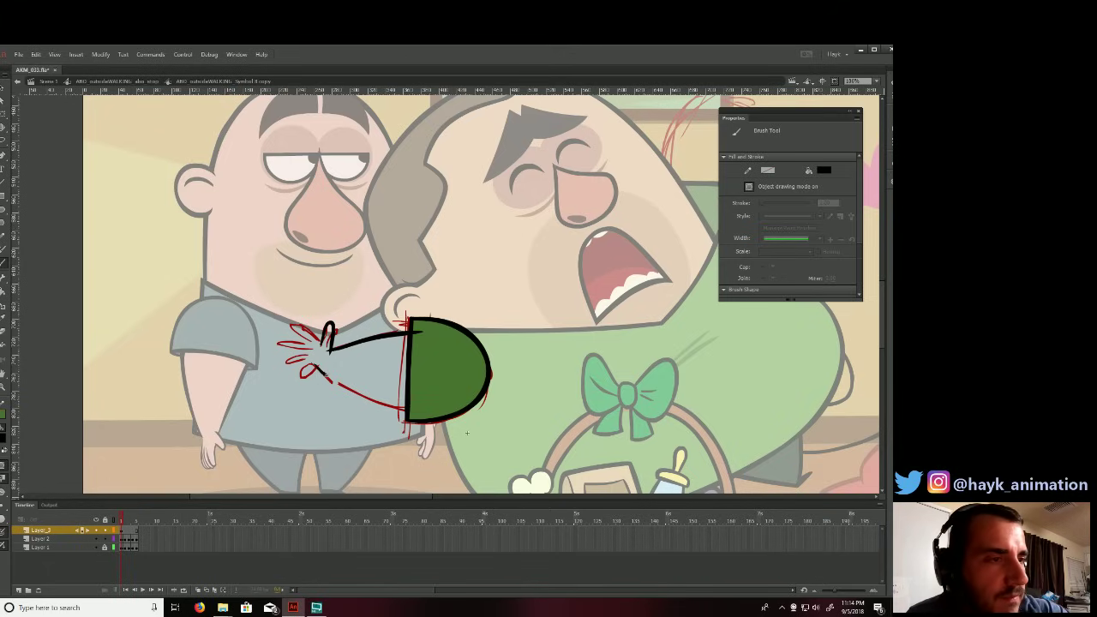
left_click_drag(325, 374, 413, 408)
key("ctrl+z")
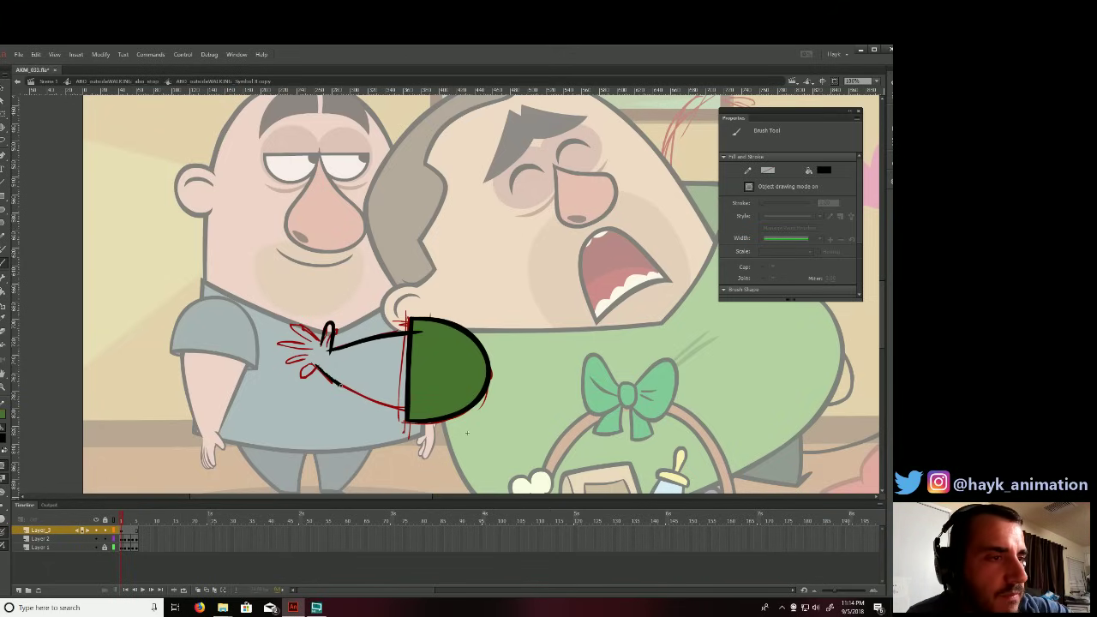
left_click_drag(341, 387, 429, 409)
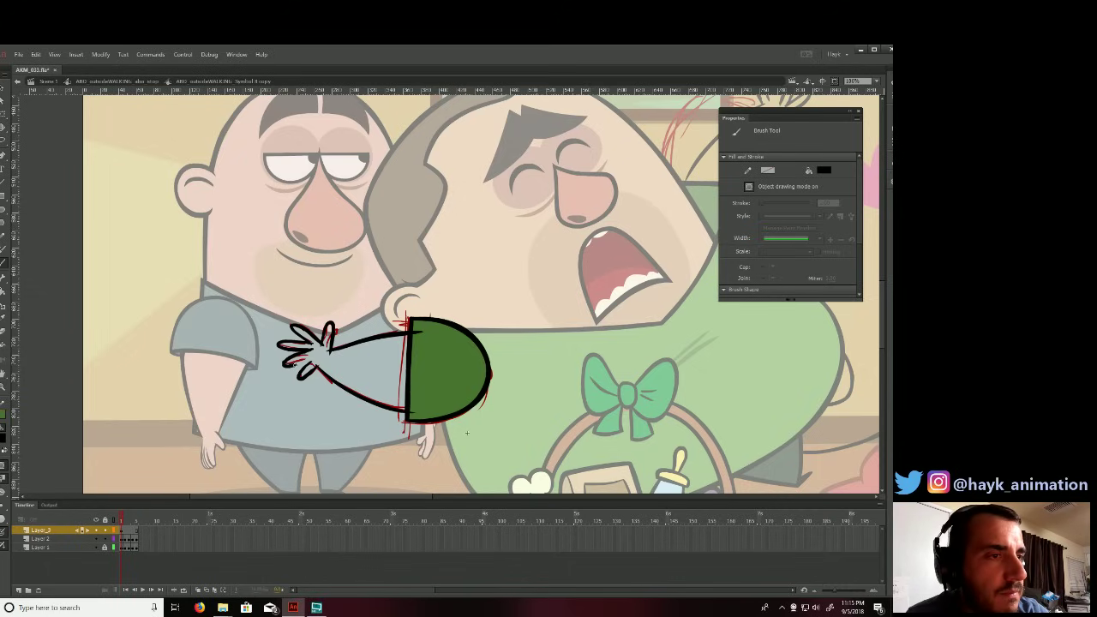
Nudge the outline of the inked hand's lowest finger slightly upward.
key("v")
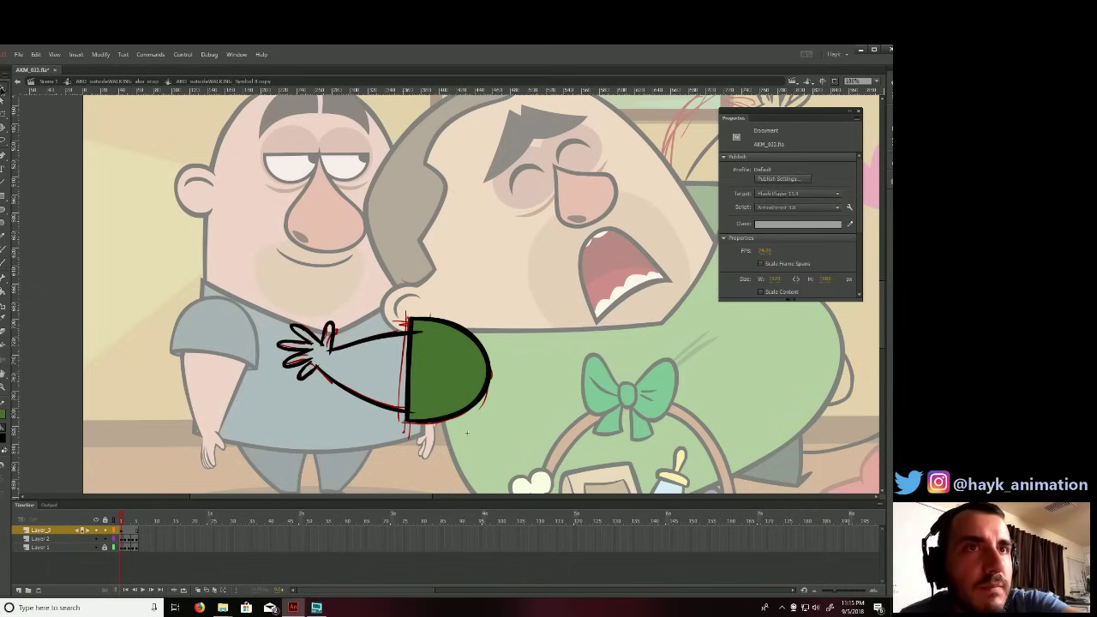
left_click(310, 378)
key("Up")
key("Up")
left_click(335, 363)
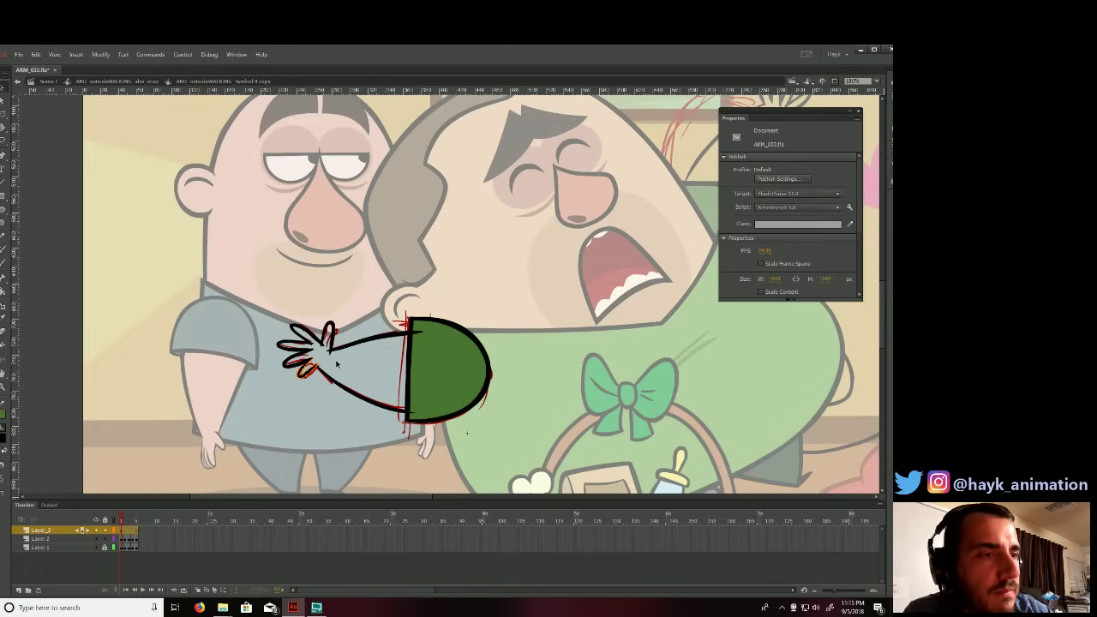
Smooth and thin the lowest finger's outline inside its drawing object and trim its open end.
left_click(5, 387)
left_click_drag(248, 285, 428, 418)
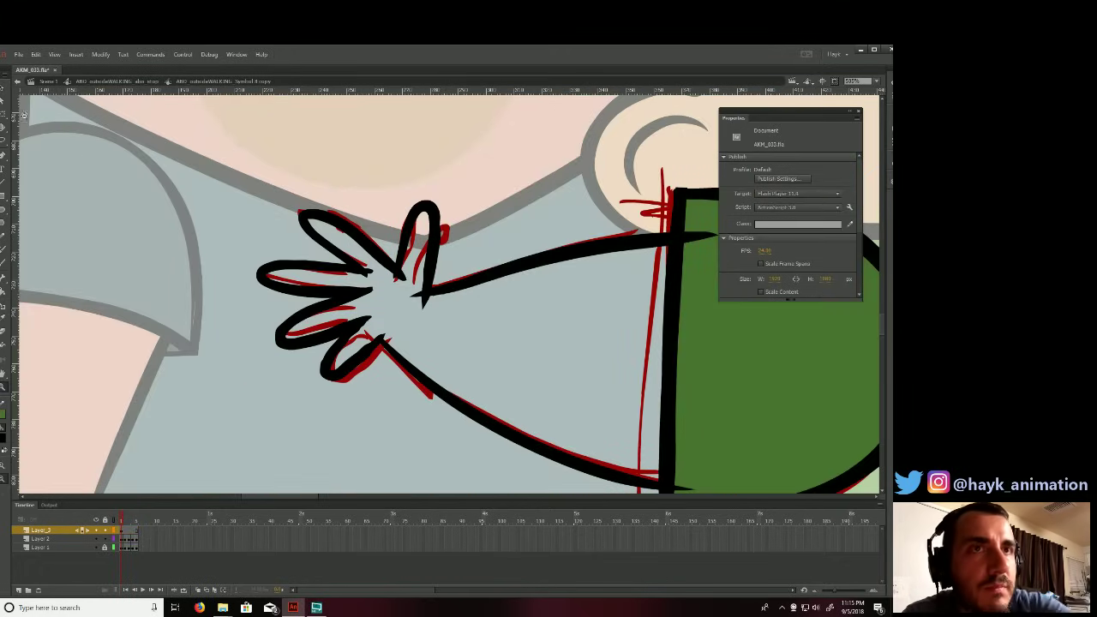
key("v")
left_click(373, 354)
double_click(373, 354)
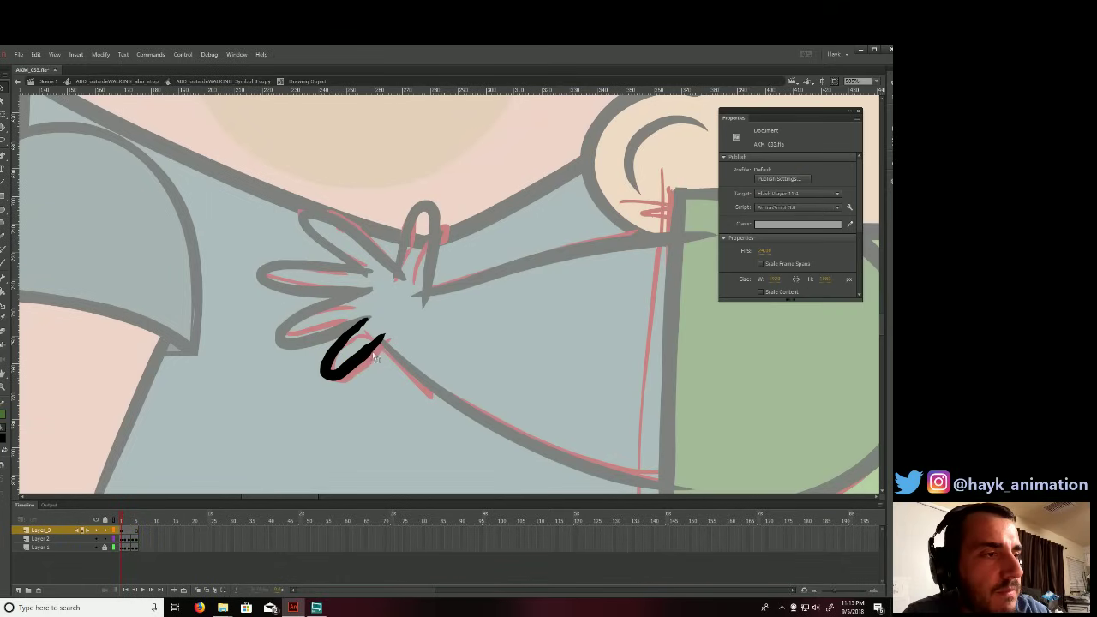
left_click(366, 361)
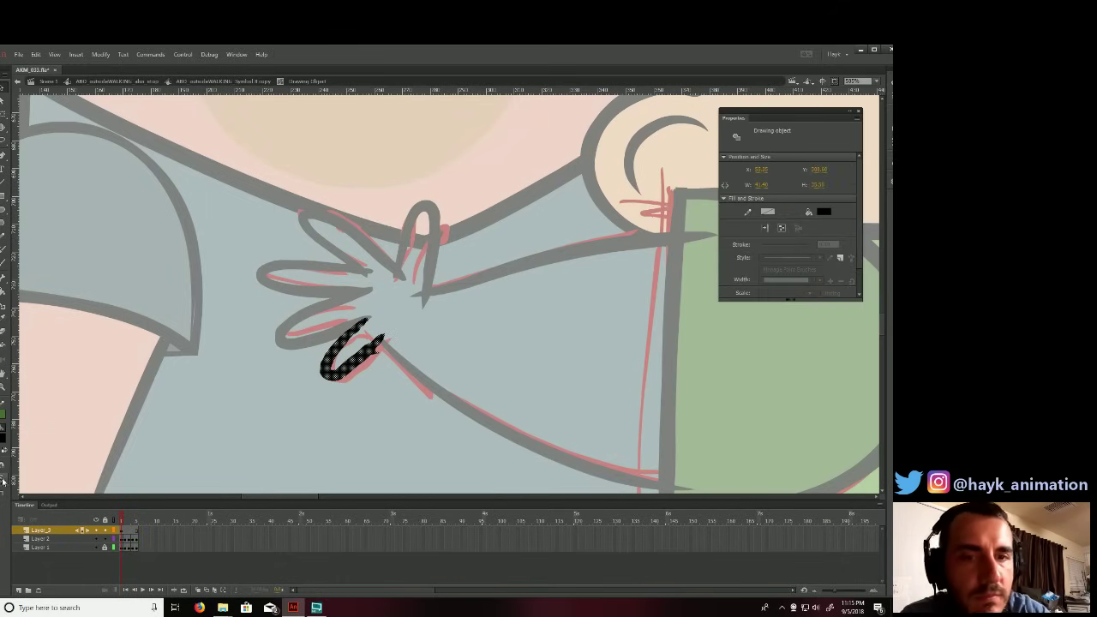
left_click(381, 347)
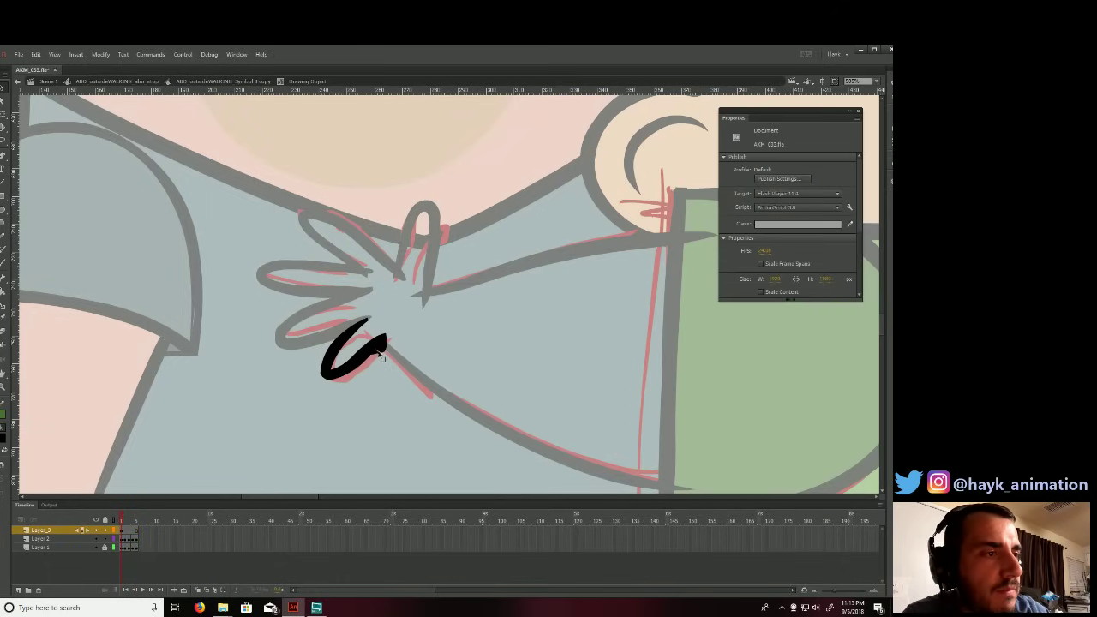
mouse_move(381, 357)
left_mouse_down()
mouse_move(358, 374)
mouse_move(364, 350)
mouse_move(393, 333)
mouse_move(374, 359)
mouse_move(341, 371)
left_mouse_up()
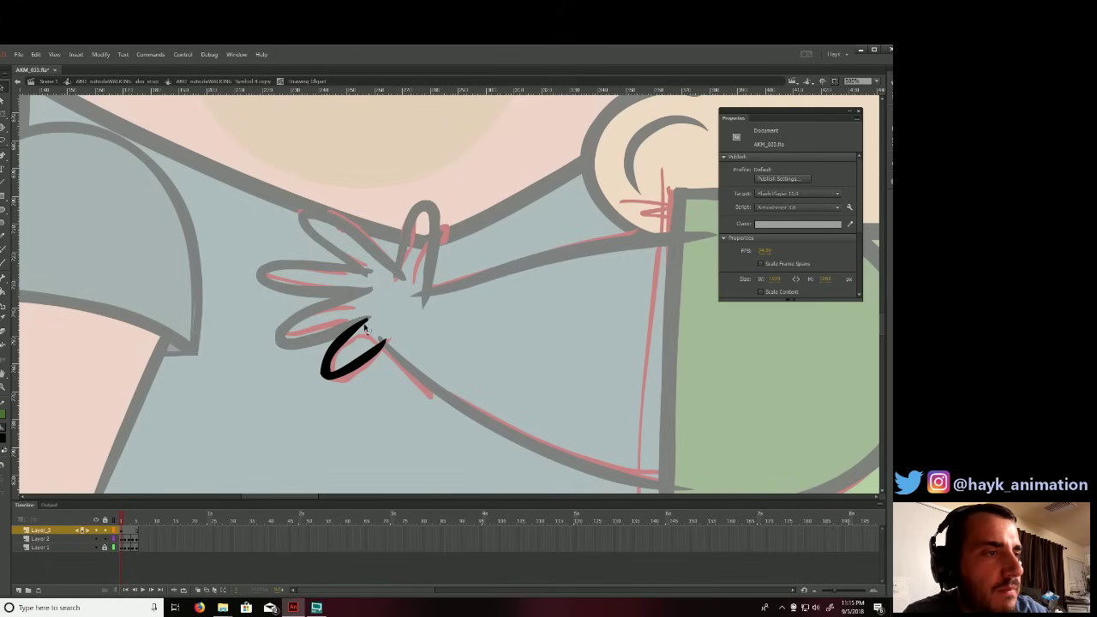
left_click_drag(373, 305, 358, 330)
key("Delete")
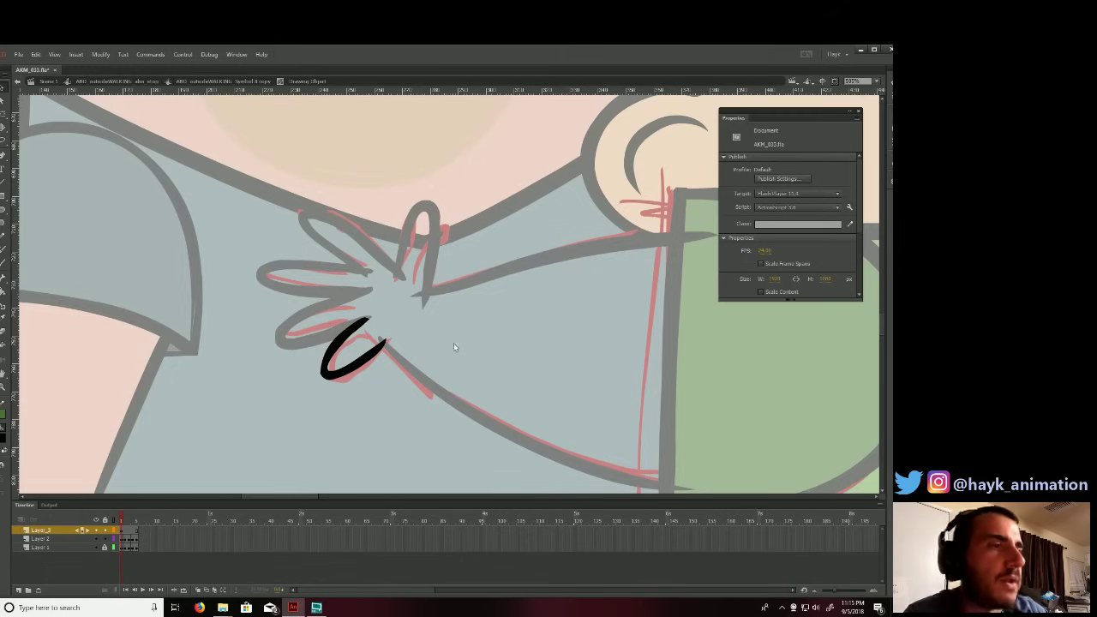
double_click(517, 375)
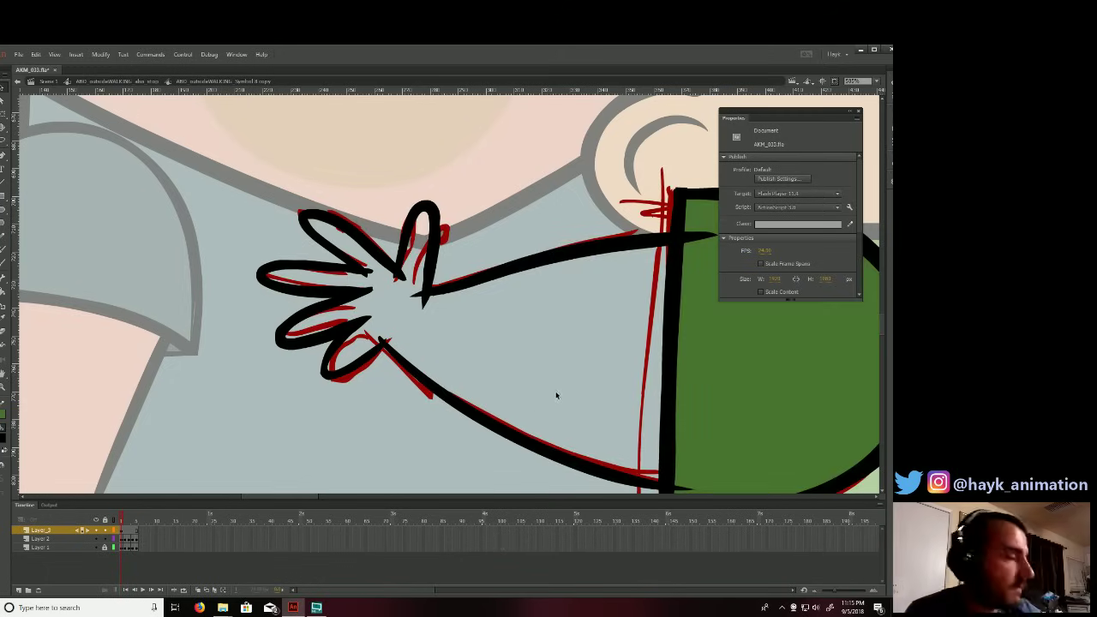
Check the inked arm in the character's symbol and insert a blank keyframe at frame 2 of the near arm's inking layer.
key("ctrl+minus")
left_click(570, 409, "alt")
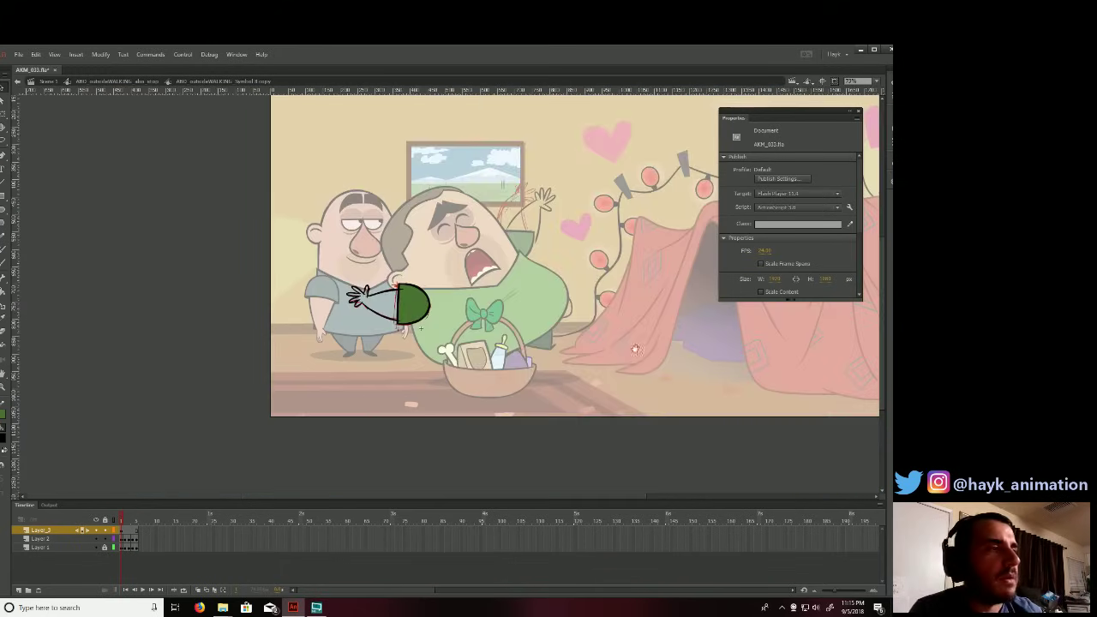
double_click(502, 294)
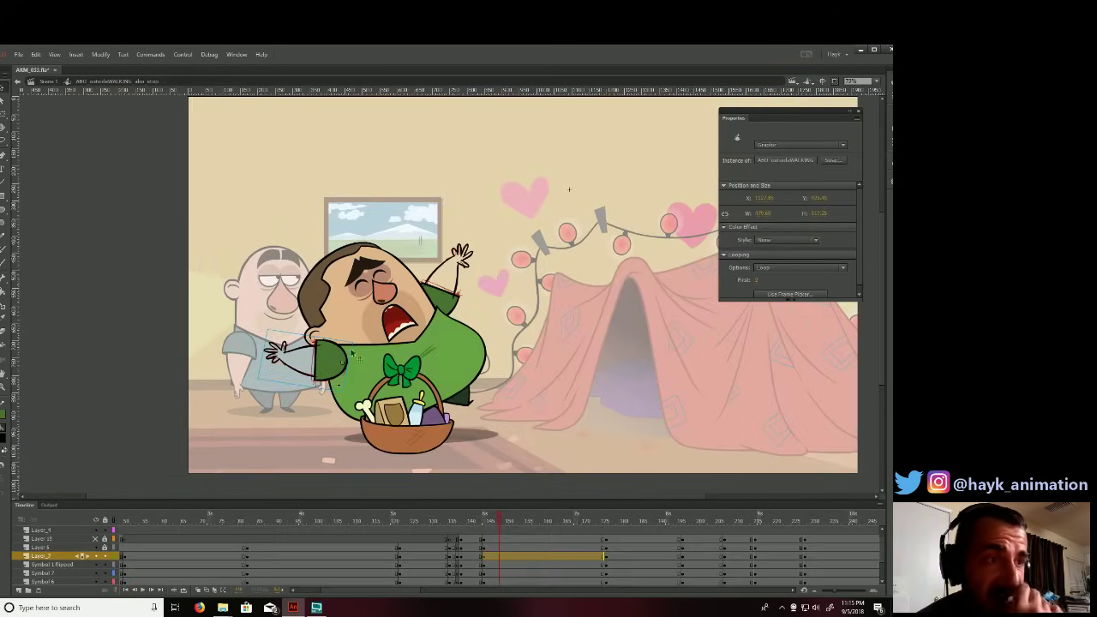
double_click(326, 364)
left_click(135, 531)
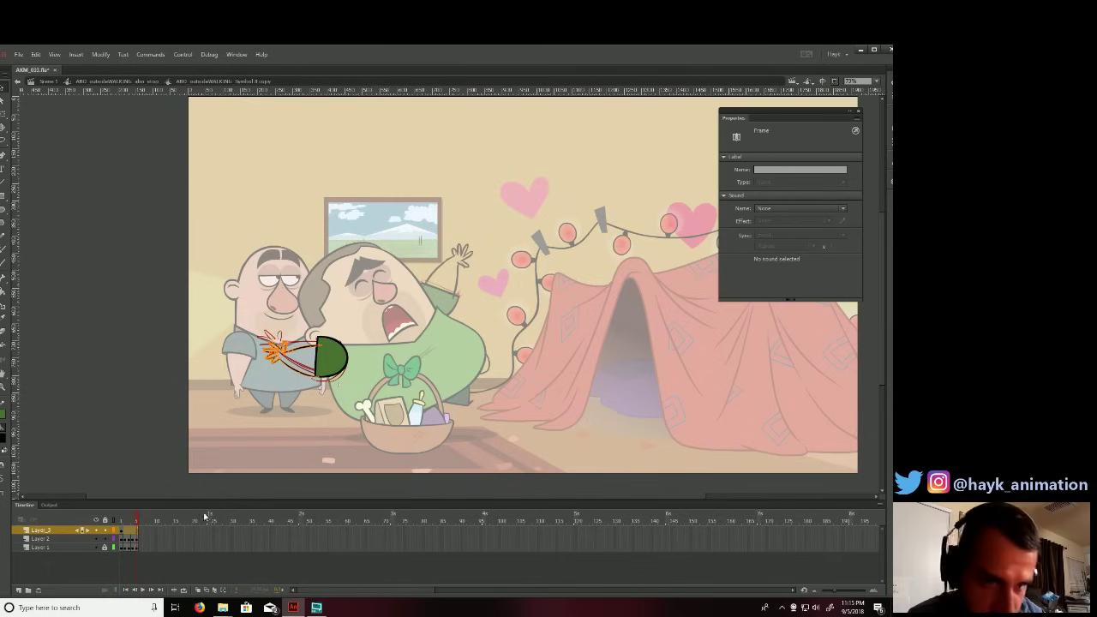
left_click(125, 530)
key("F7")
left_click(132, 530)
left_click(137, 530)
double_click(306, 442)
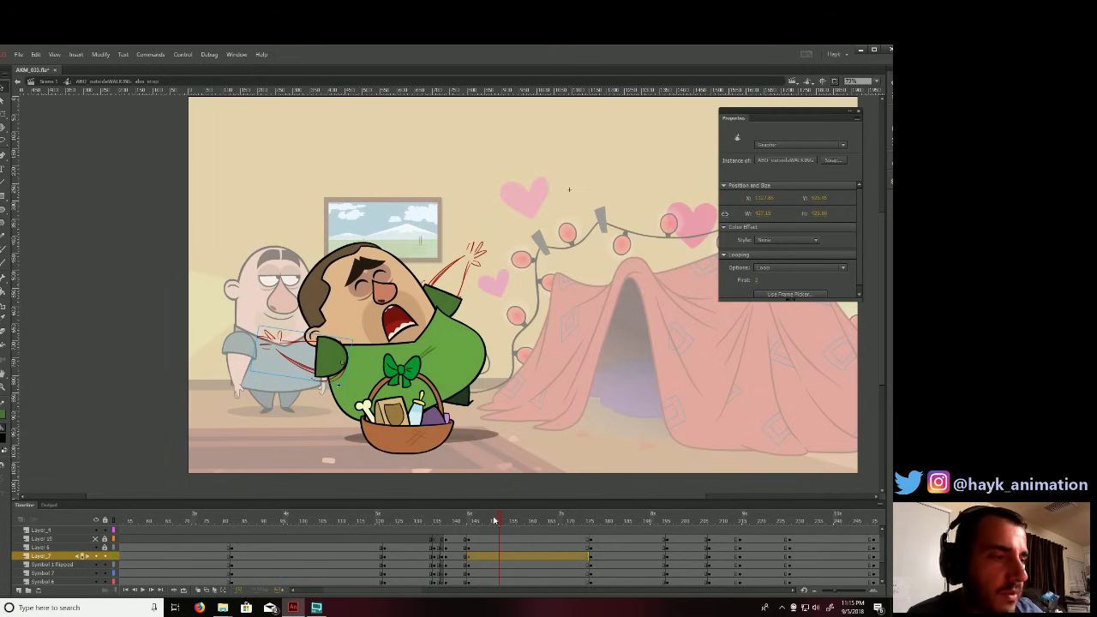
Scrub through the attack pose in the character's symbol and inspect the first frames inside the far arm's symbol.
left_click_drag(493, 520, 505, 521)
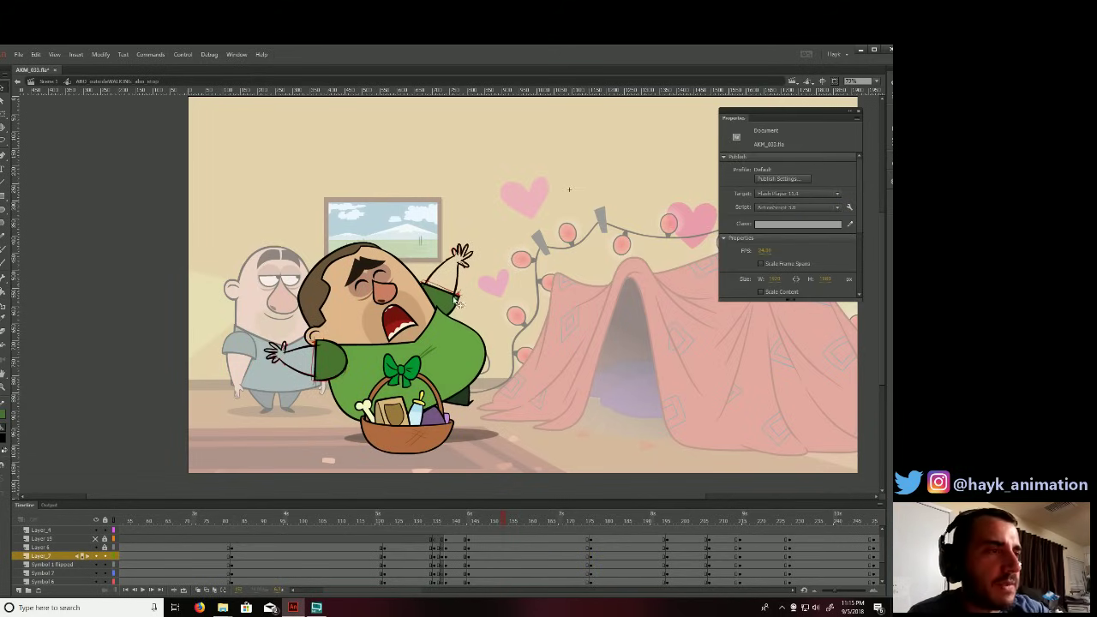
double_click(456, 301)
left_click(121, 520)
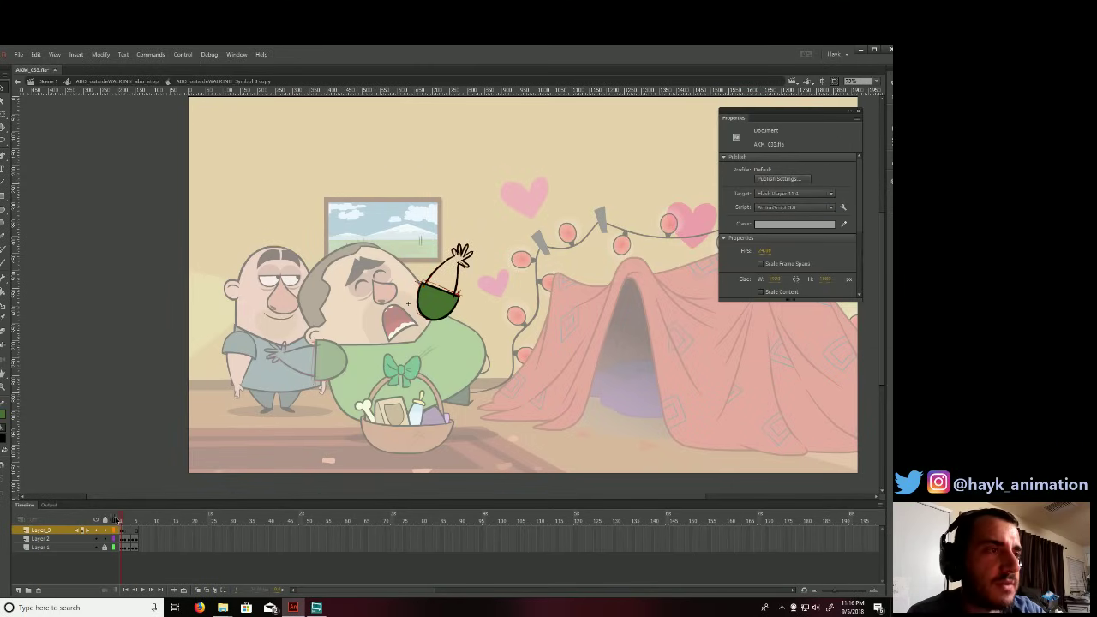
left_click(125, 530)
double_click(506, 320)
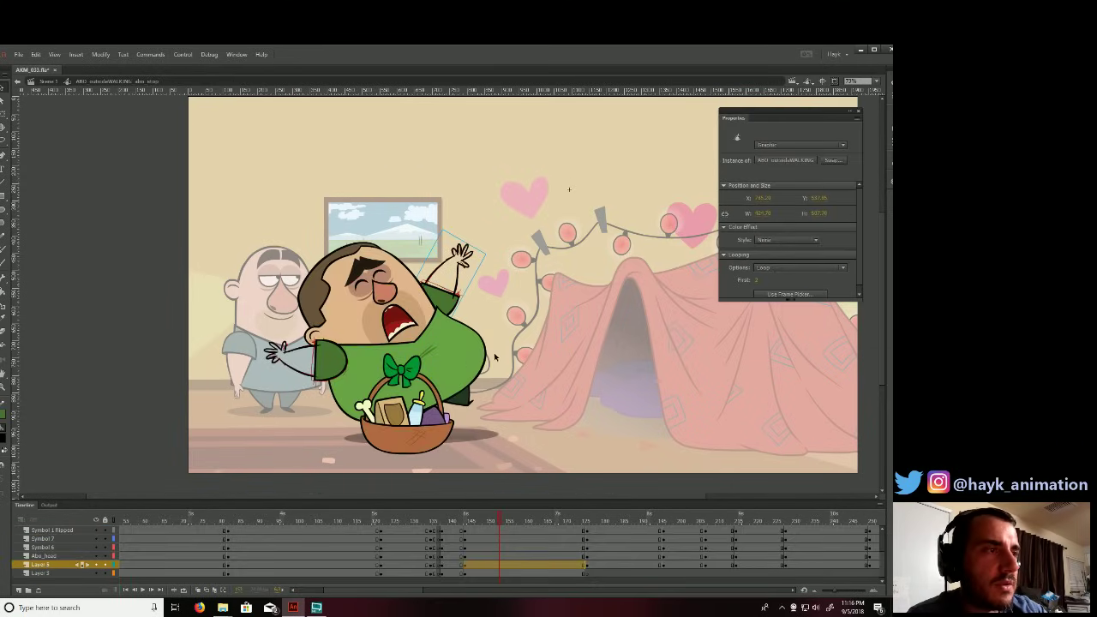
Reopen the near arm's symbol and trace its second drawing in black, inking the fingers and both curved arm edges on frame 2.
left_click(4, 386)
left_click_drag(247, 288, 387, 429)
left_click(3, 86)
double_click(384, 277)
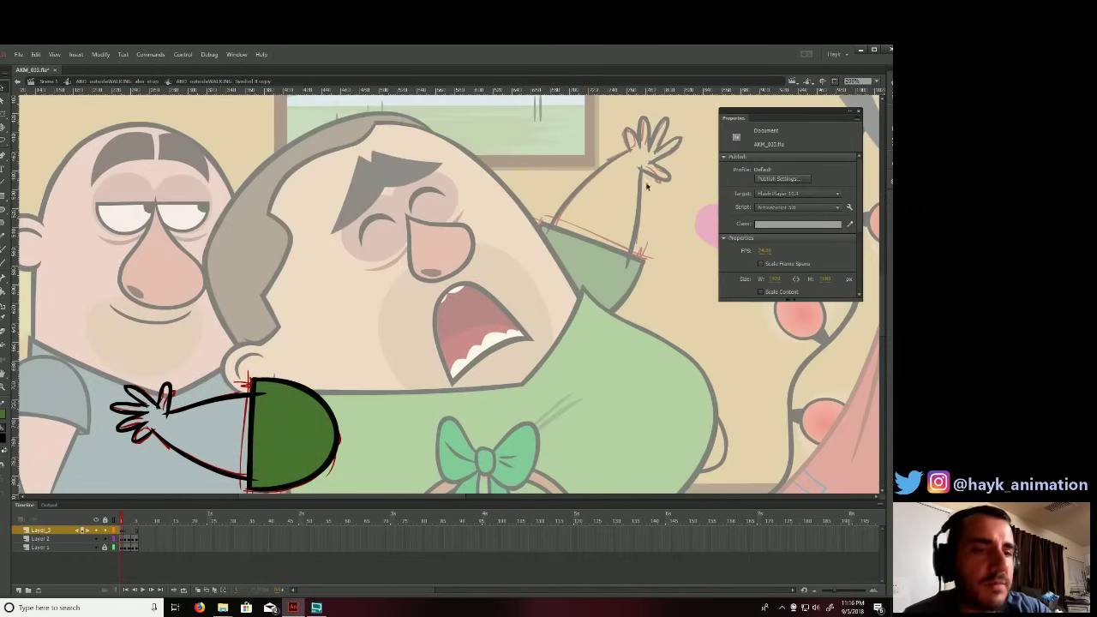
left_click(125, 532)
left_click_drag(475, 336, 556, 240)
left_click(4, 255)
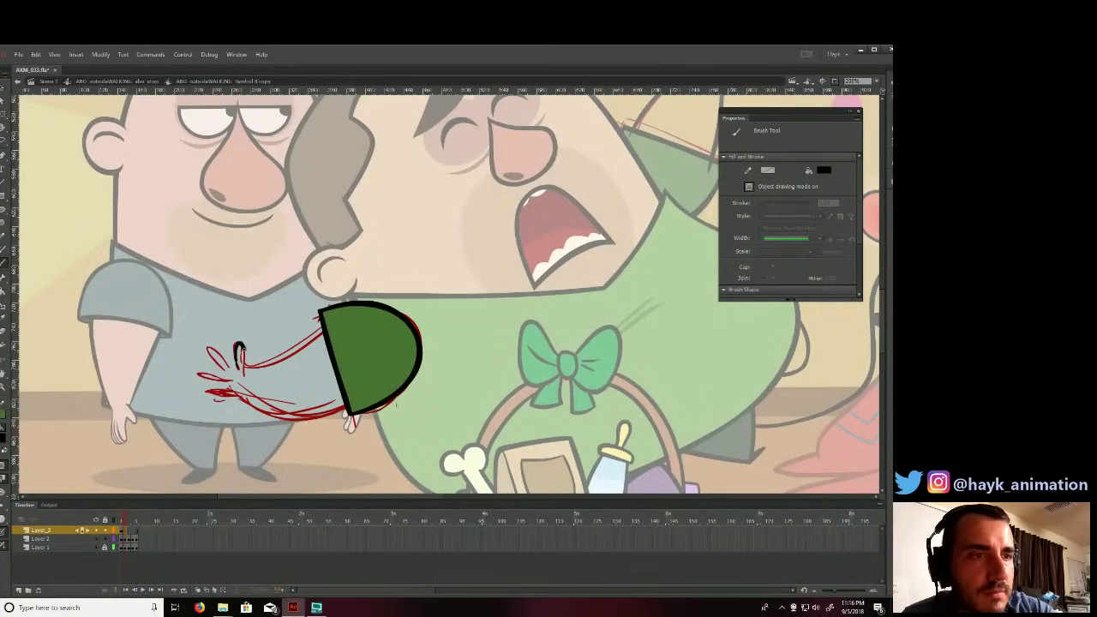
mouse_move(243, 349)
left_mouse_down()
mouse_move(226, 369)
mouse_move(248, 377)
mouse_move(227, 382)
mouse_move(202, 362)
mouse_move(244, 388)
mouse_move(221, 388)
mouse_move(324, 327)
left_mouse_up()
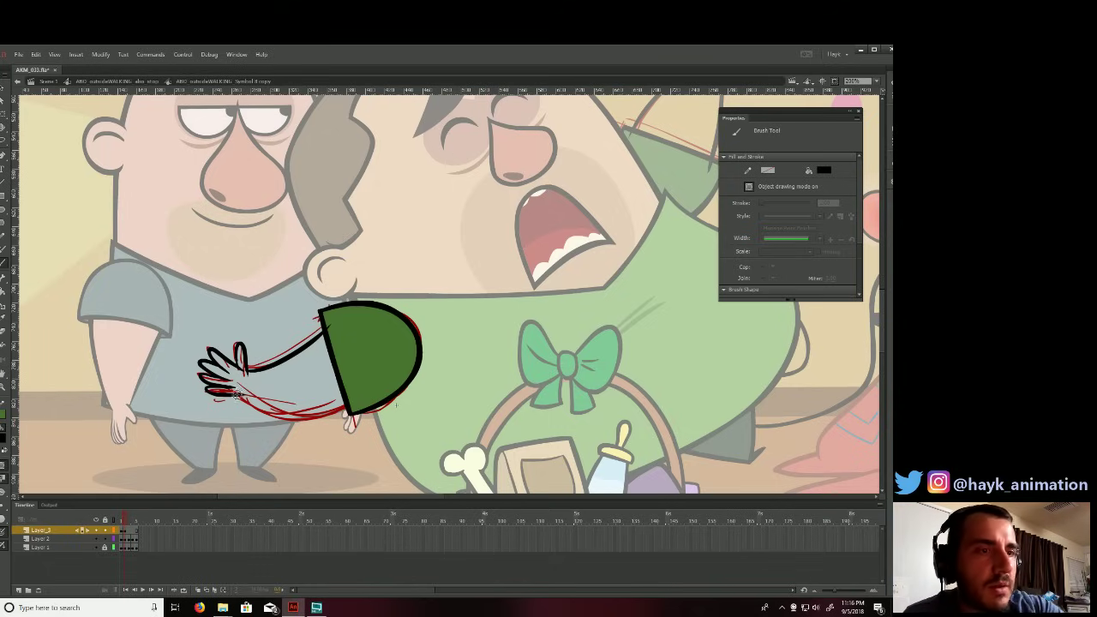
mouse_move(249, 399)
left_mouse_down()
mouse_move(306, 417)
mouse_move(347, 410)
left_mouse_up()
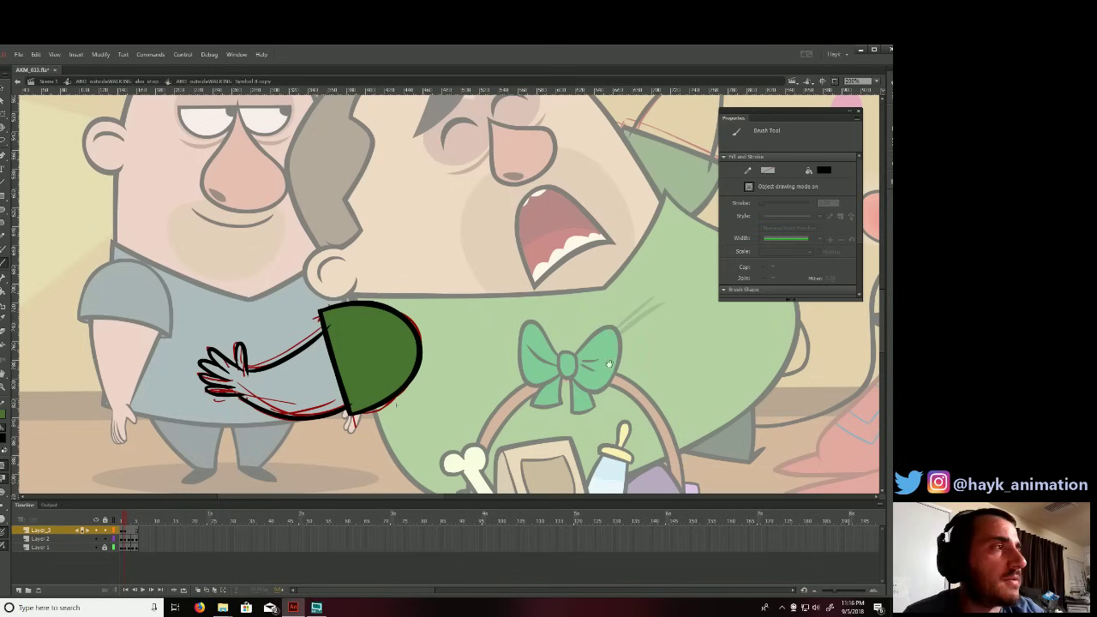
Check the second inked arm drawing within the character's attack pose and reopen the near arm's symbol.
left_click_drag(609, 364, 575, 362)
left_click(4, 88)
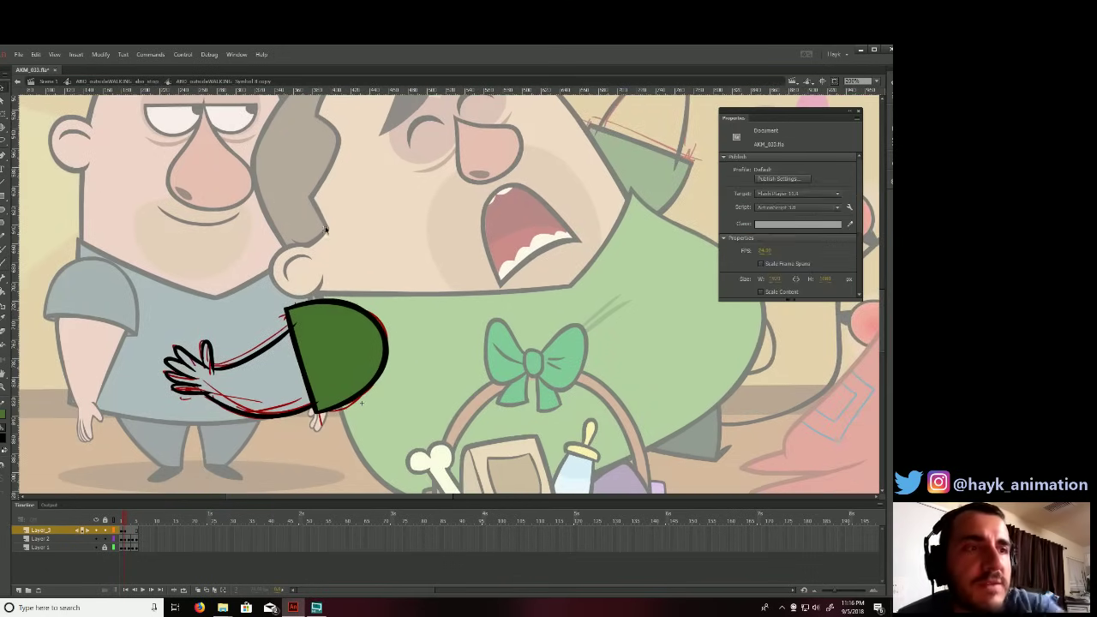
double_click(452, 315)
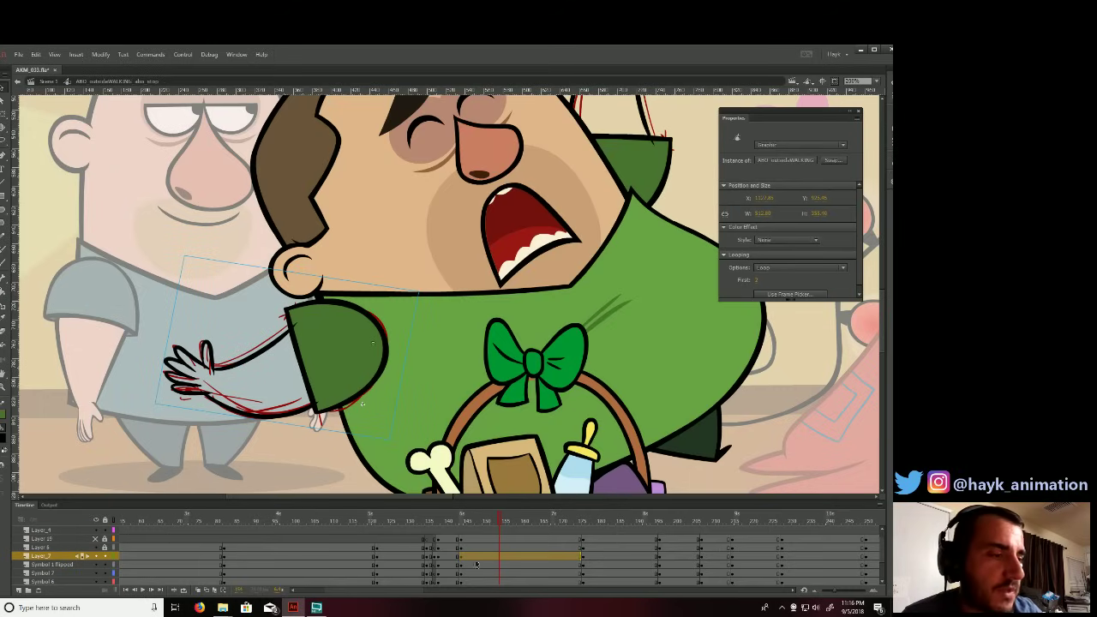
key(".")
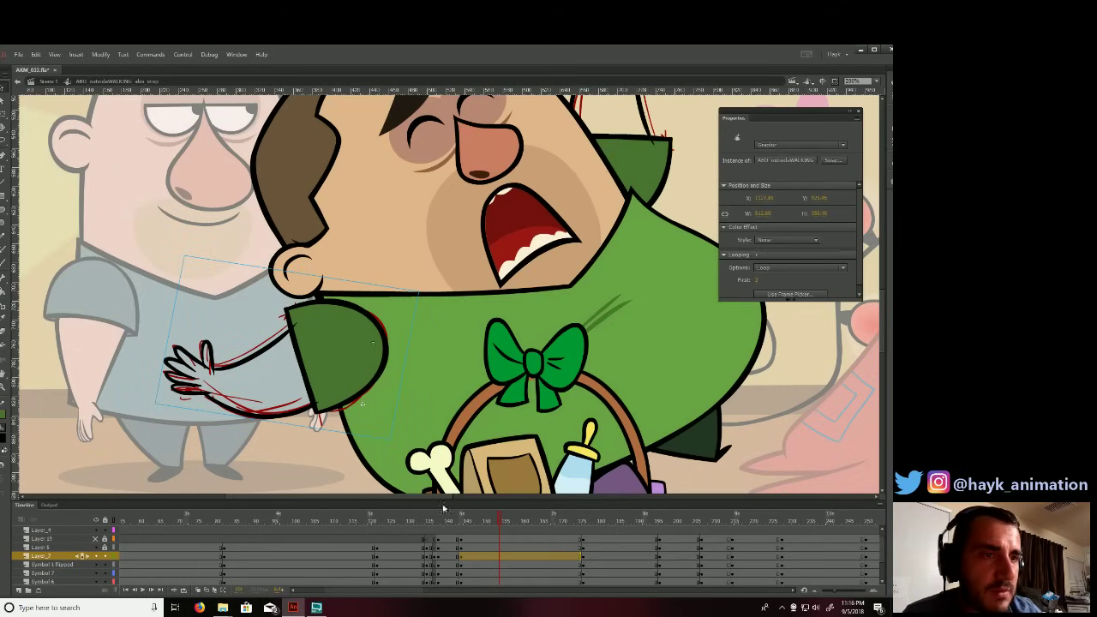
key(".")
double_click(285, 340)
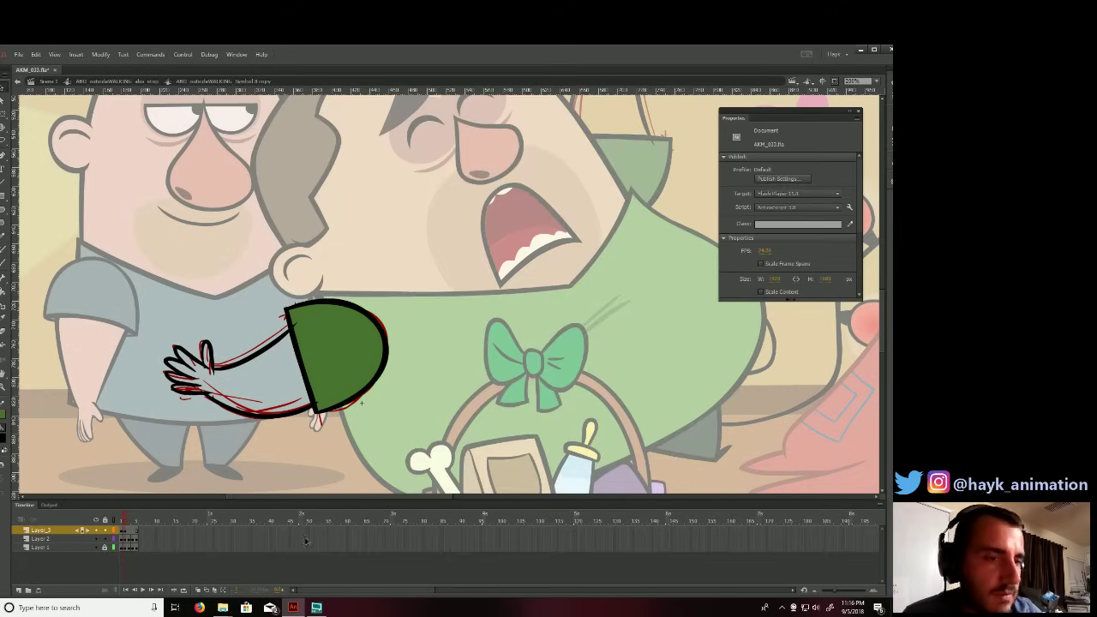
Insert a blank keyframe at frame 3 of the near arm's inking layer and trace the downward-hanging hand and both arm edges in black.
left_click(128, 531)
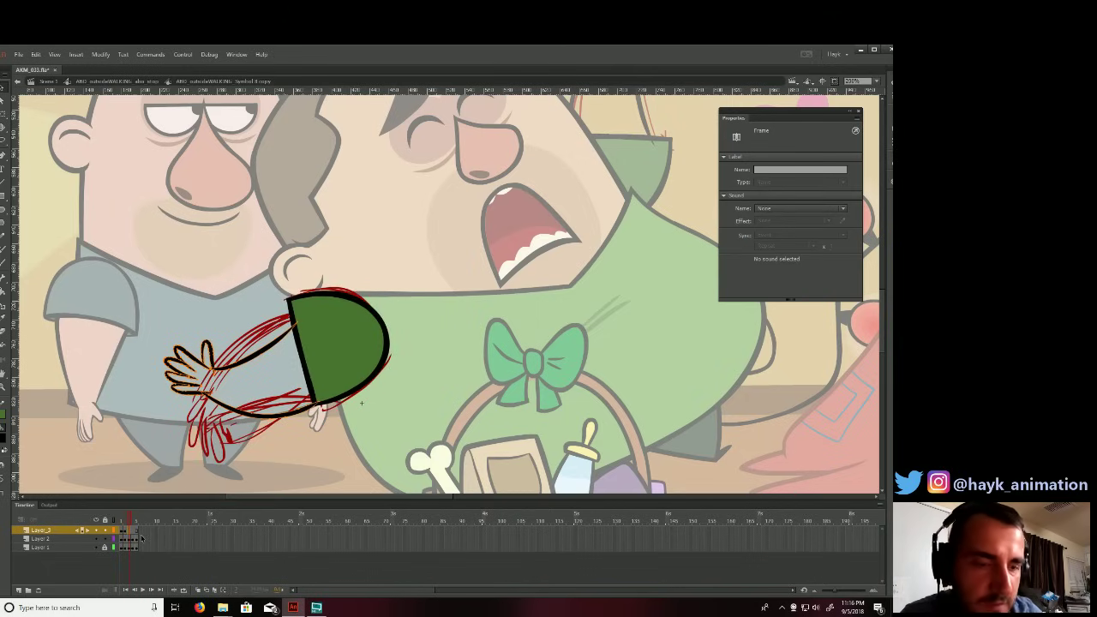
key("F7")
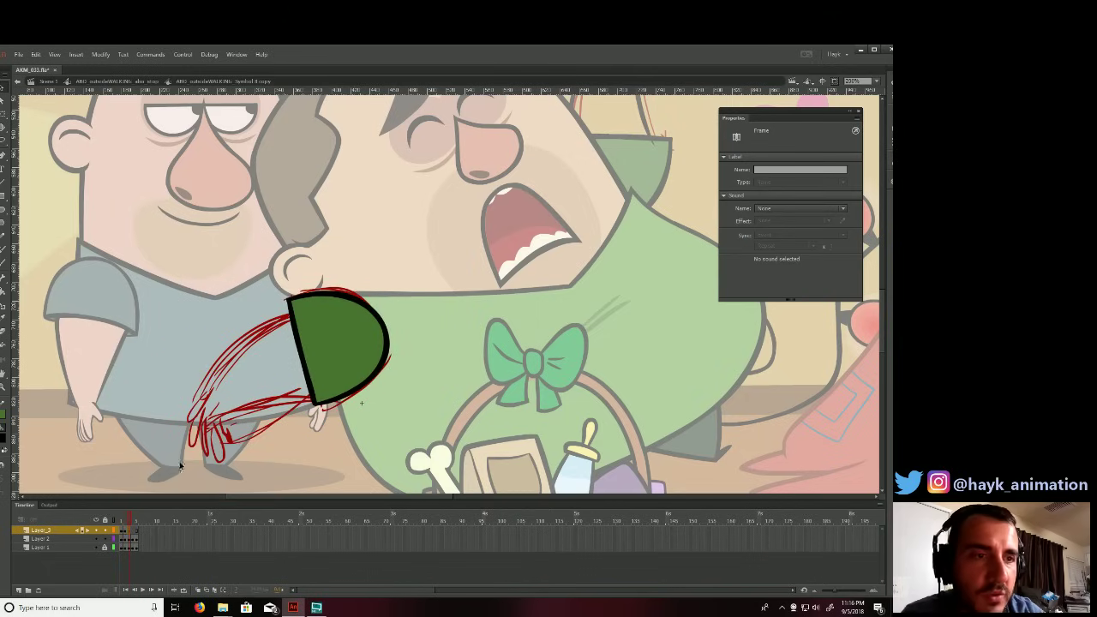
left_click(4, 265)
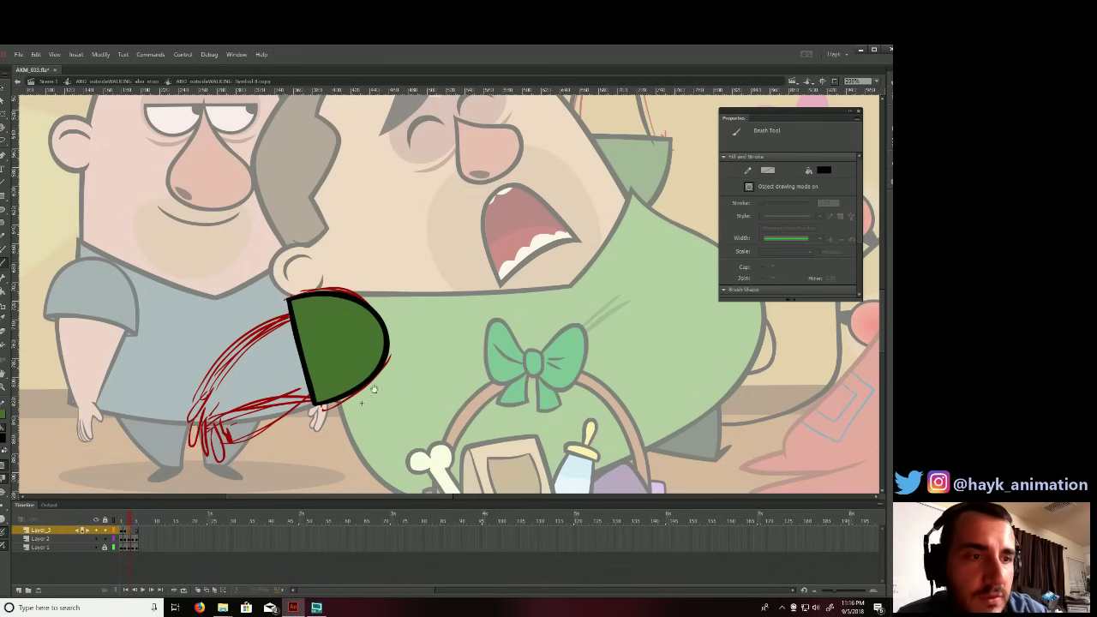
left_click_drag(371, 418, 463, 359)
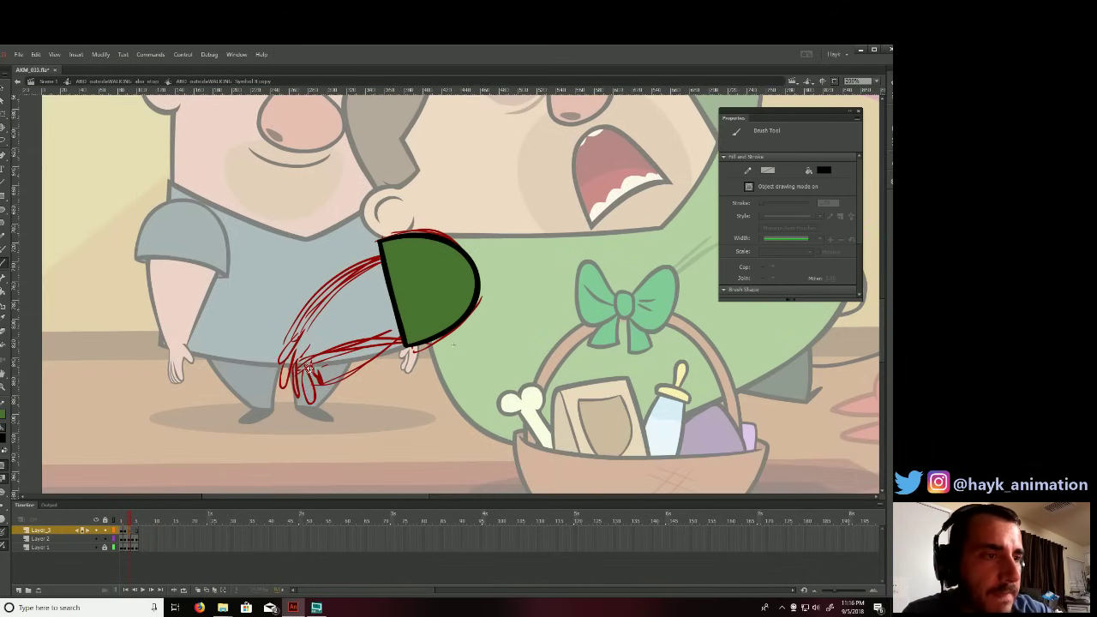
mouse_move(321, 387)
left_mouse_down()
mouse_move(311, 352)
mouse_move(301, 389)
mouse_move(314, 382)
mouse_move(304, 387)
mouse_move(314, 401)
mouse_move(315, 384)
mouse_move(291, 403)
mouse_move(286, 344)
mouse_move(343, 278)
mouse_move(380, 255)
left_mouse_up()
key(".")
key("ctrl+z")
left_click_drag(317, 360, 418, 339)
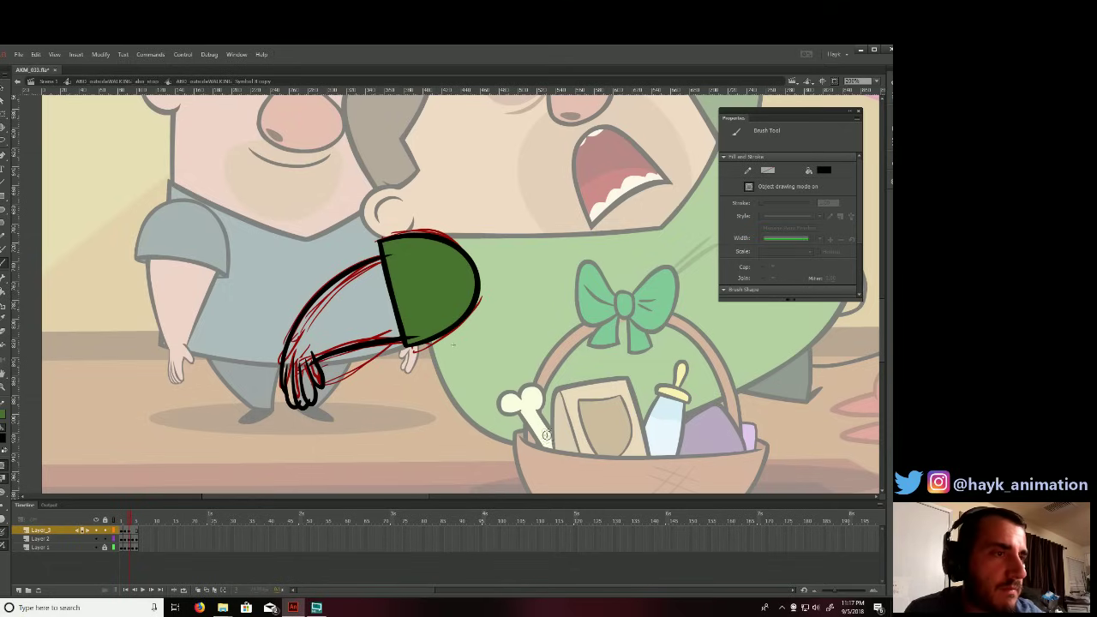
Clear the carried-over drawing from frame 4 of the inking layer and trace that frame's fingers and both arm edges in black.
left_click(133, 532)
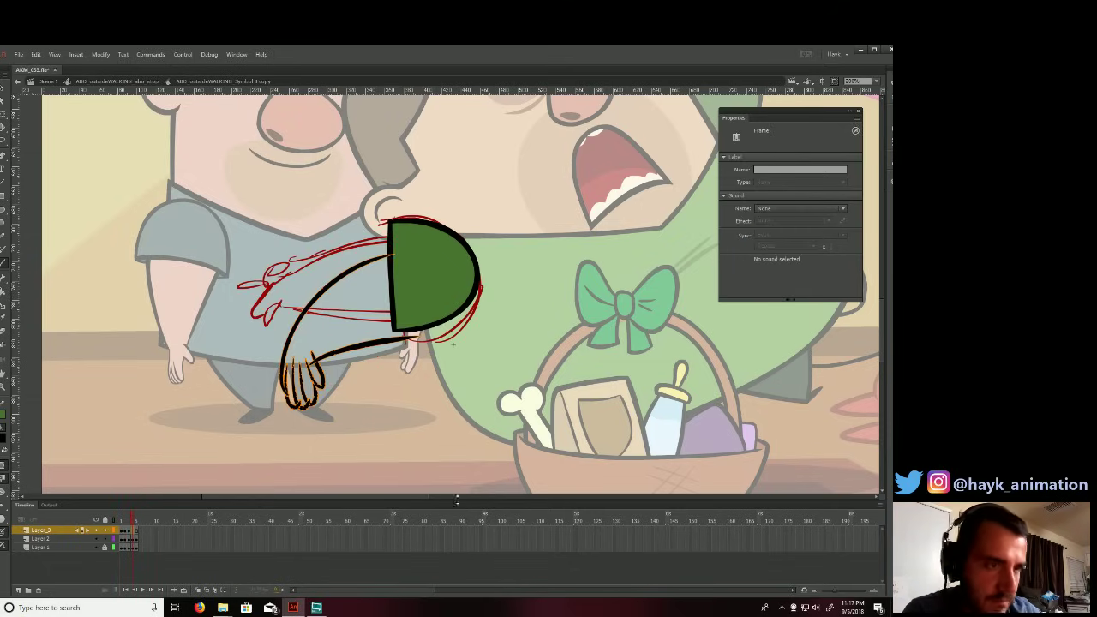
key("Delete")
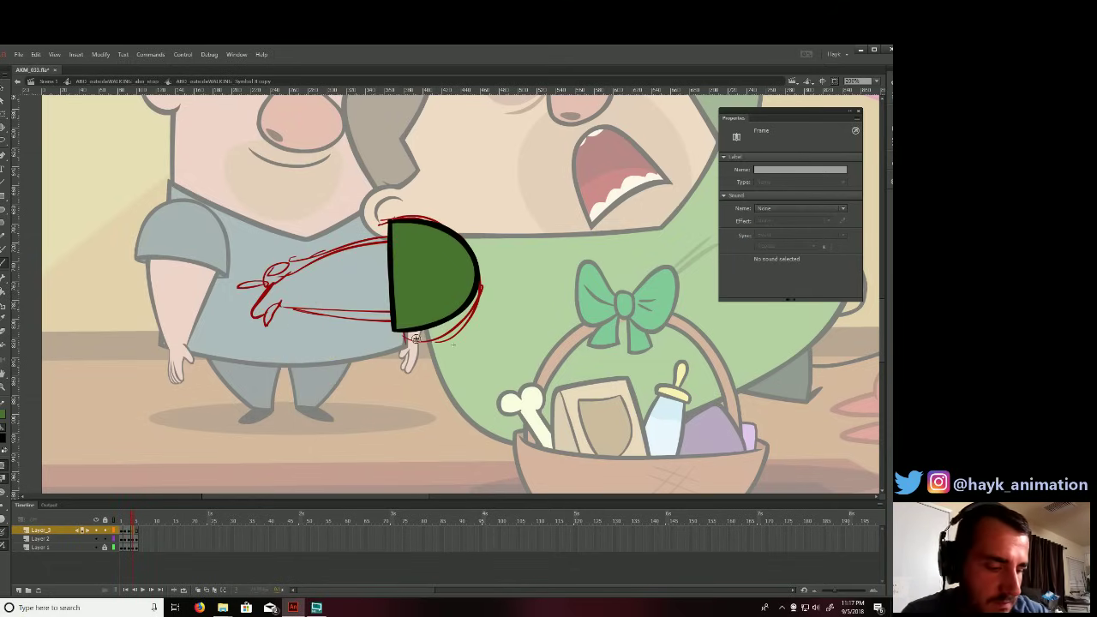
key("comma")
key("period")
key("period")
key("comma")
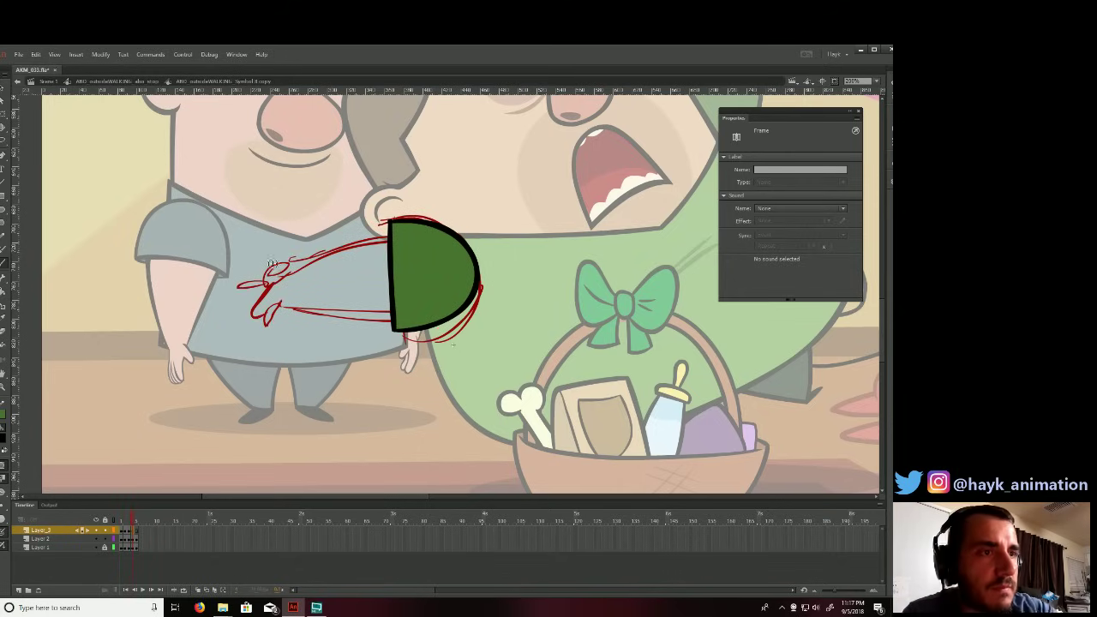
key("b")
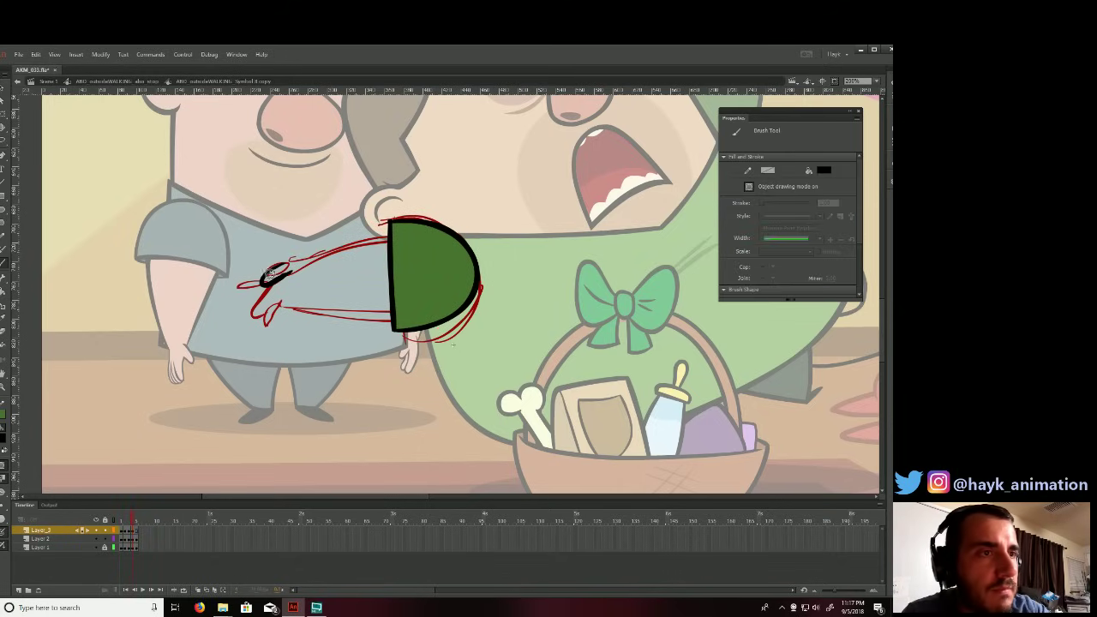
mouse_move(250, 290)
left_mouse_down()
mouse_move(264, 283)
mouse_move(250, 318)
mouse_move(276, 298)
mouse_move(259, 319)
mouse_move(265, 326)
mouse_move(283, 300)
mouse_move(278, 326)
mouse_move(272, 308)
mouse_move(391, 319)
left_mouse_up()
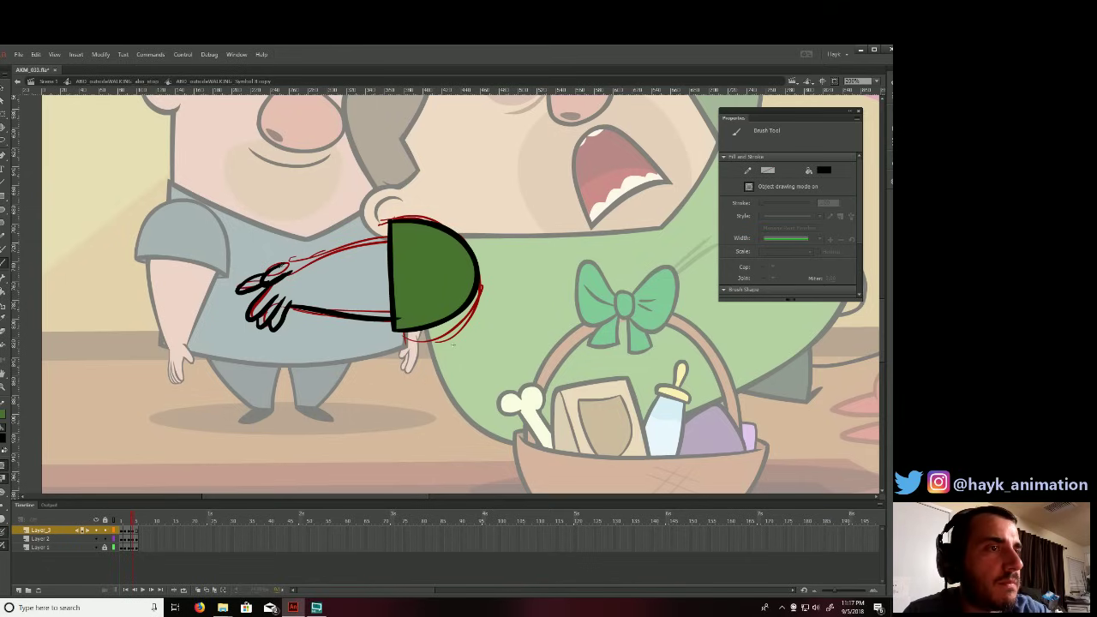
left_click_drag(279, 267, 390, 236)
Clear the carried-over drawing from frame 5 and ink the spread fingers and both arm edges over the red sketch.
key(".")
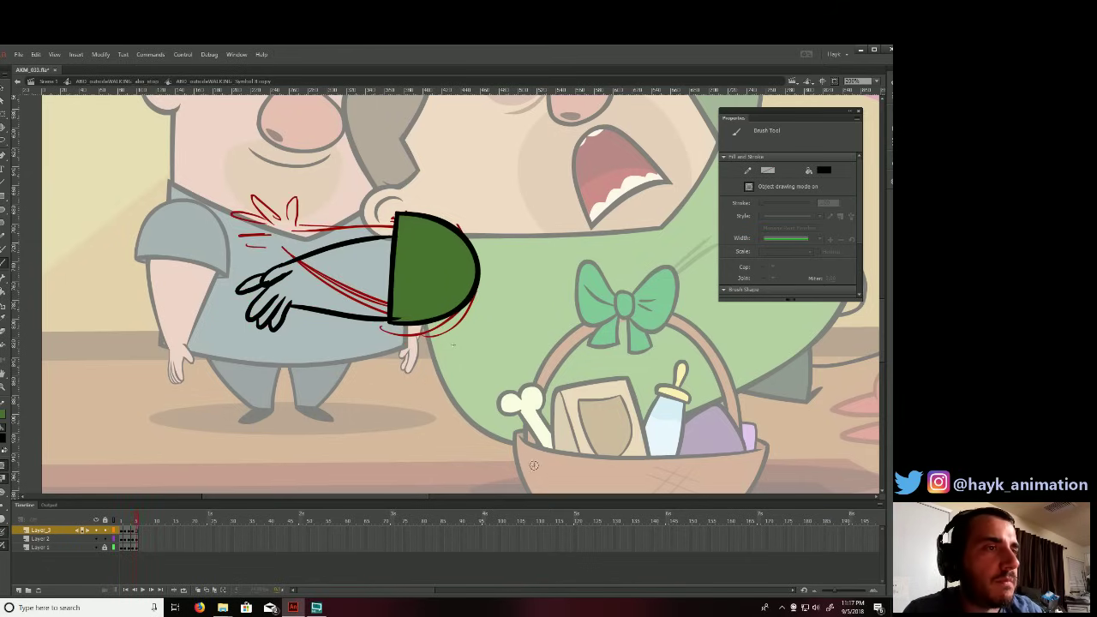
left_click(137, 527)
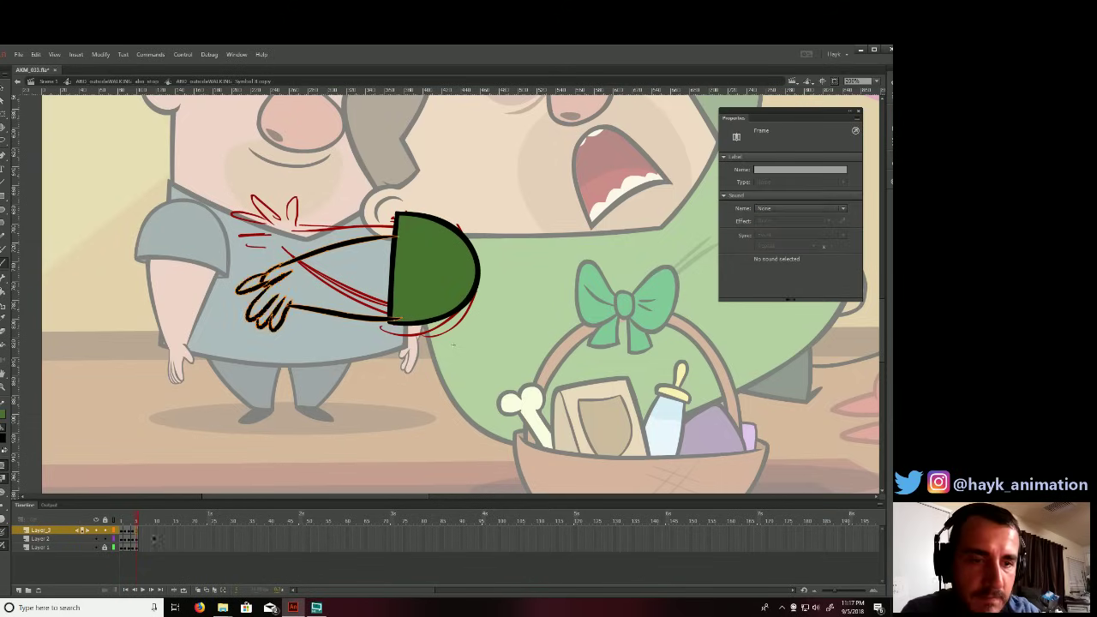
key("Delete")
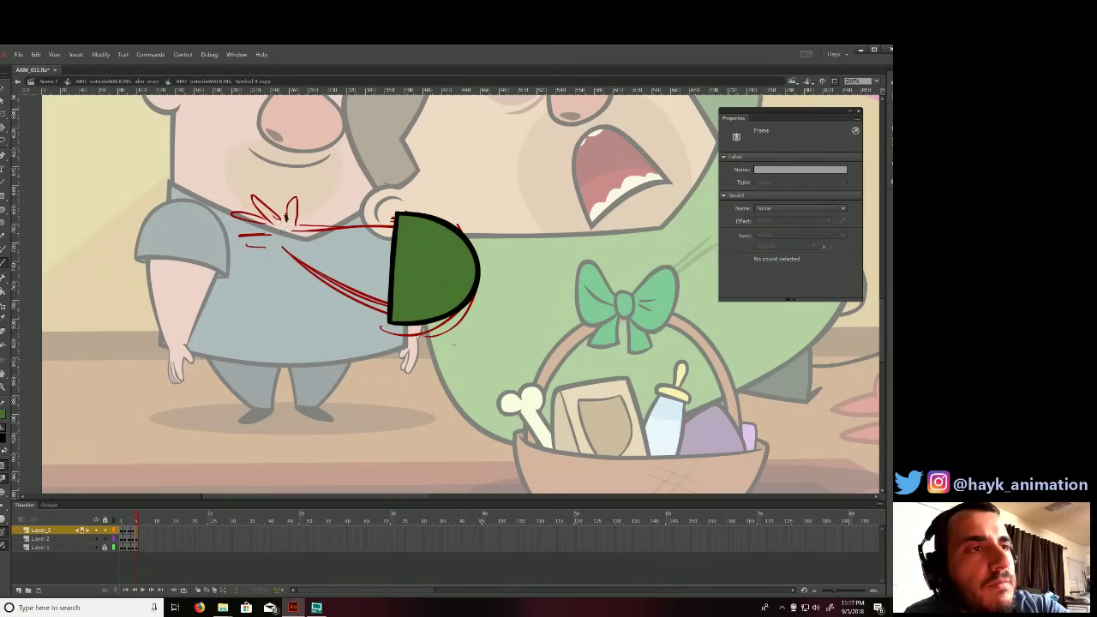
mouse_move(285, 219)
left_mouse_down()
mouse_move(292, 195)
mouse_move(299, 221)
mouse_move(392, 227)
left_mouse_up()
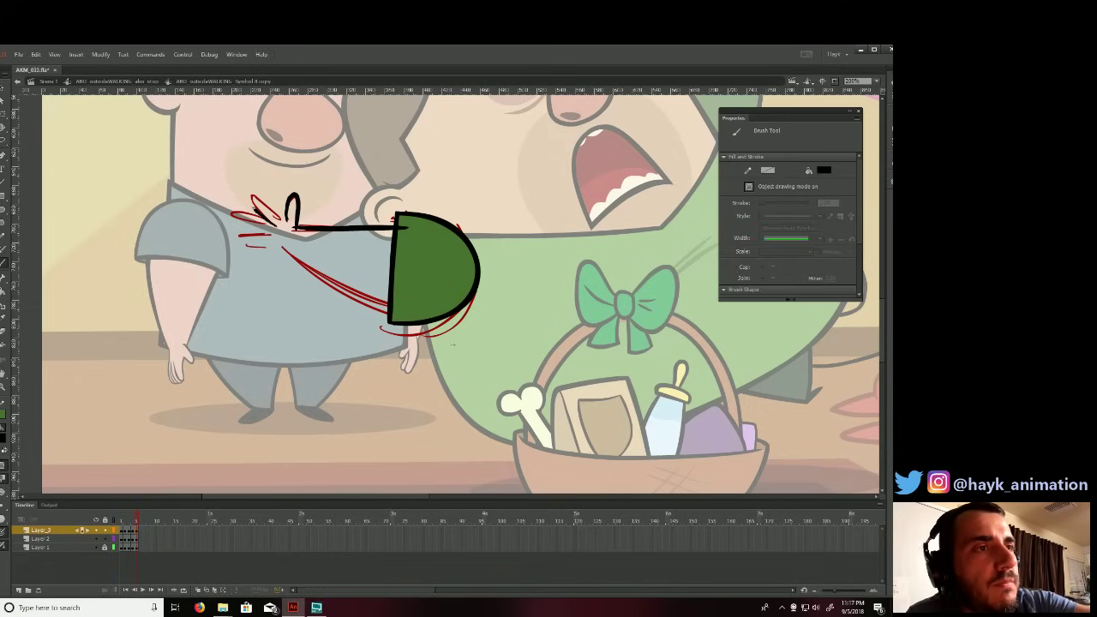
mouse_move(255, 209)
left_mouse_down()
mouse_move(233, 210)
mouse_move(269, 225)
mouse_move(234, 228)
mouse_move(267, 237)
mouse_move(242, 245)
mouse_move(285, 247)
mouse_move(387, 308)
left_mouse_up()
Hide the red sketch layer Layer_1 and convert it to a guide layer.
left_click(96, 538)
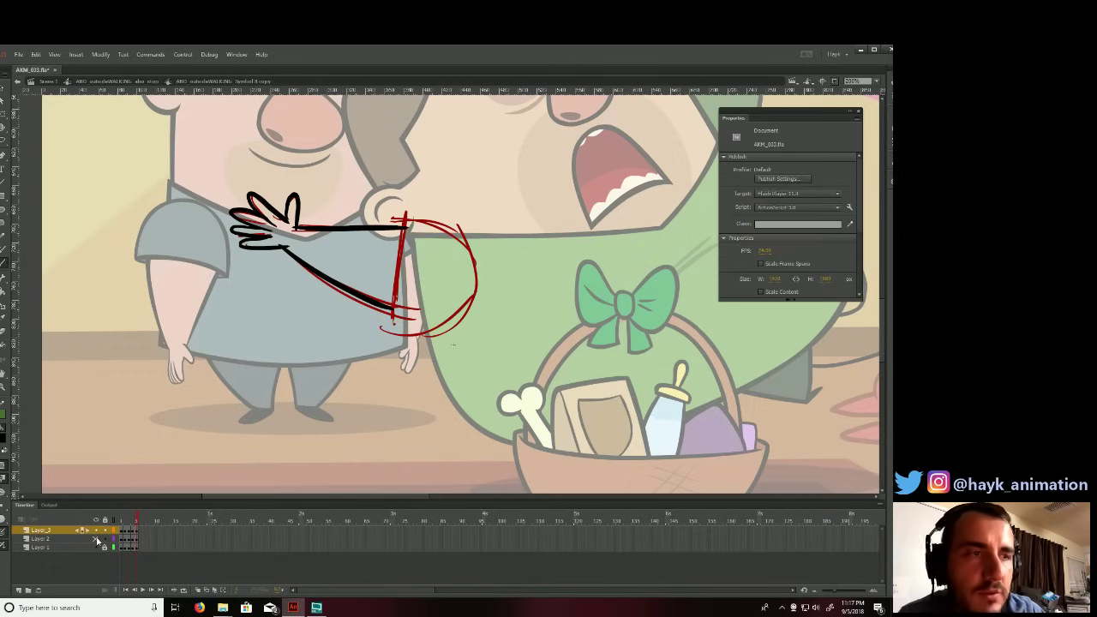
left_click(96, 538)
left_click(96, 546)
right_click(81, 546)
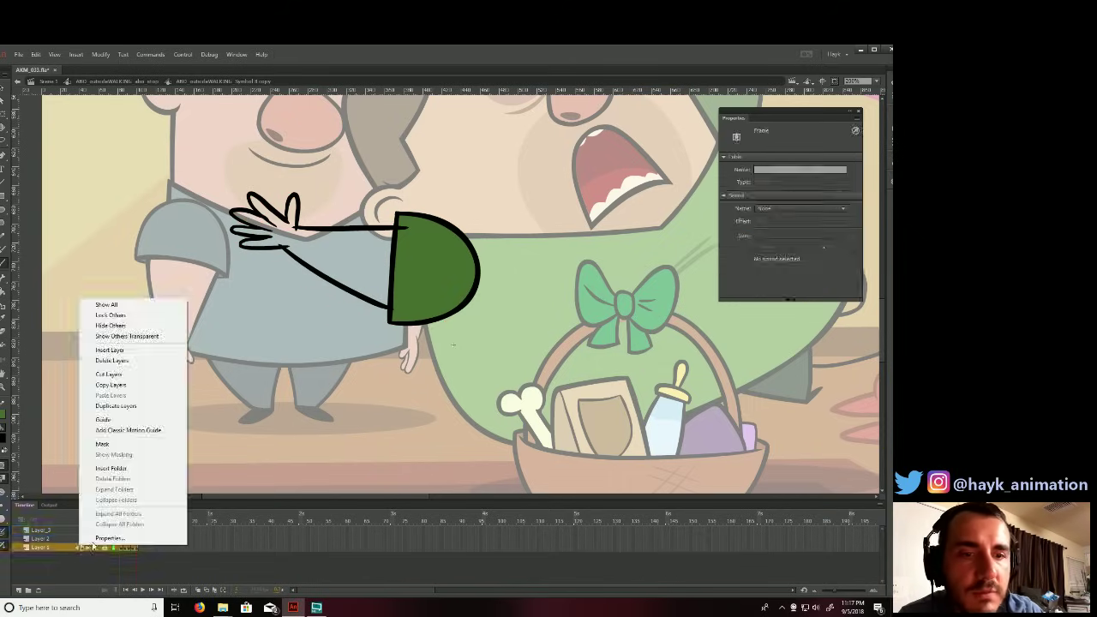
left_click(121, 422)
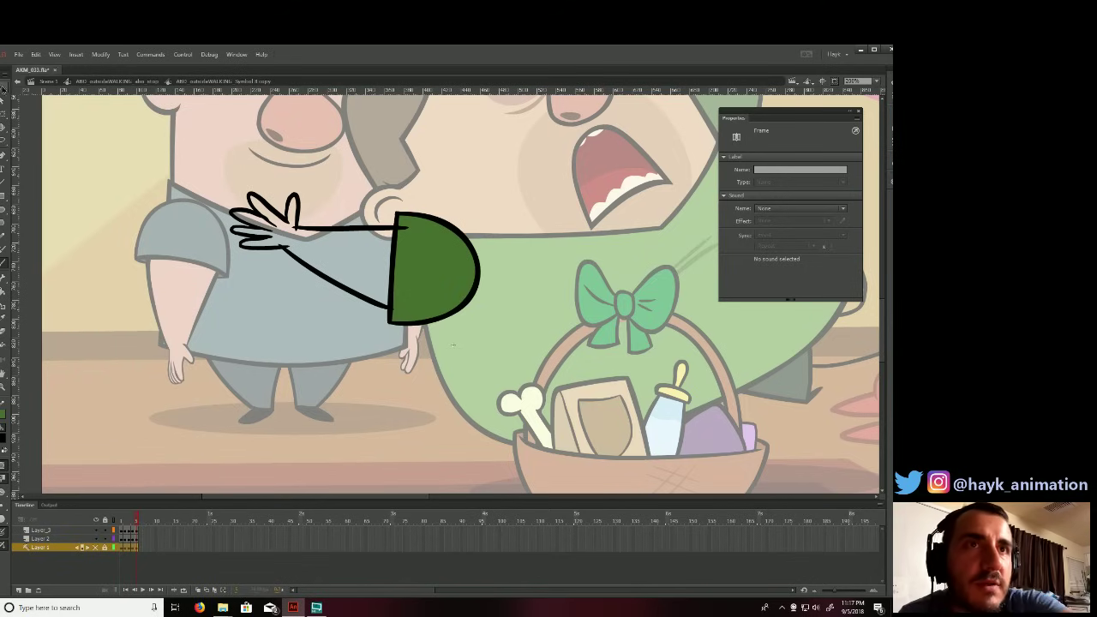
Return to the character's symbol and play back the attack pose with the inked flailing arms.
left_click(531, 269)
double_click(532, 269)
left_click_drag(442, 433, 355, 477)
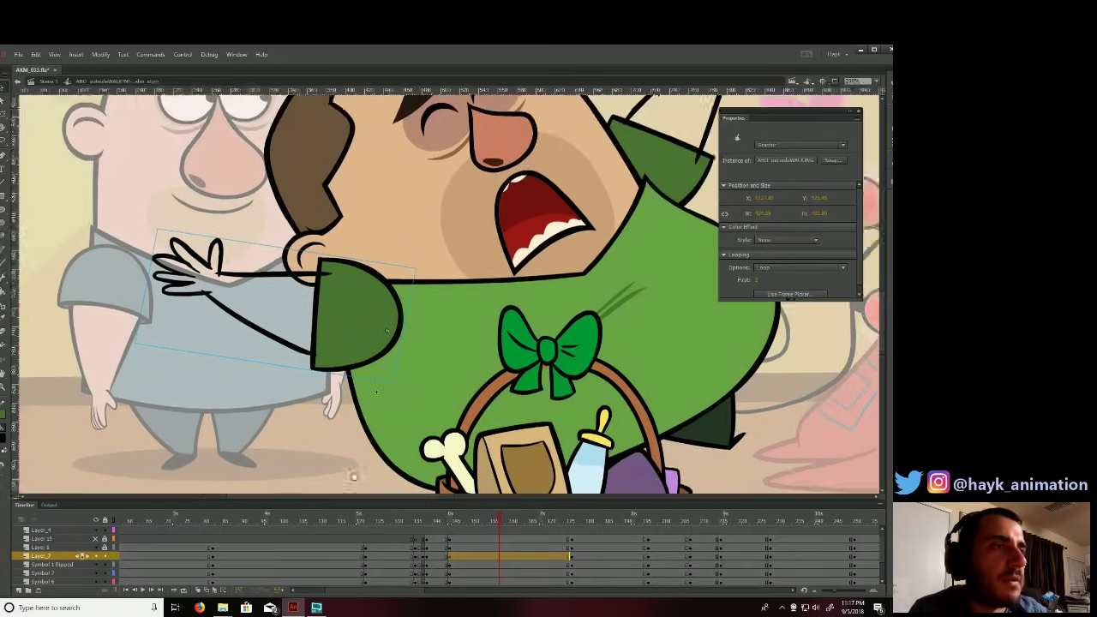
key("ctrl+minus")
left_click_drag(578, 396, 515, 415)
key("ctrl+minus")
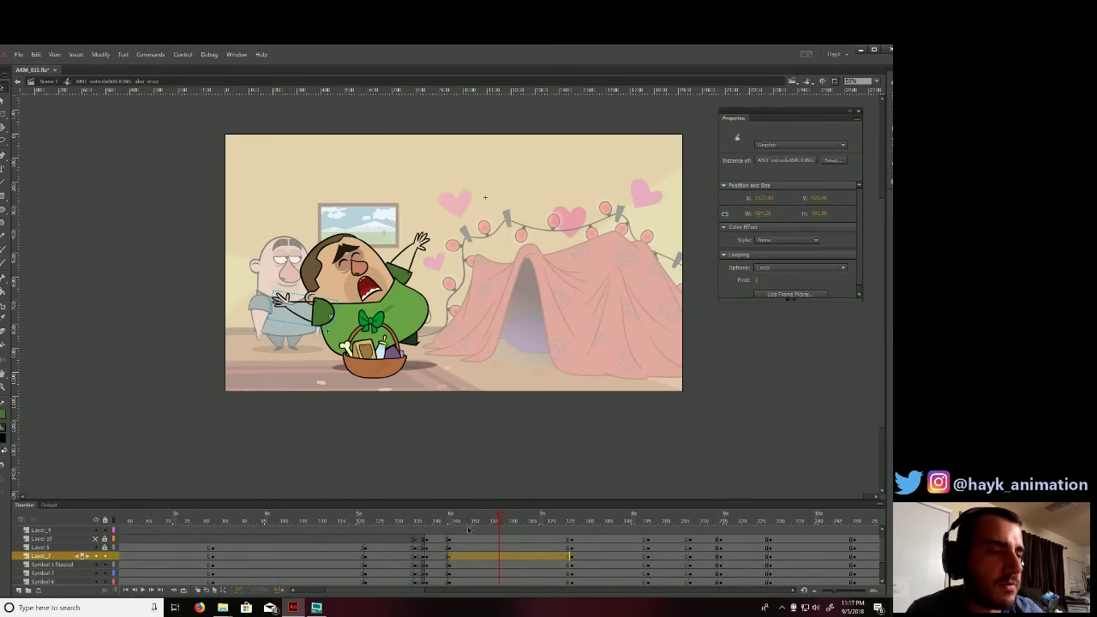
left_click(444, 523)
key("Return")
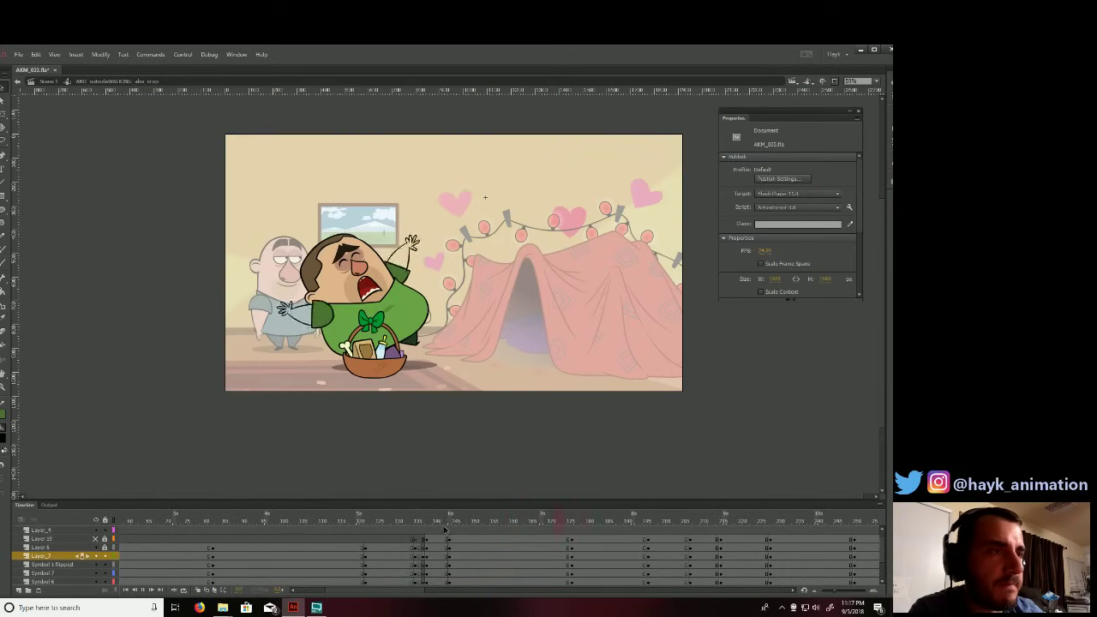
left_click(330, 525)
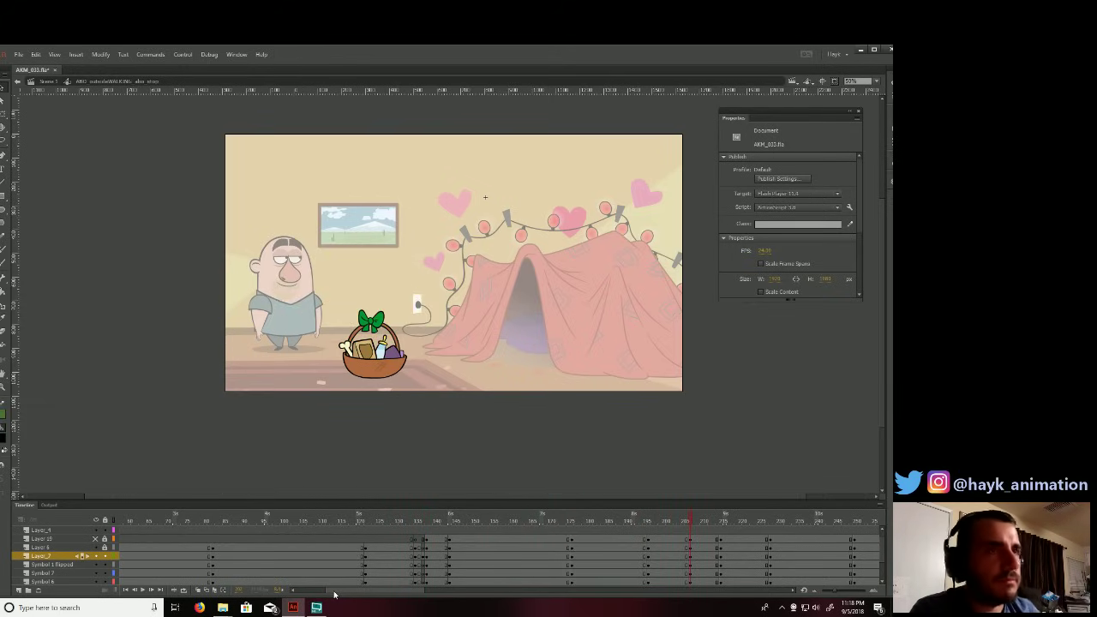
Return to Scene 1 and play back the full scene animation.
left_click(48, 80)
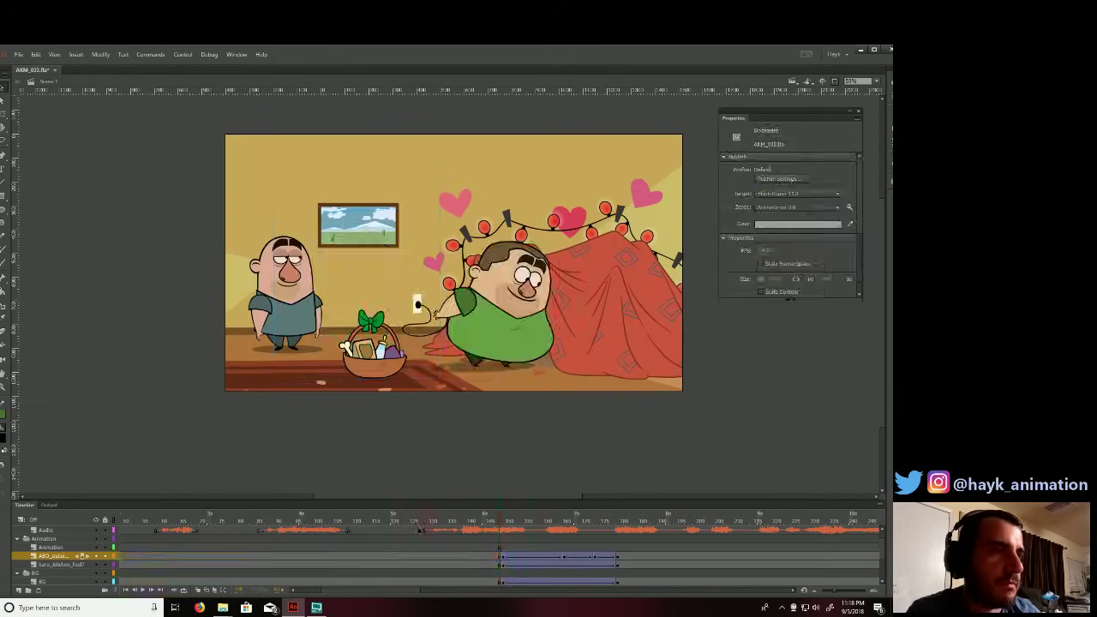
key("Return")
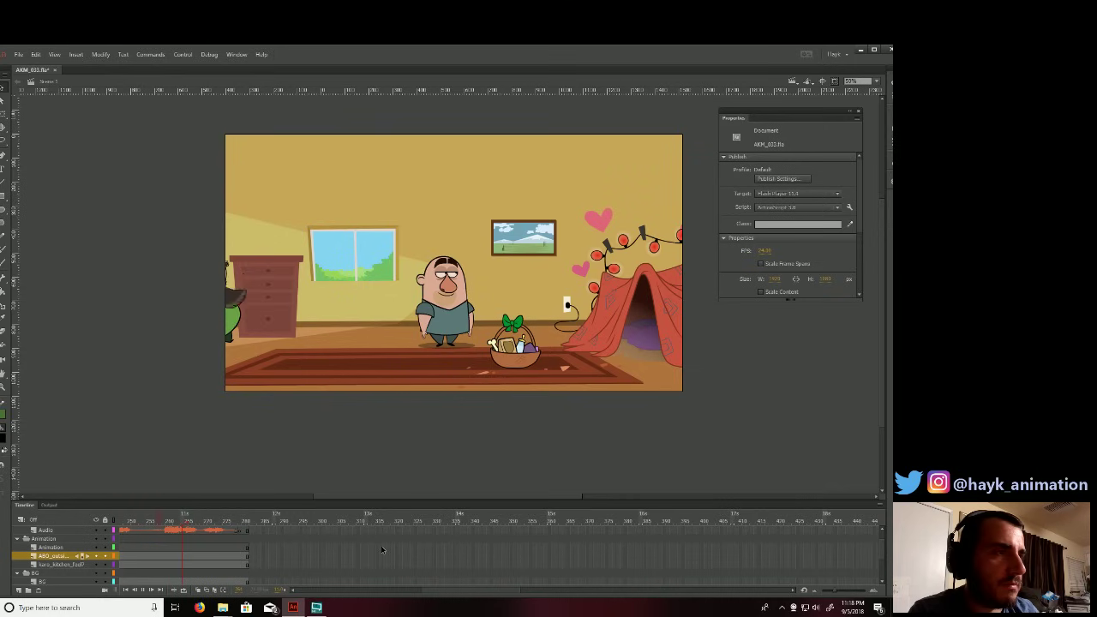
key("Return")
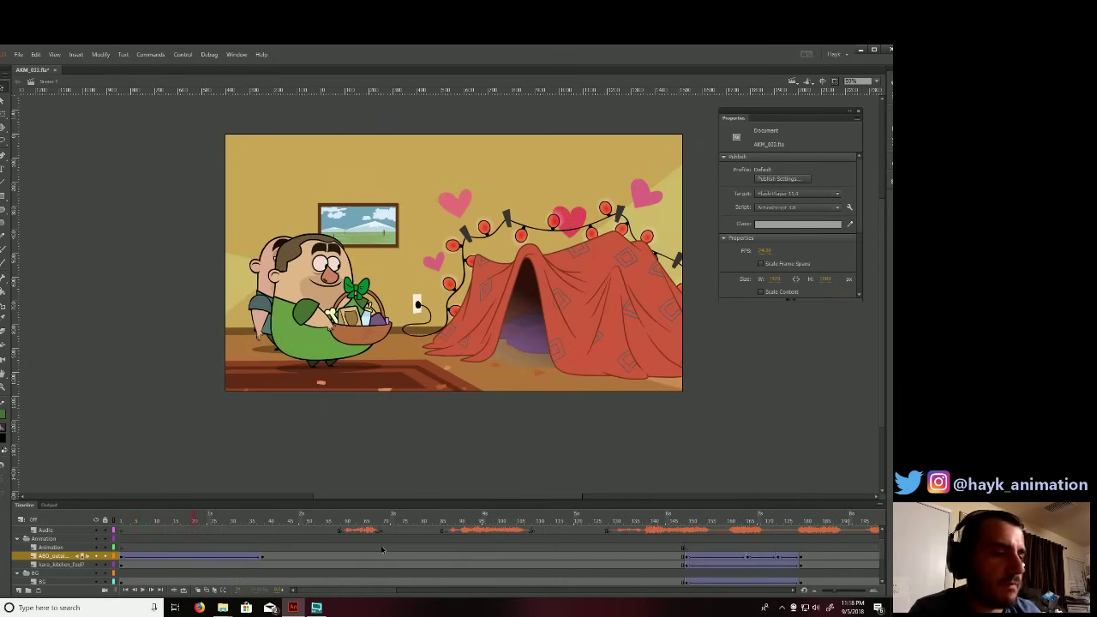